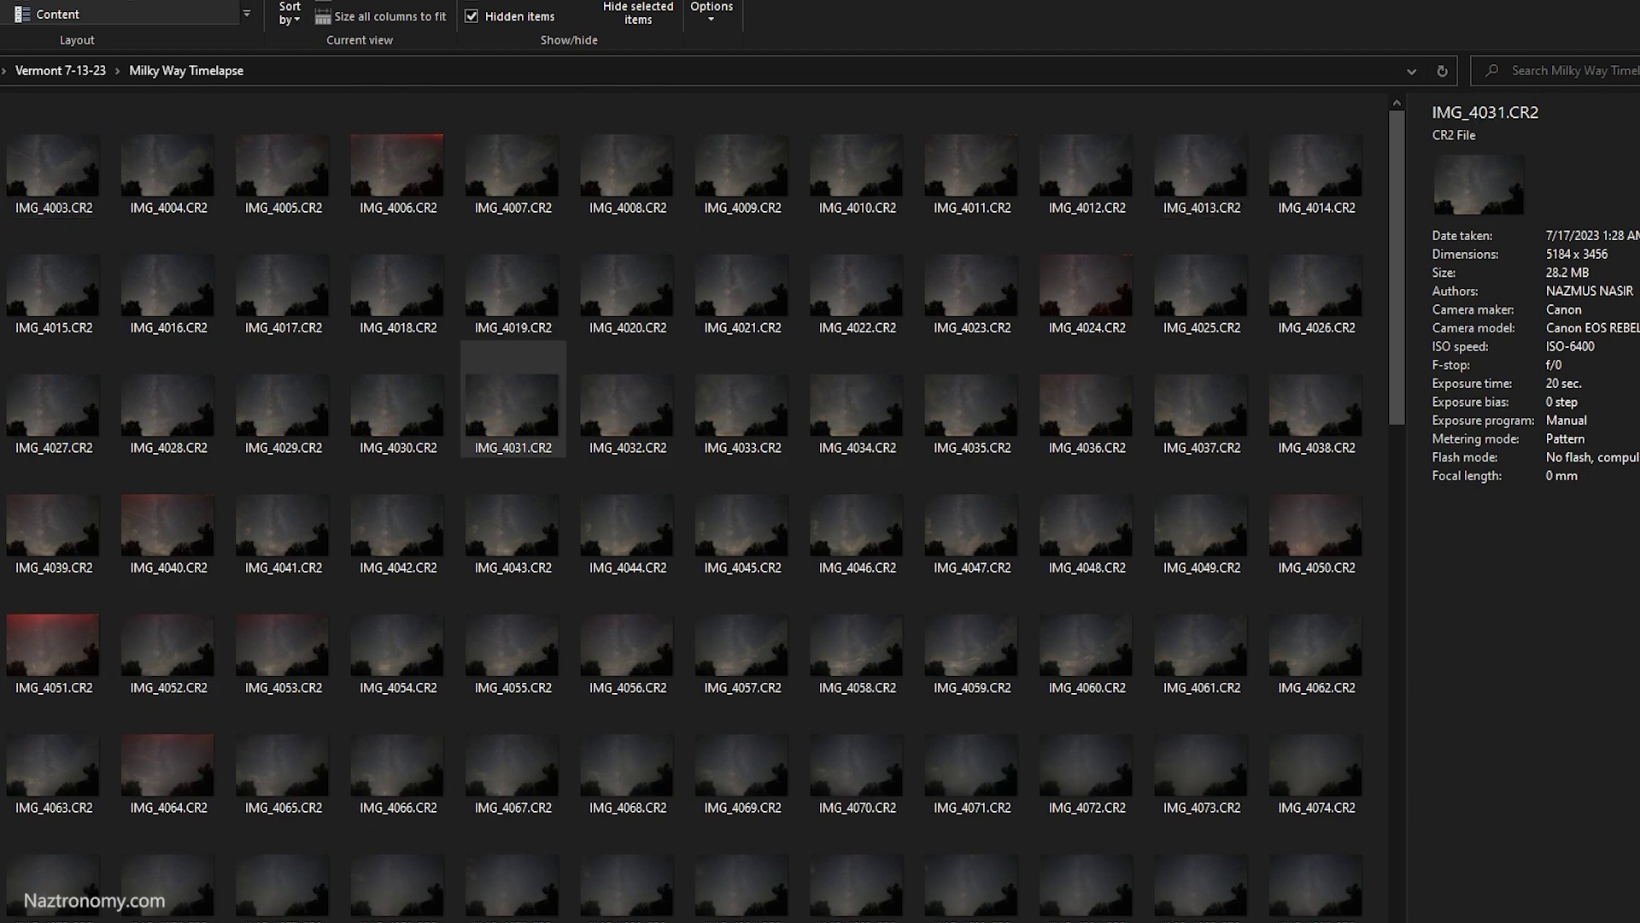
pyautogui.click(412, 181)
pyautogui.click(50, 631)
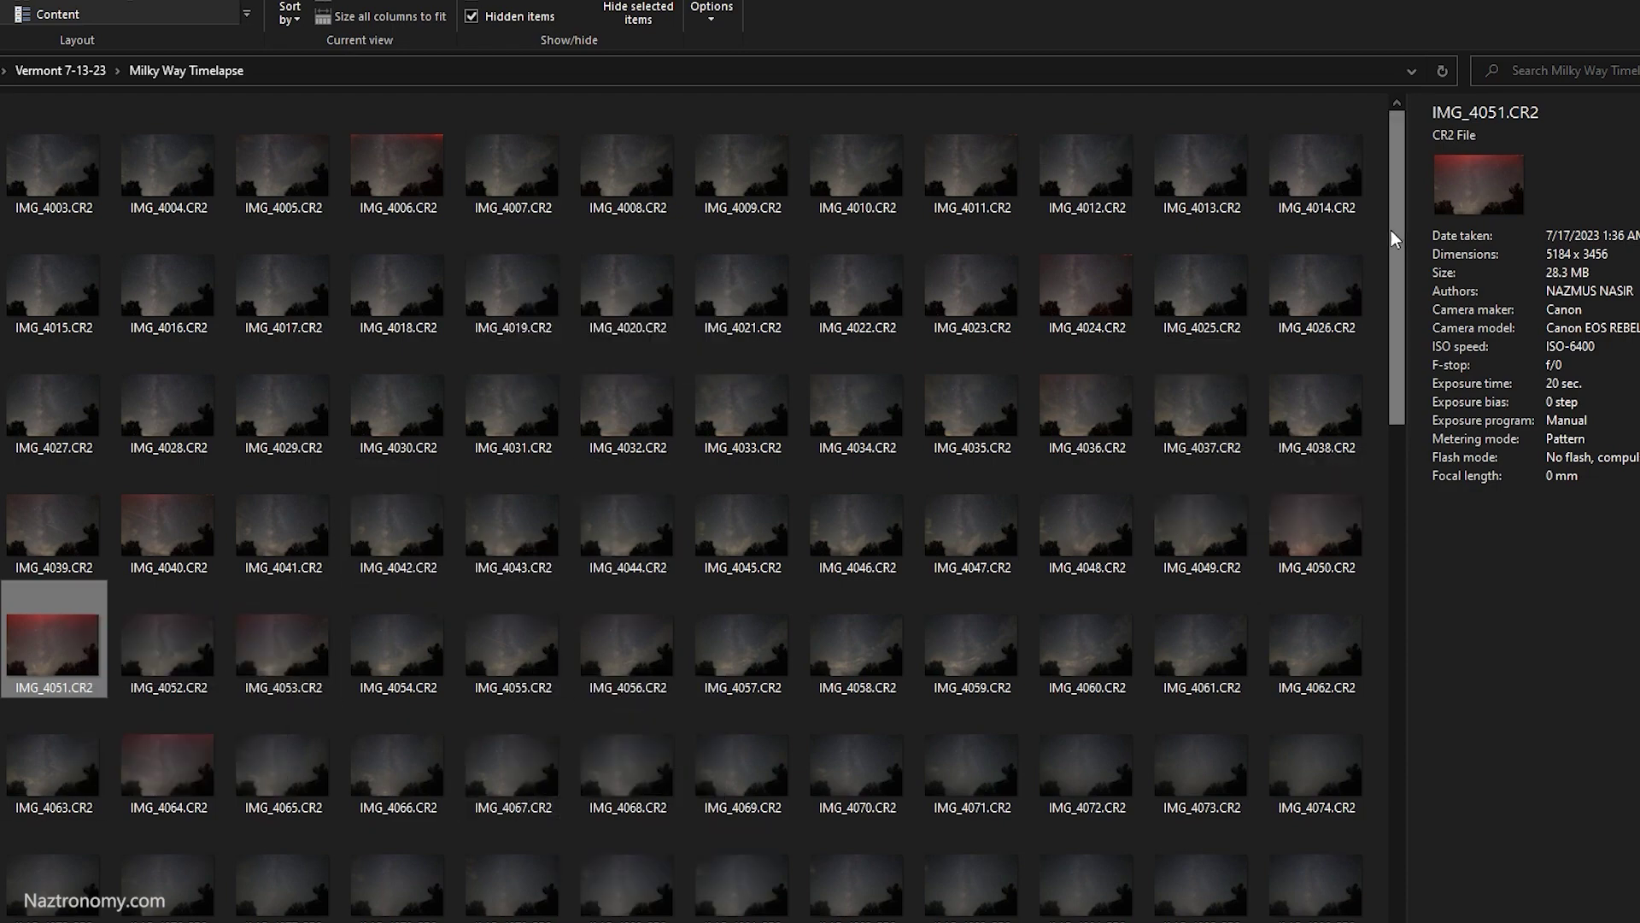
pyautogui.moveTo(1390, 230); pyautogui.dragTo(1394, 570)
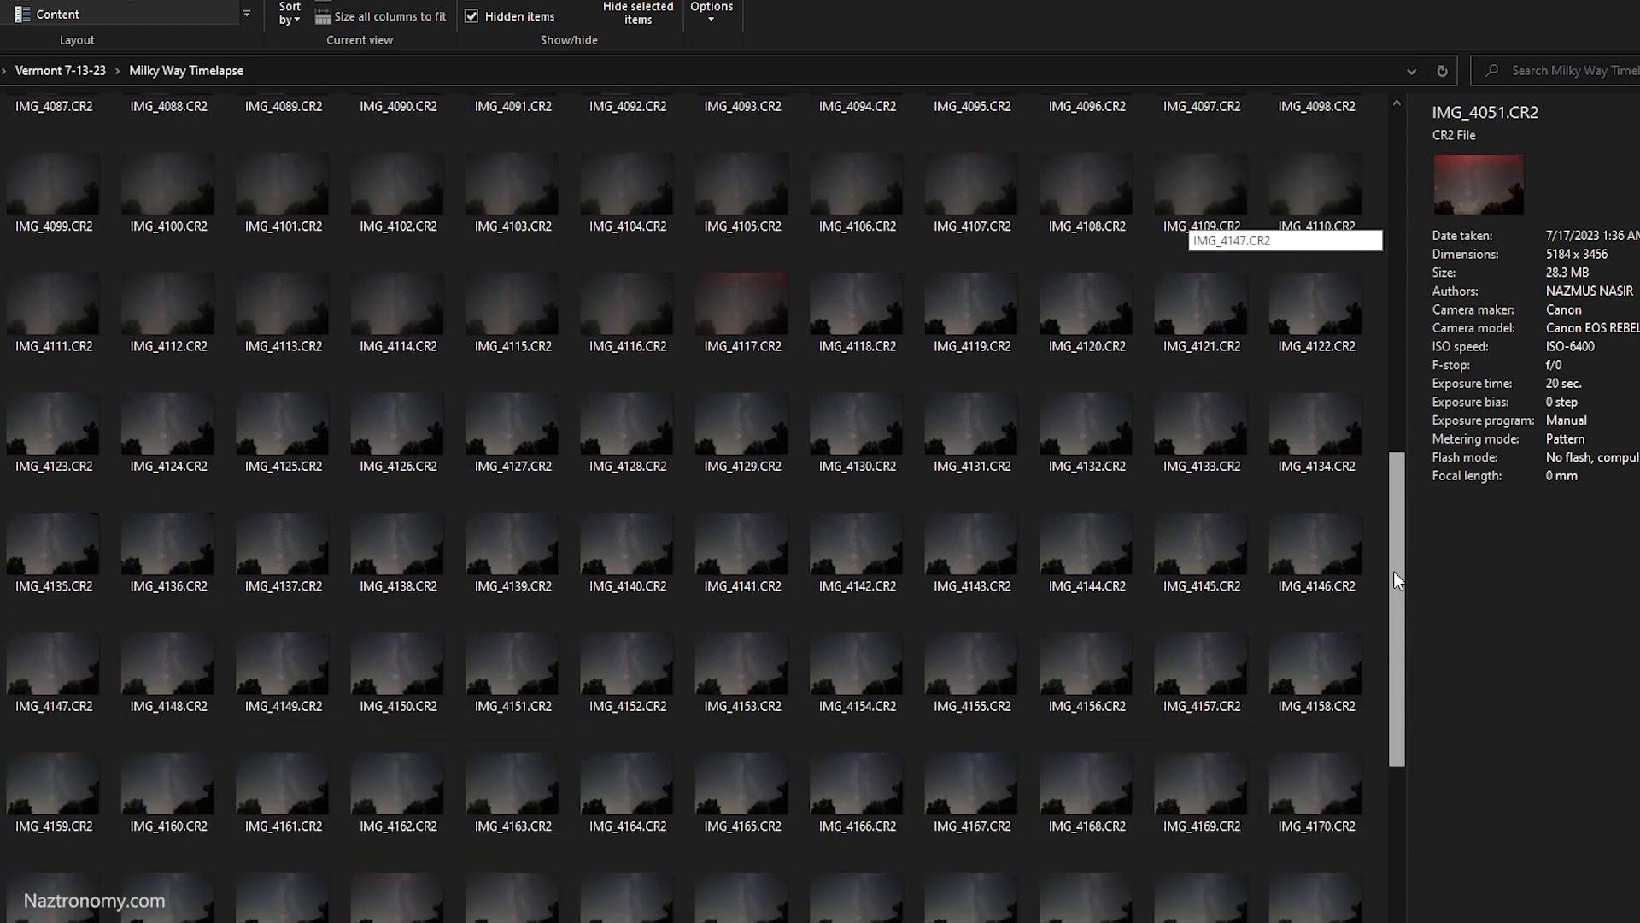
pyautogui.scroll(-4, 1381, 615)
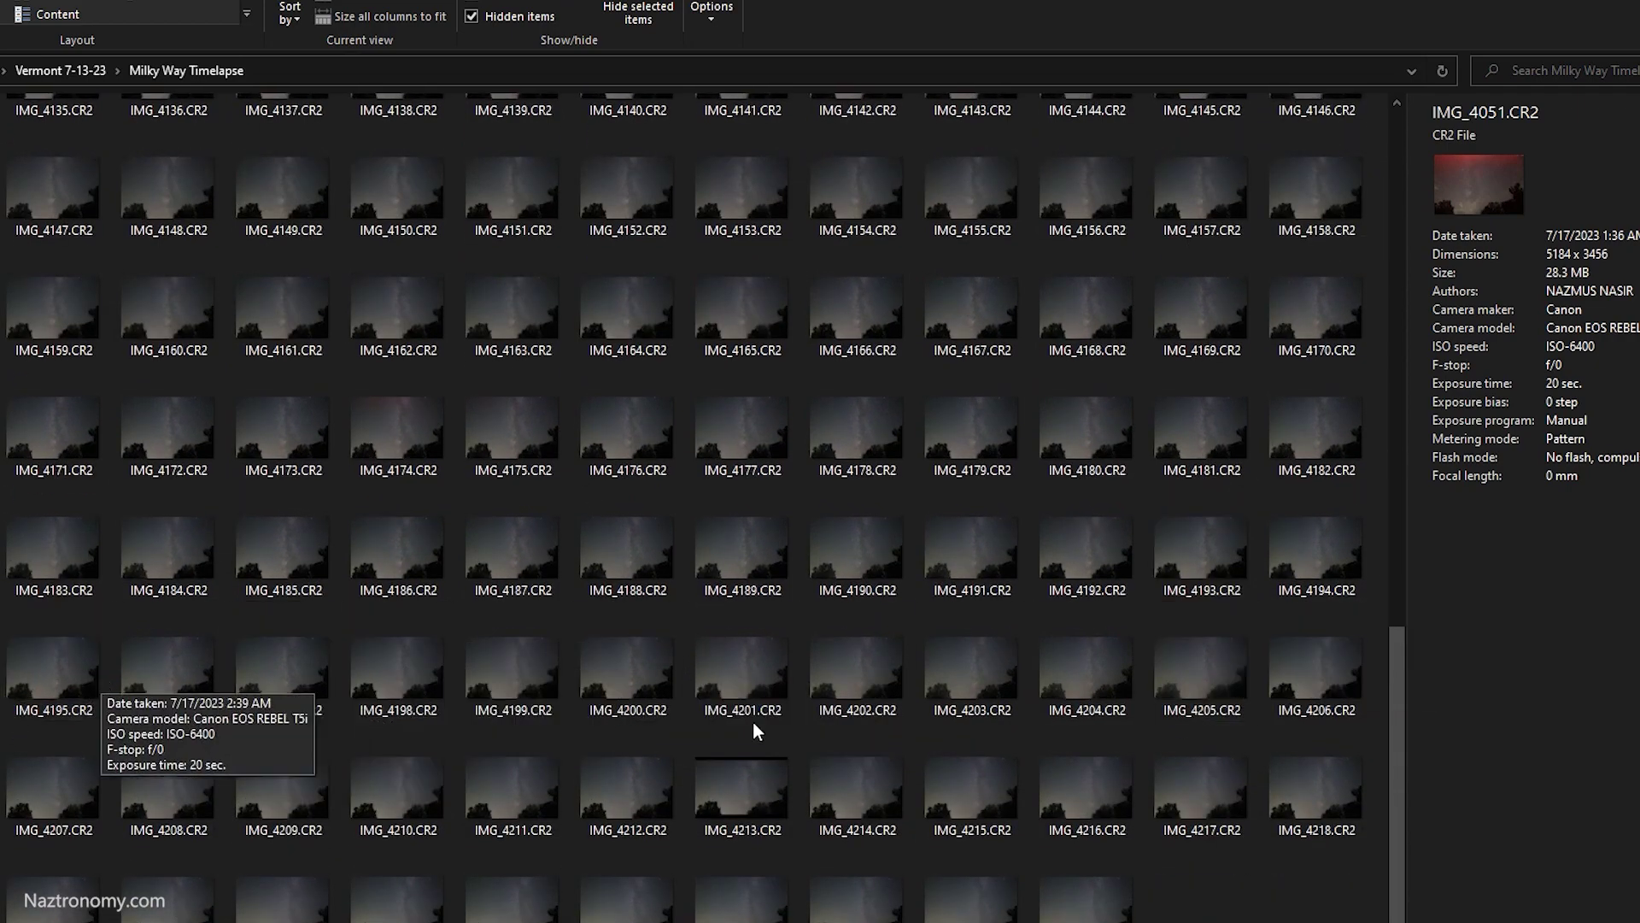
pyautogui.scroll(2, 856, 508)
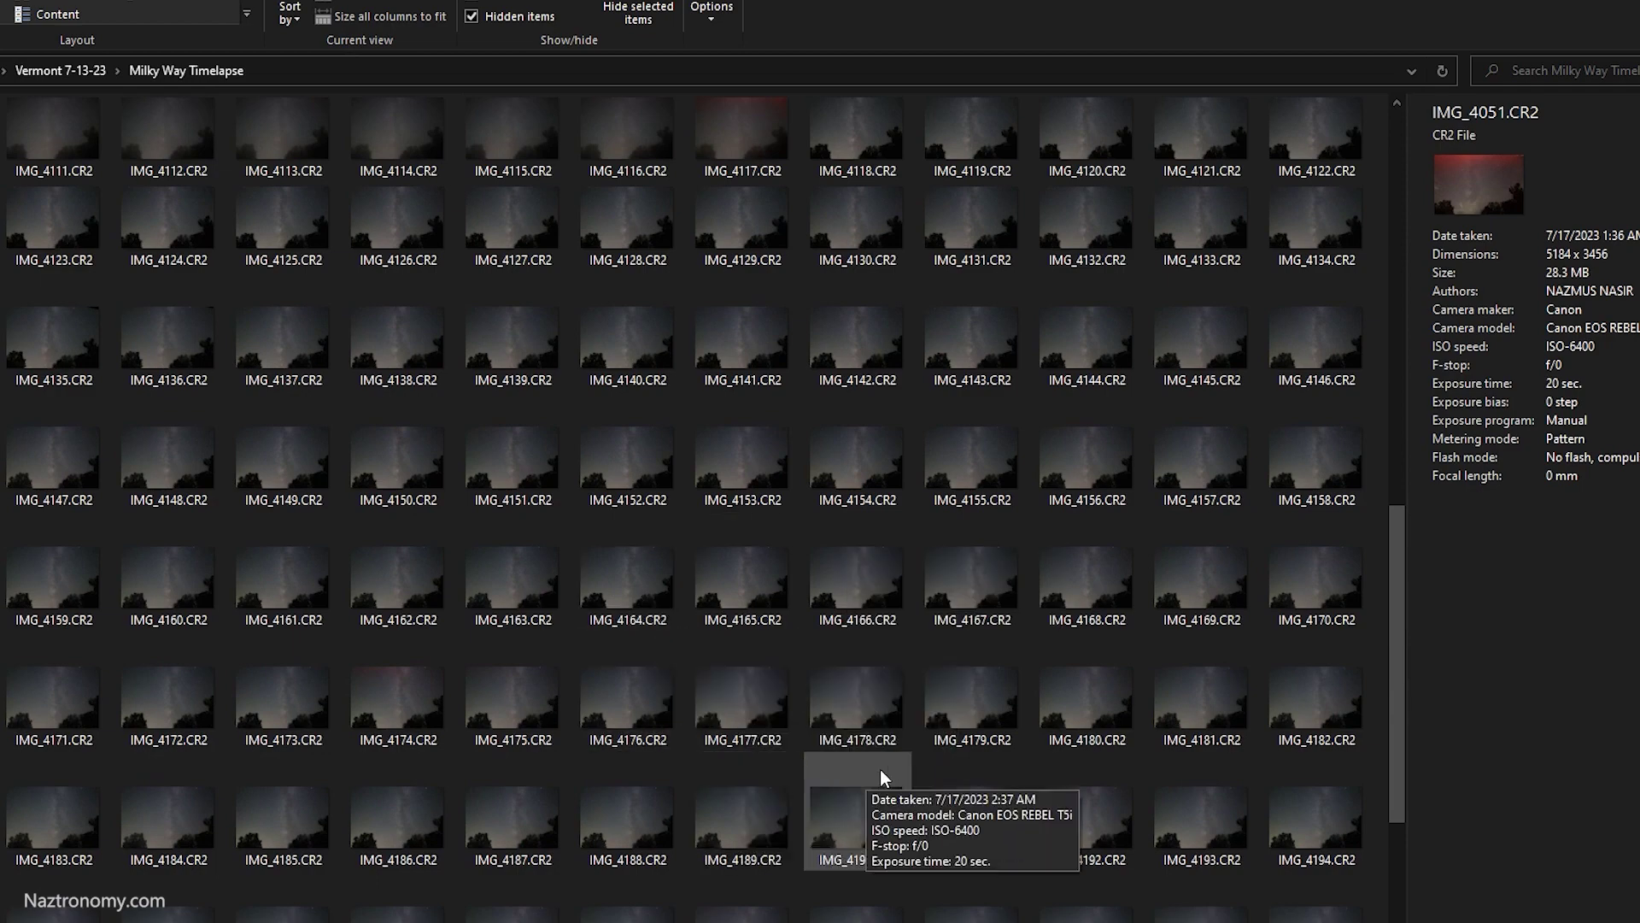
pyautogui.scroll(6, 718, 757)
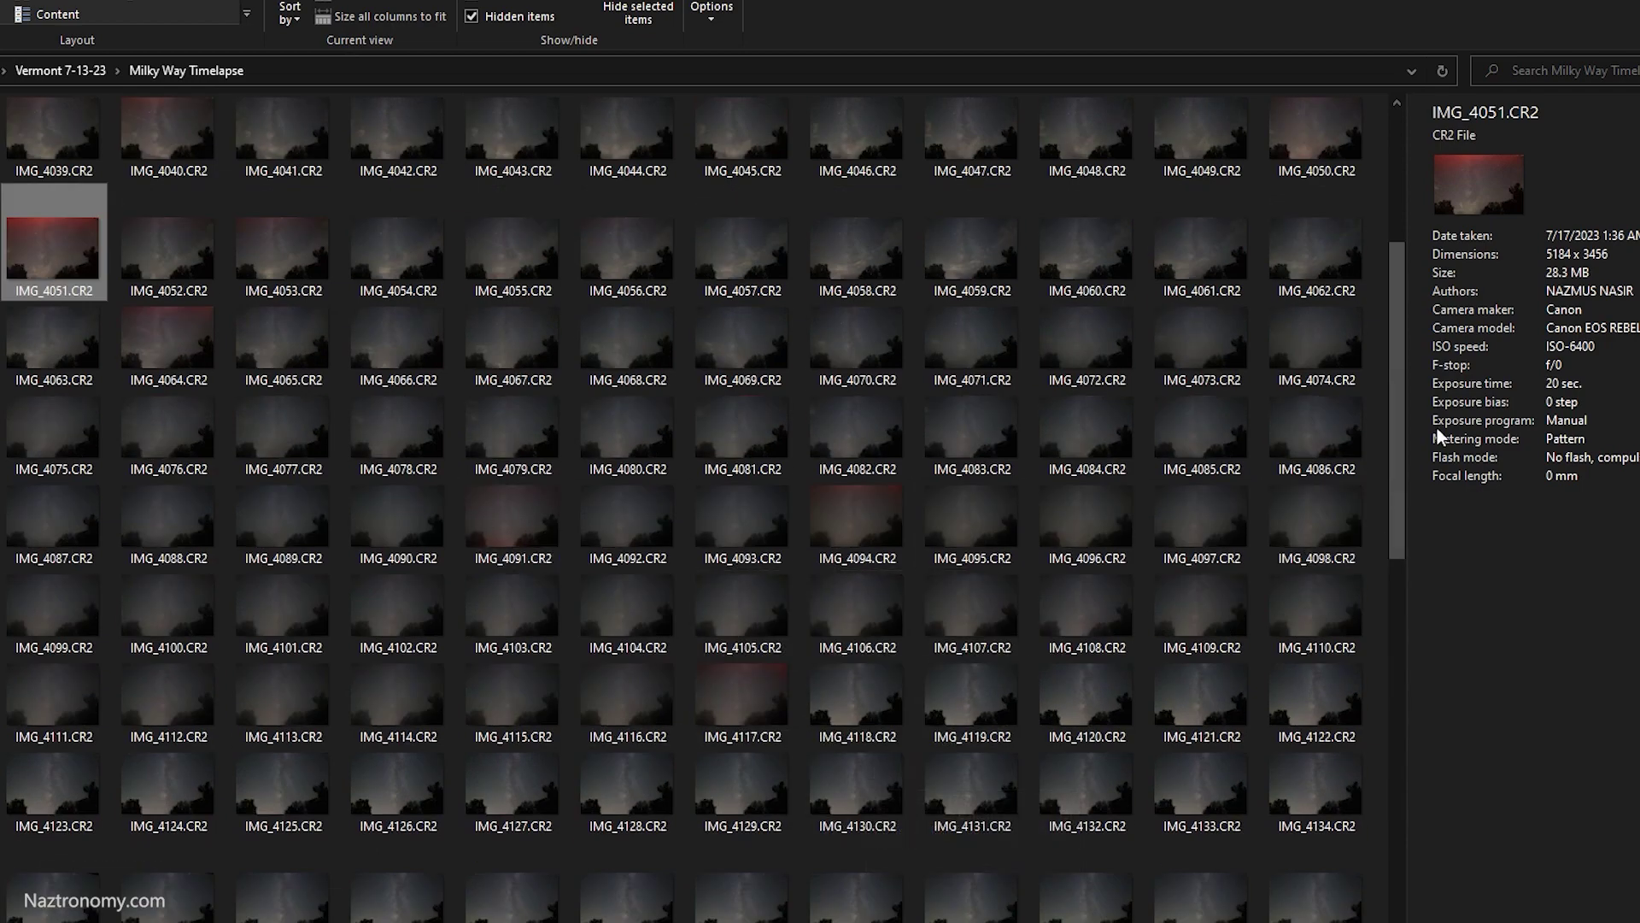
pyautogui.moveTo(1410, 359); pyautogui.dragTo(1438, 817)
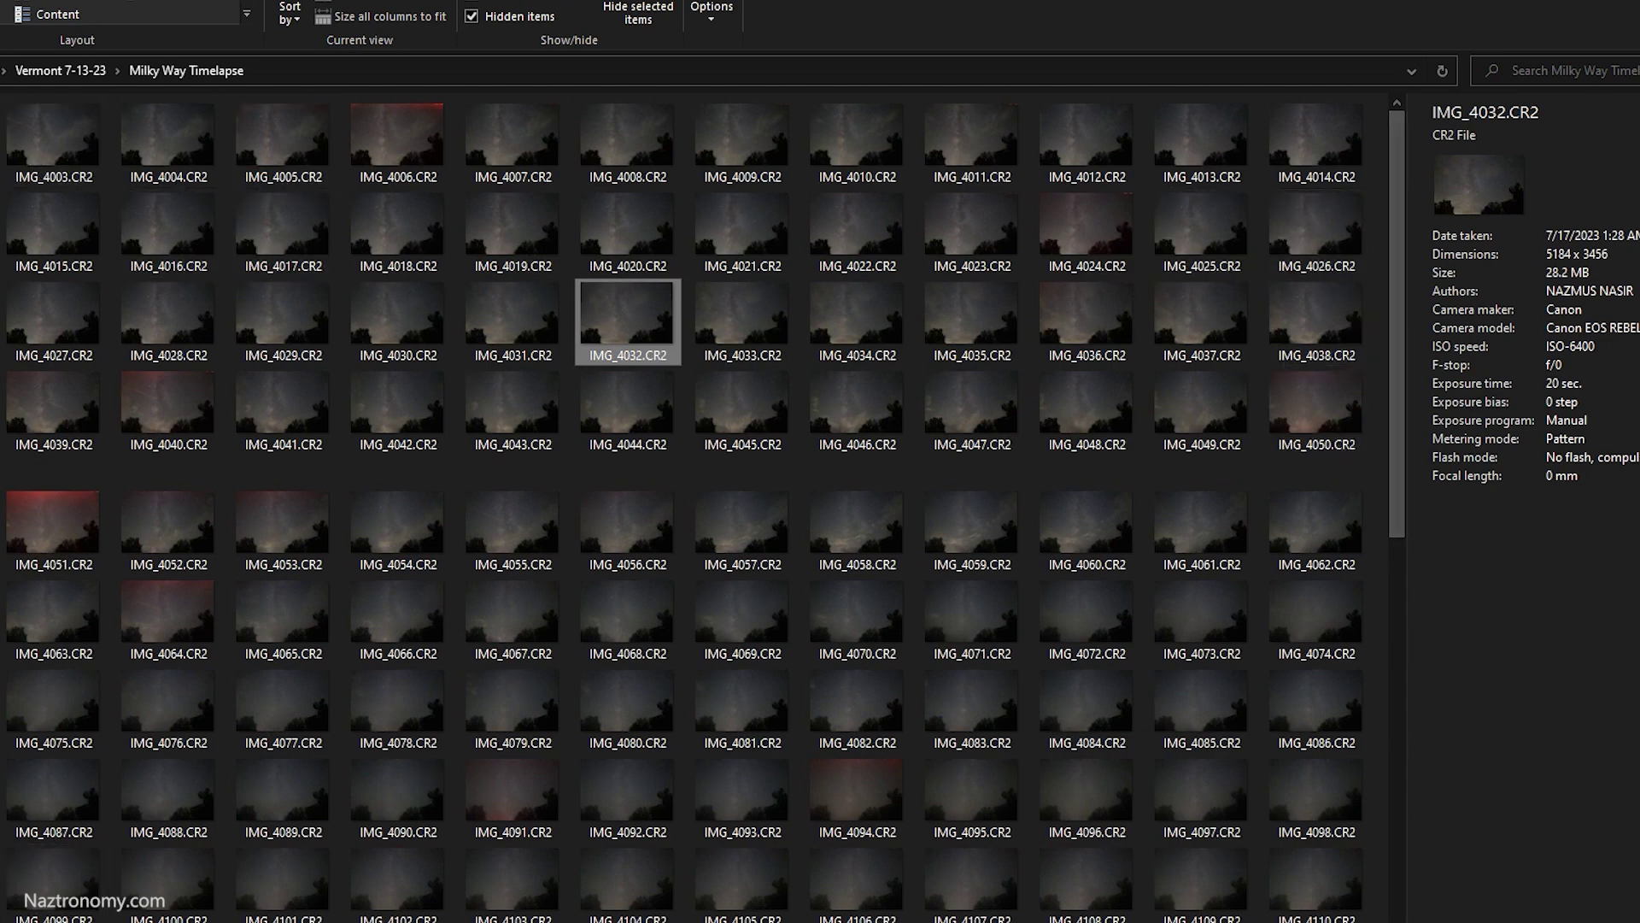
pyautogui.click(395, 170)
pyautogui.click(122, 513)
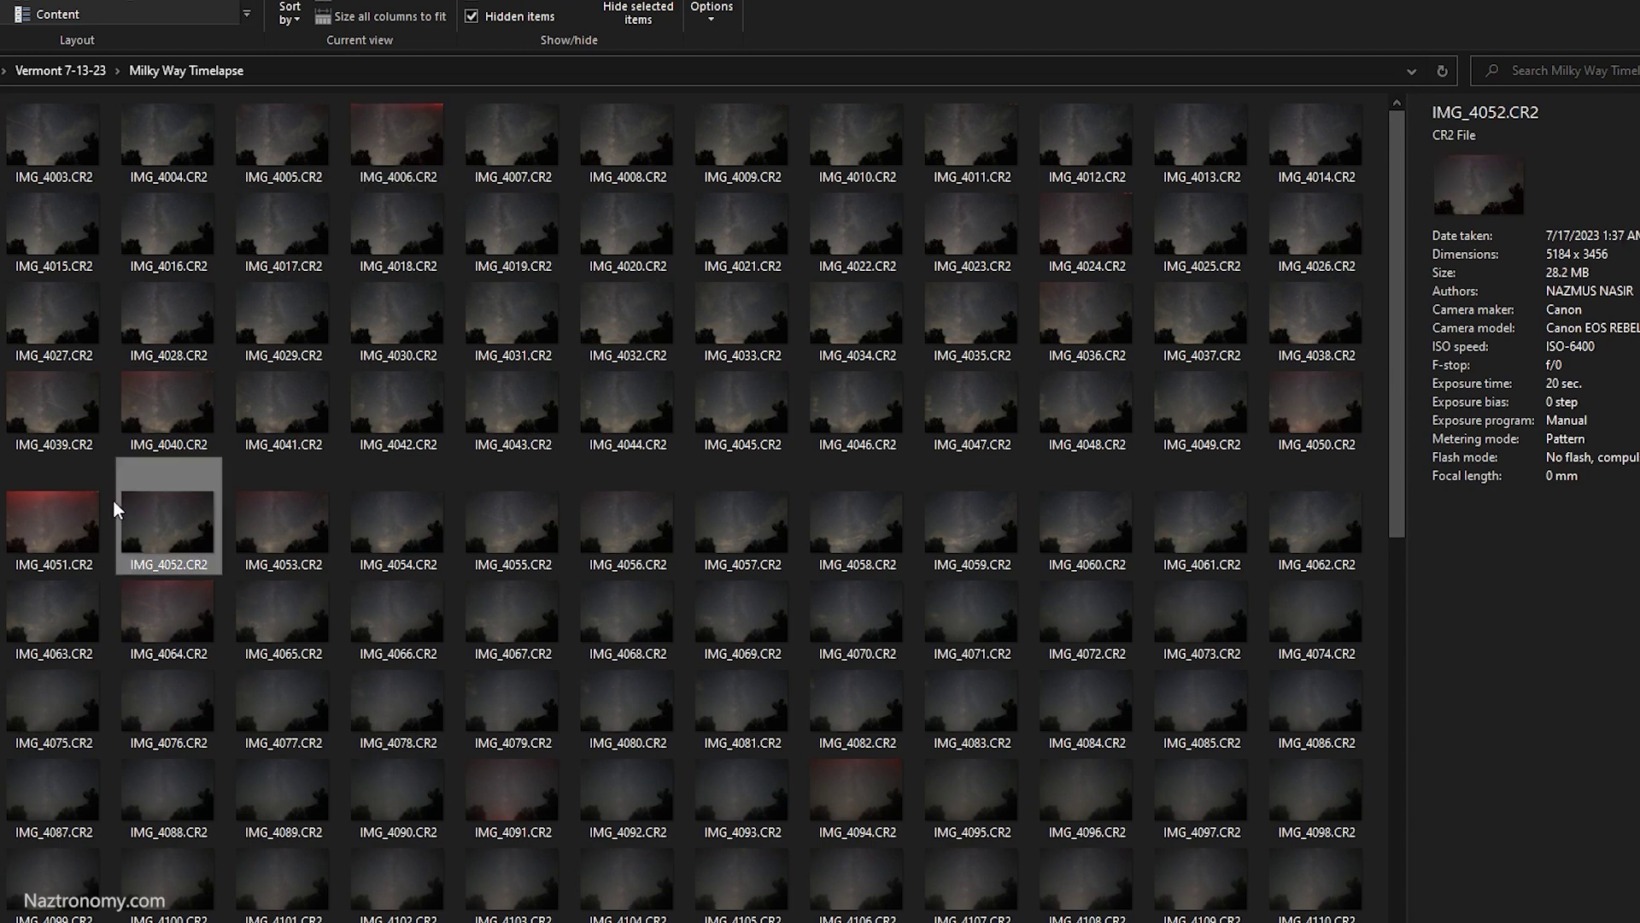
pyautogui.click(274, 540)
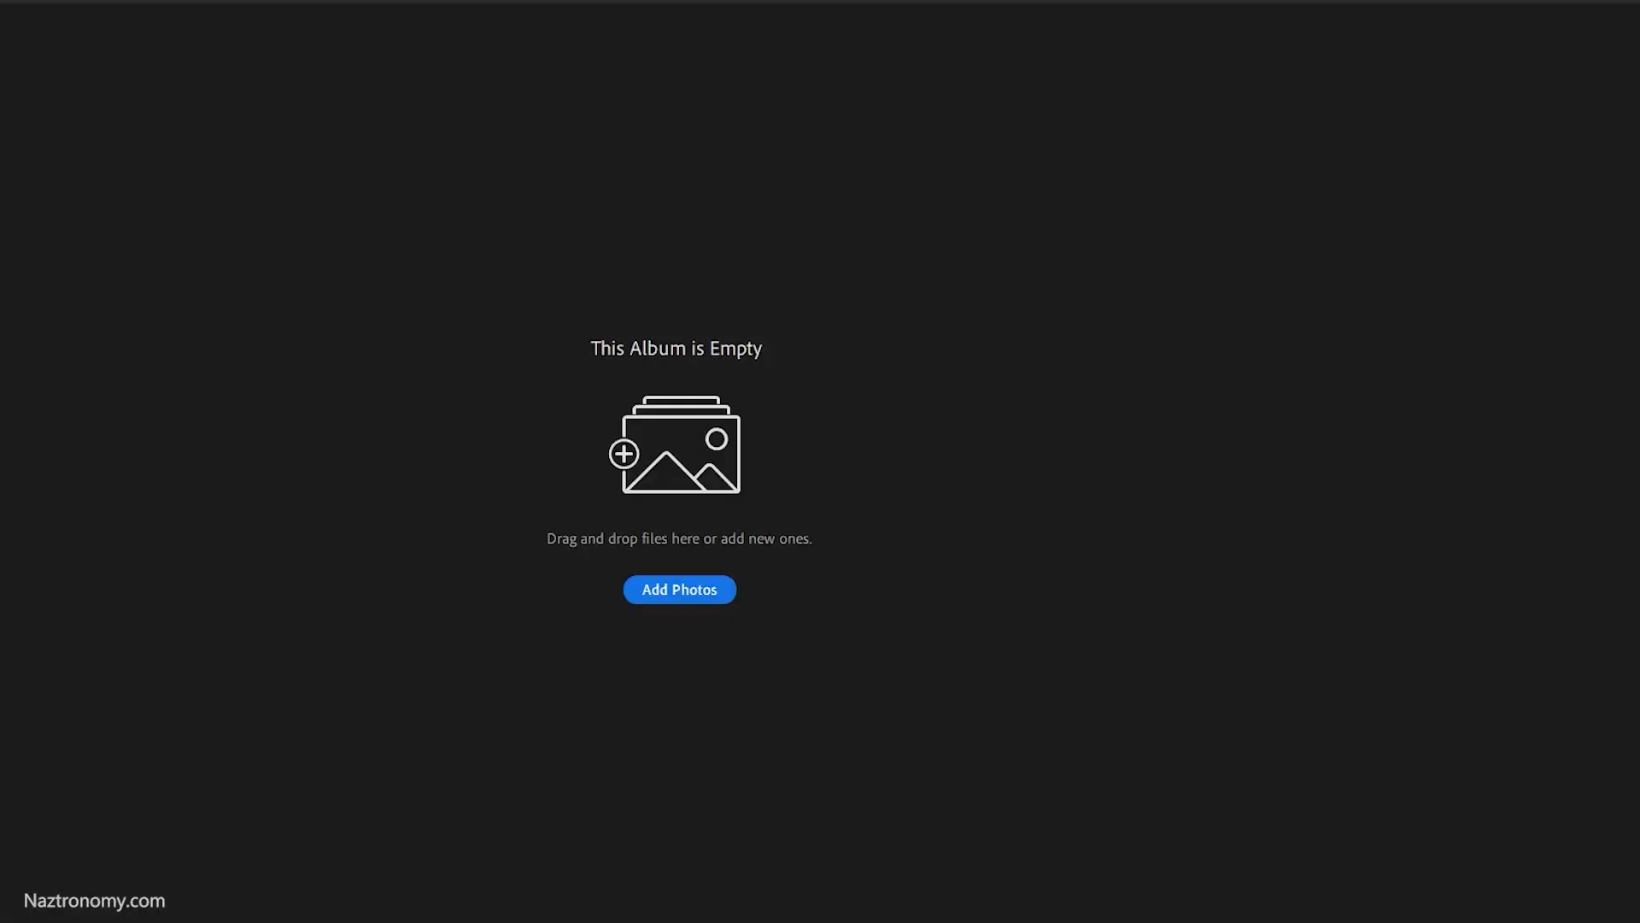
# - Select all frames except the red-tinted ones and drag the remaining 215 into Lightroom
pyautogui.hotkey('ctrl', 'a')
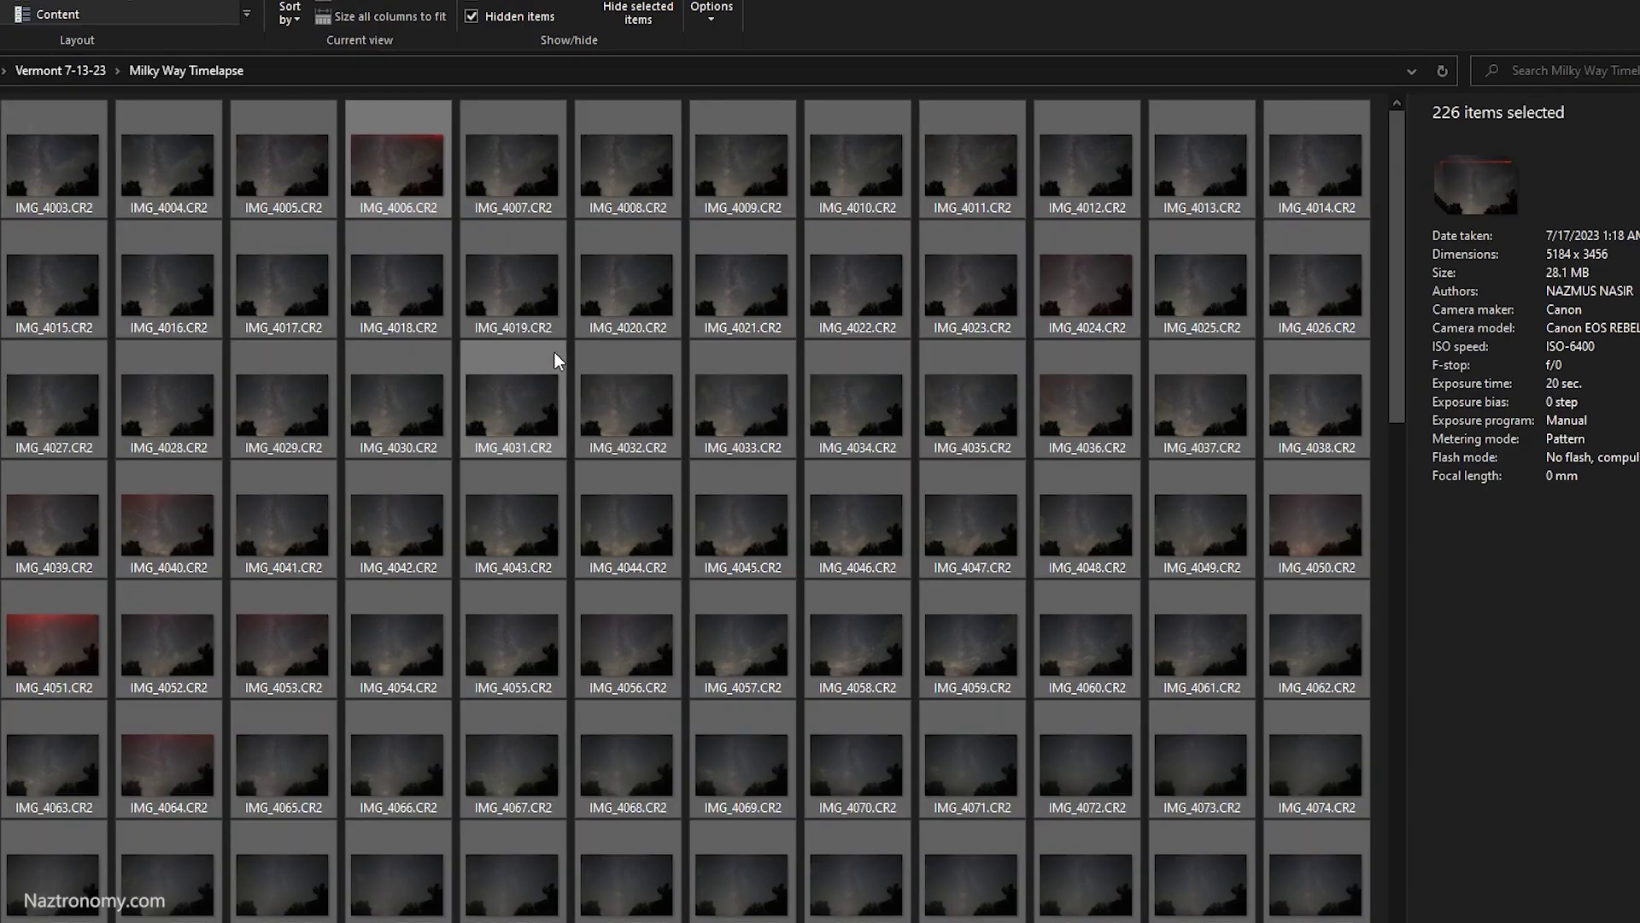
pyautogui.keyDown('ctrl'); pyautogui.click(141, 565); pyautogui.keyUp('ctrl')
pyautogui.keyDown('ctrl'); pyautogui.click(91, 549); pyautogui.keyUp('ctrl')
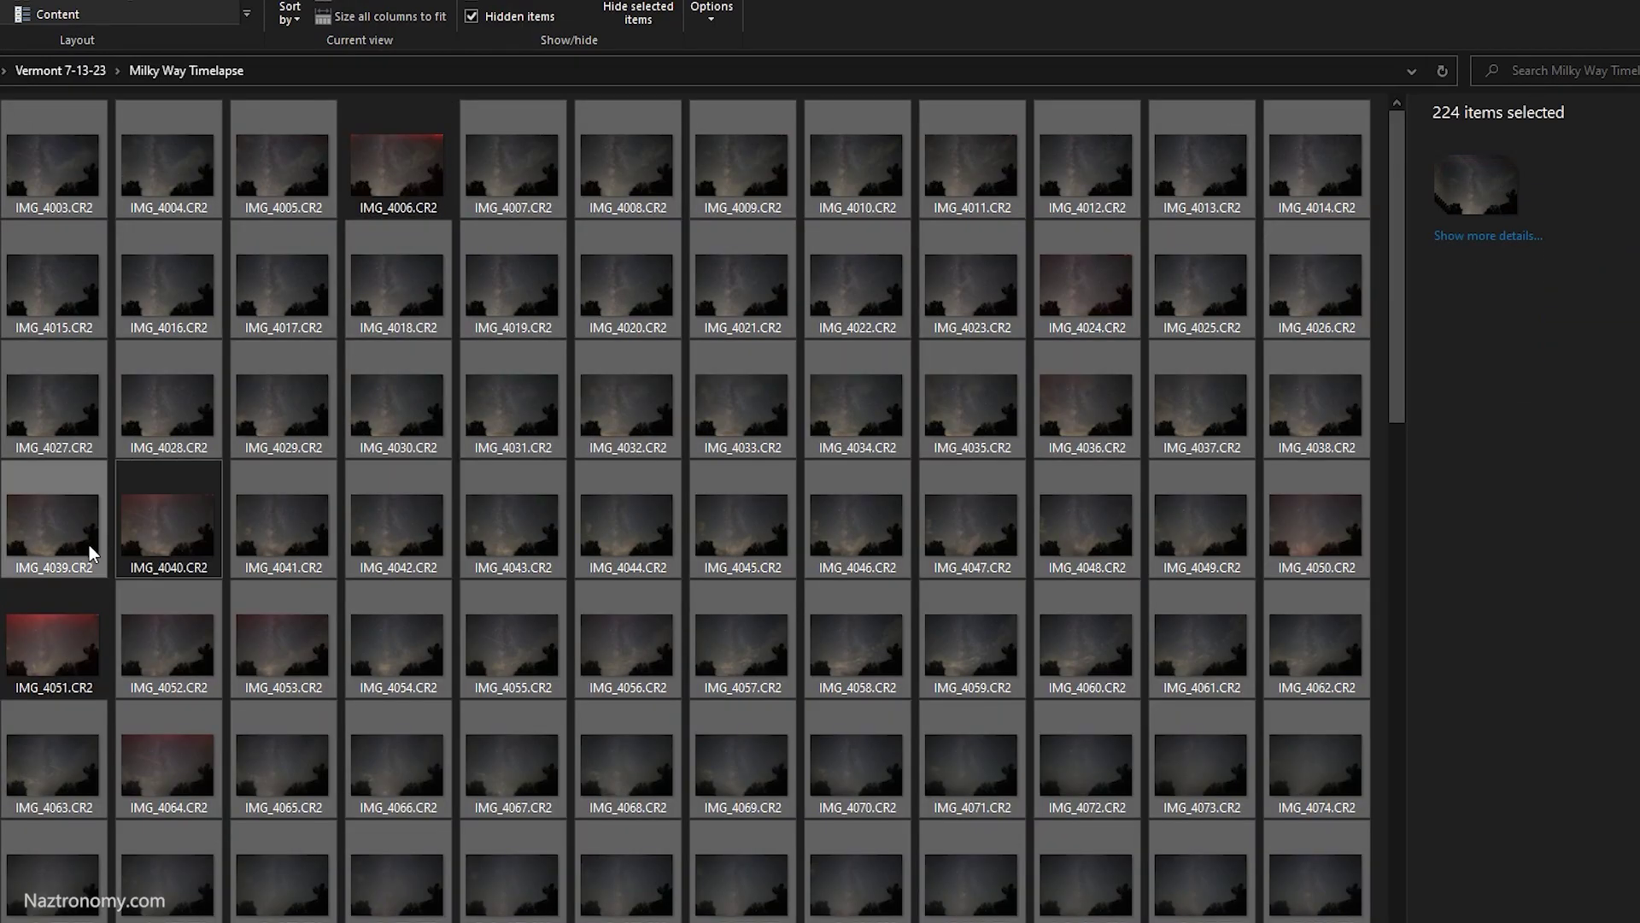
pyautogui.keyDown('ctrl'); pyautogui.click(171, 763); pyautogui.keyUp('ctrl')
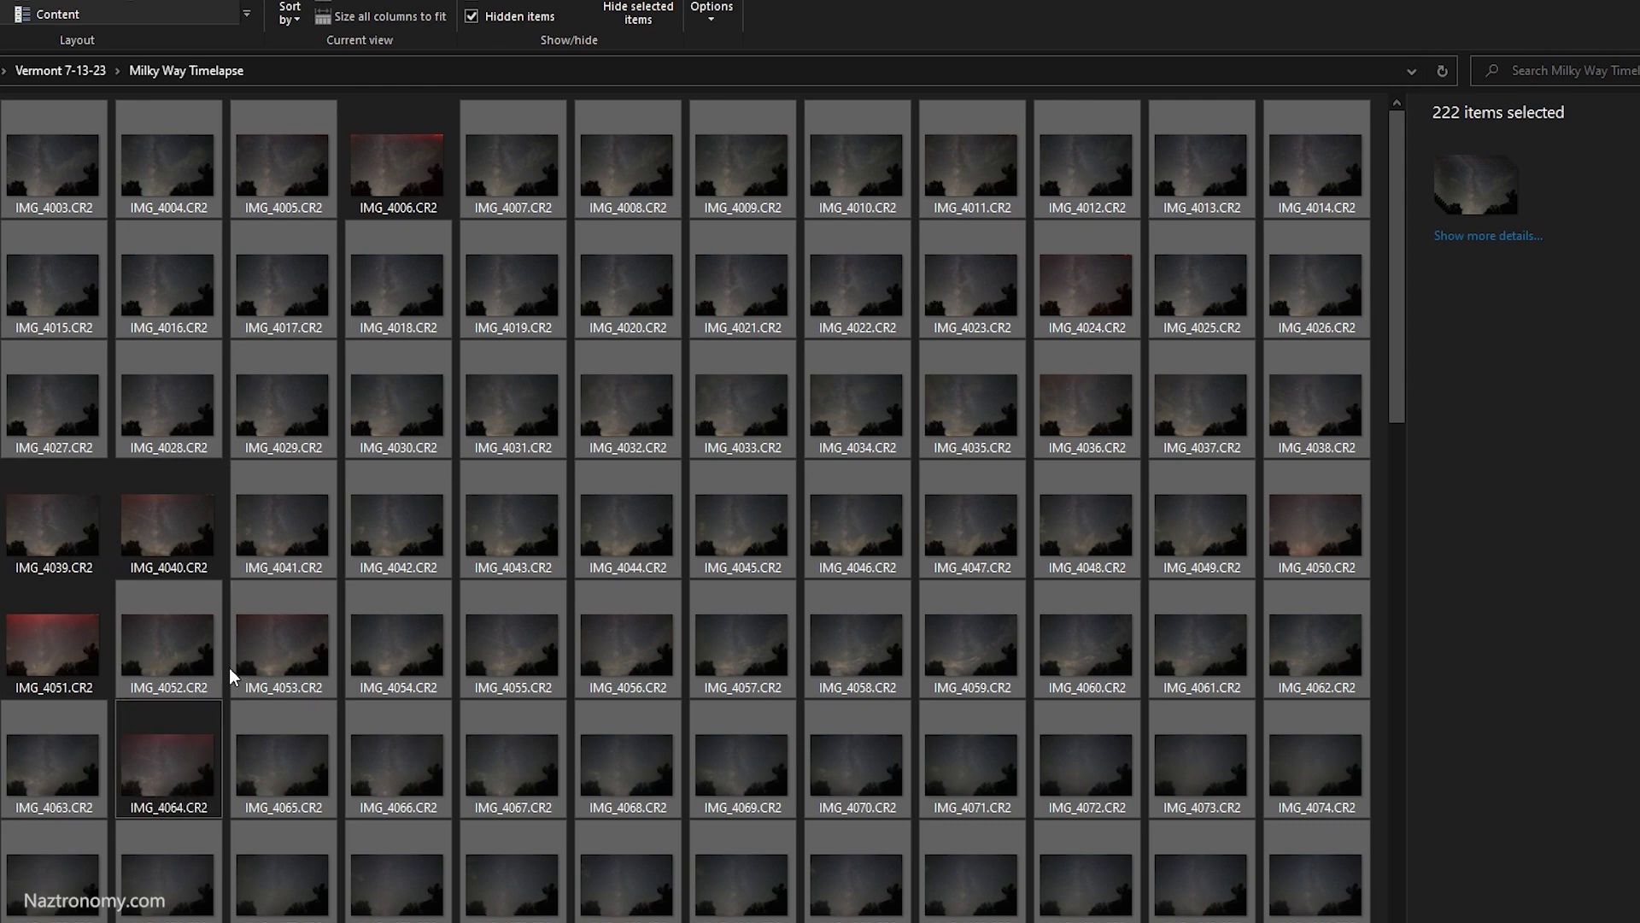
pyautogui.keyDown('ctrl'); pyautogui.click(301, 661); pyautogui.keyUp('ctrl')
pyautogui.keyDown('ctrl'); pyautogui.click(1285, 537); pyautogui.keyUp('ctrl')
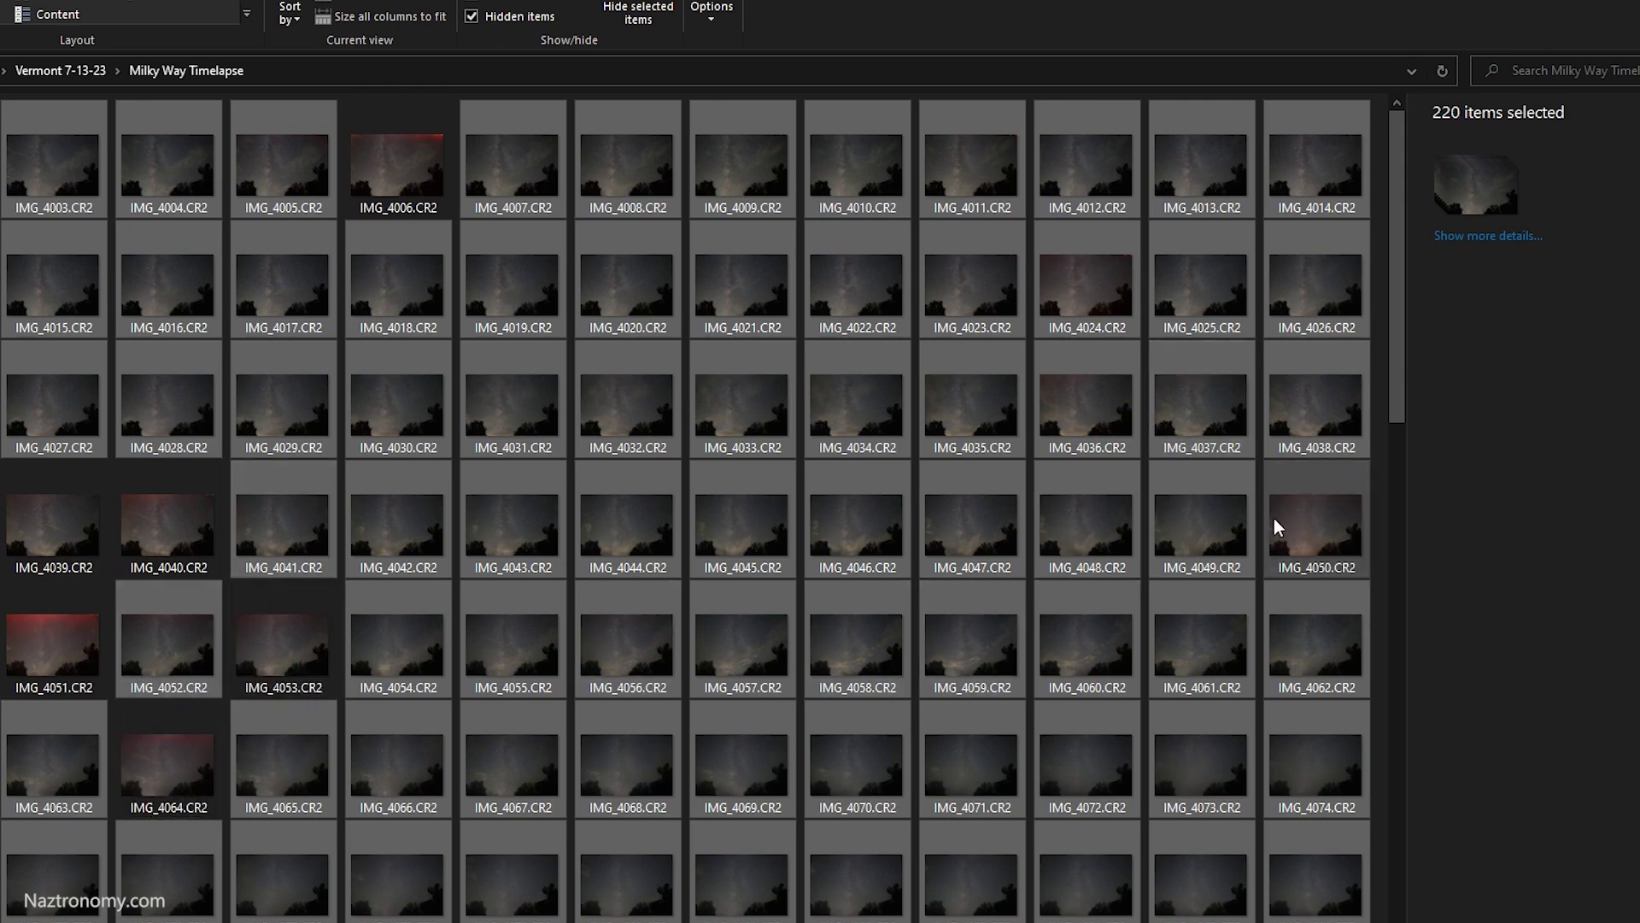
pyautogui.keyDown('ctrl'); pyautogui.click(1063, 311); pyautogui.keyUp('ctrl')
pyautogui.moveTo(1394, 289); pyautogui.dragTo(1392, 520)
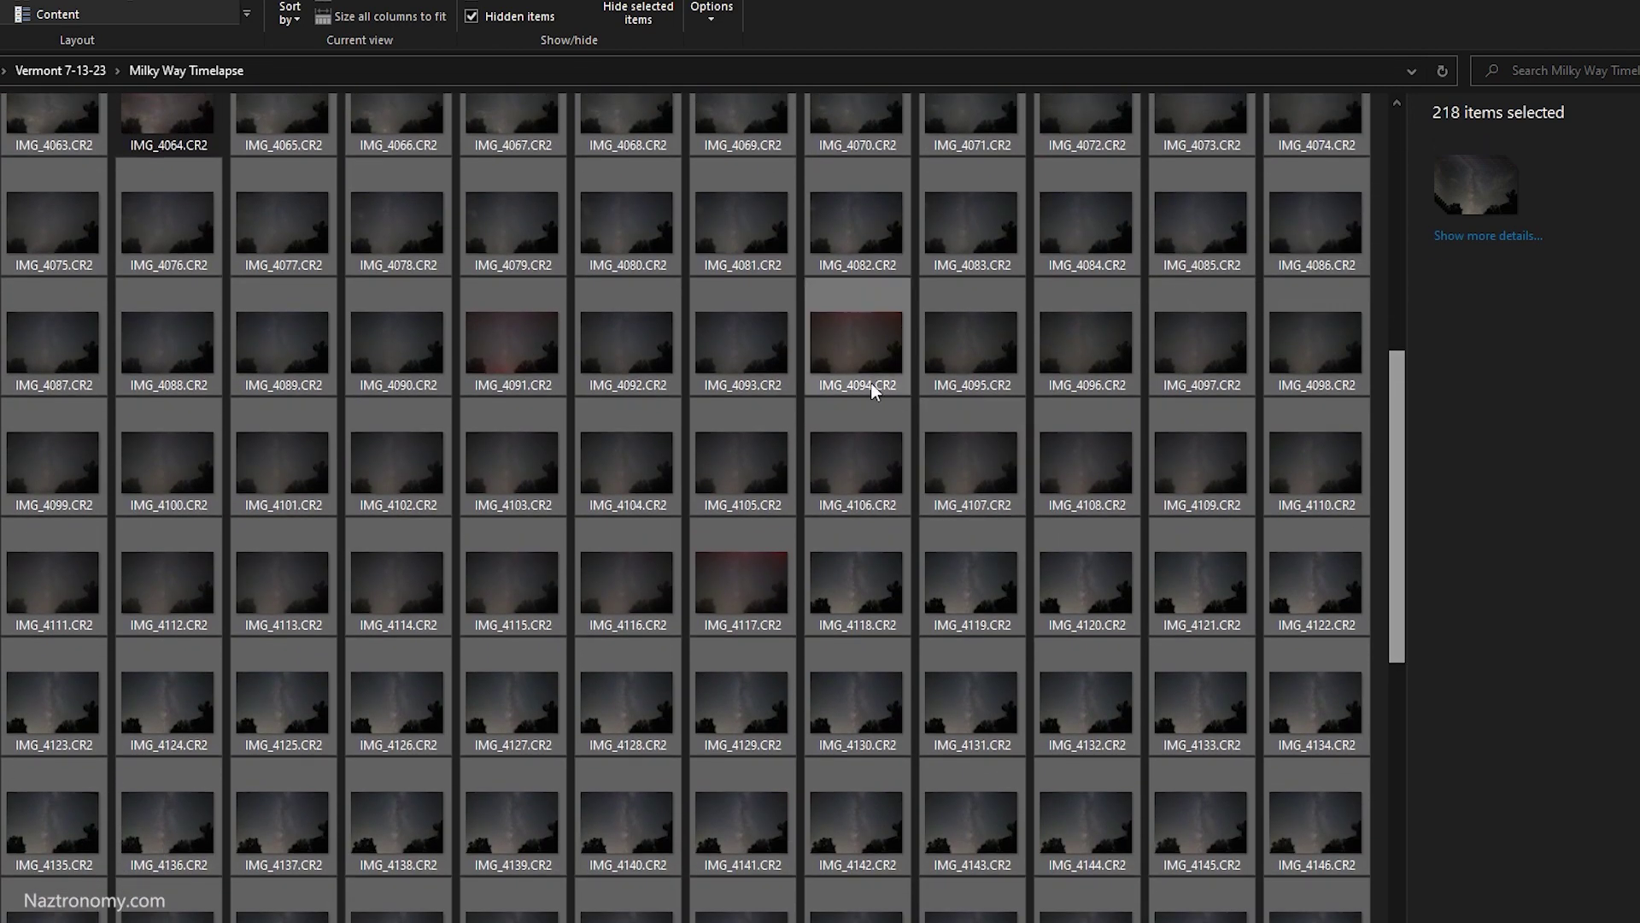
pyautogui.keyDown('ctrl'); pyautogui.click(872, 386); pyautogui.keyUp('ctrl')
pyautogui.keyDown('ctrl'); pyautogui.click(564, 371); pyautogui.keyUp('ctrl')
pyautogui.keyDown('ctrl'); pyautogui.click(720, 564); pyautogui.keyUp('ctrl')
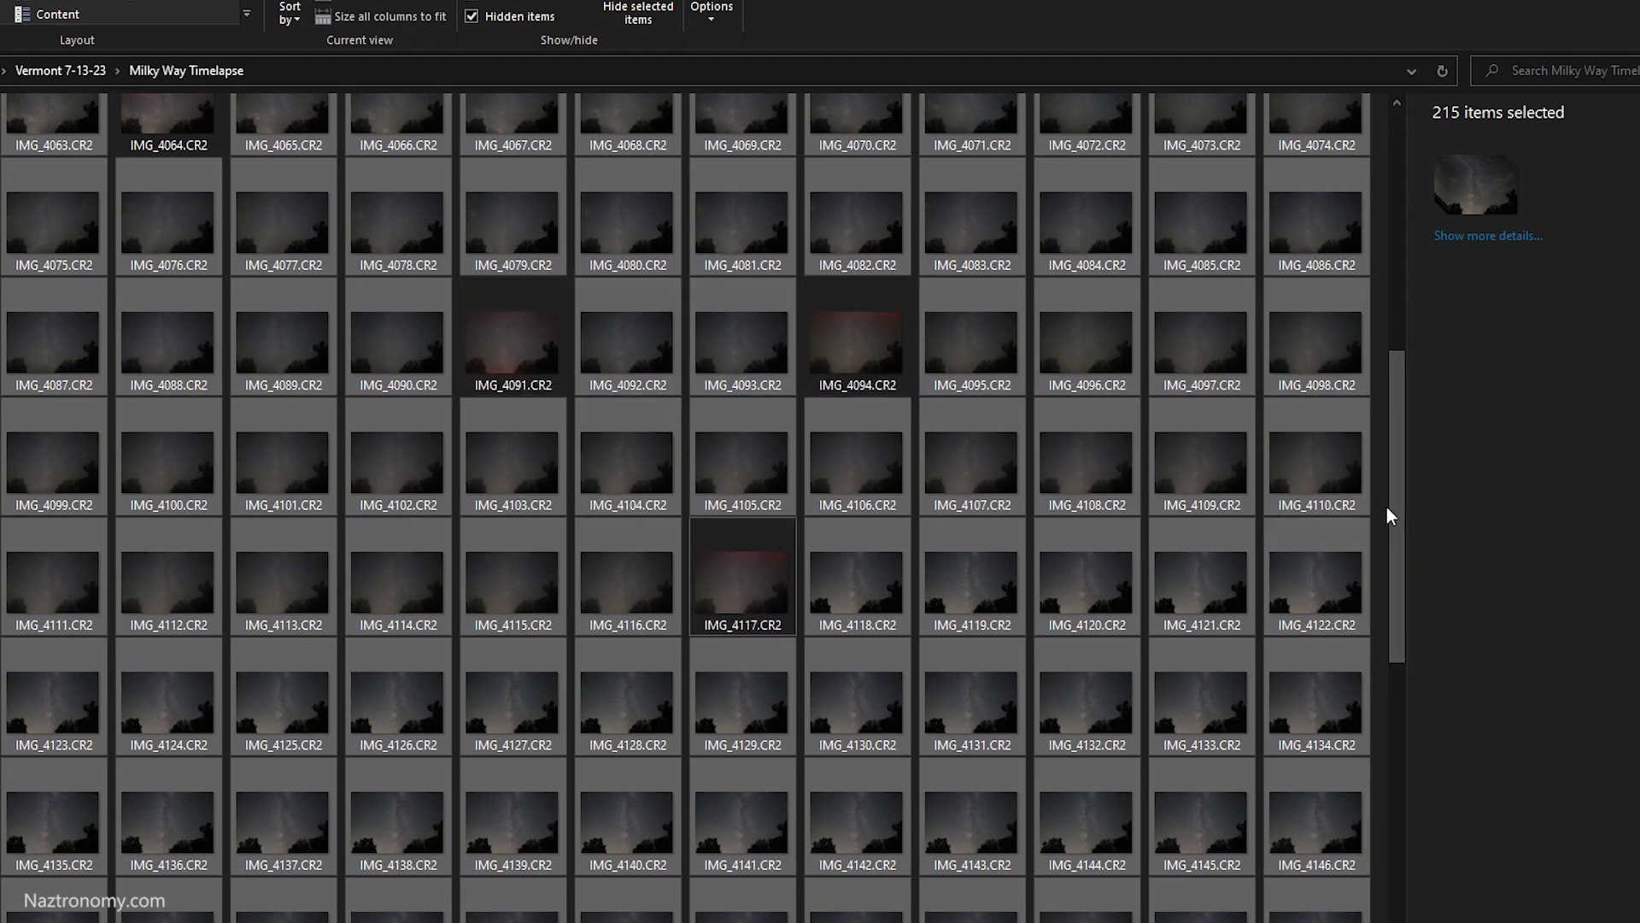
pyautogui.moveTo(1388, 505); pyautogui.dragTo(1395, 805)
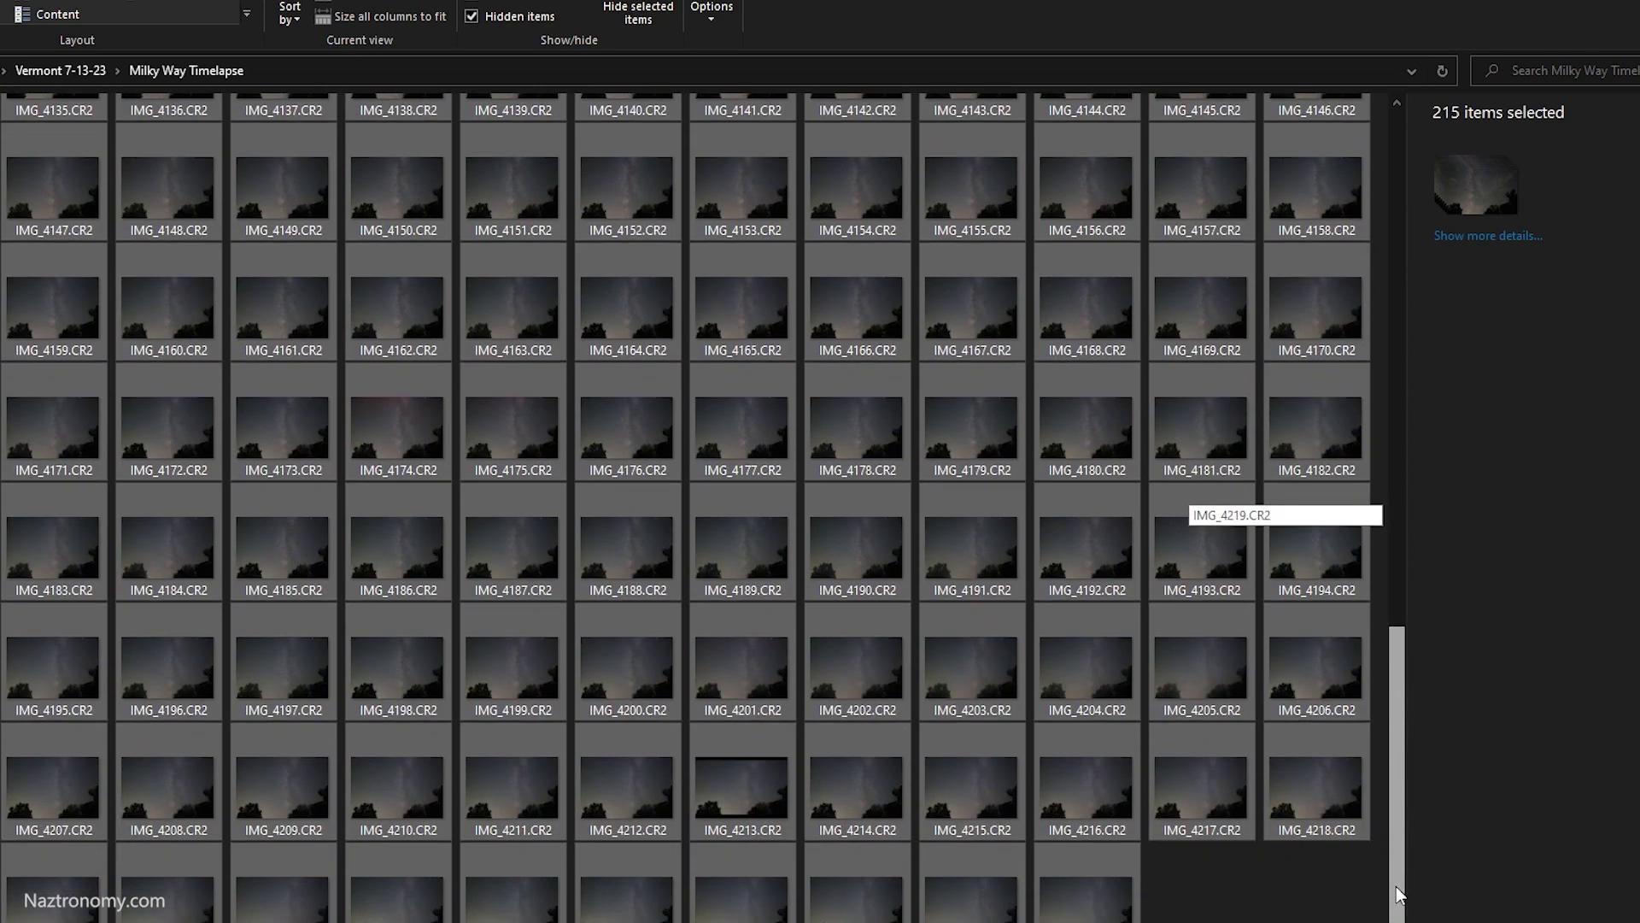
pyautogui.moveTo(1396, 885); pyautogui.dragTo(1445, 381)
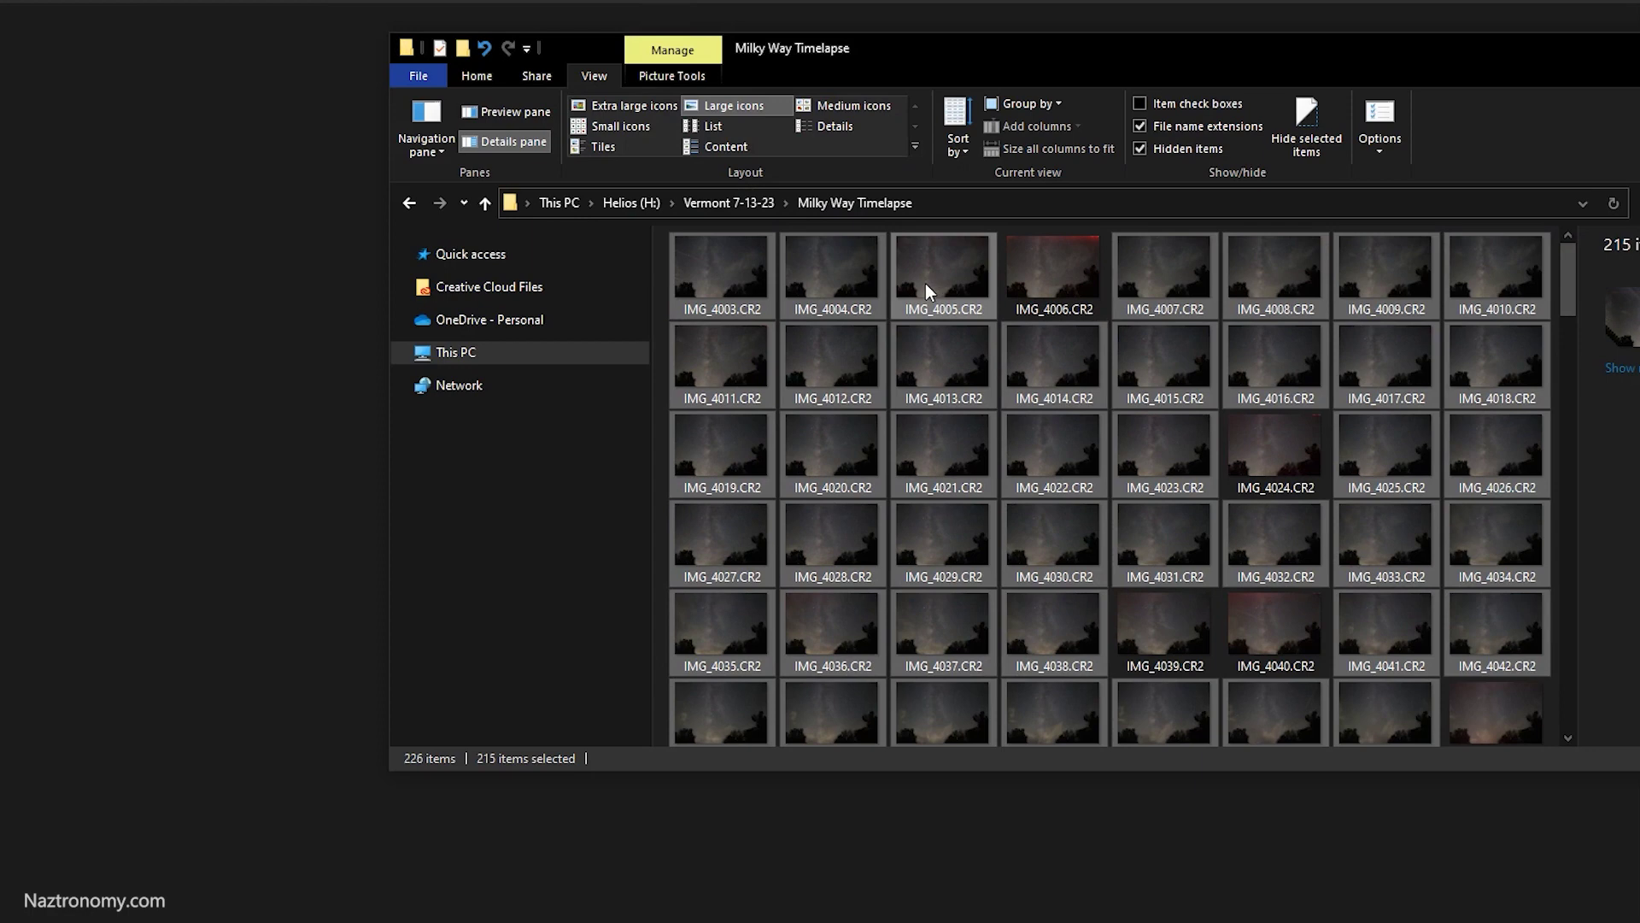
pyautogui.moveTo(927, 291); pyautogui.dragTo(88, 304)
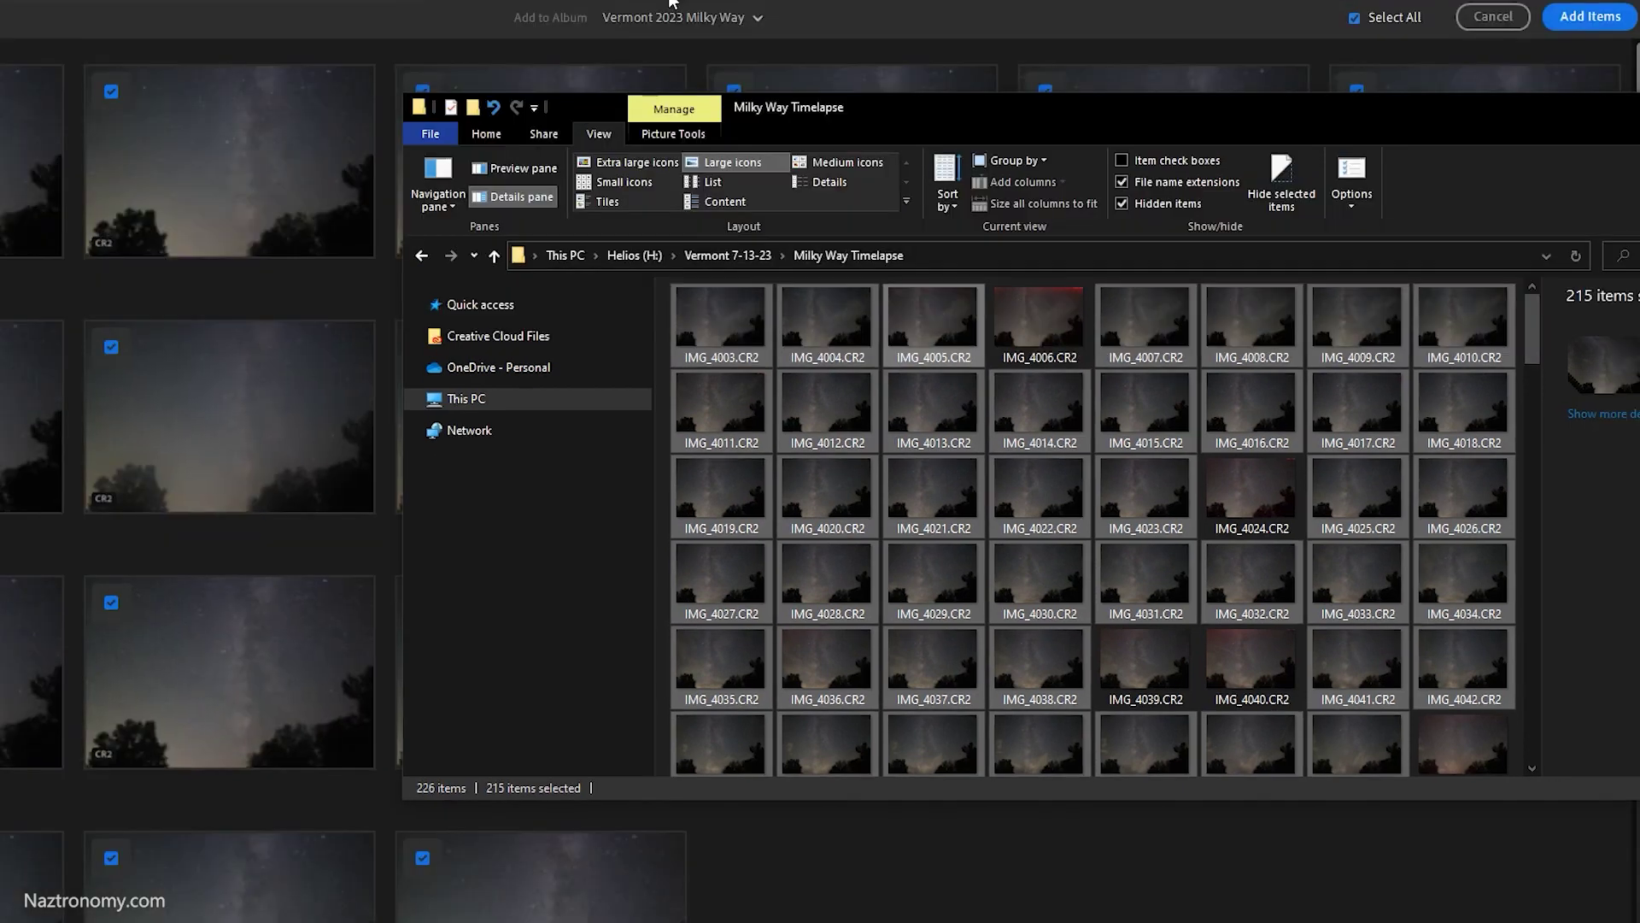
# - Uncheck one more reddish frame and add the remaining 214 photos to the album
pyautogui.click(669, 3)
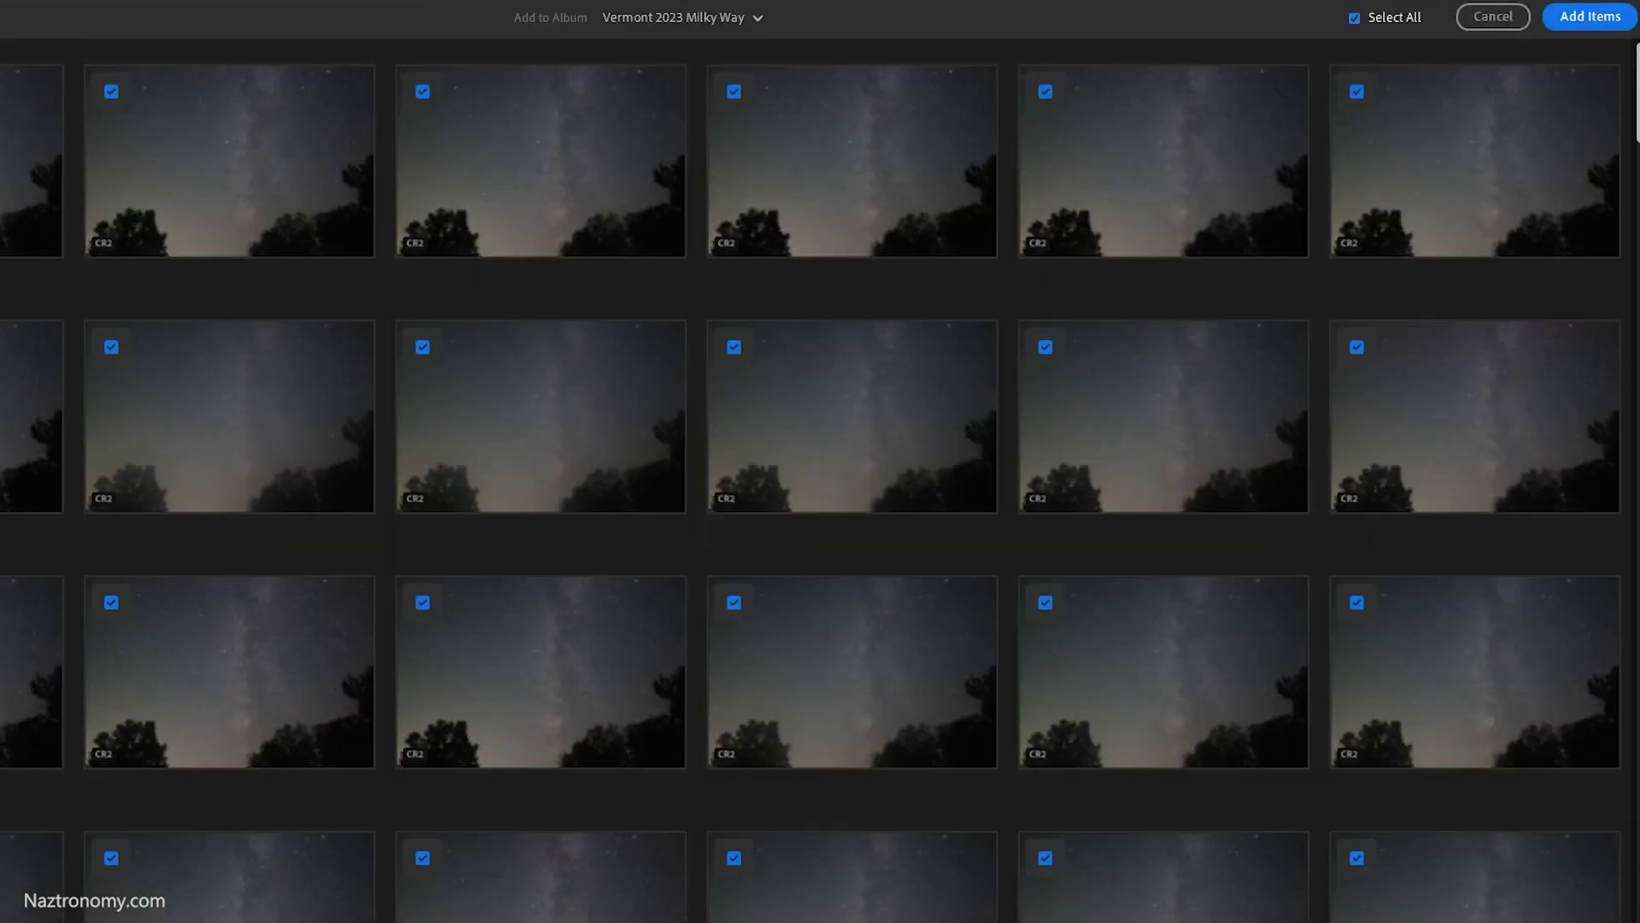
pyautogui.scroll(-15, 1157, 461)
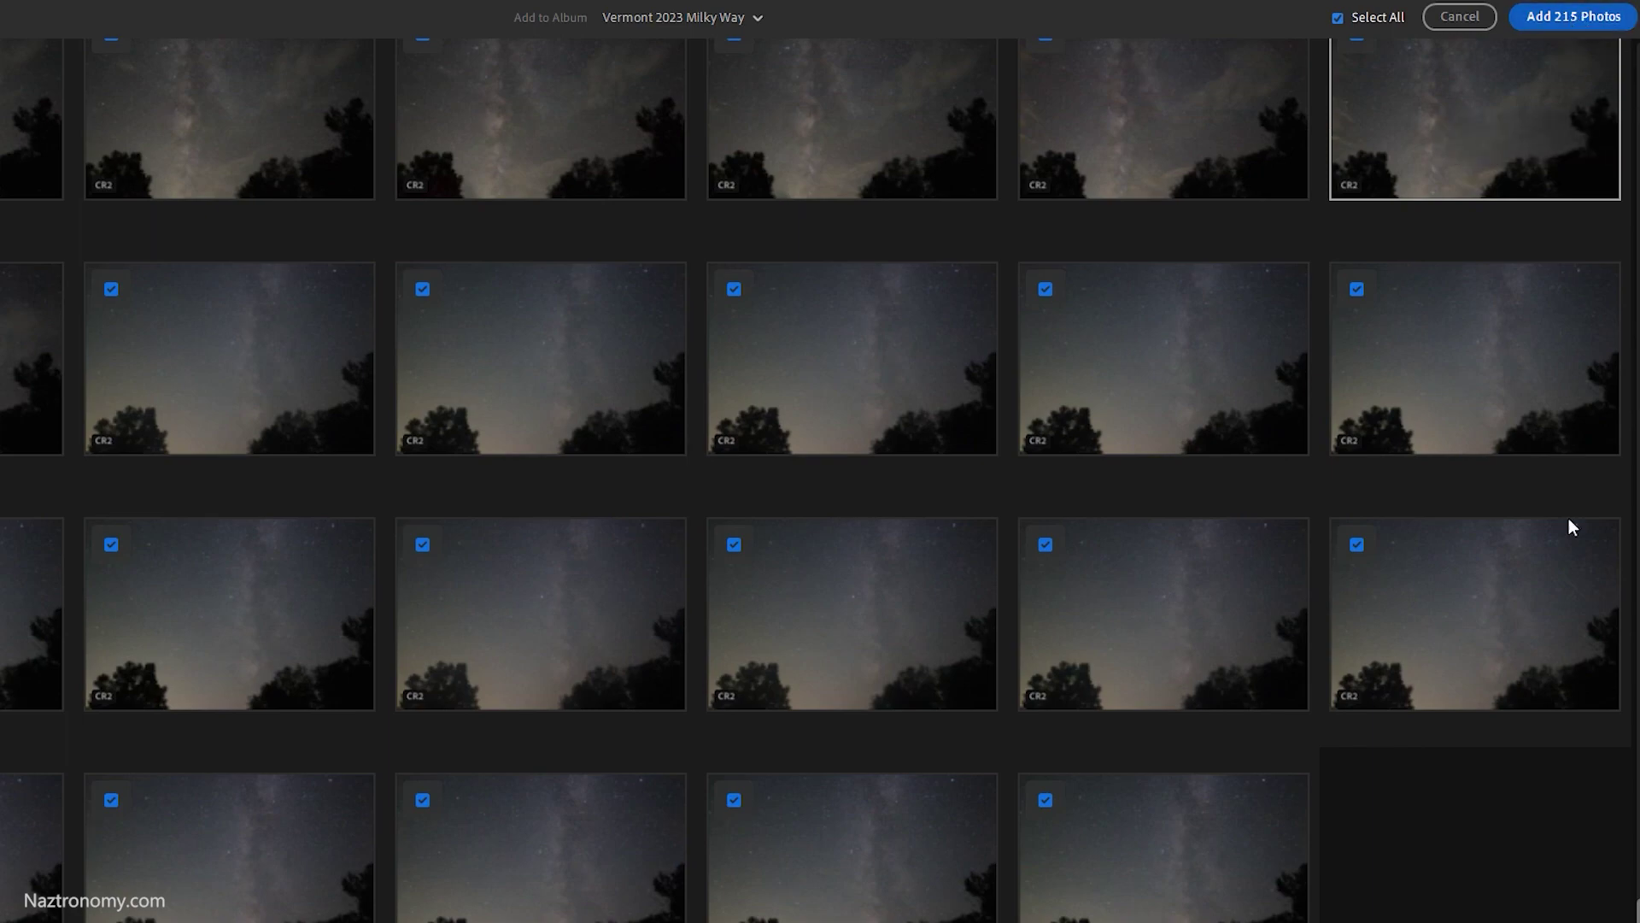
pyautogui.scroll(-10, 1569, 527)
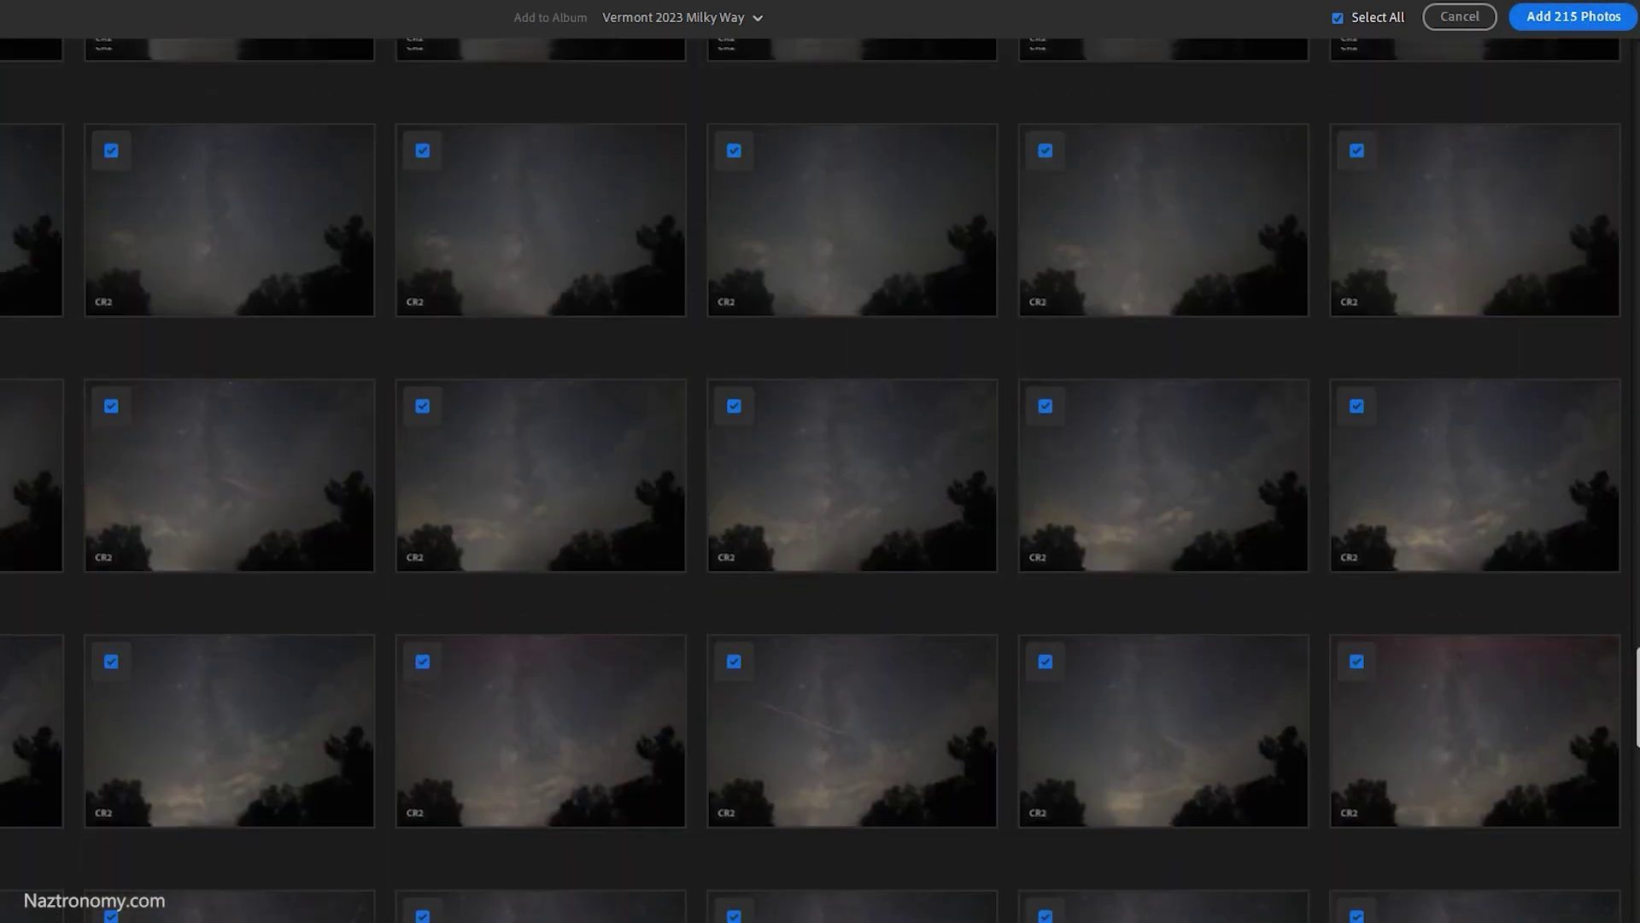
pyautogui.scroll(5, 820, 481)
pyautogui.scroll(5, 821, 480)
pyautogui.scroll(5, 820, 481)
pyautogui.scroll(5, 820, 480)
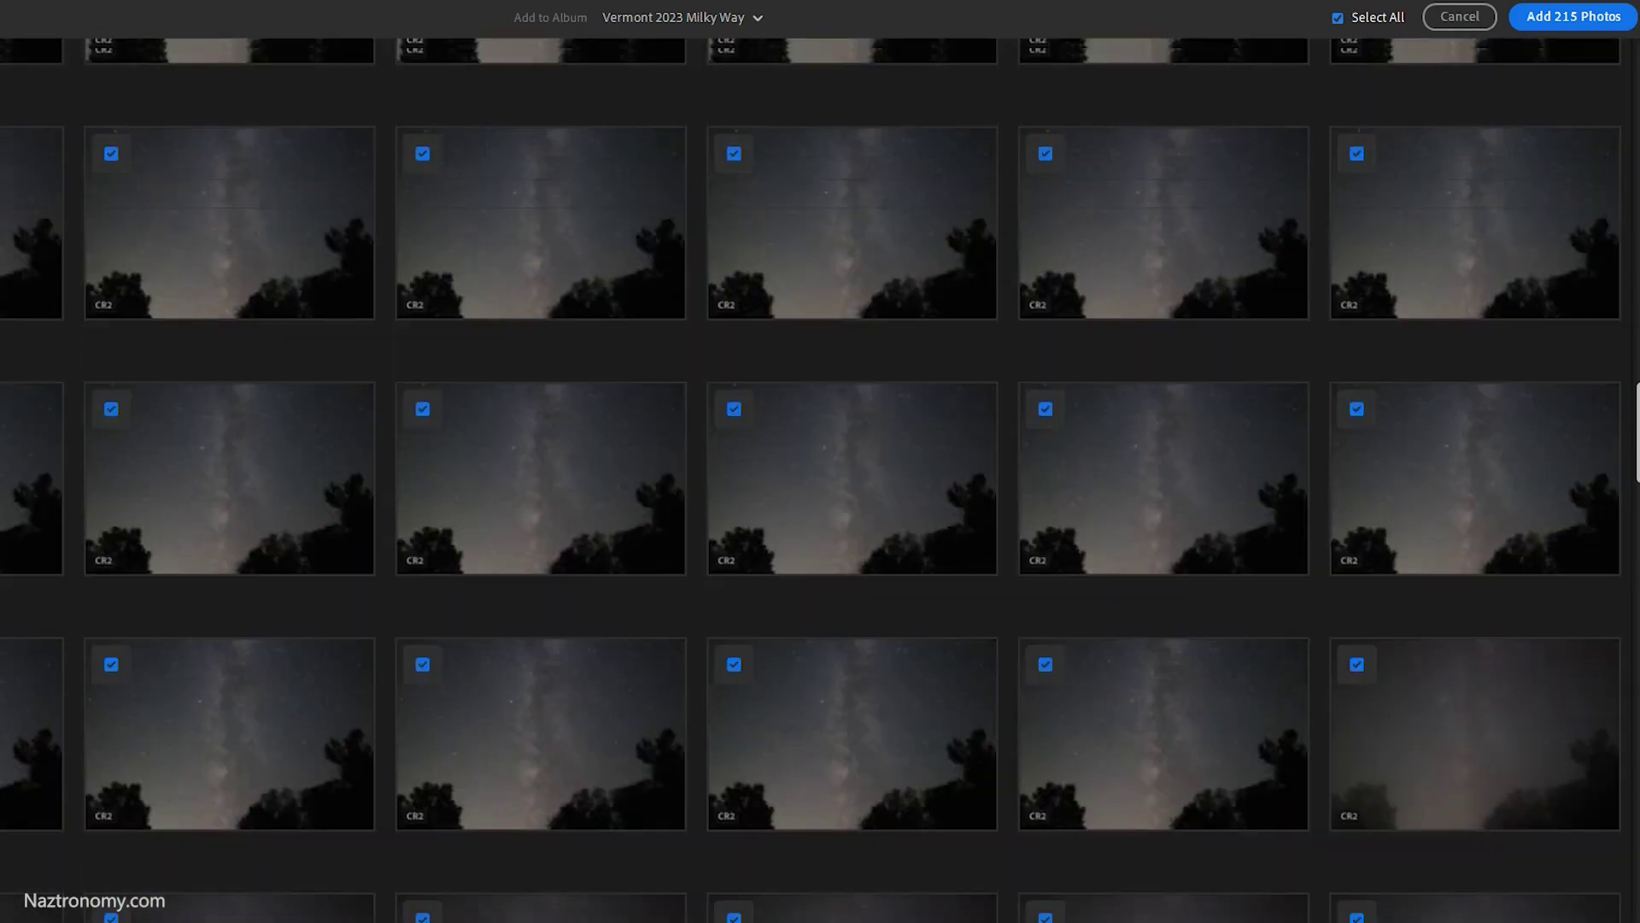
pyautogui.scroll(5, 820, 481)
pyautogui.scroll(5, 821, 481)
pyautogui.scroll(5, 820, 480)
pyautogui.scroll(5, 820, 480)
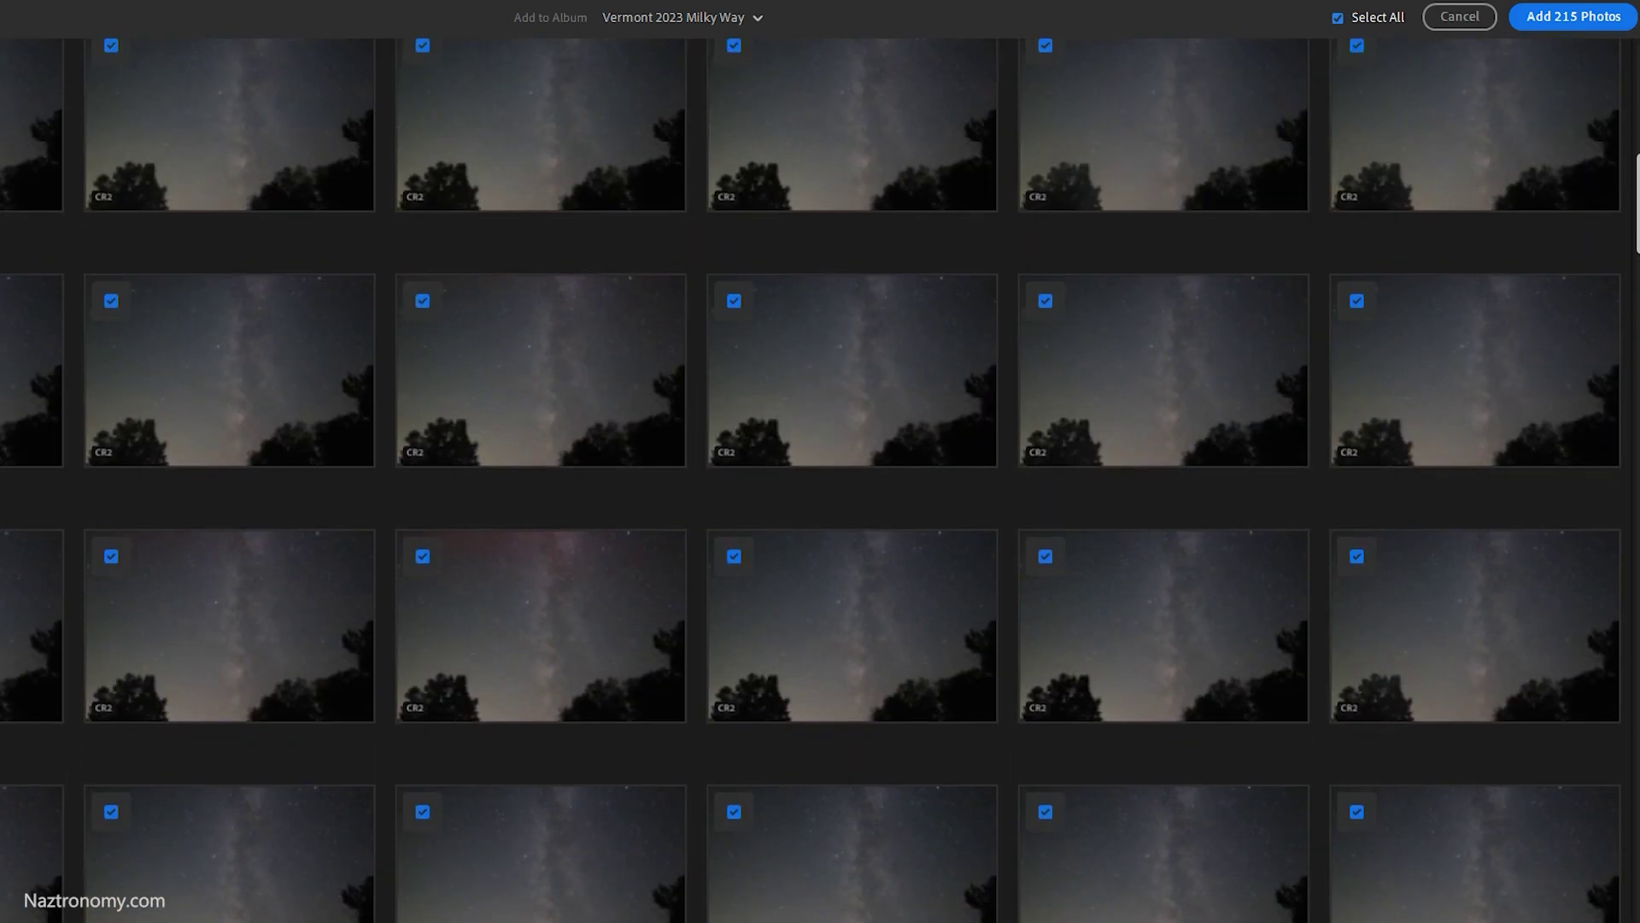
pyautogui.click(423, 556)
pyautogui.scroll(1, 424, 564)
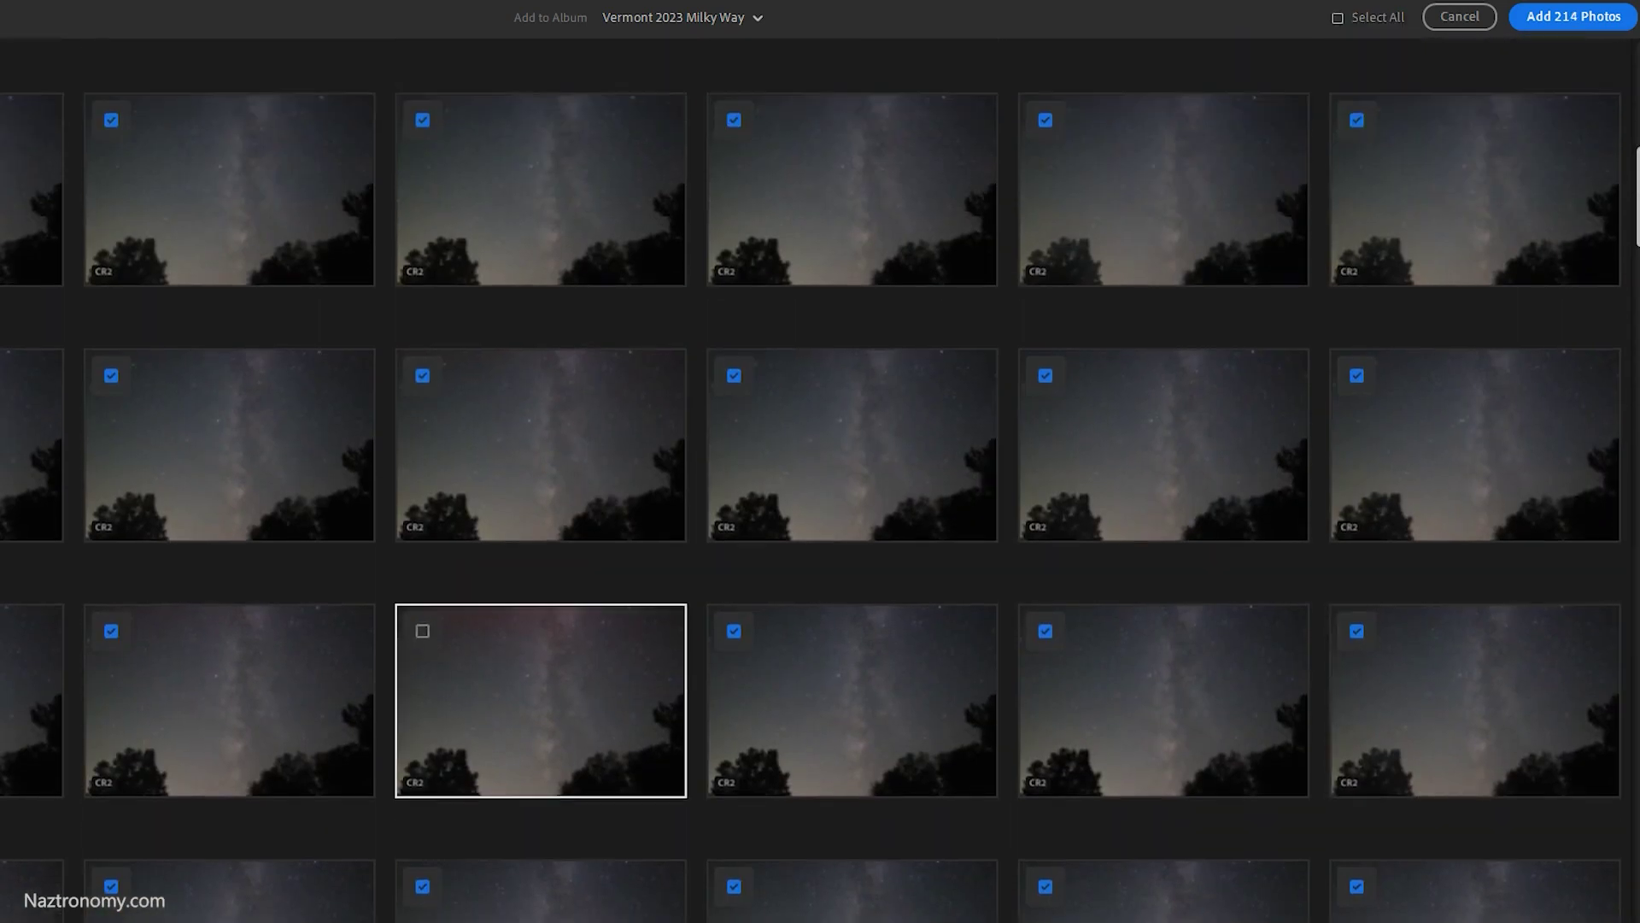
pyautogui.scroll(3, 821, 481)
pyautogui.scroll(3, 821, 481)
pyautogui.scroll(3, 821, 481)
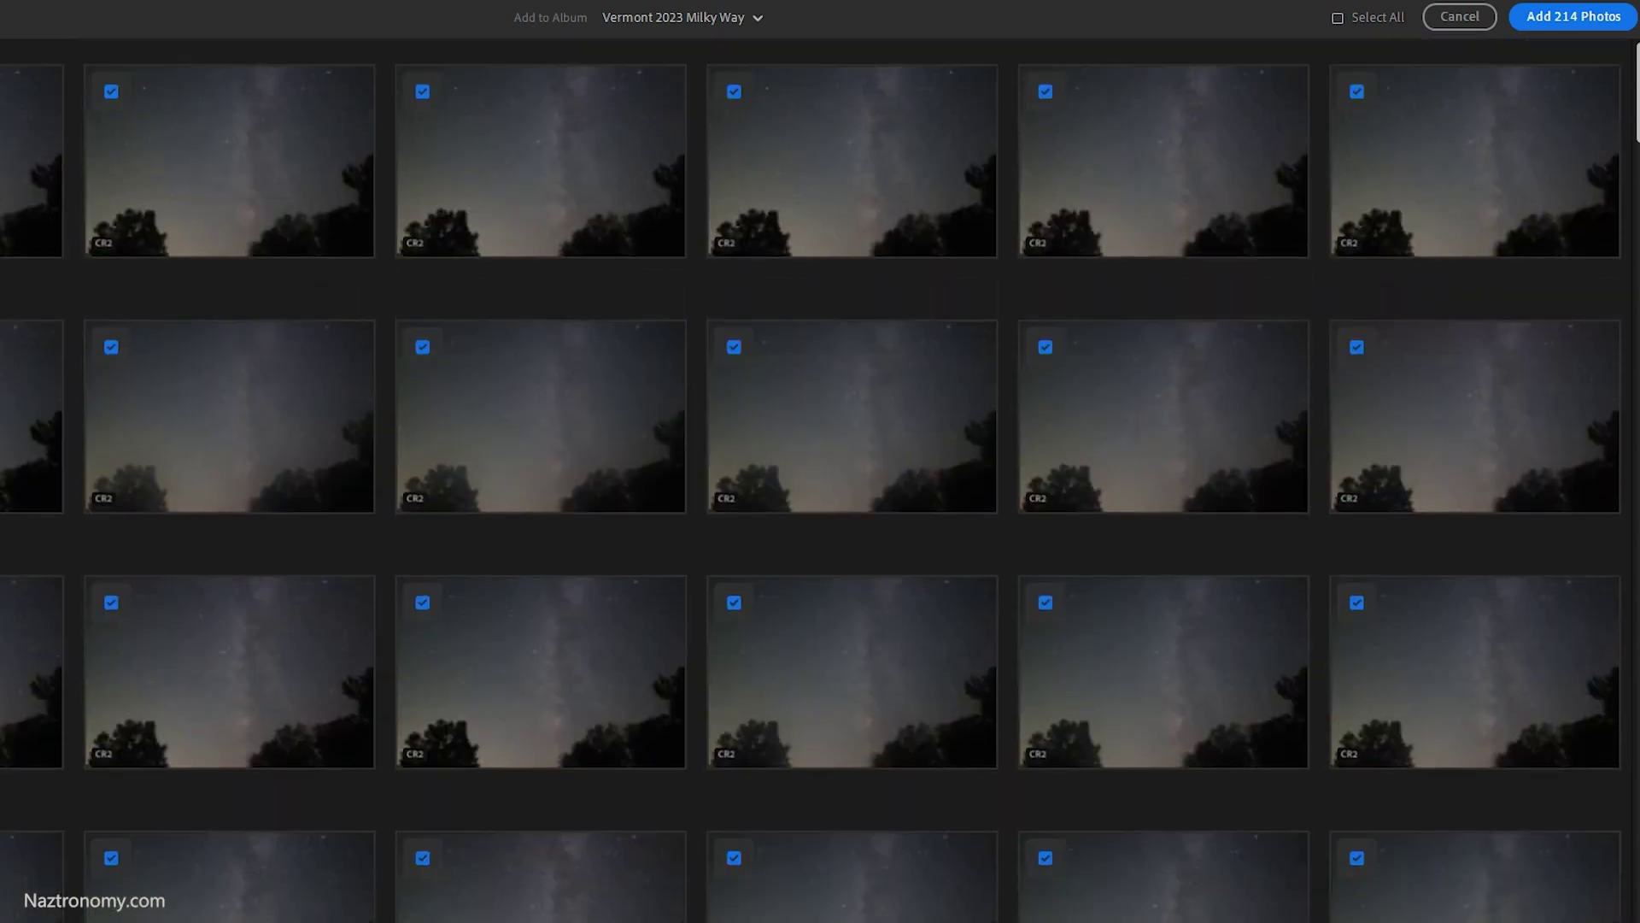
pyautogui.click(1544, 25)
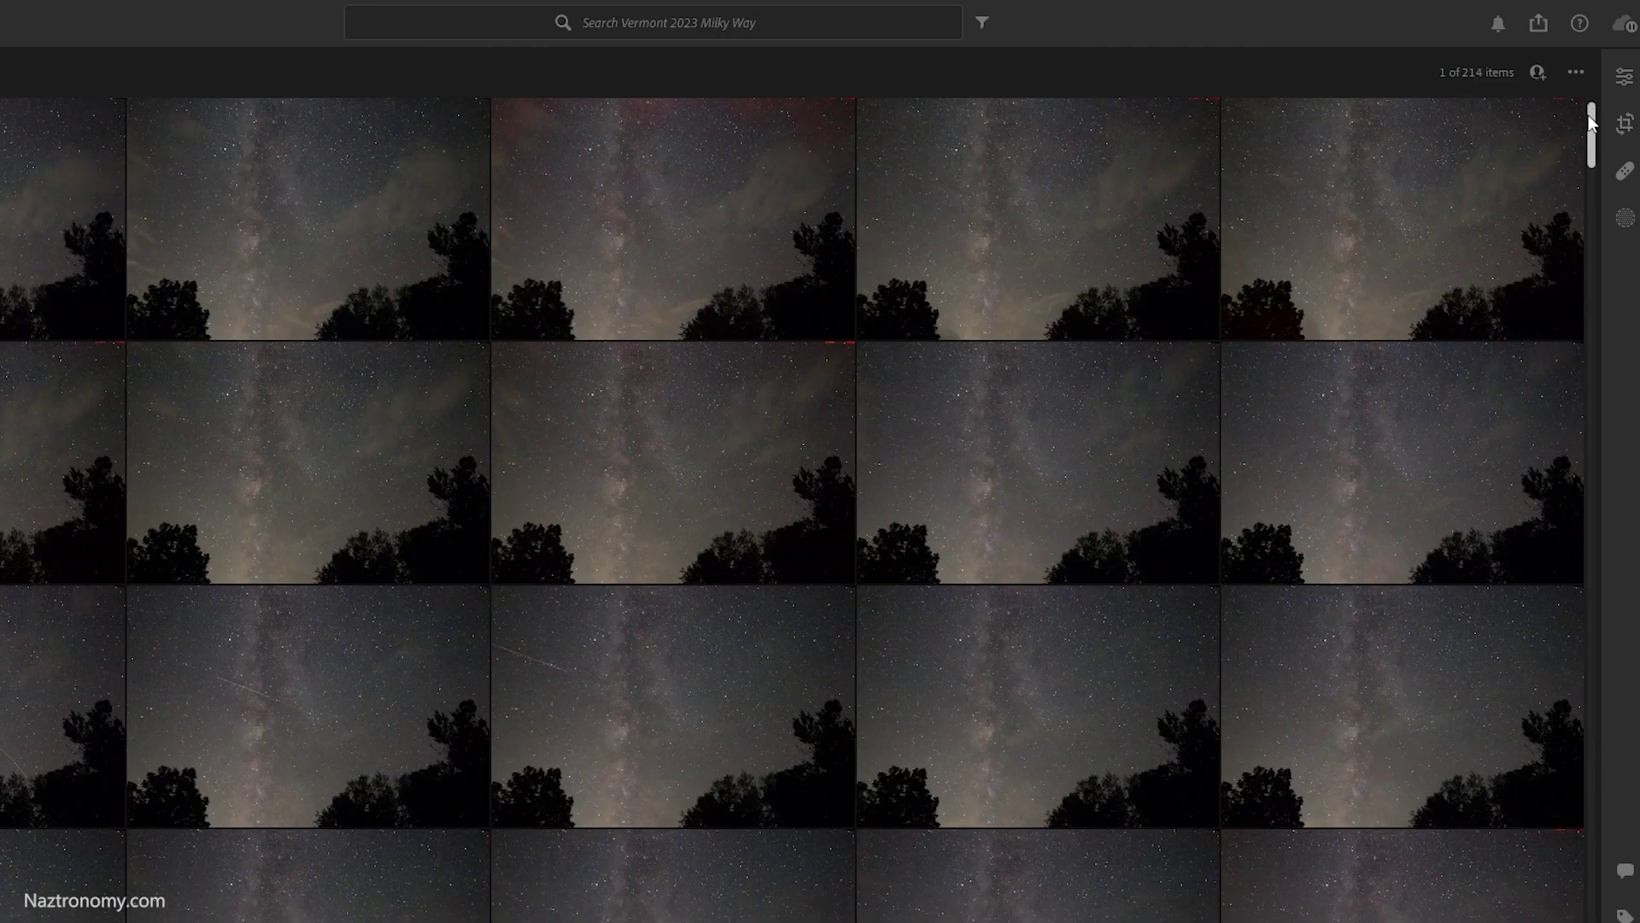
pyautogui.moveTo(1588, 114); pyautogui.dragTo(1576, 484)
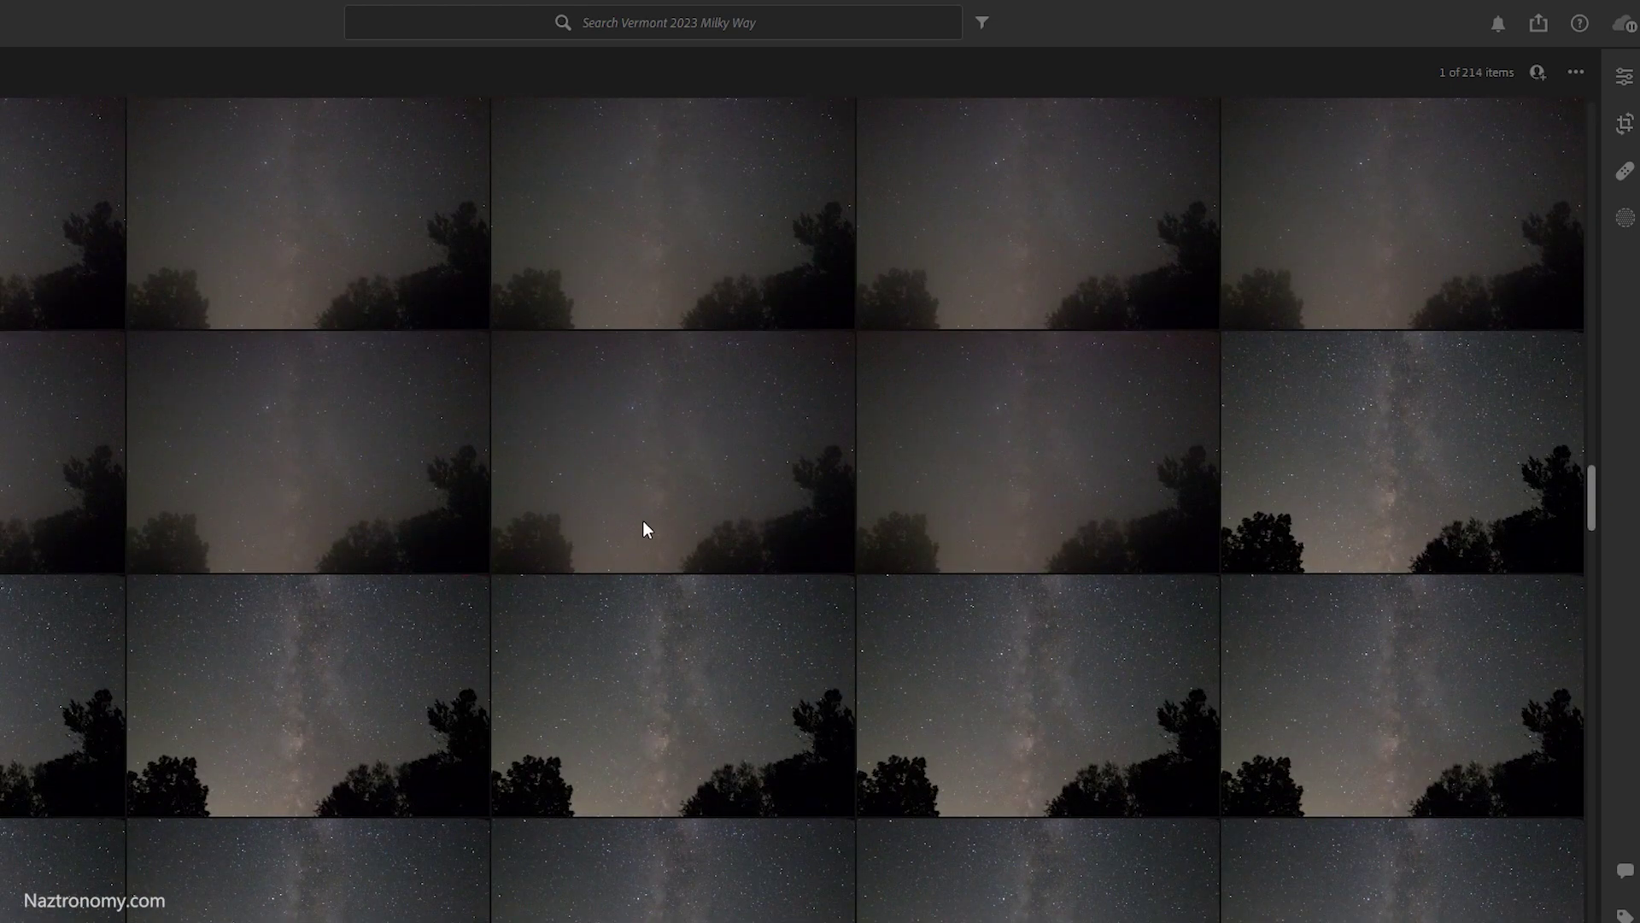
pyautogui.scroll(3, 644, 523)
pyautogui.scroll(3, 621, 530)
pyautogui.scroll(2, 692, 573)
pyautogui.scroll(2, 723, 561)
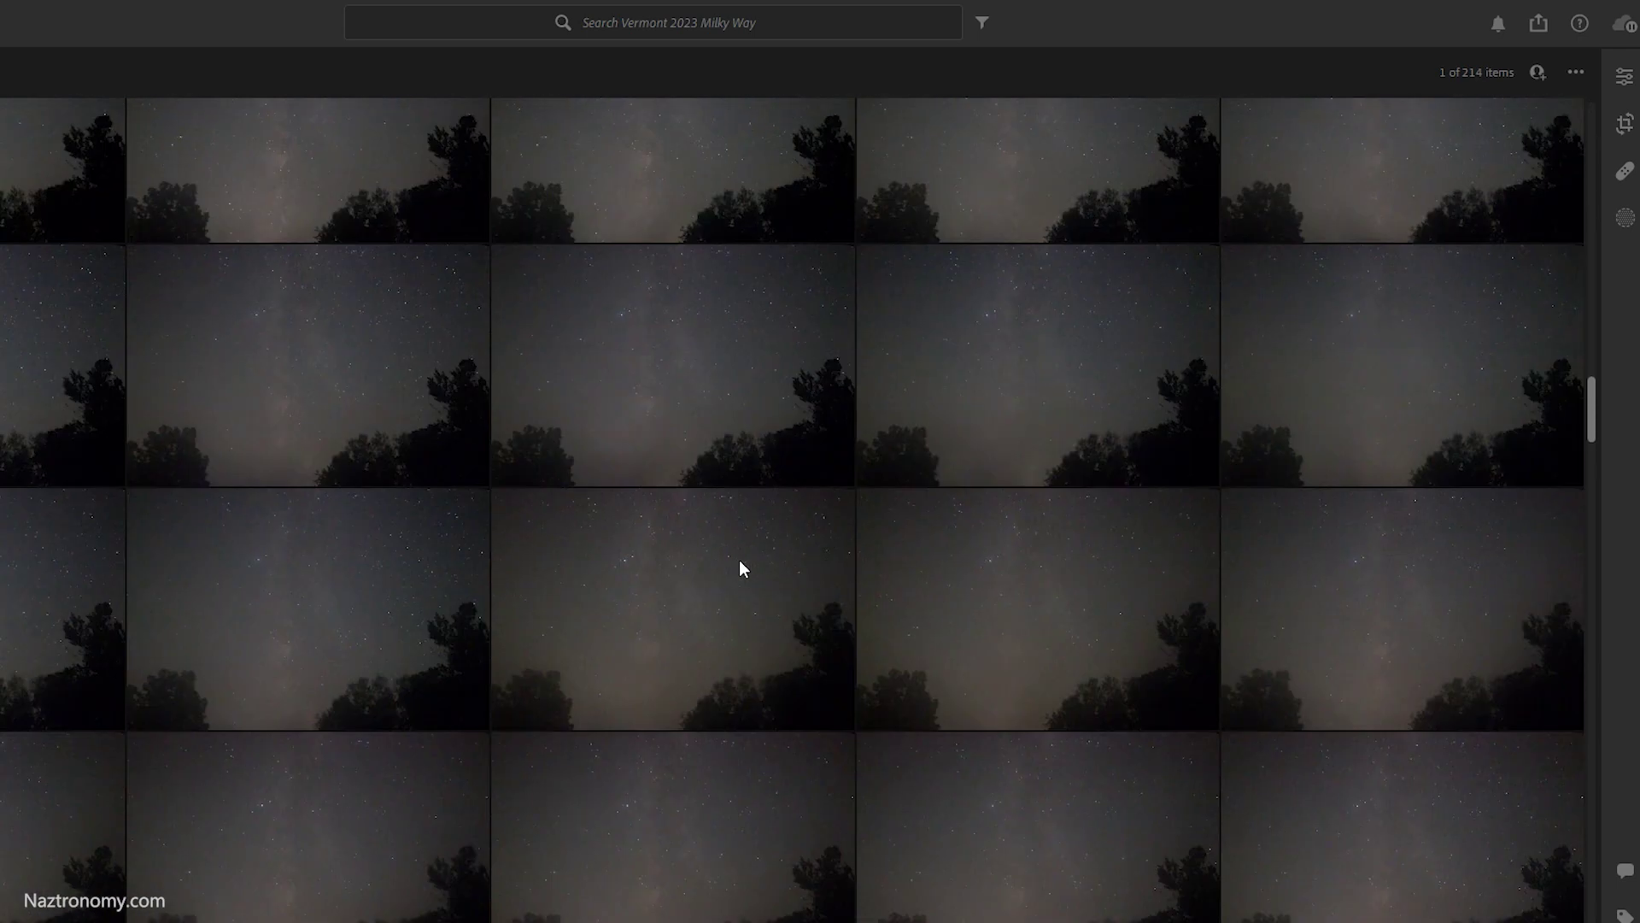
pyautogui.scroll(2, 615, 579)
pyautogui.scroll(2, 898, 550)
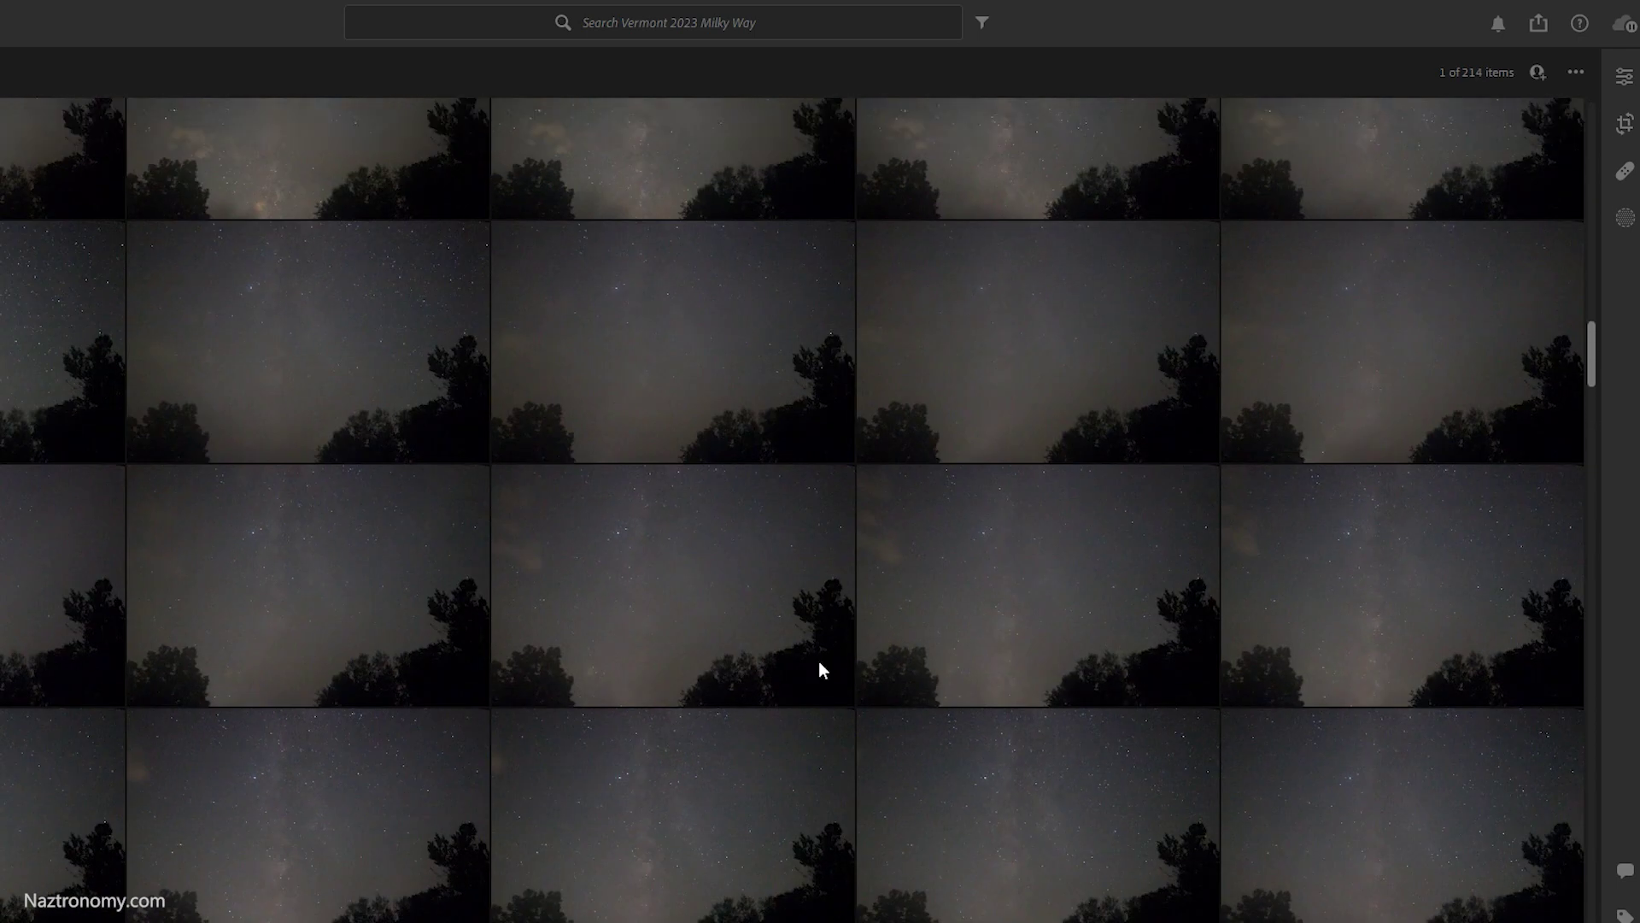
pyautogui.scroll(3, 818, 660)
pyautogui.scroll(2, 456, 511)
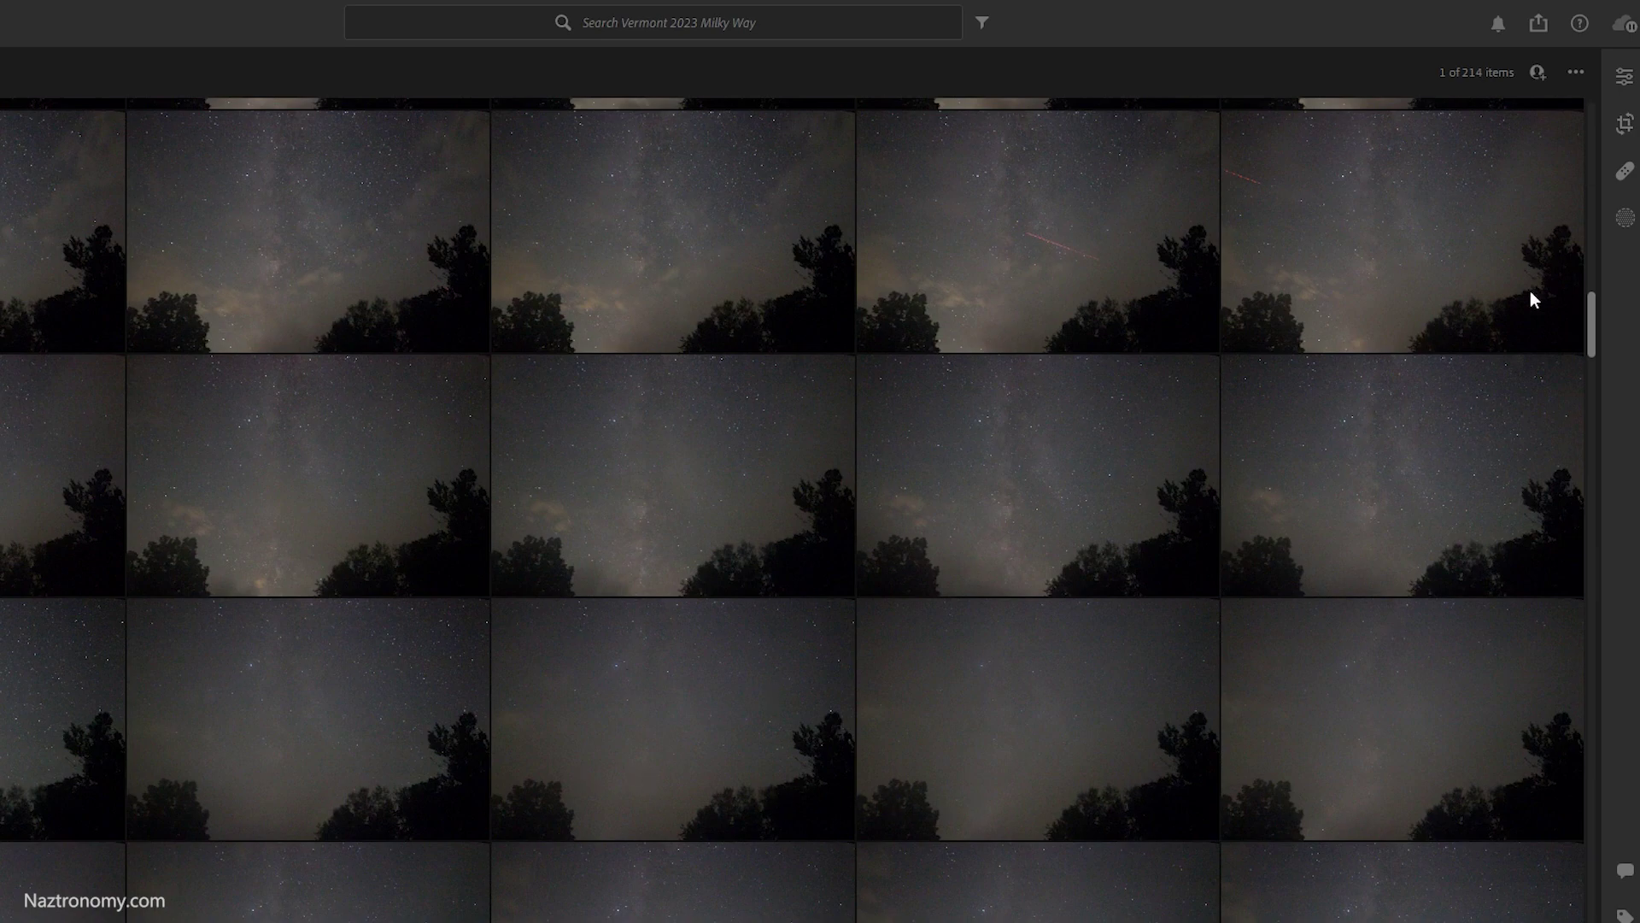
pyautogui.moveTo(1590, 318); pyautogui.dragTo(1590, 897)
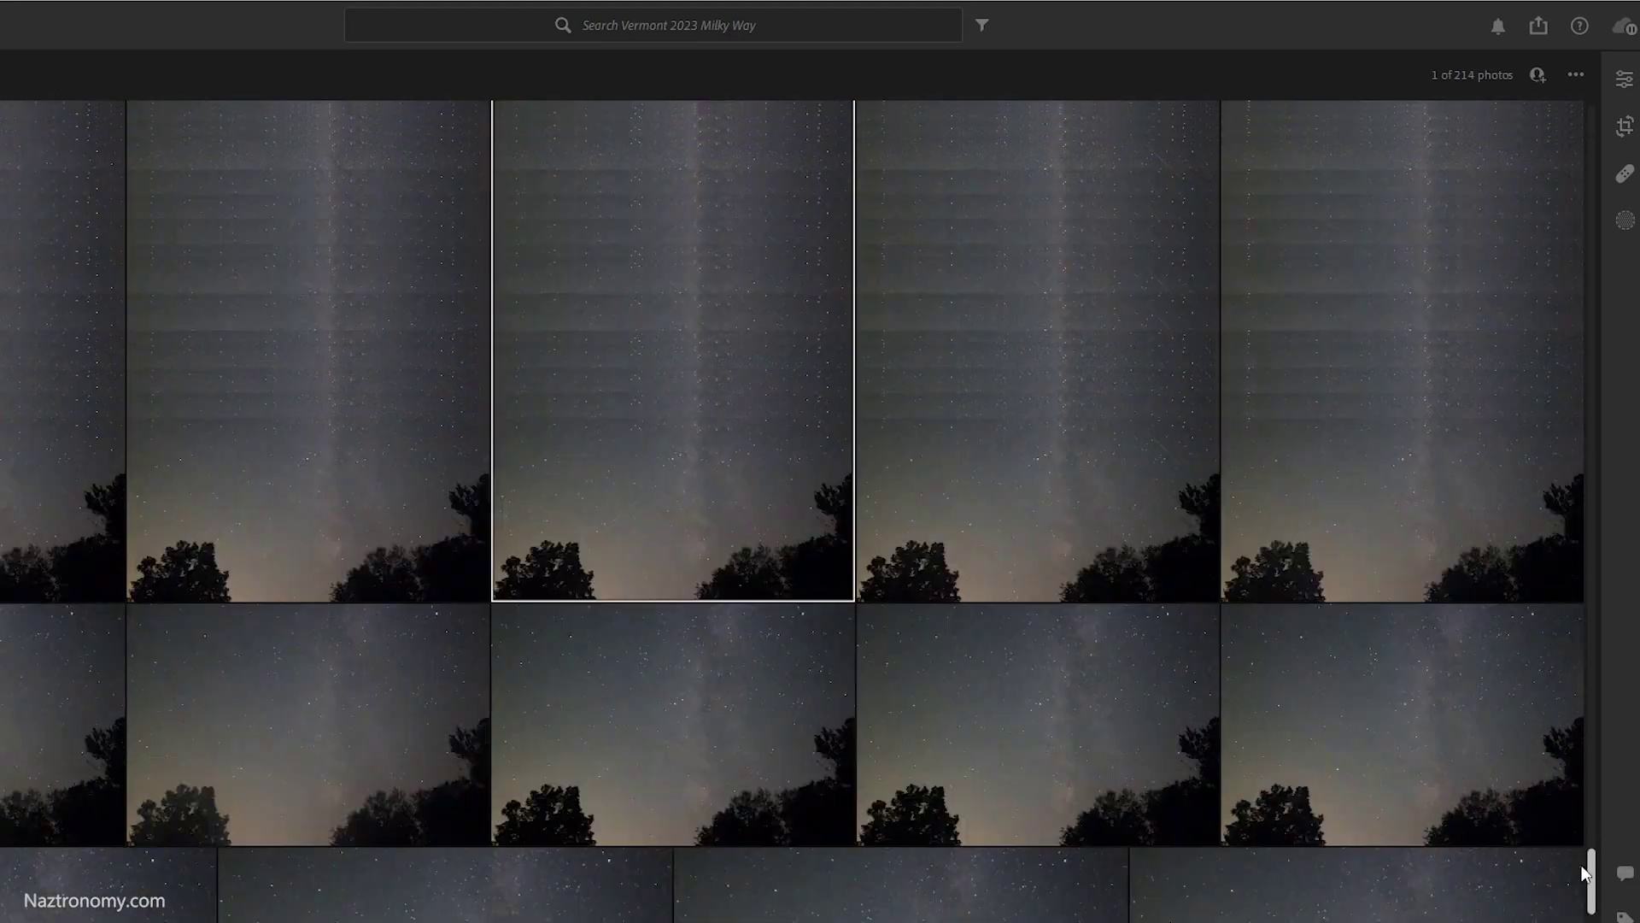
pyautogui.moveTo(1596, 858); pyautogui.dragTo(1583, 704)
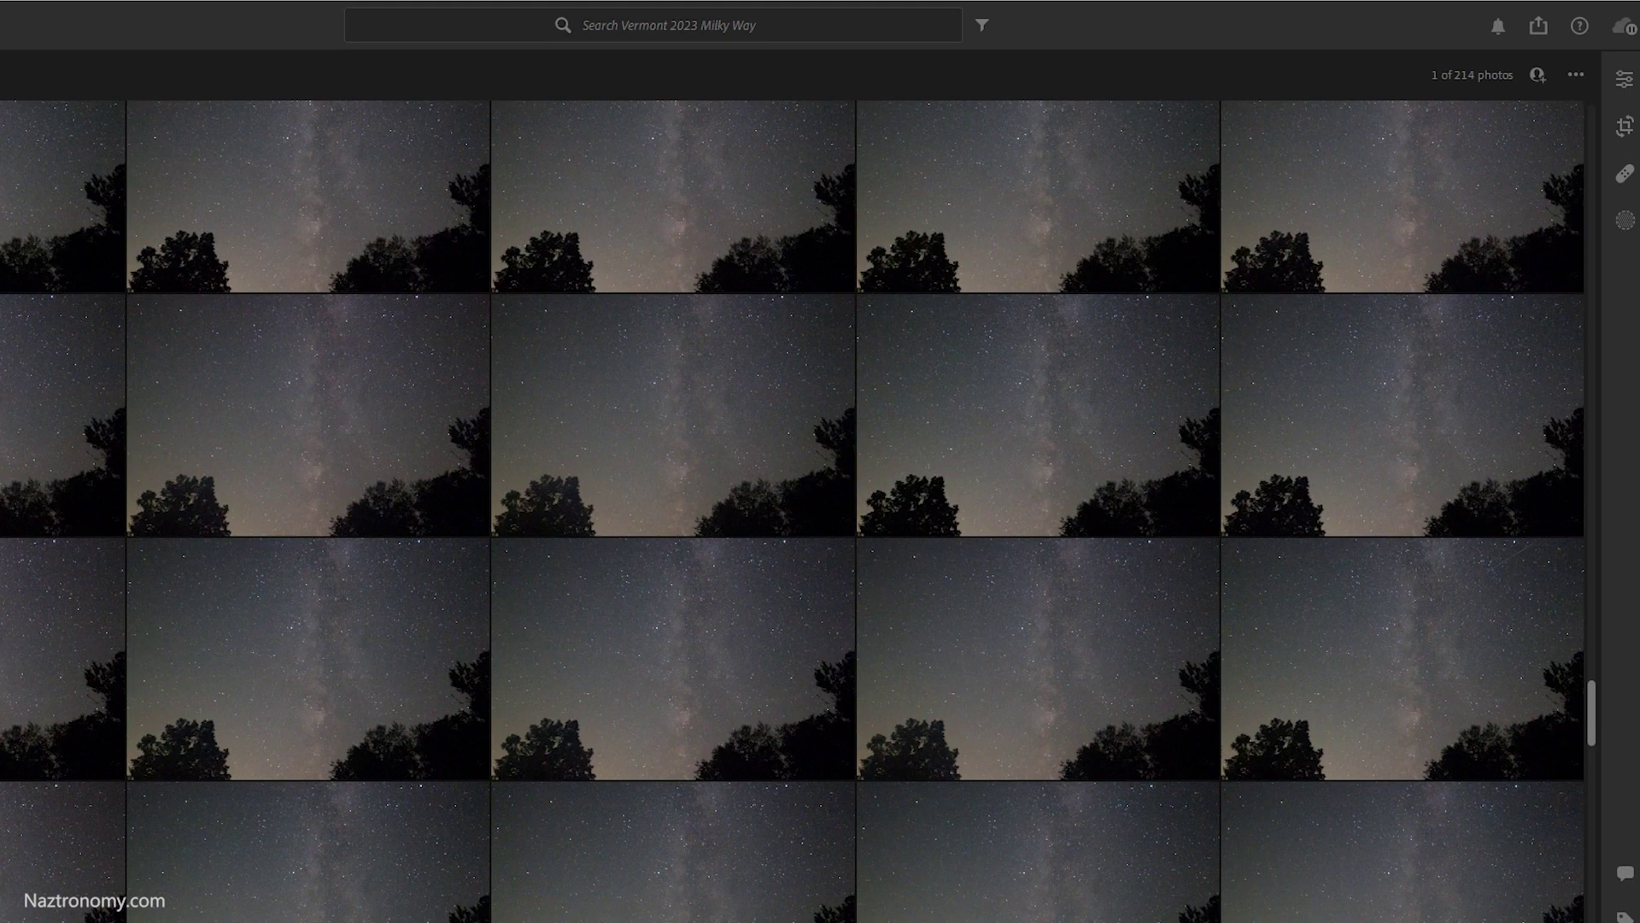
# - Open a photo from the Vermont 2023 Milky Way album in Detail view
pyautogui.doubleClick(65, 653)
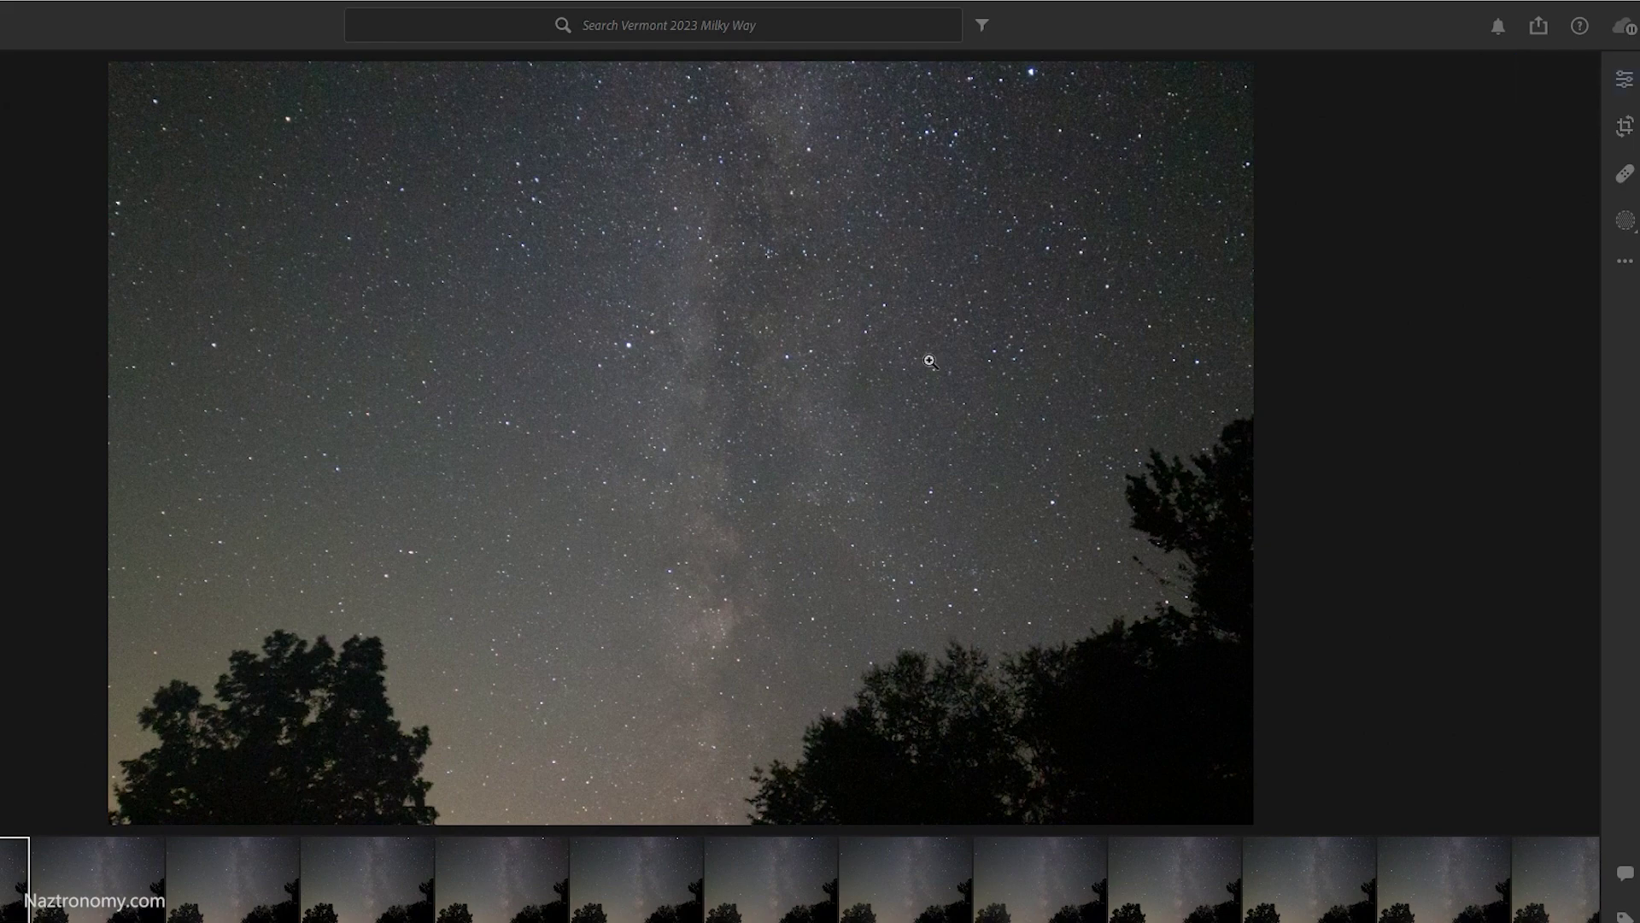
# - Set the first Milky Way photo's exposure to exactly -0.15
pyautogui.click(1623, 82)
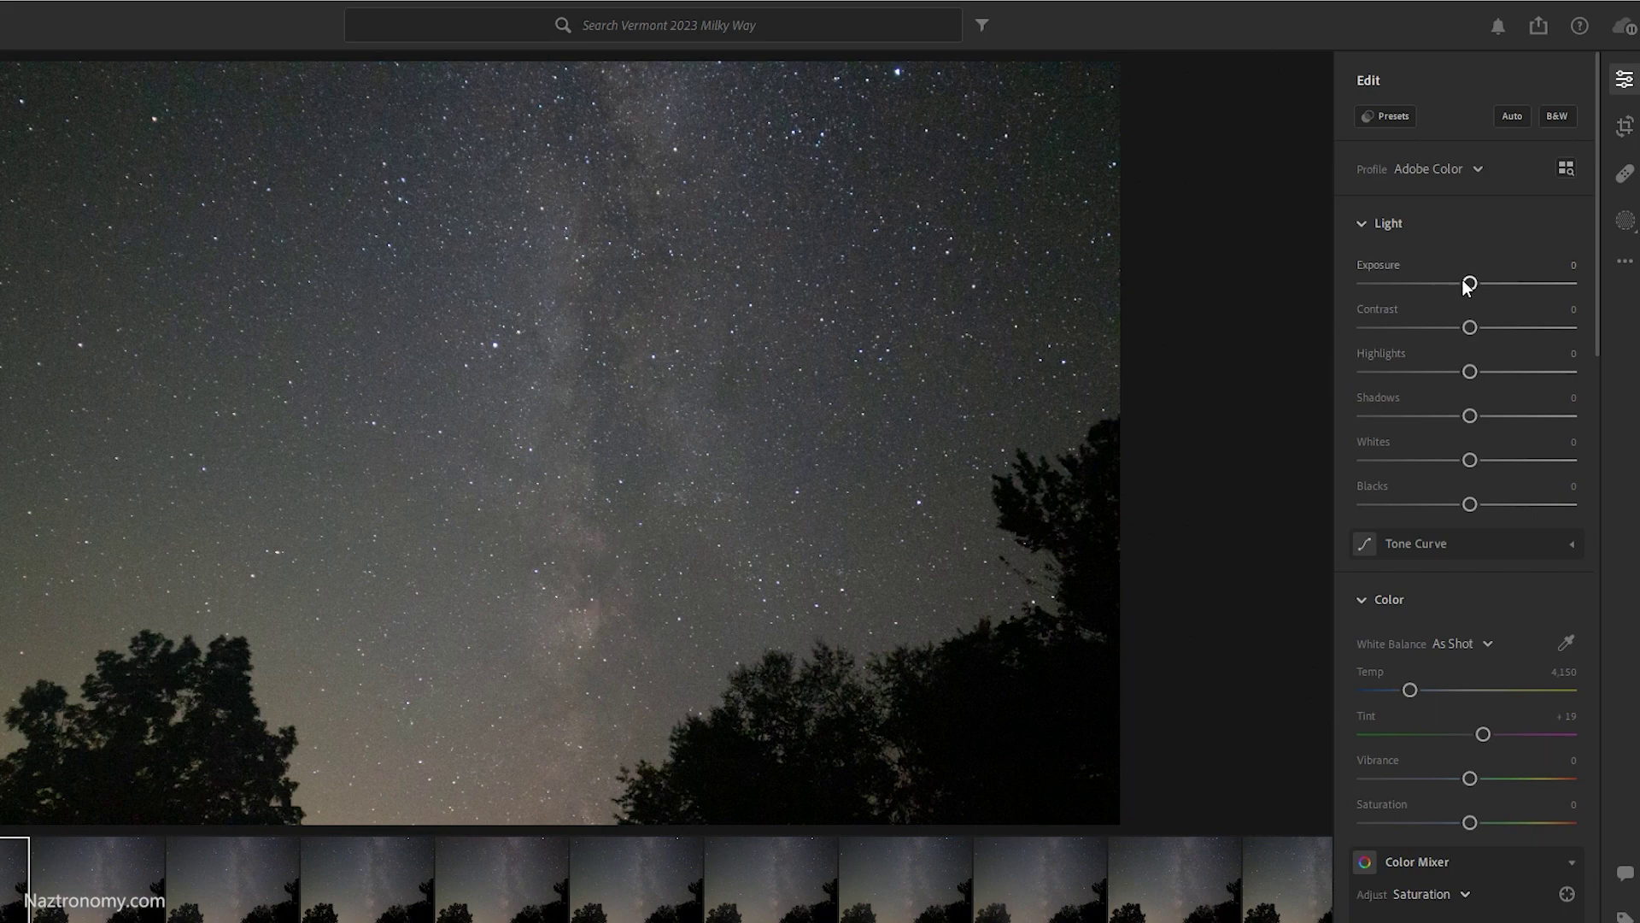
pyautogui.moveTo(1471, 284); pyautogui.dragTo(1465, 285)
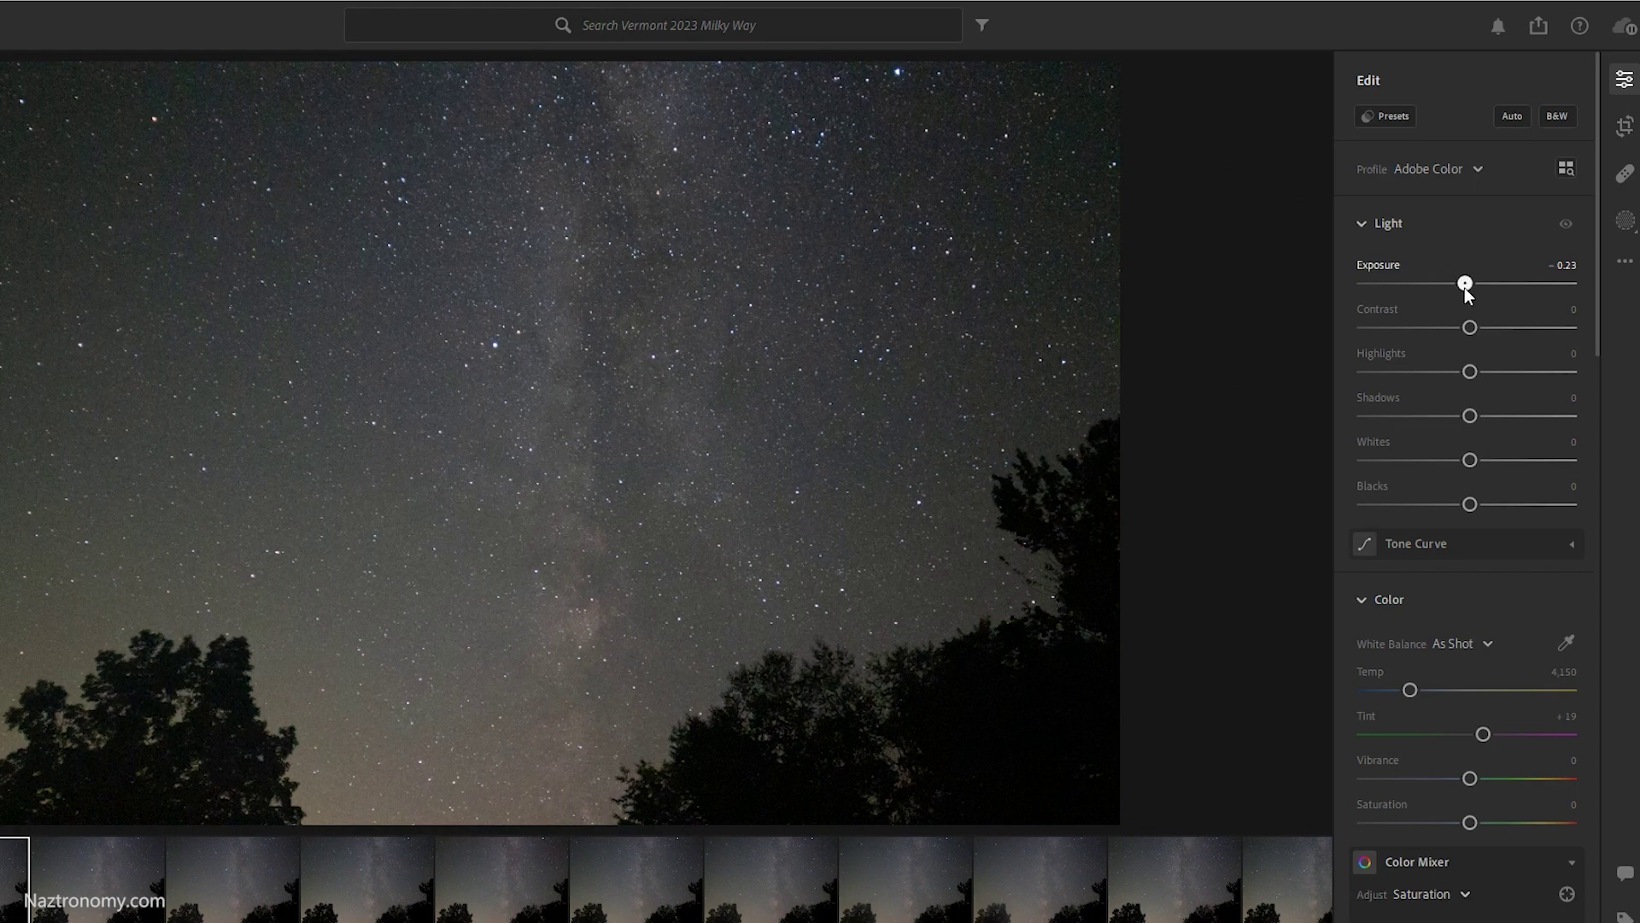
pyautogui.press('Right')
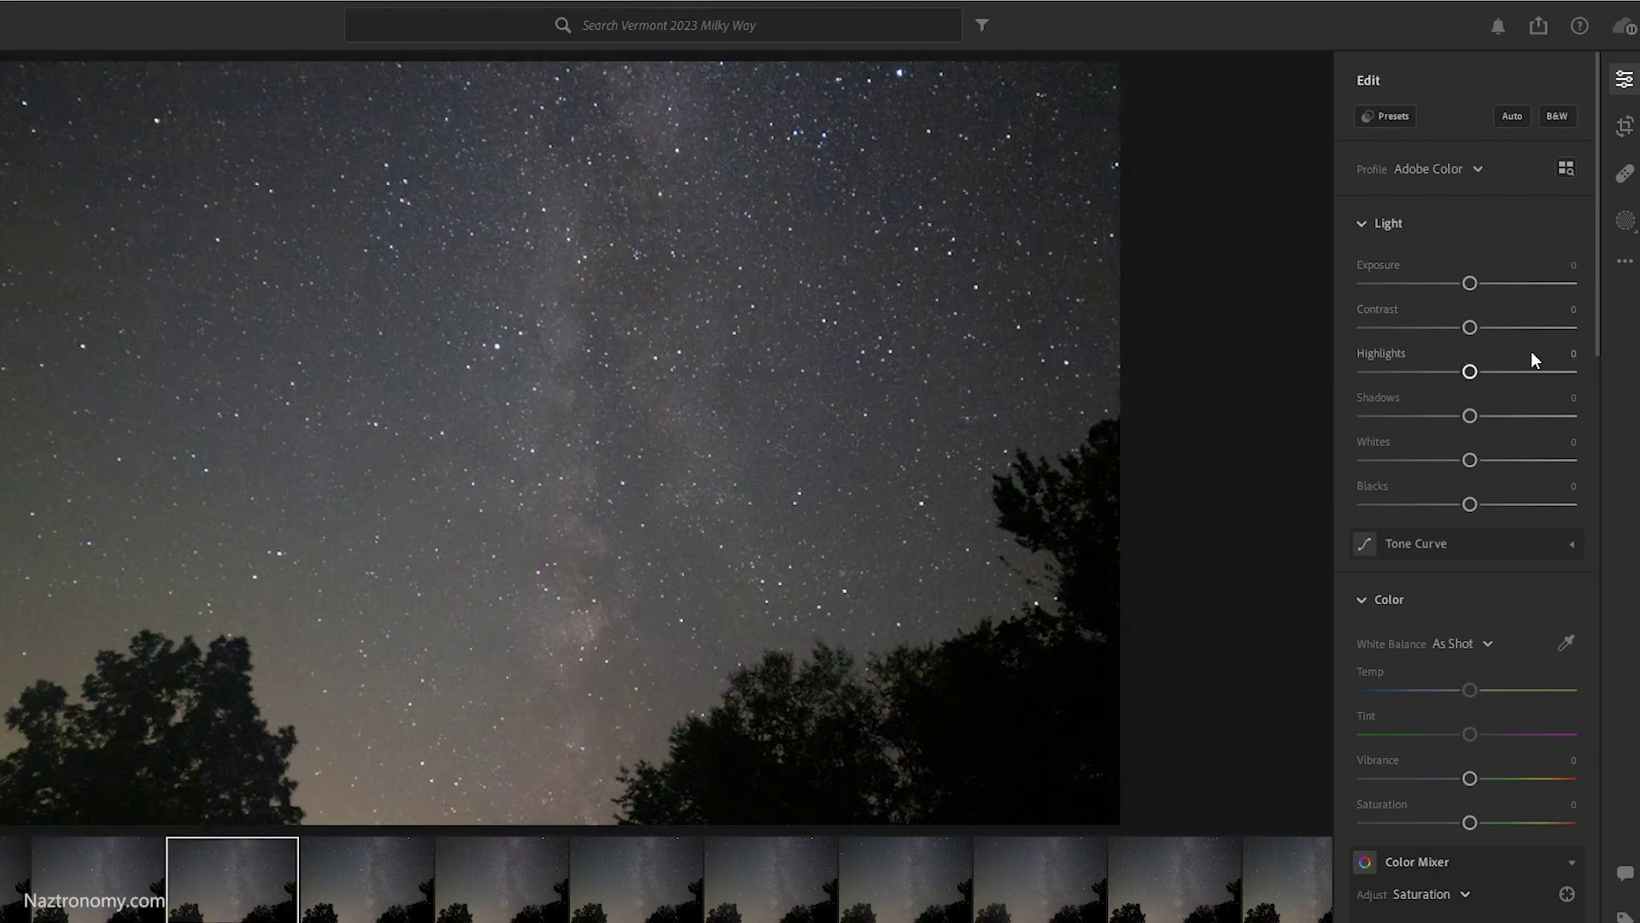
pyautogui.press('Right')
pyautogui.press('Left')
pyautogui.press('Left')
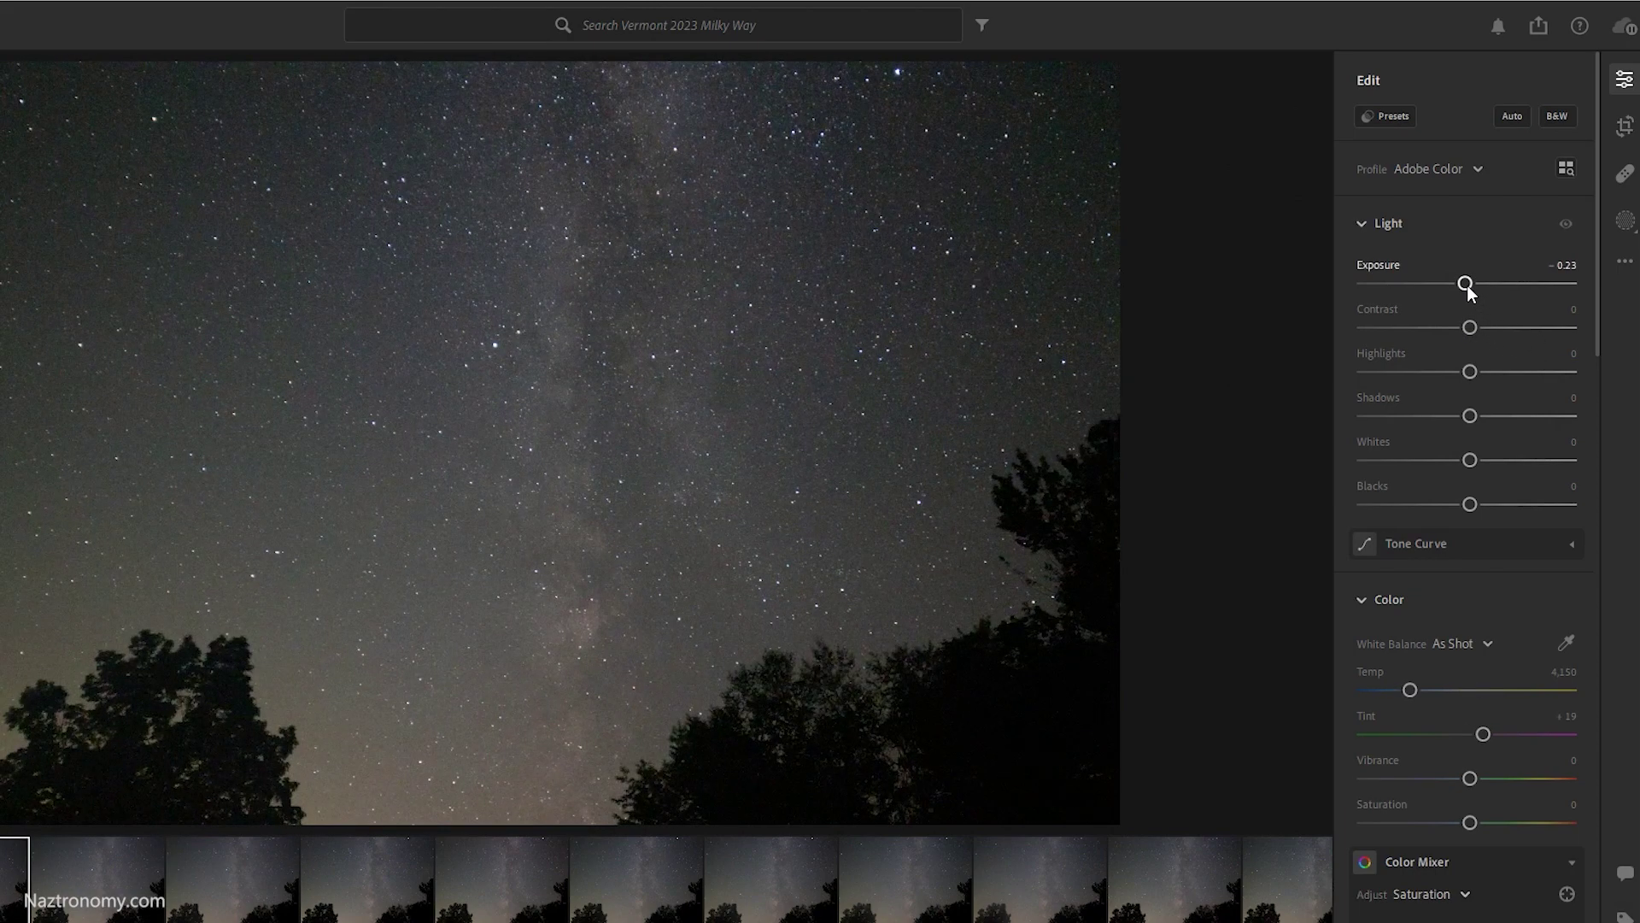
pyautogui.click(1467, 285)
pyautogui.moveTo(1465, 286); pyautogui.dragTo(1467, 287)
pyautogui.moveTo(1469, 286); pyautogui.dragTo(1464, 285)
pyautogui.click(1559, 265)
pyautogui.write('-1.5')
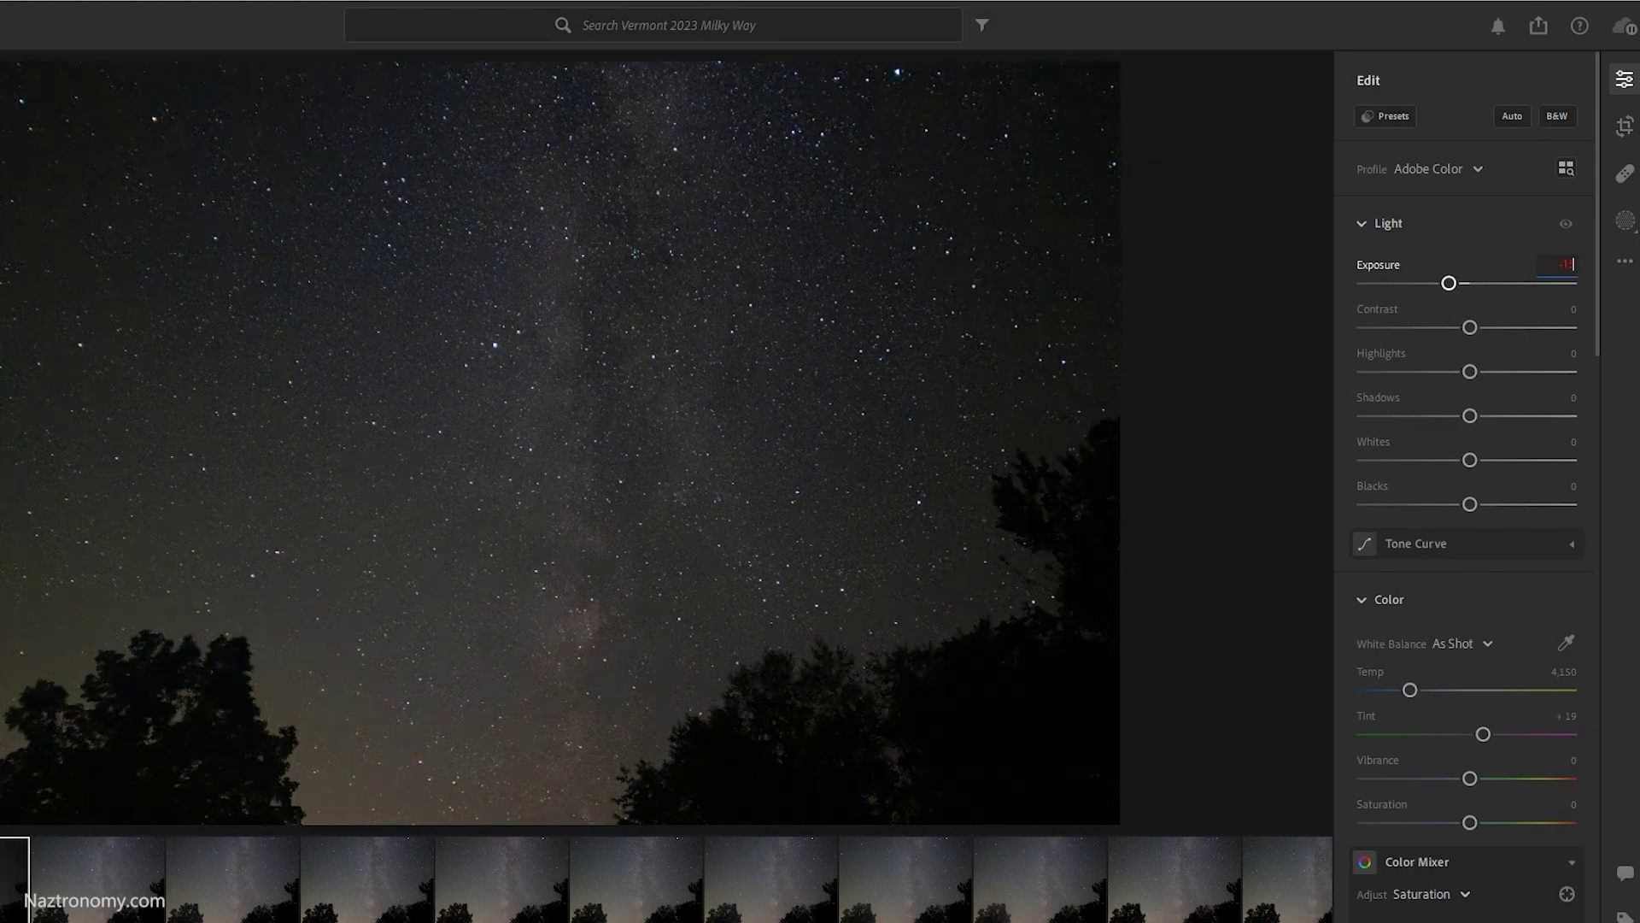
pyautogui.press('Return')
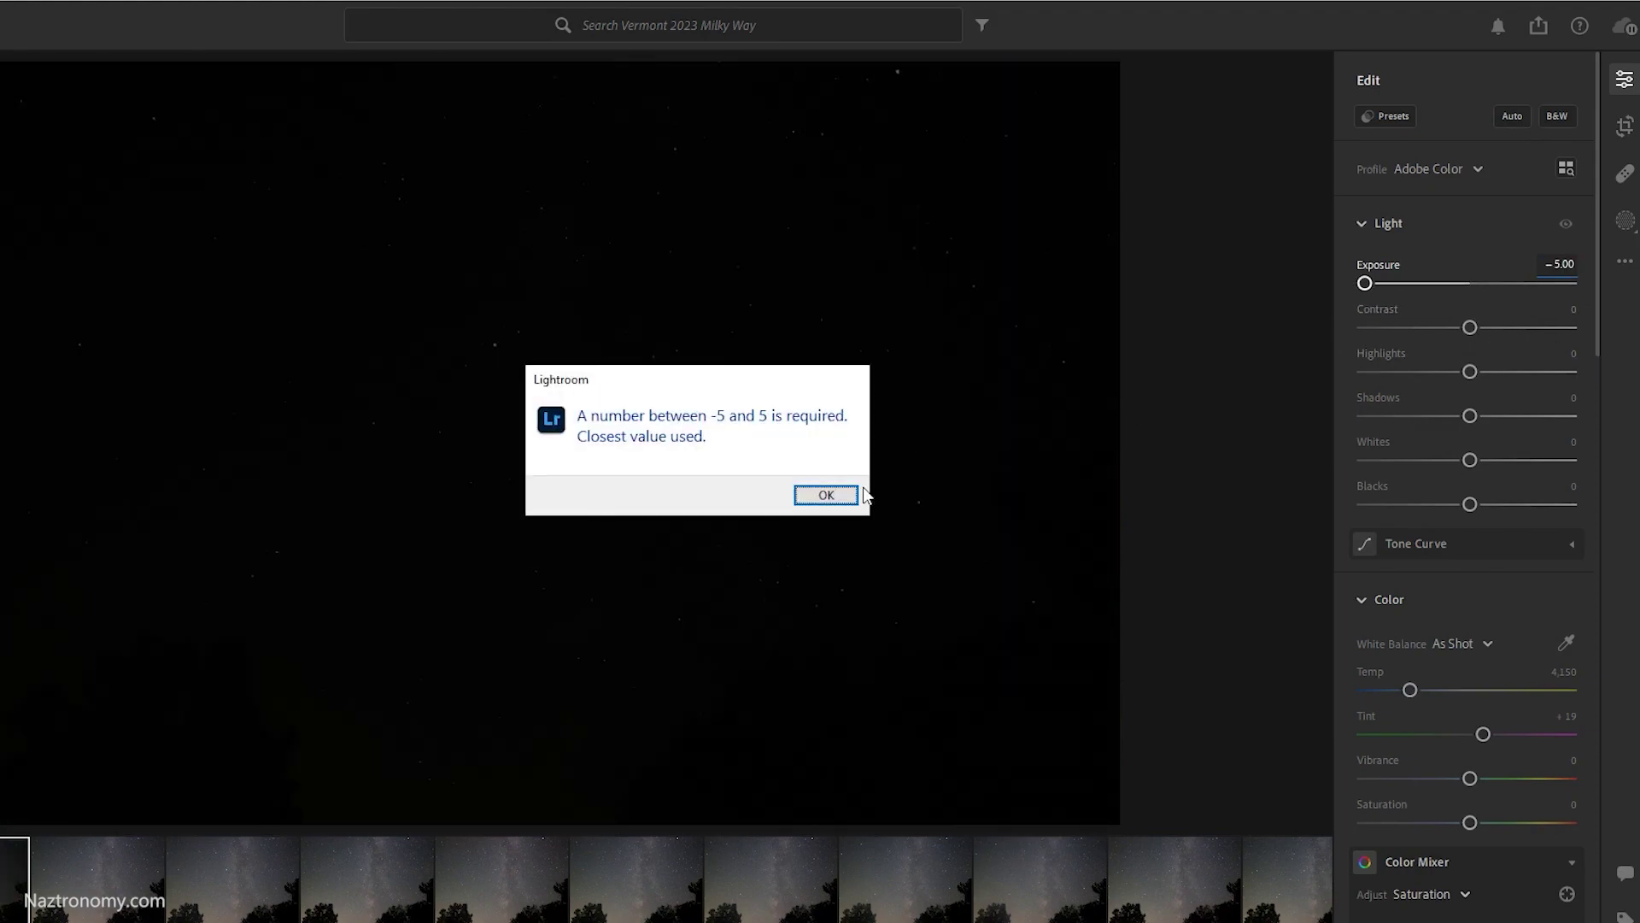
pyautogui.click(827, 496)
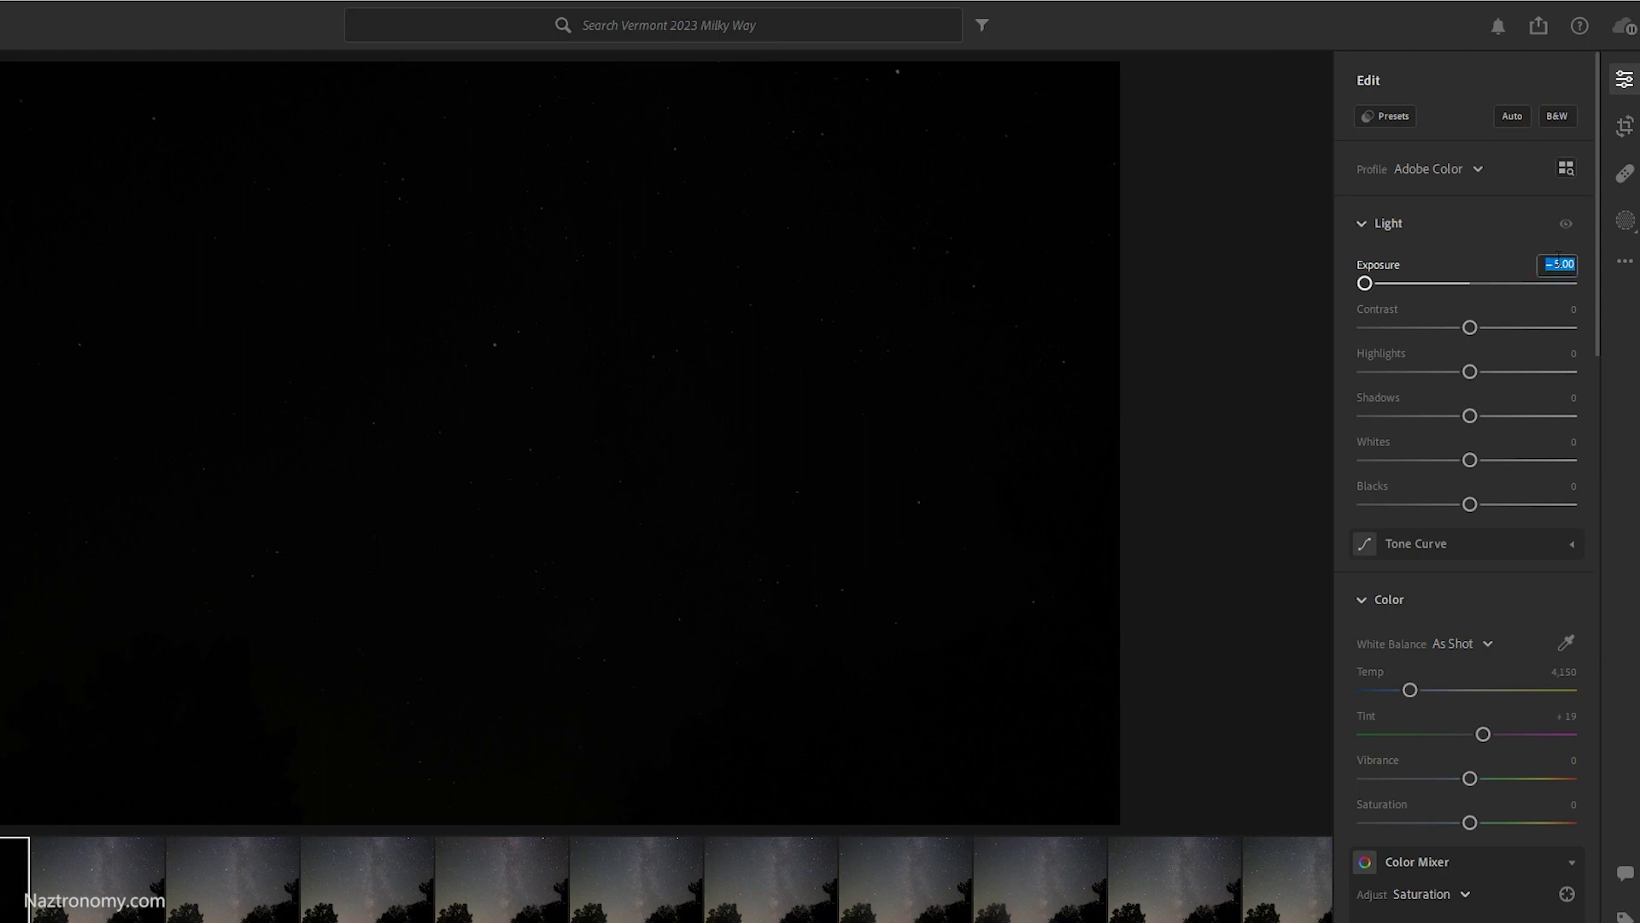
pyautogui.write('-.15')
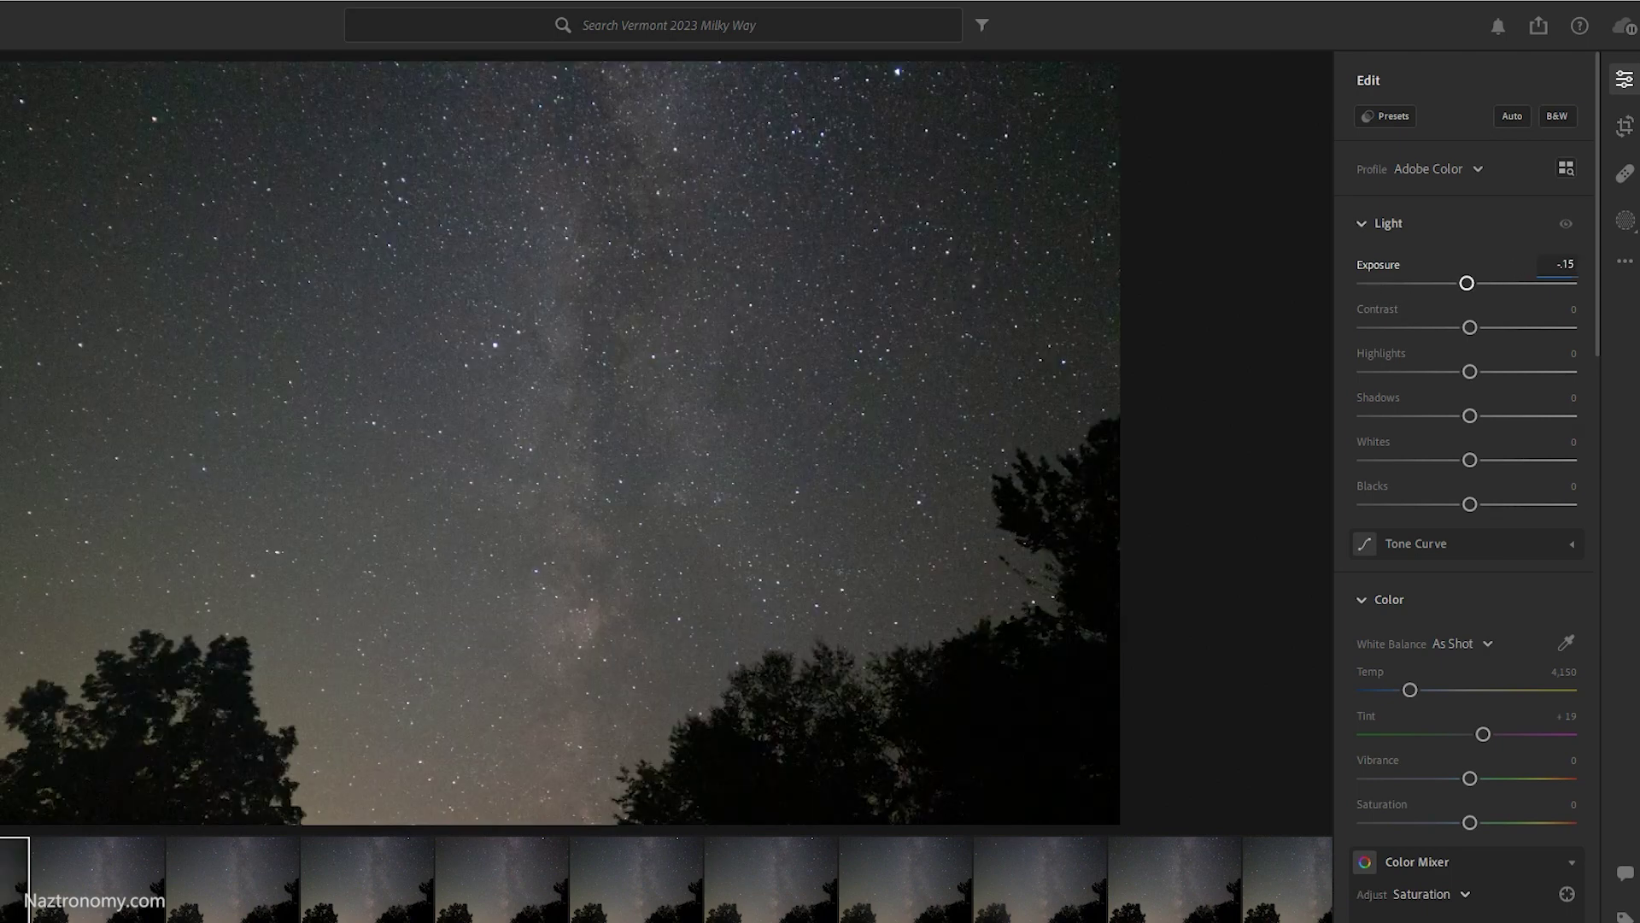
pyautogui.press('Return')
# - Set contrast +9, highlights +7, shadows -7, whites +3, blacks -3, then compare before/after
pyautogui.moveTo(1469, 328)
pyautogui.mouseDown()
pyautogui.moveTo(1493, 328)
pyautogui.moveTo(1479, 328)
pyautogui.moveTo(1481, 372)
pyautogui.mouseUp()
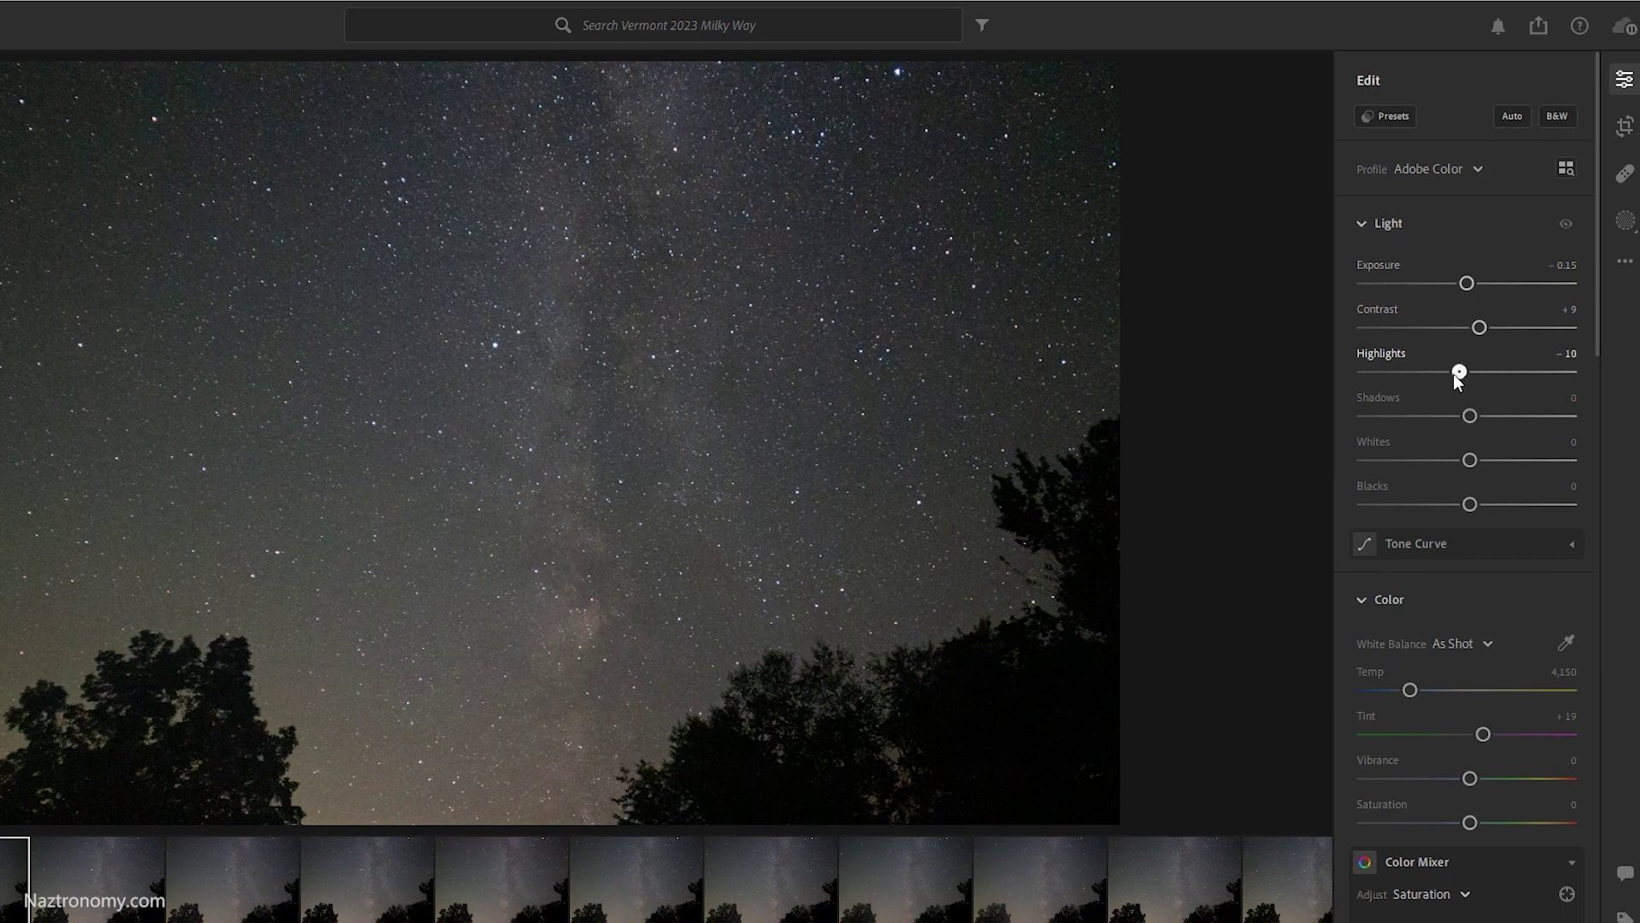
pyautogui.moveTo(1483, 375); pyautogui.dragTo(1476, 372)
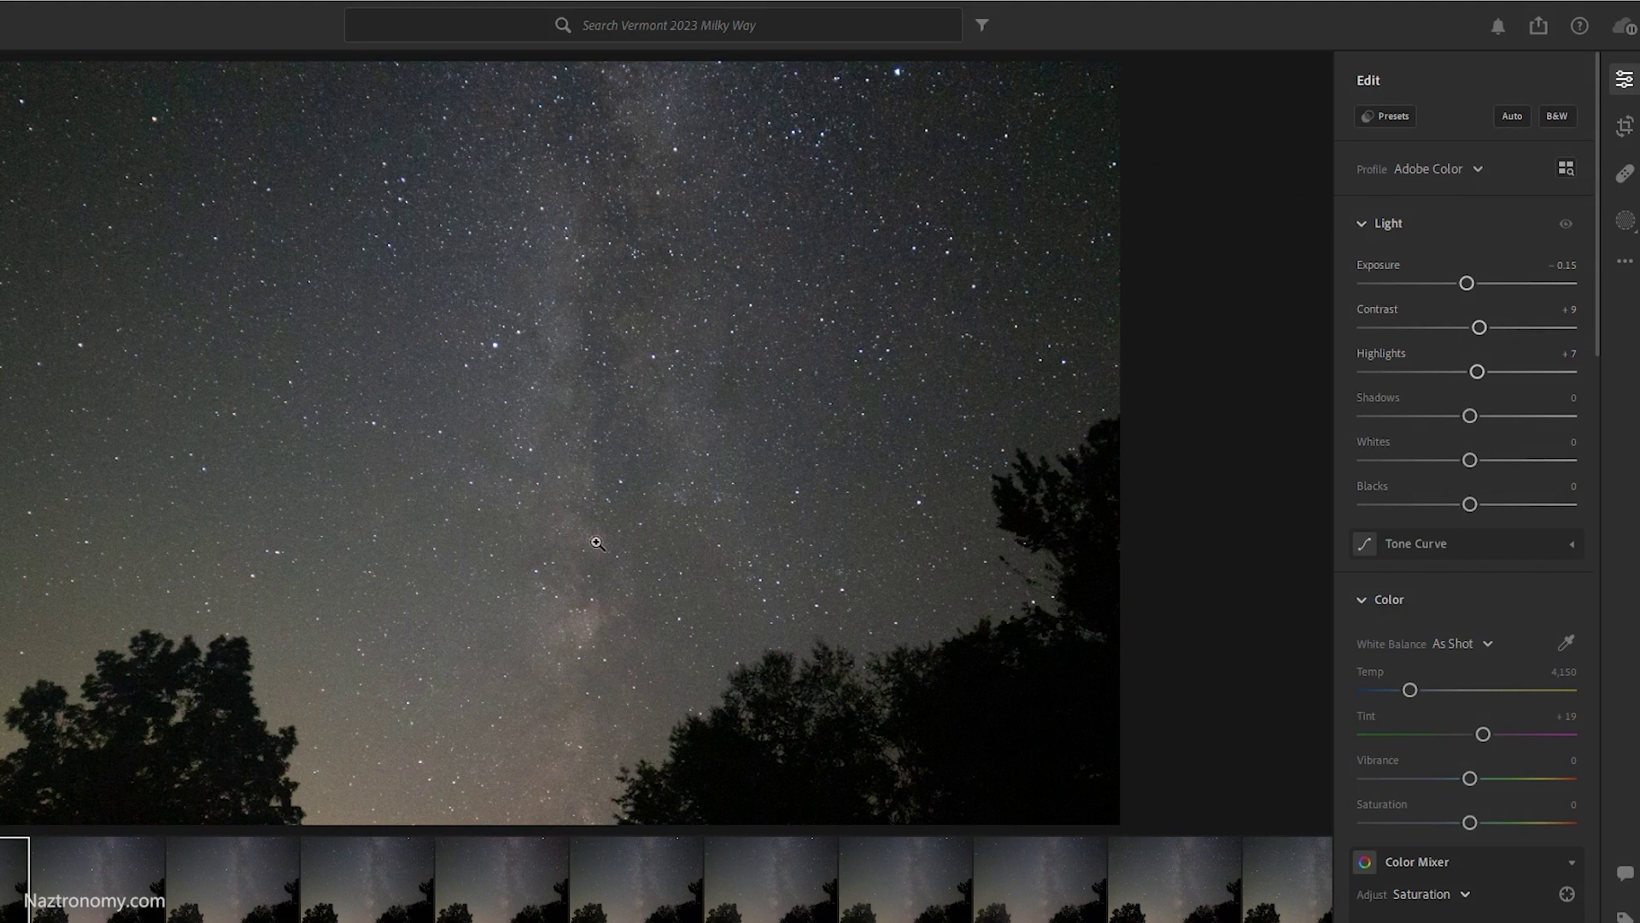
pyautogui.moveTo(1470, 505)
pyautogui.mouseDown()
pyautogui.moveTo(1446, 505)
pyautogui.moveTo(1467, 505)
pyautogui.moveTo(1462, 415)
pyautogui.mouseUp()
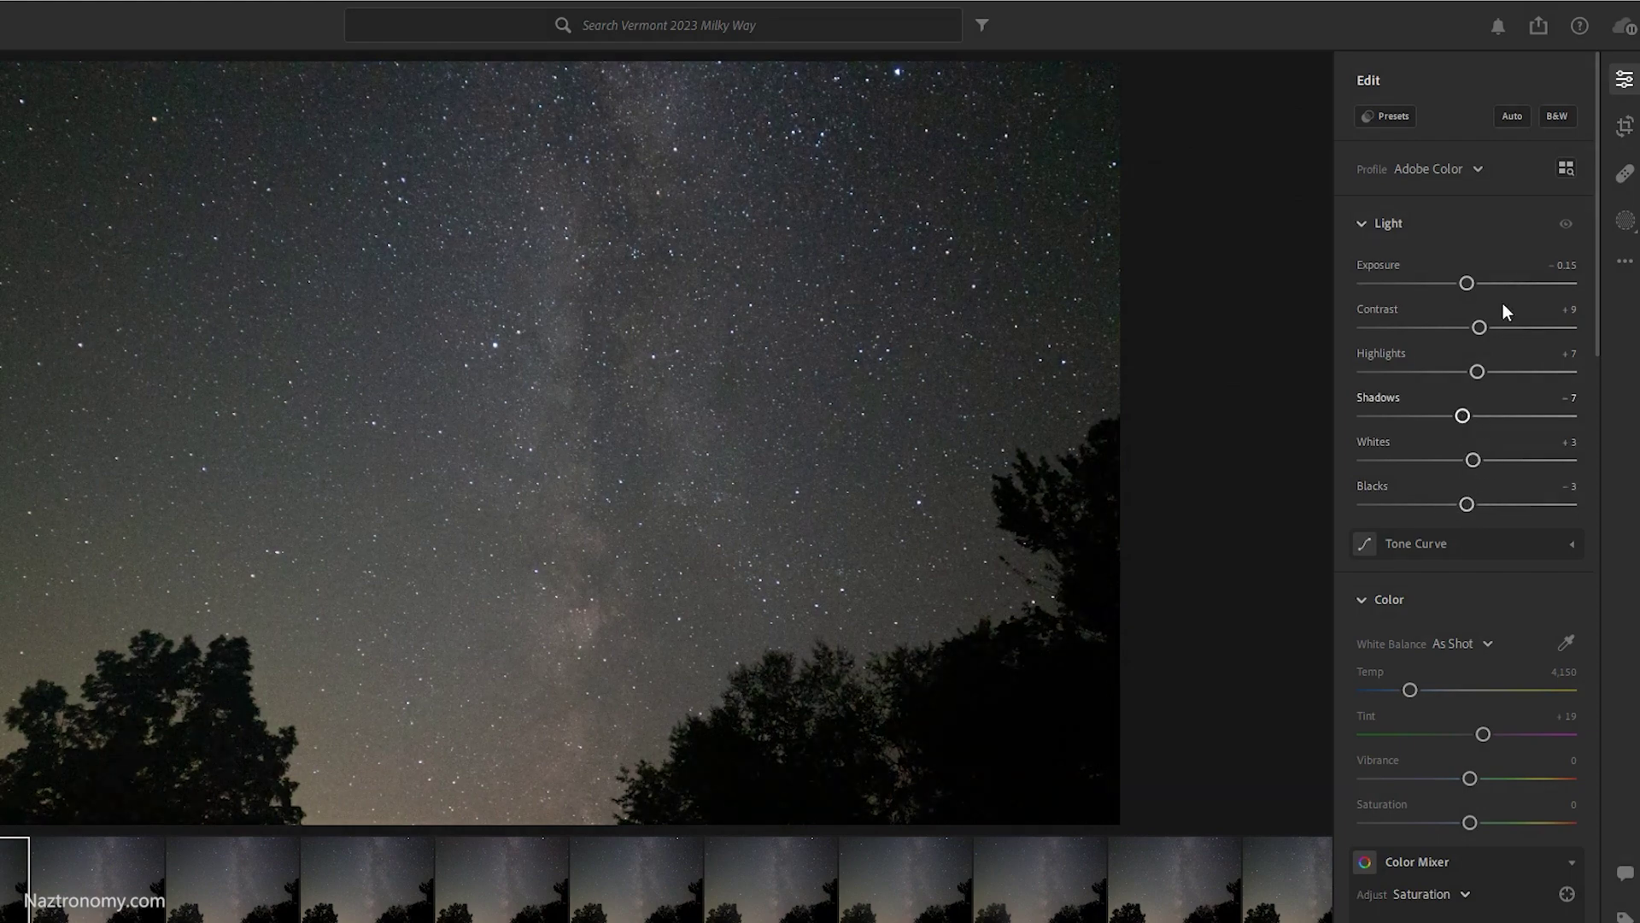
pyautogui.click(1566, 228)
# - Zoom in to inspect the stars, then zoom back out to the whole photo
pyautogui.click(585, 277)
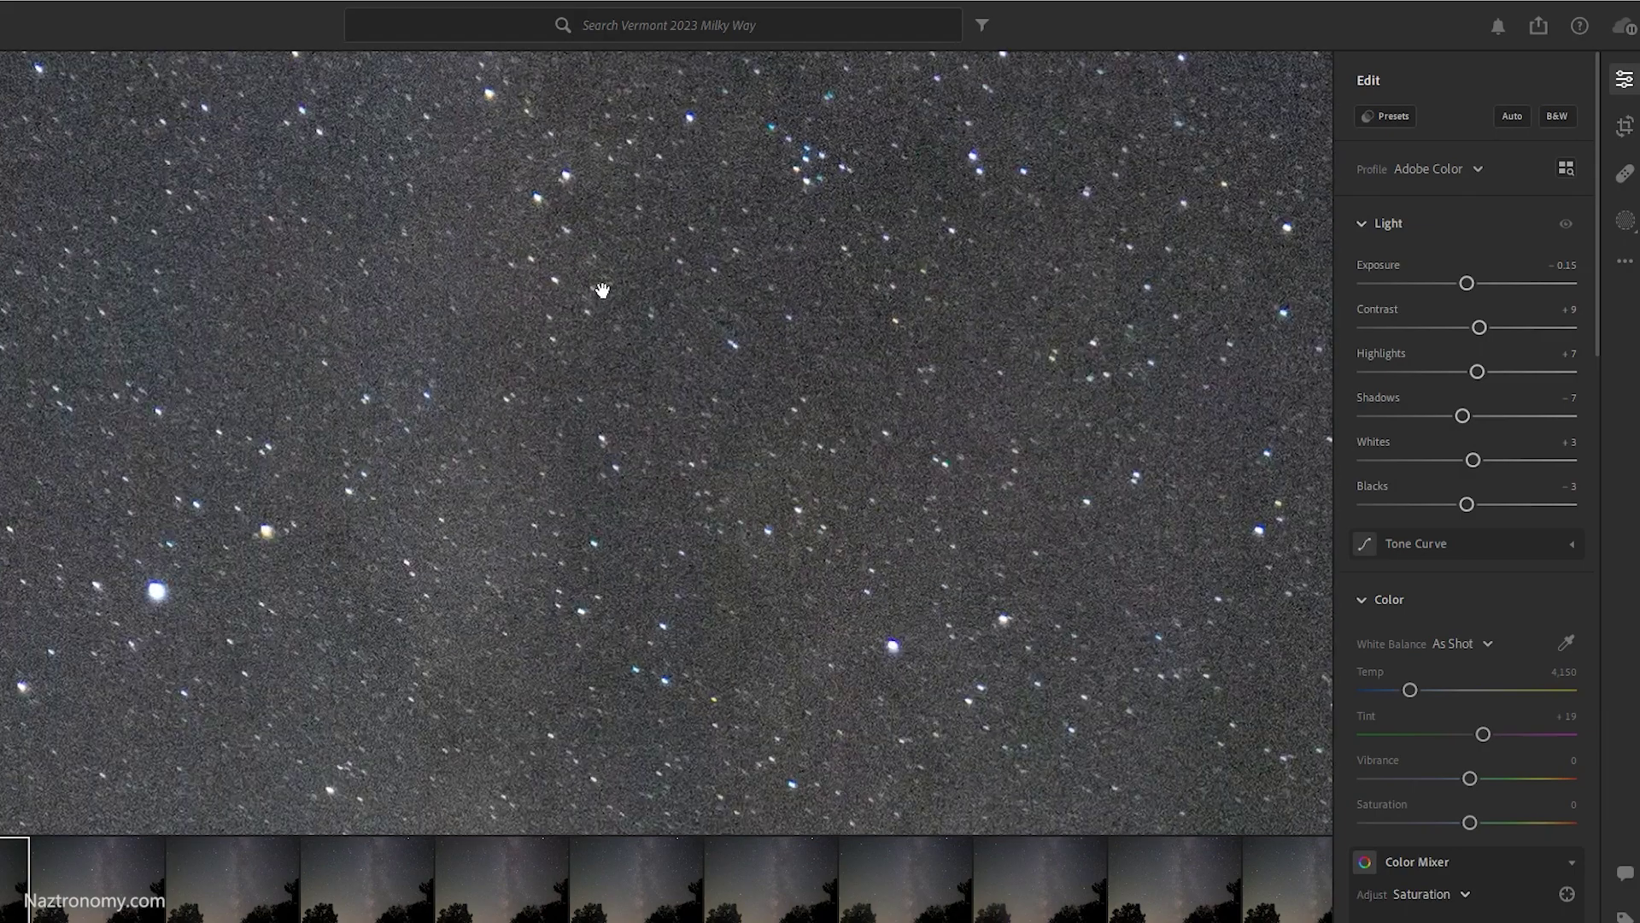
pyautogui.click(600, 295)
pyautogui.click(531, 320)
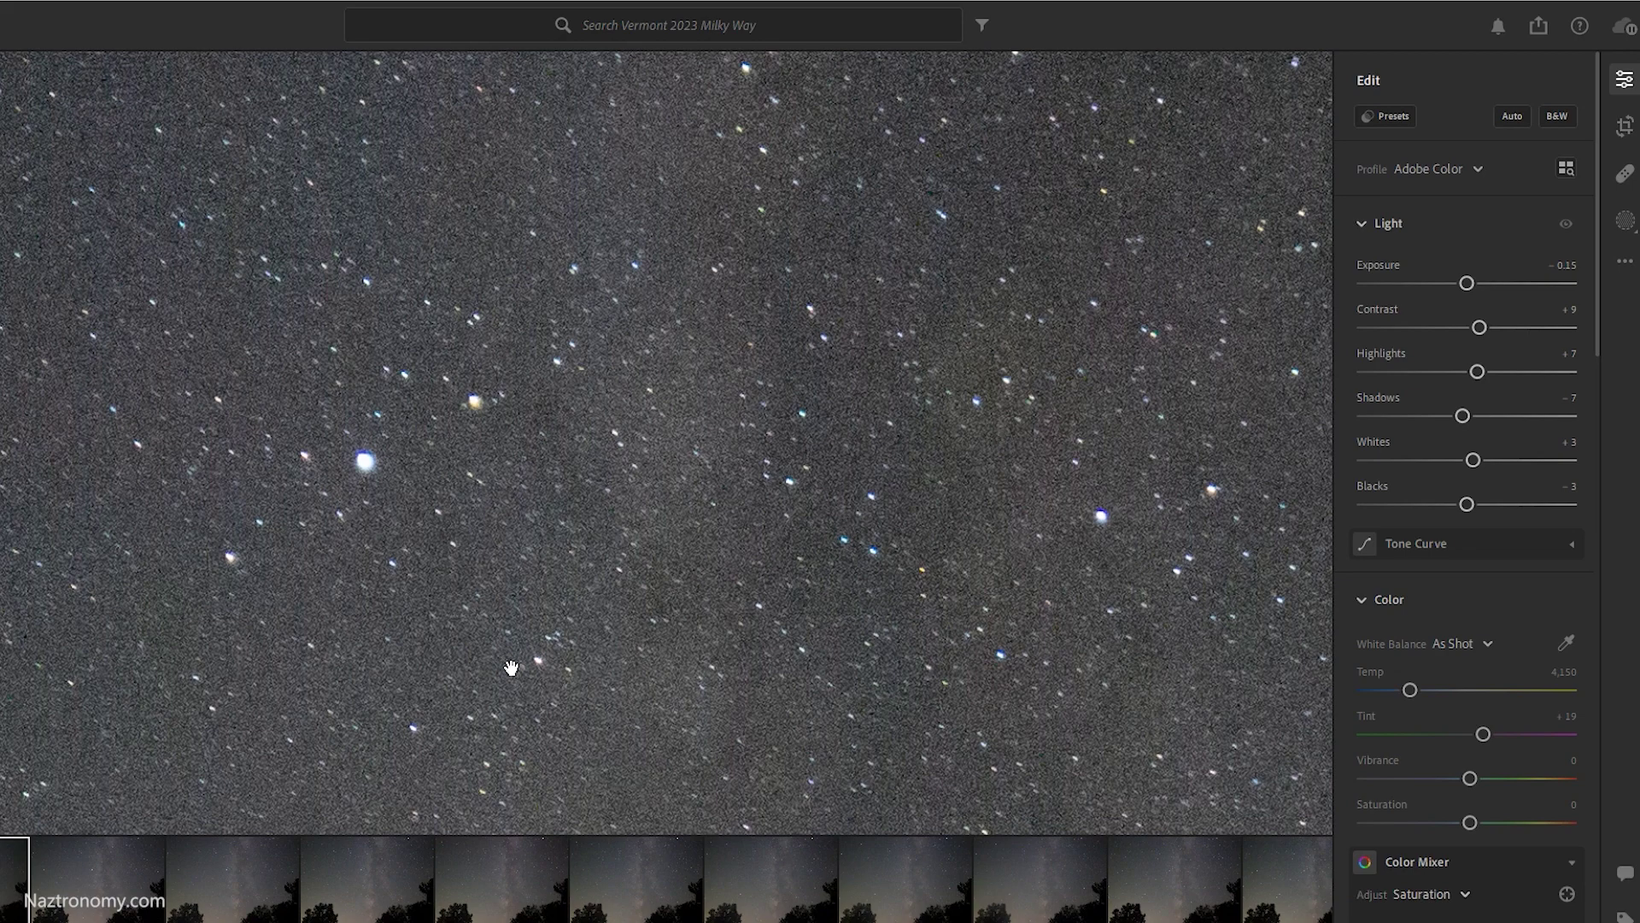
pyautogui.click(704, 263)
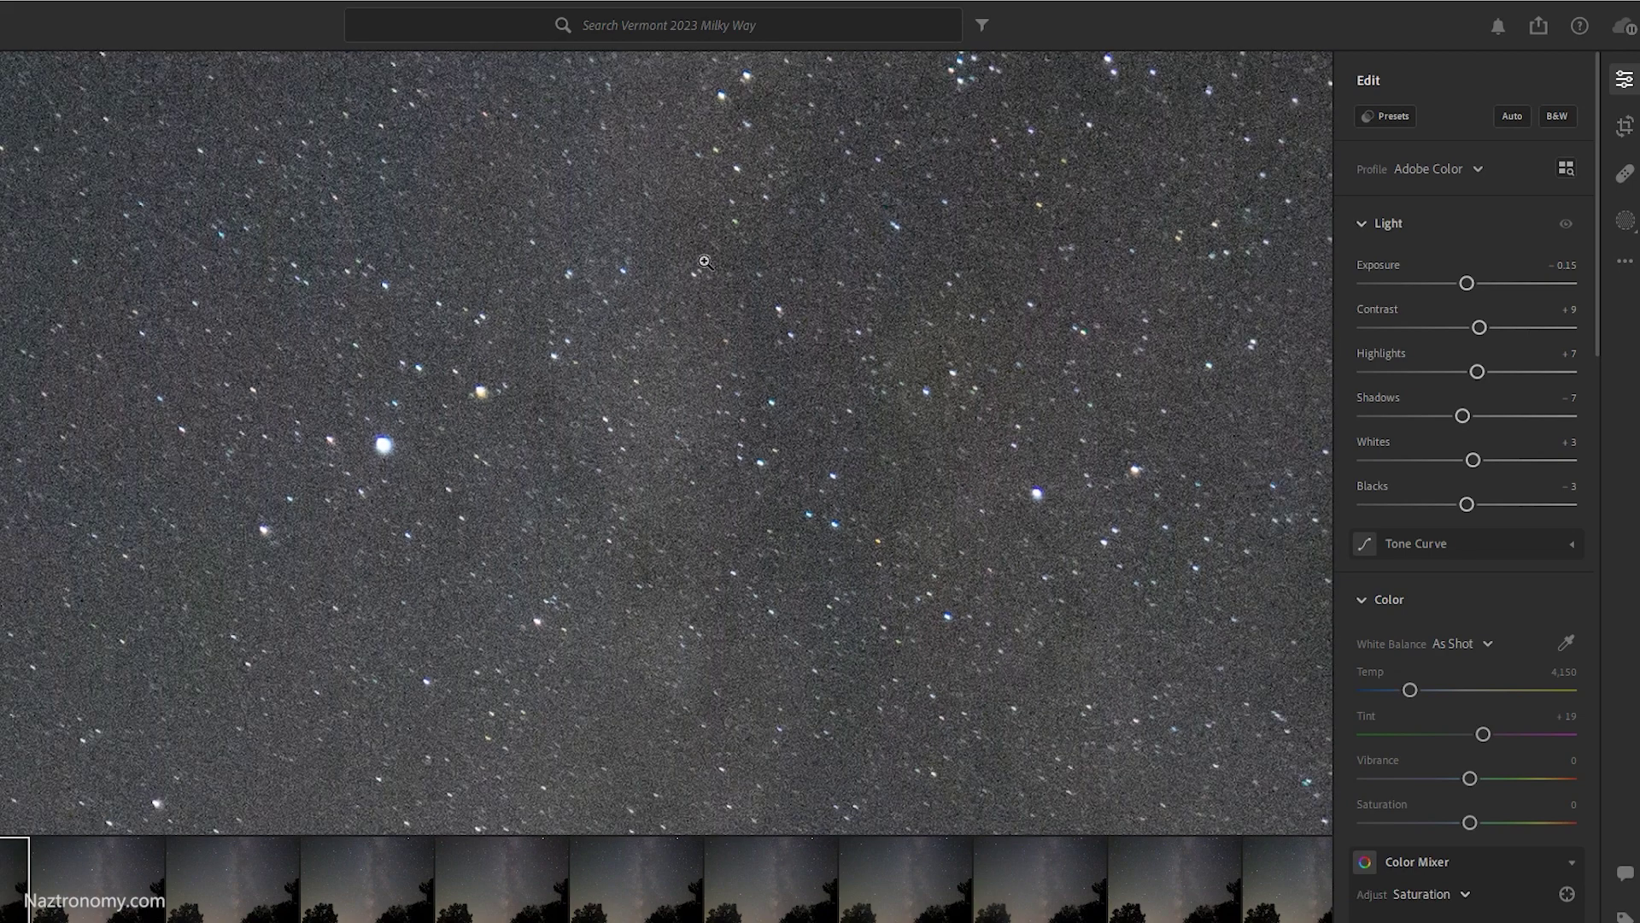
pyautogui.scroll(-2, 1527, 588)
pyautogui.scroll(-3, 1526, 589)
pyautogui.scroll(-1, 1536, 606)
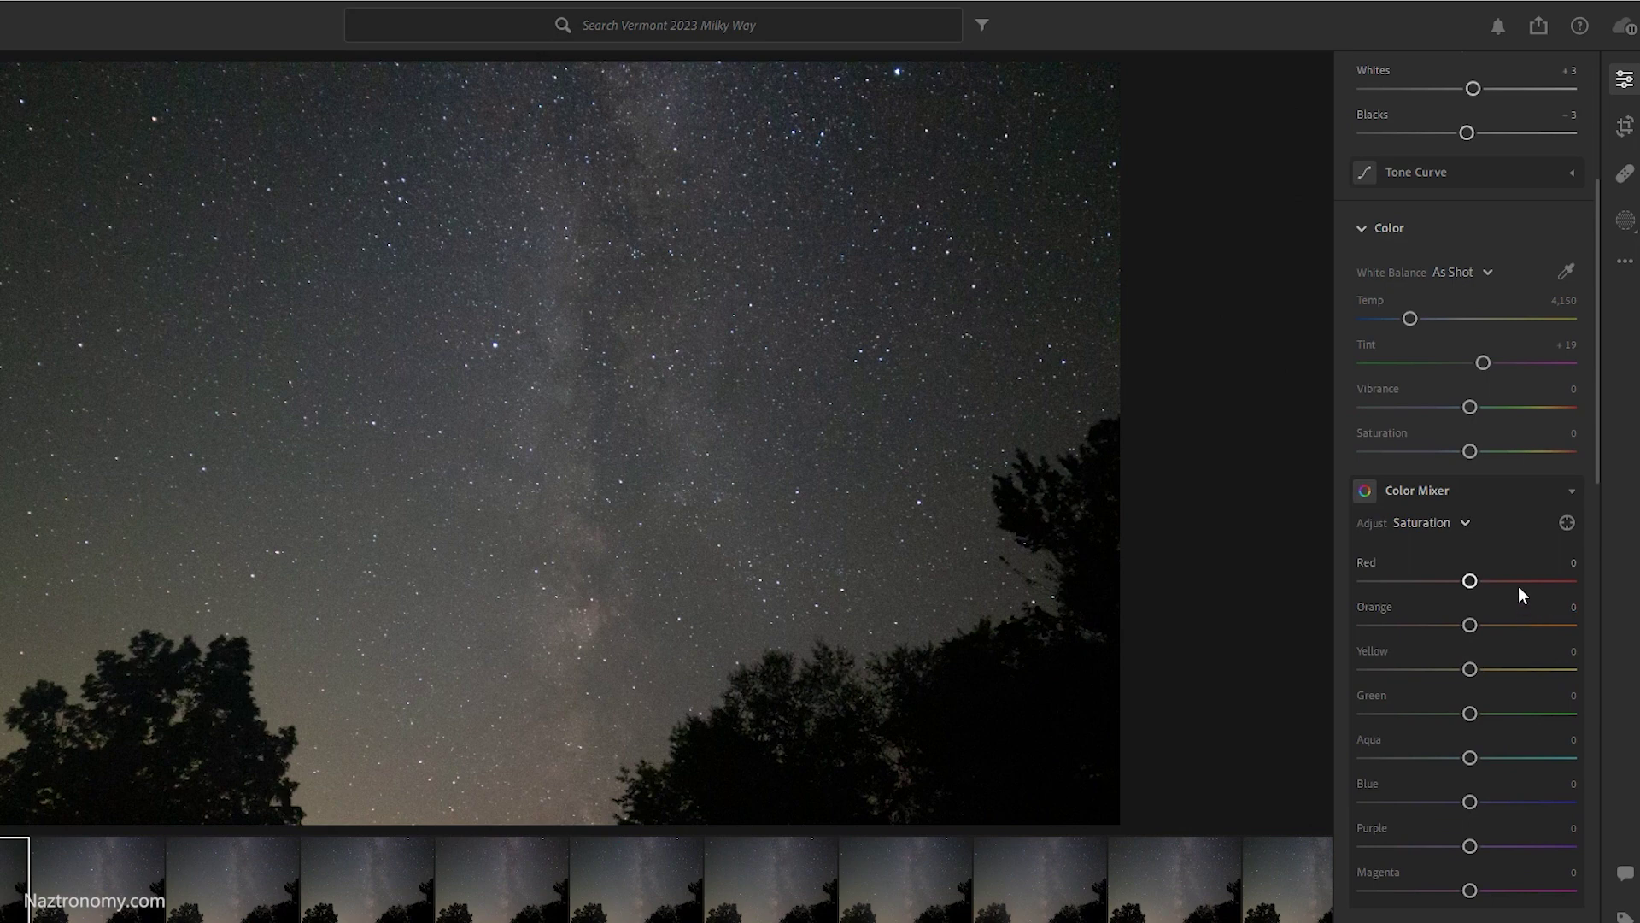
pyautogui.scroll(-2, 1531, 438)
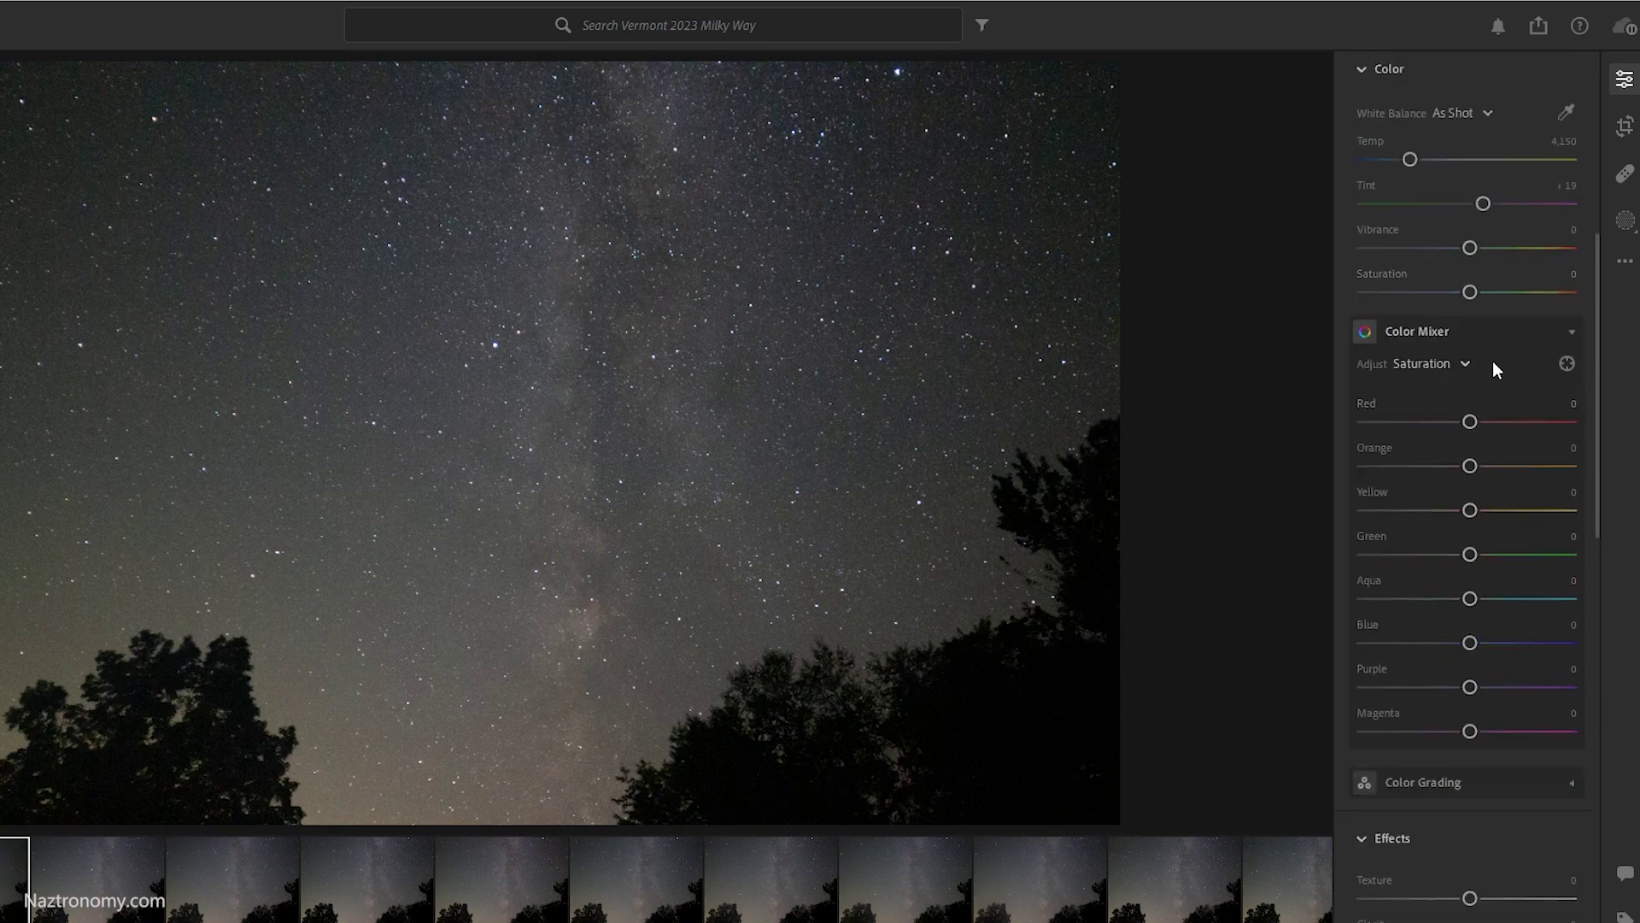
pyautogui.scroll(1, 1514, 435)
pyautogui.scroll(-1, 1513, 435)
pyautogui.scroll(-3, 1514, 435)
pyautogui.scroll(-1, 1514, 442)
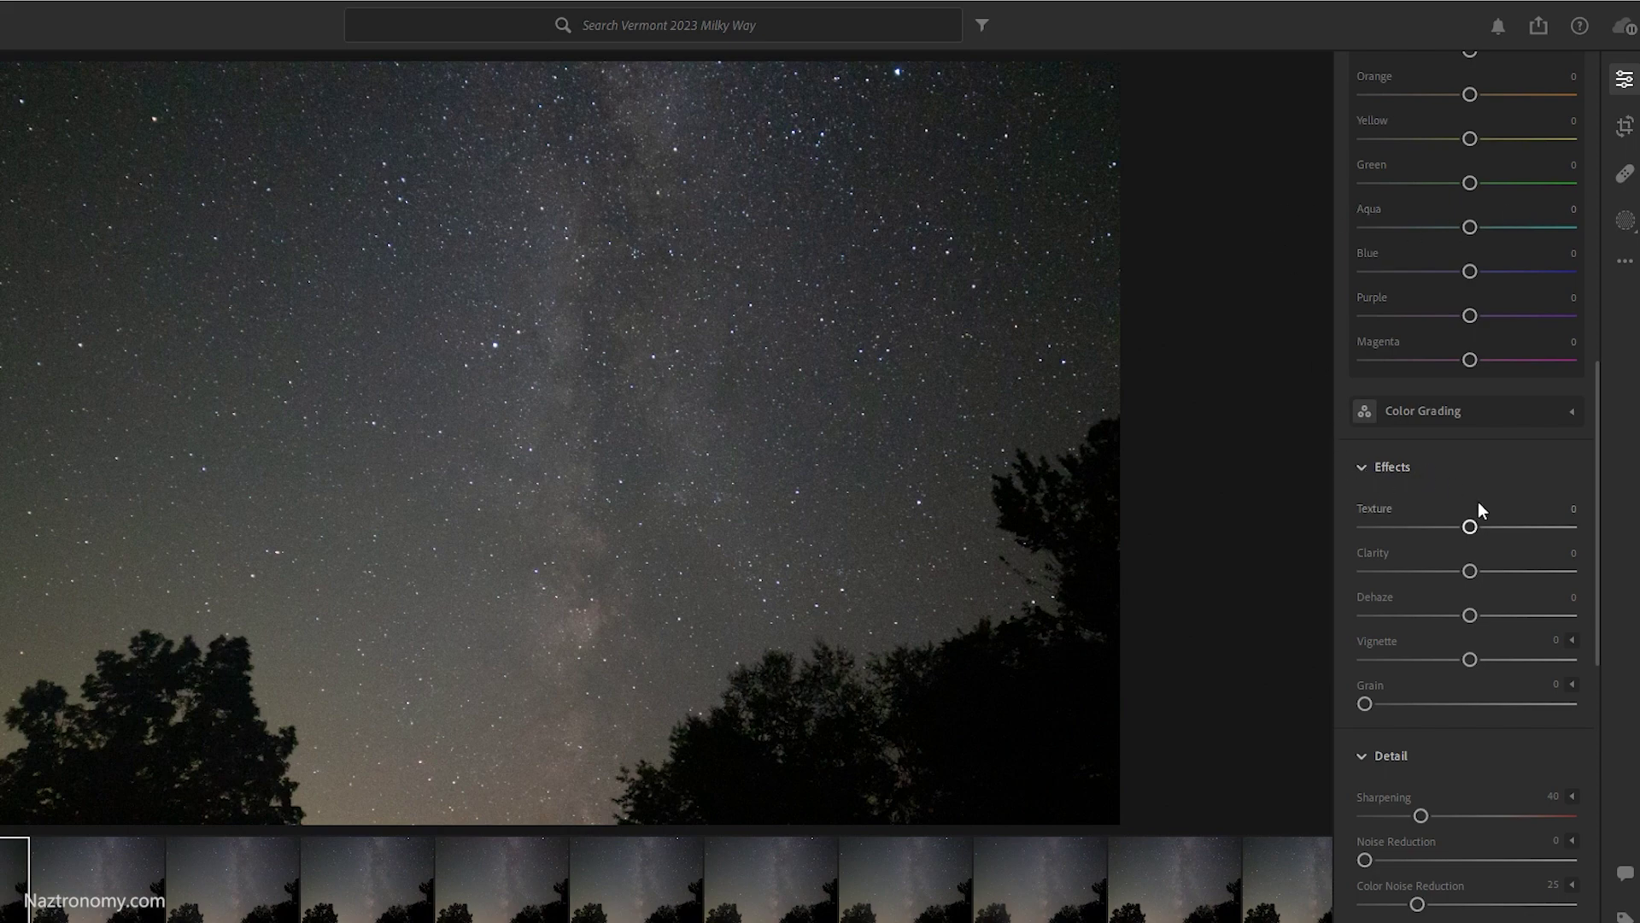
pyautogui.scroll(-2, 1460, 647)
pyautogui.scroll(-3, 1465, 658)
pyautogui.scroll(-2, 1472, 635)
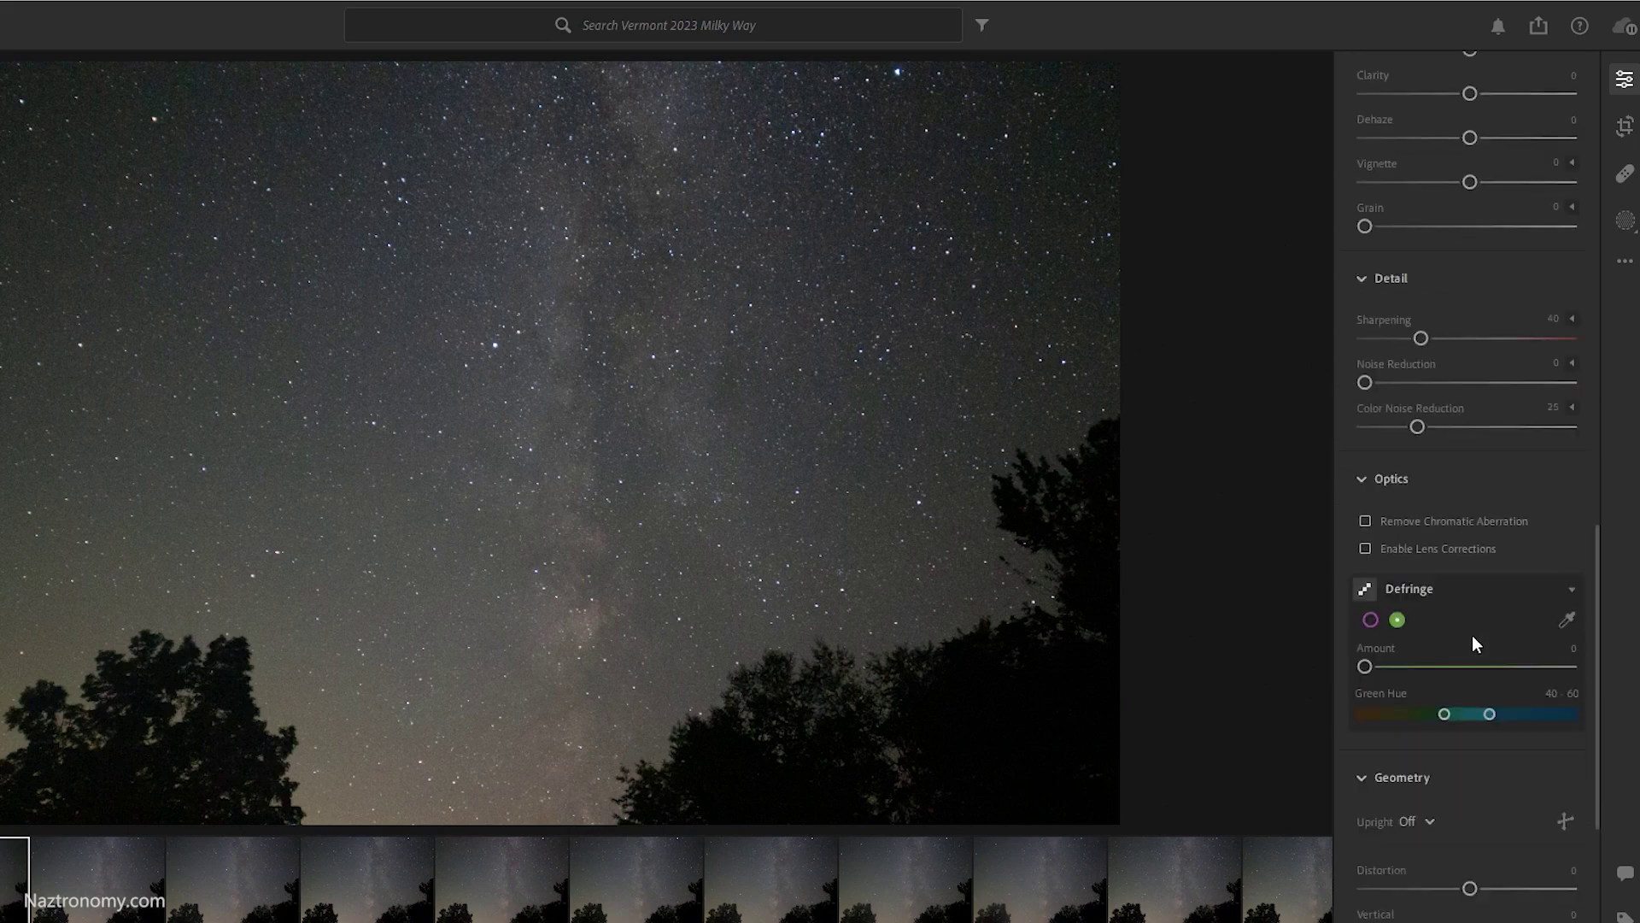
pyautogui.scroll(-2, 1473, 643)
pyautogui.scroll(1, 1474, 507)
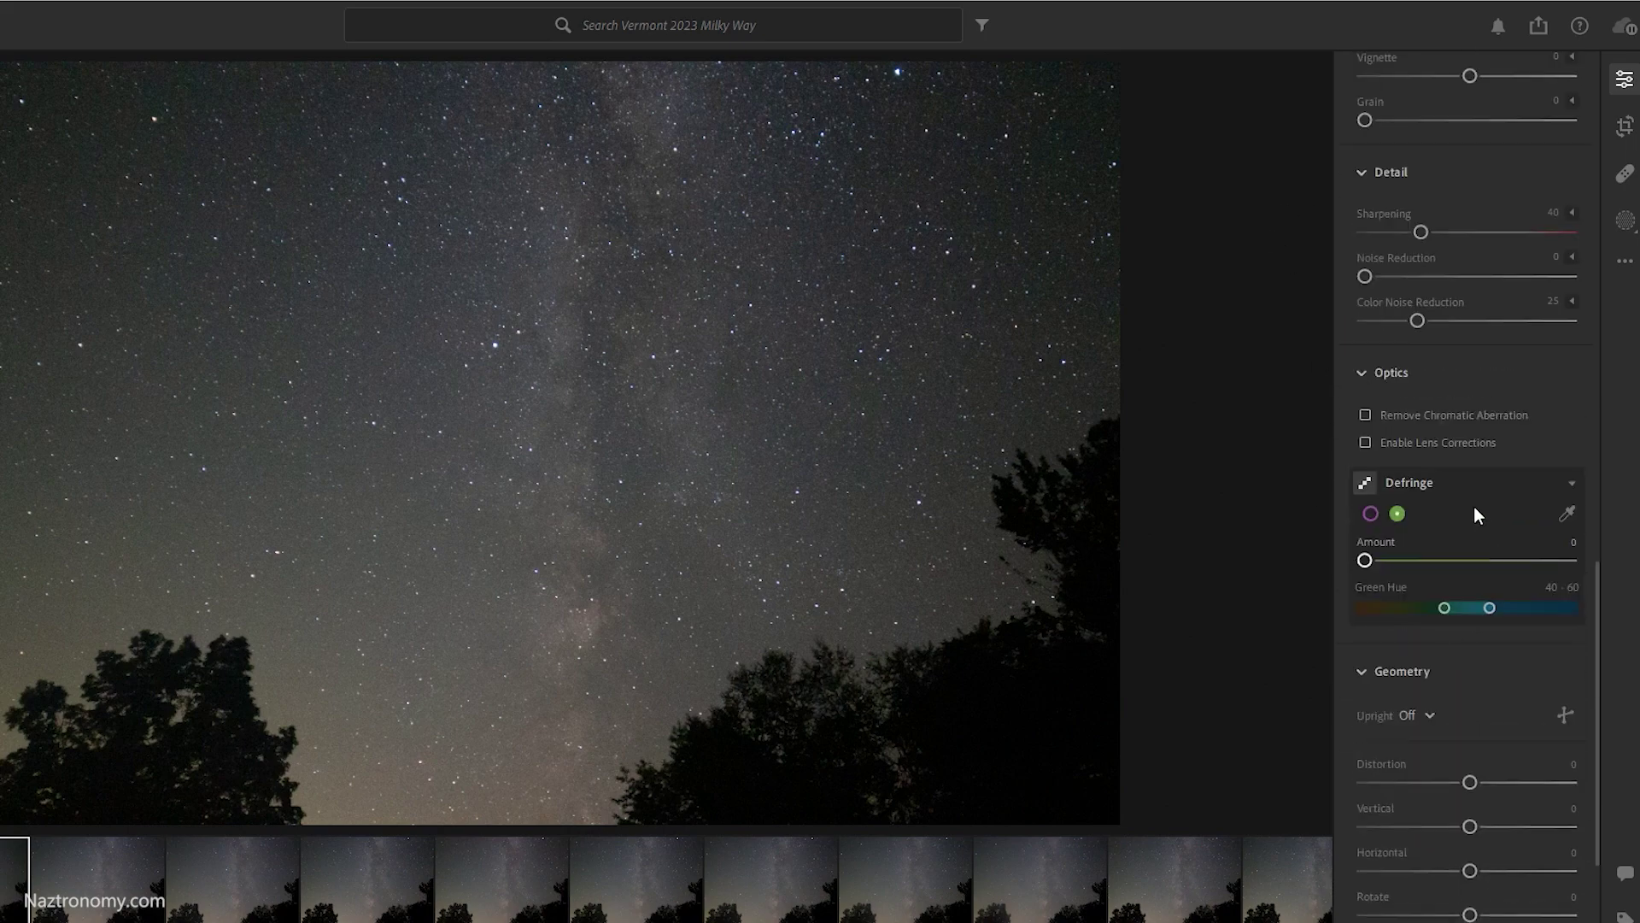
# - Check Enable Lens Corrections in the Optics section
pyautogui.click(1412, 448)
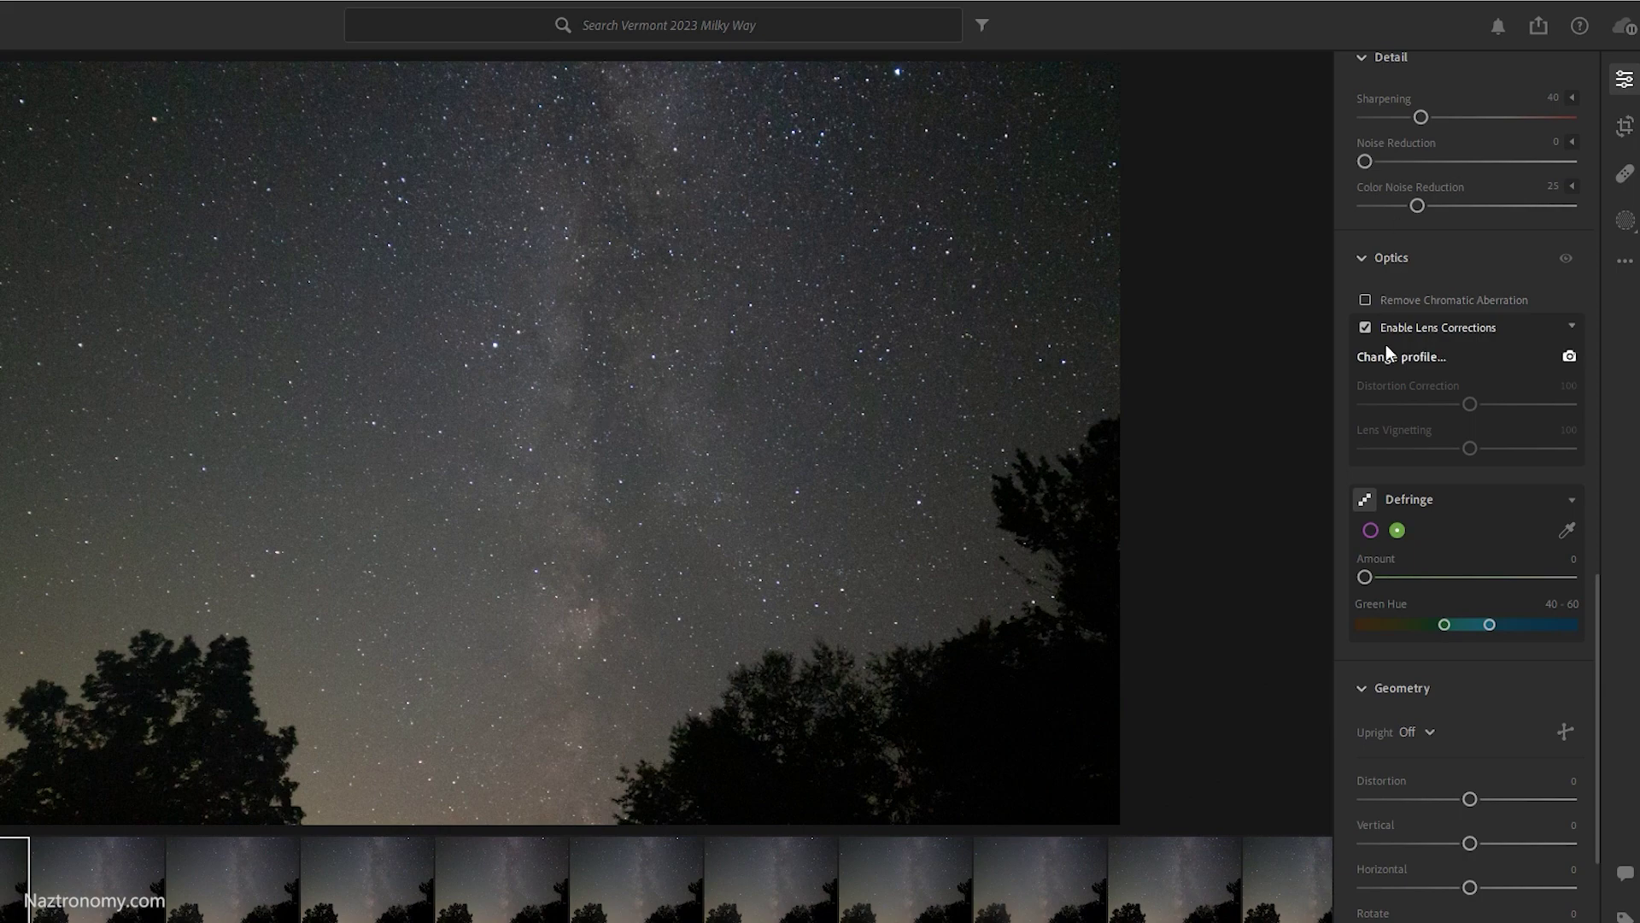
# - Choose the Samyang 14mm f/2.8 ED AS IF UMC lens profile and apply it
pyautogui.click(1407, 360)
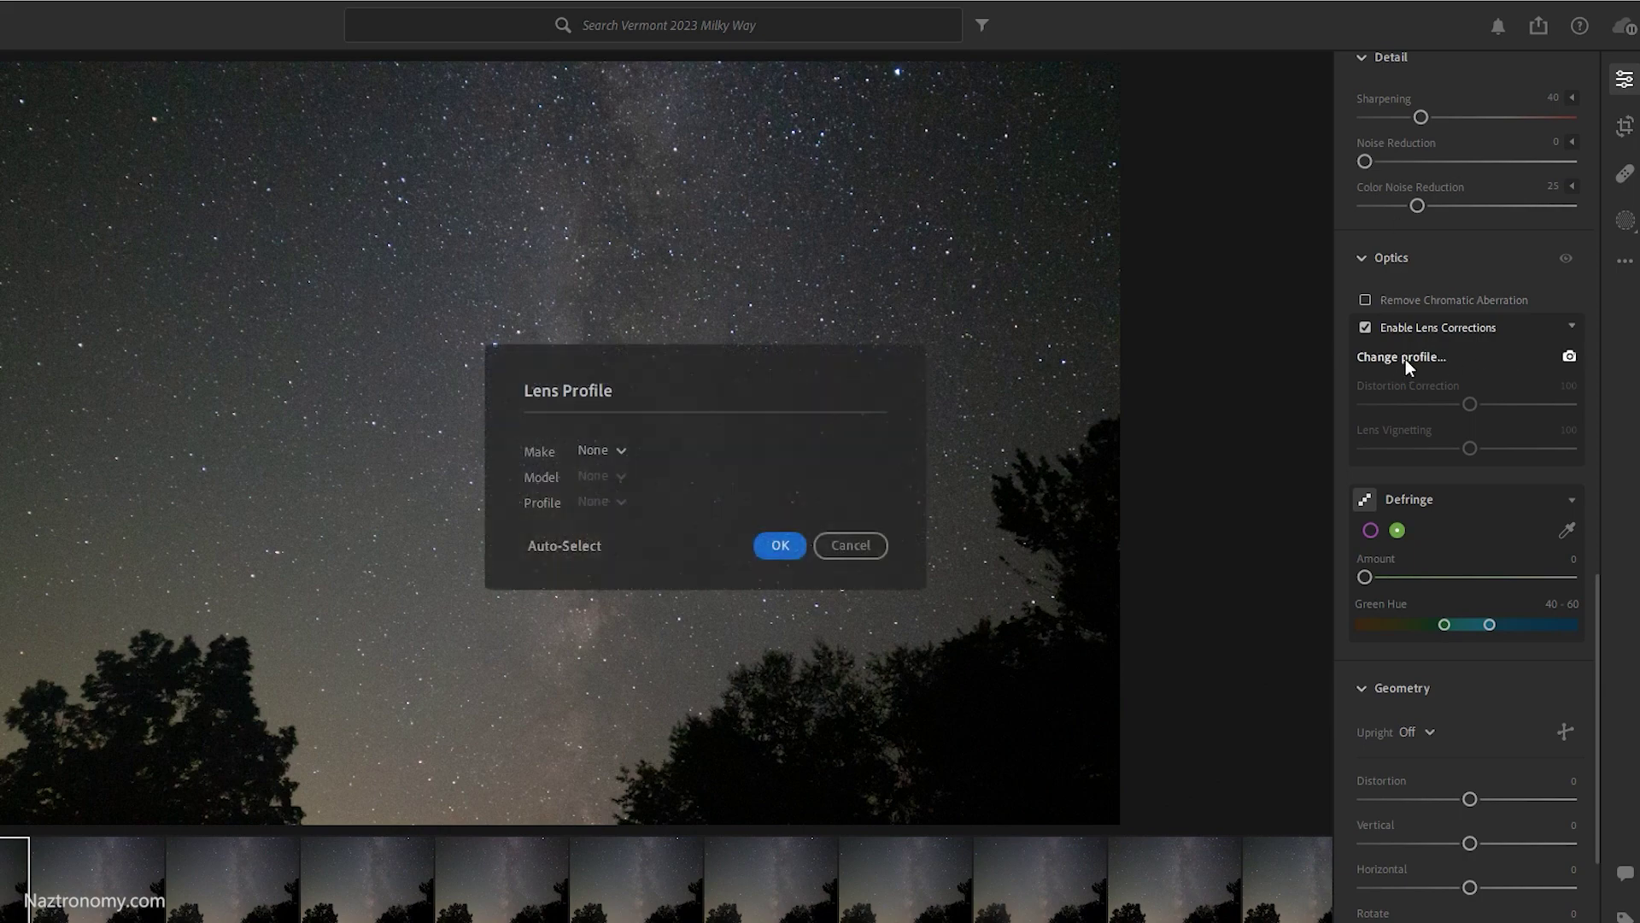
pyautogui.click(616, 456)
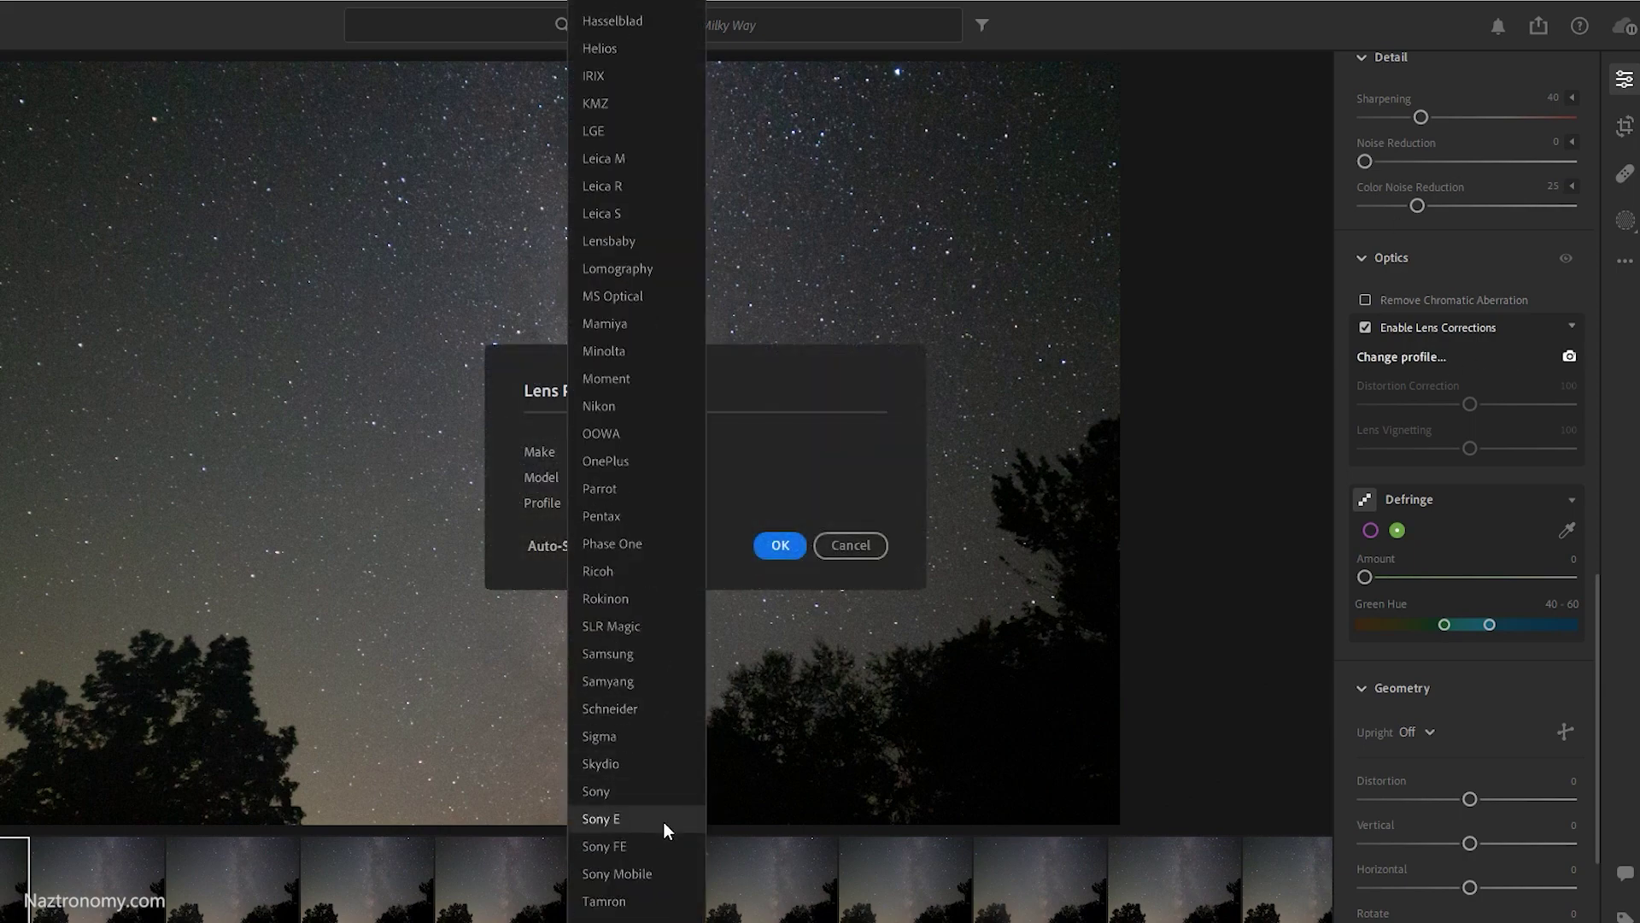
pyautogui.press('Escape')
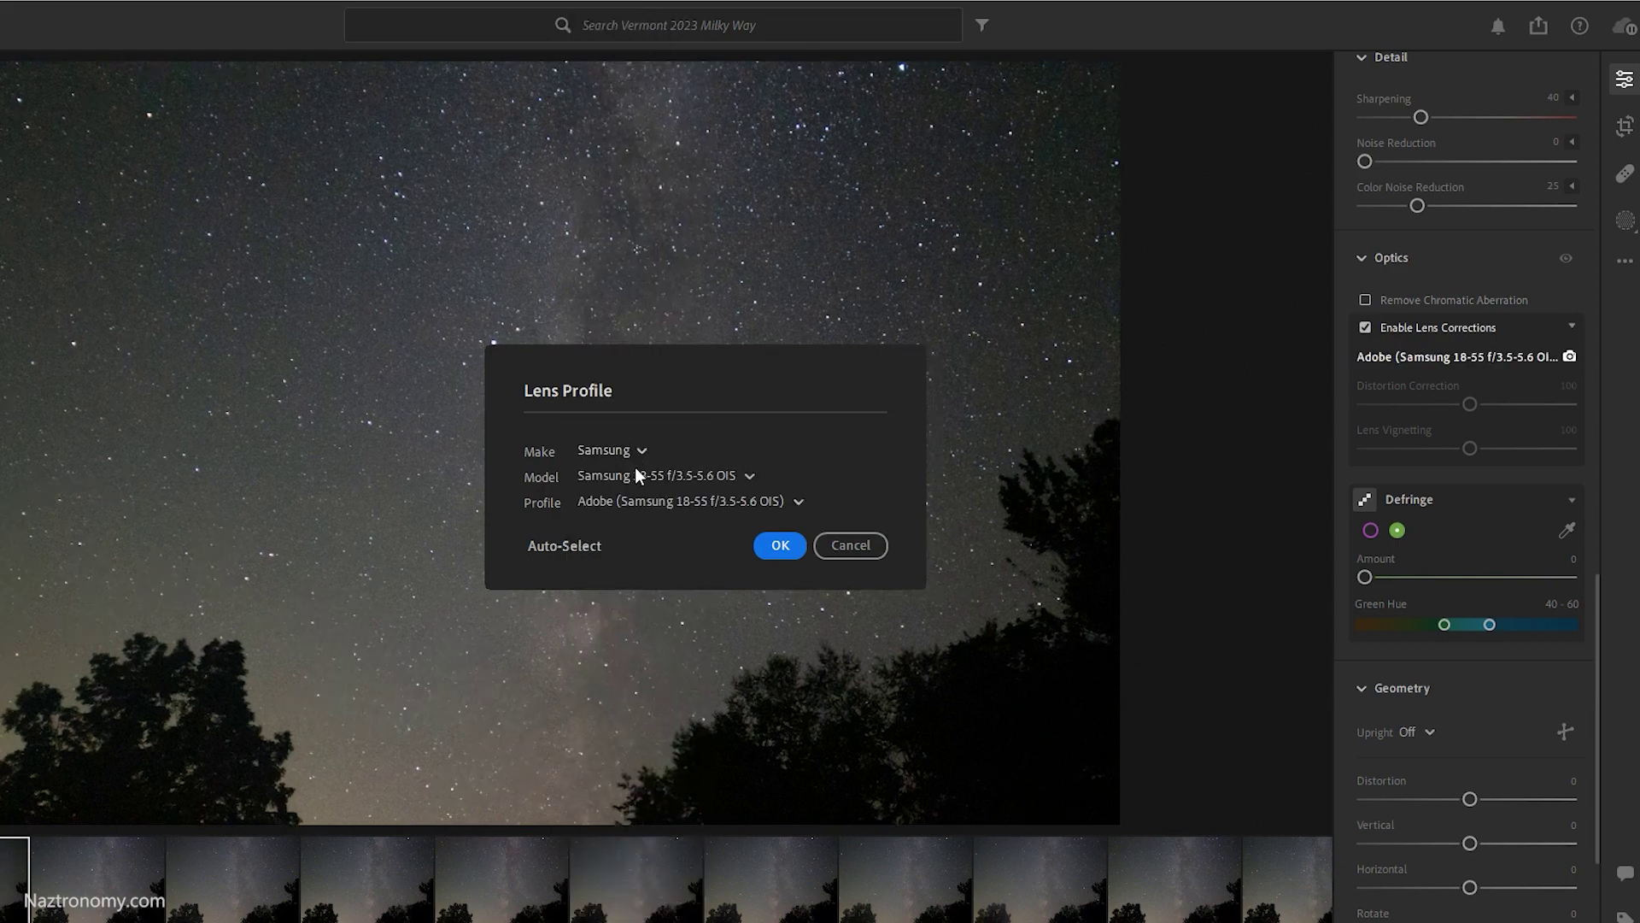
pyautogui.click(634, 456)
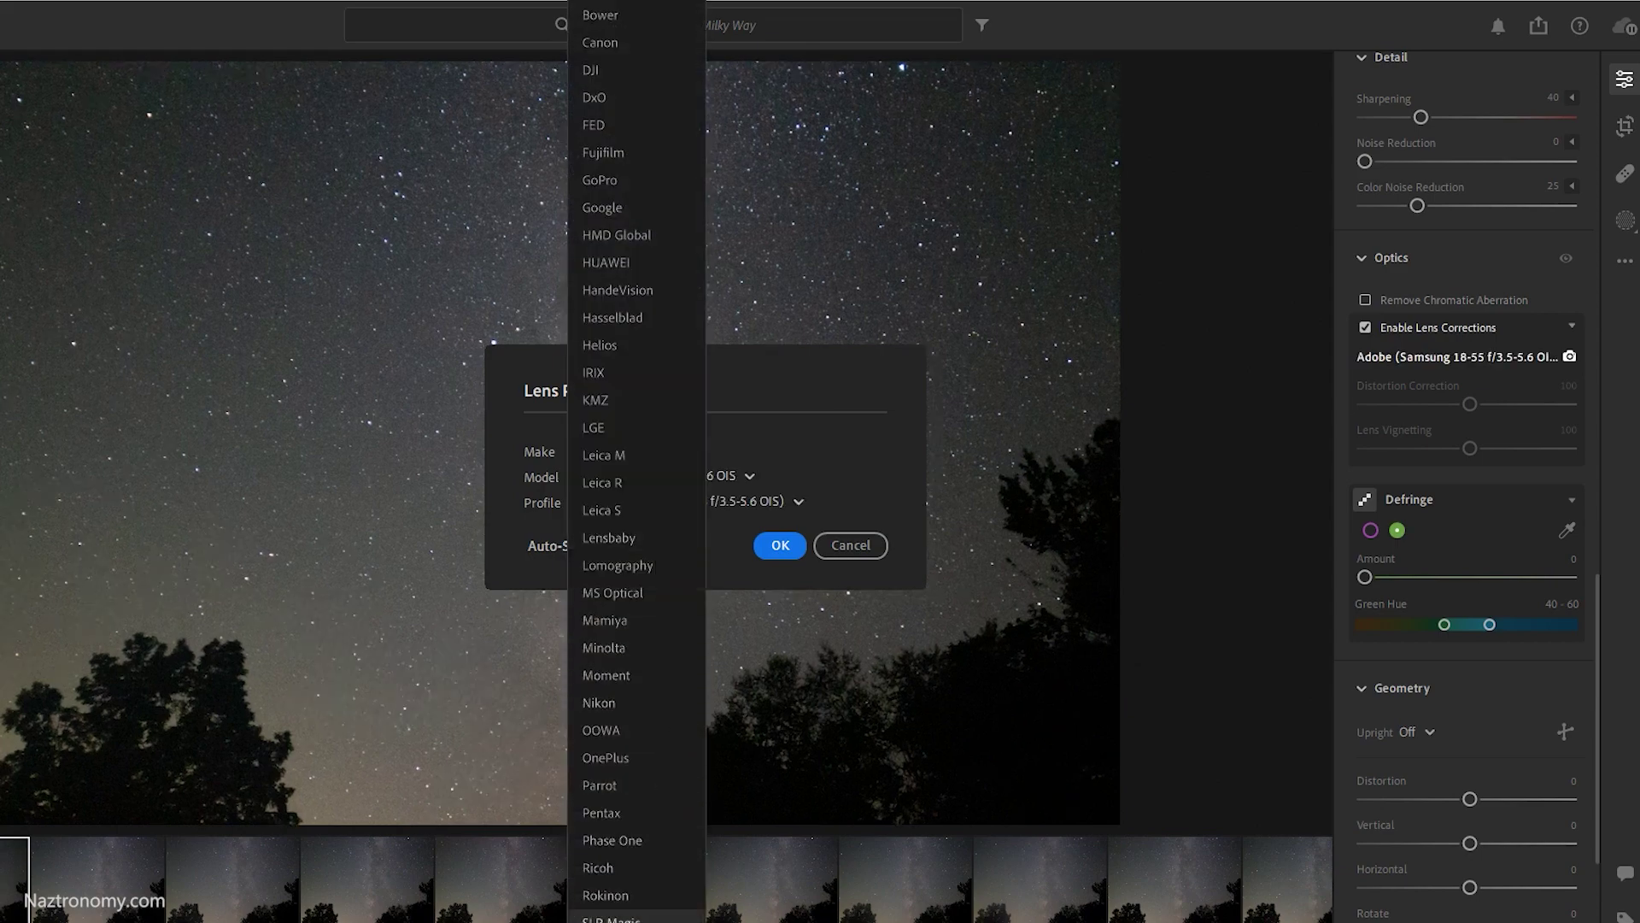
pyautogui.click(645, 674)
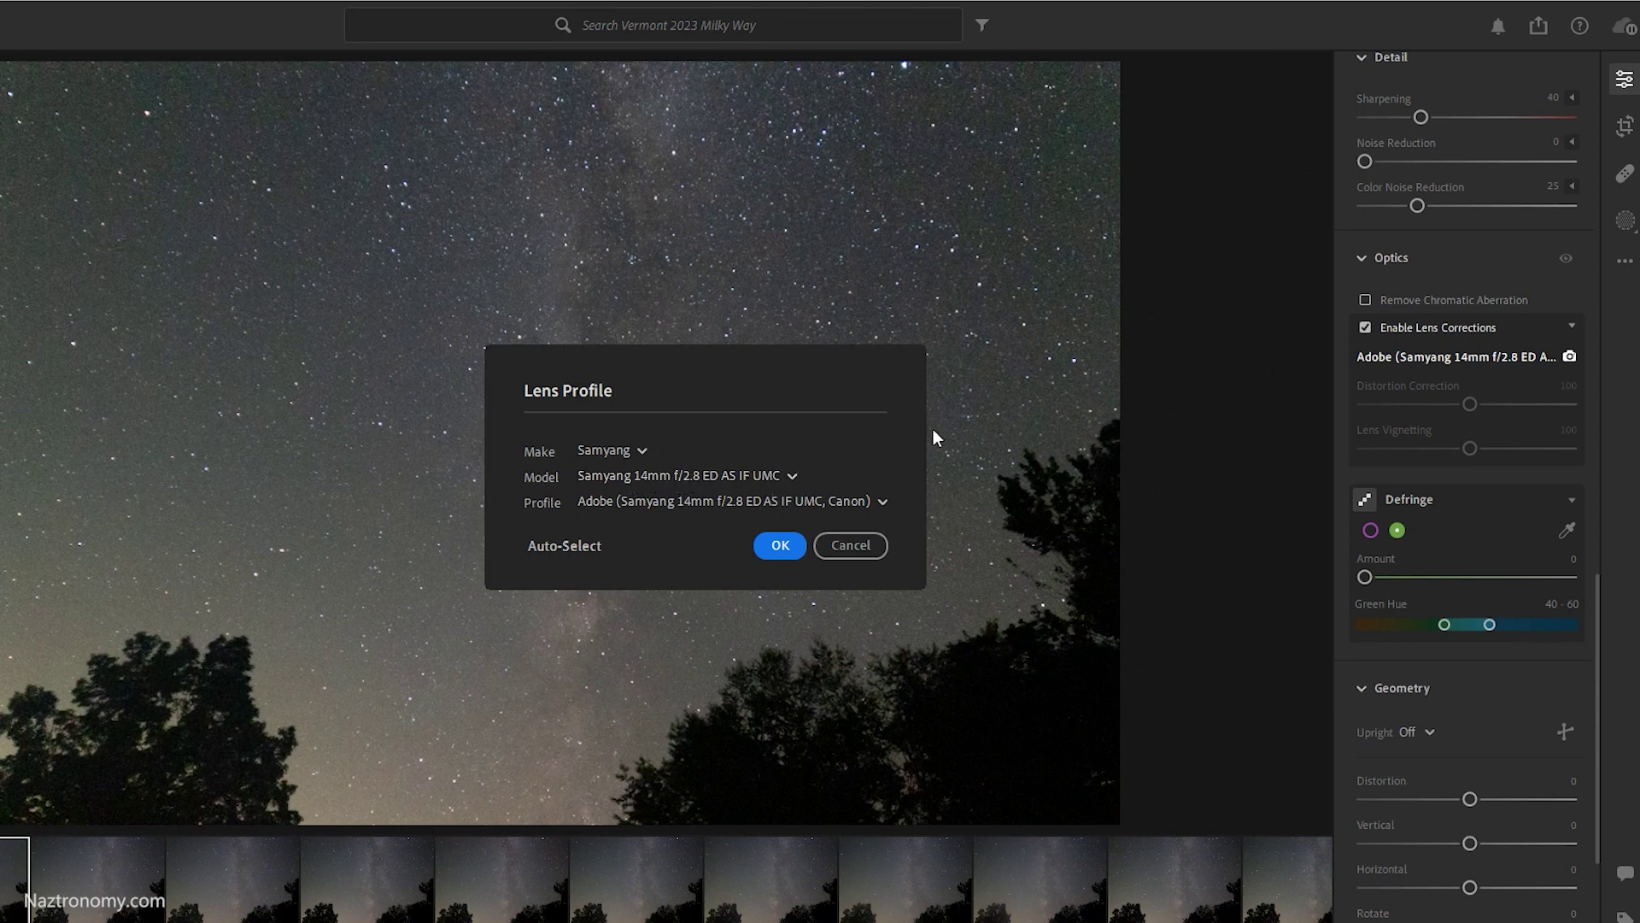
pyautogui.click(782, 544)
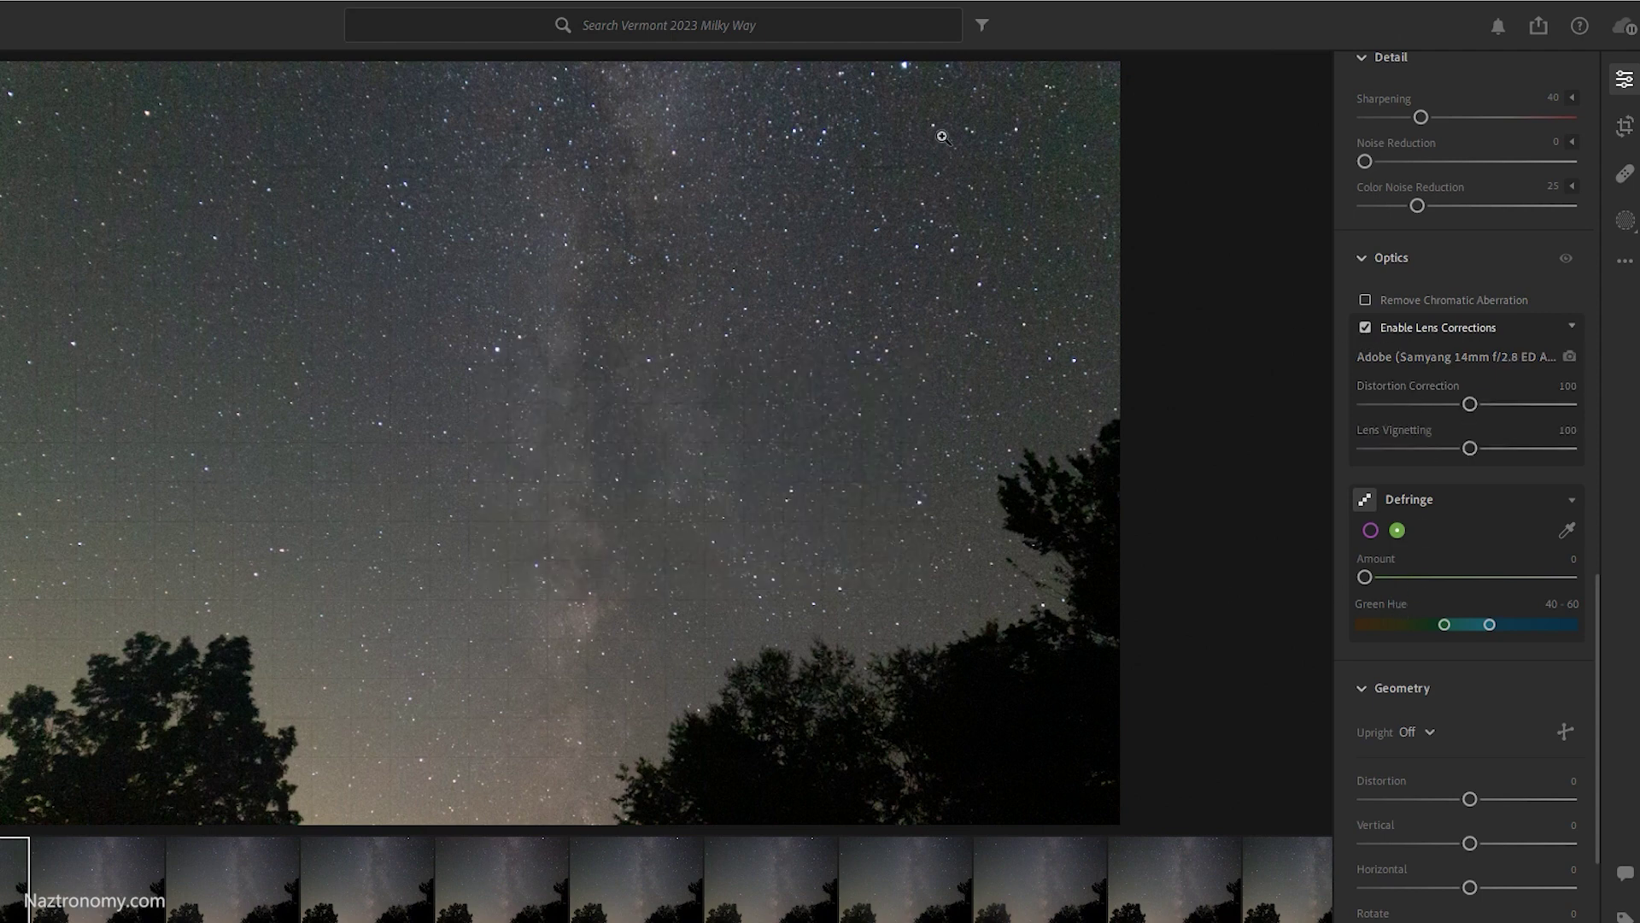
# - Switch lens corrections off and on to compare, leaving the Samyang profile applied
pyautogui.click(1366, 327)
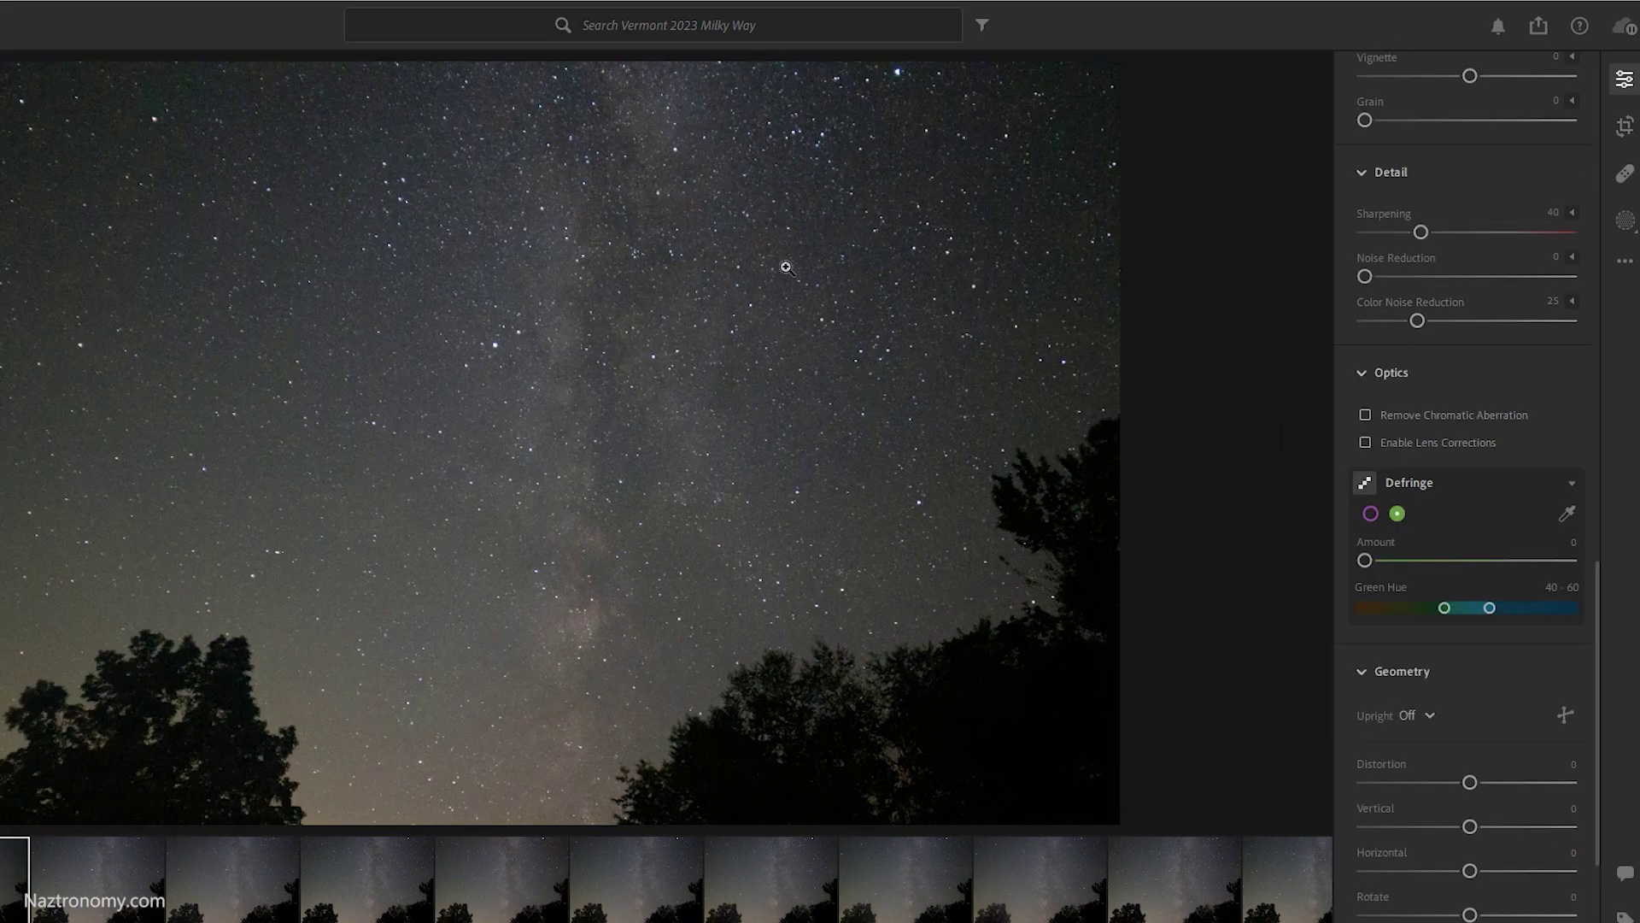
pyautogui.click(1367, 442)
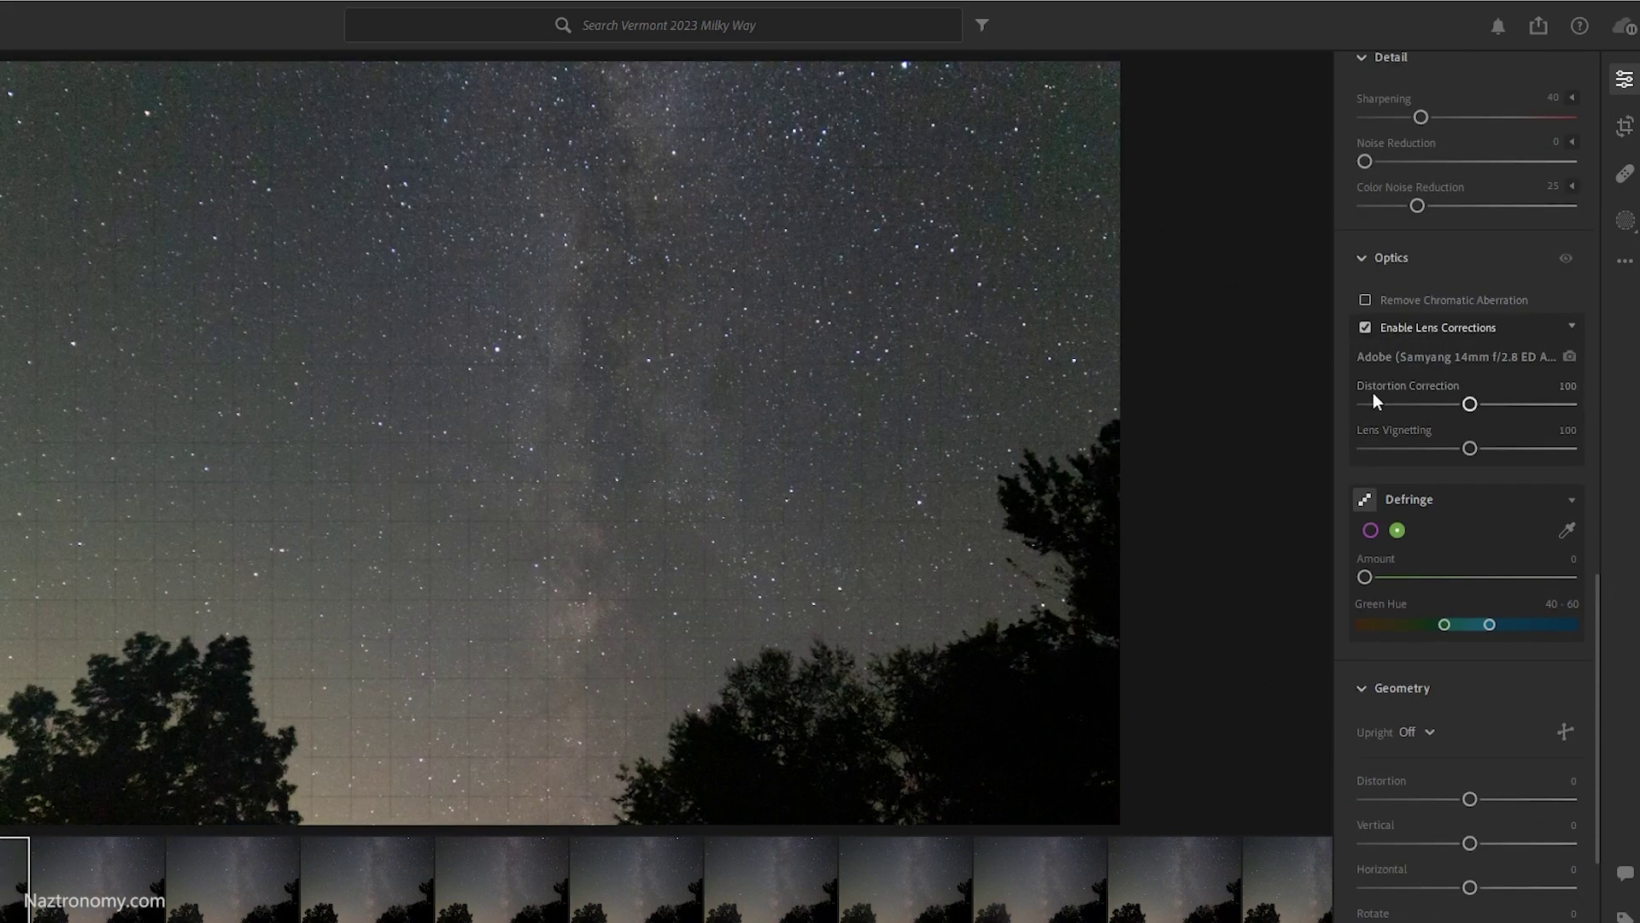
pyautogui.click(1365, 326)
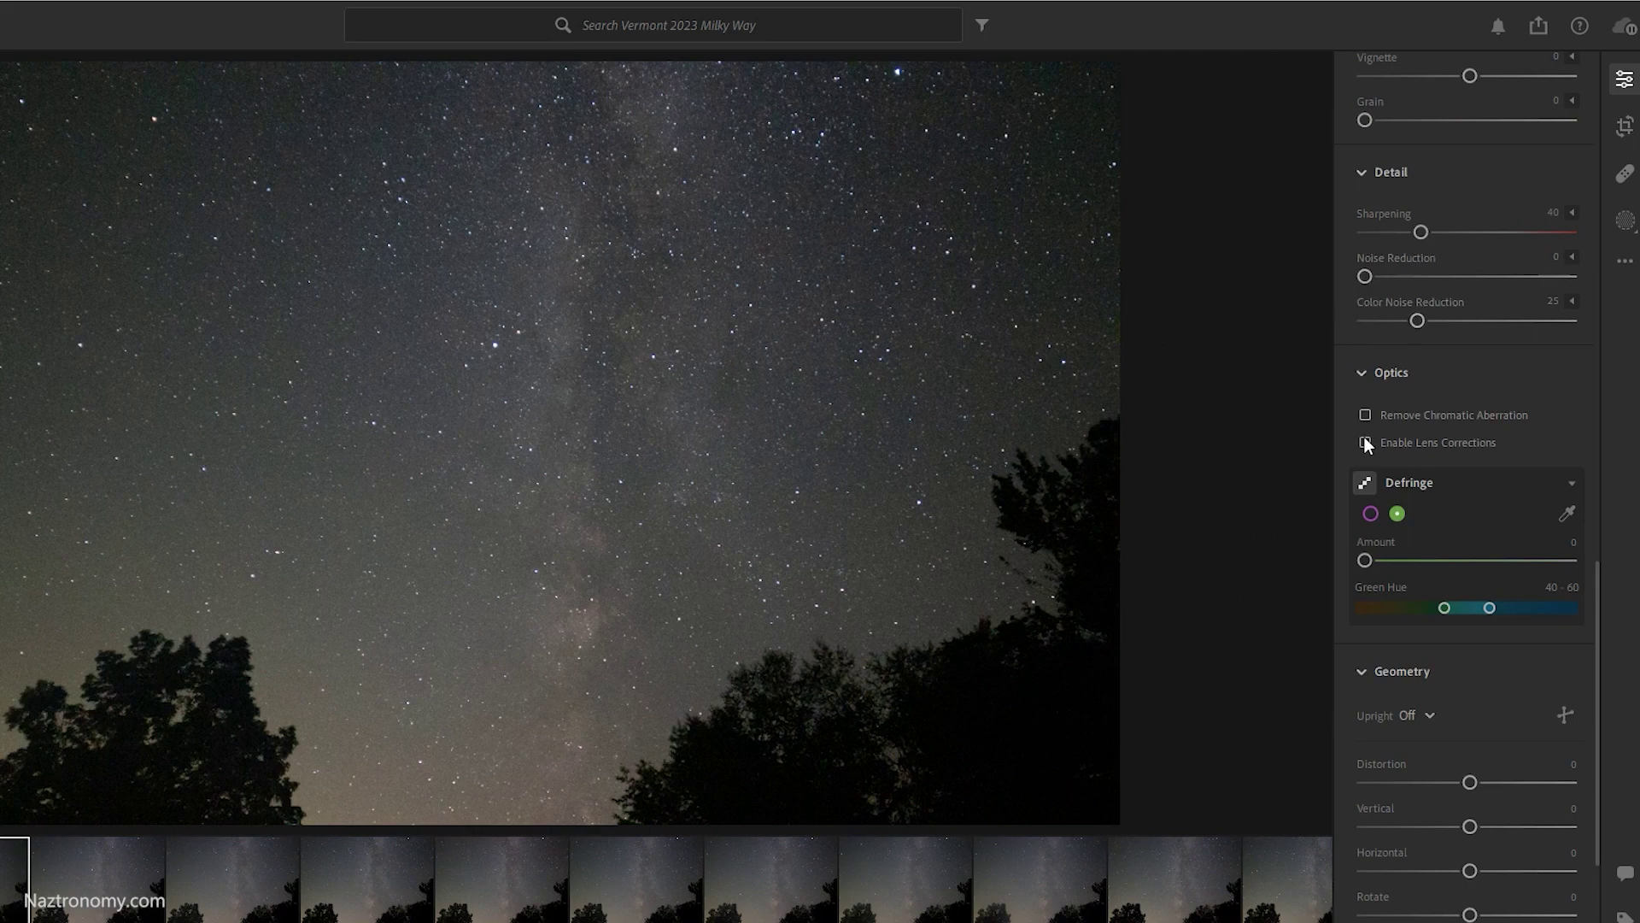
pyautogui.click(1366, 442)
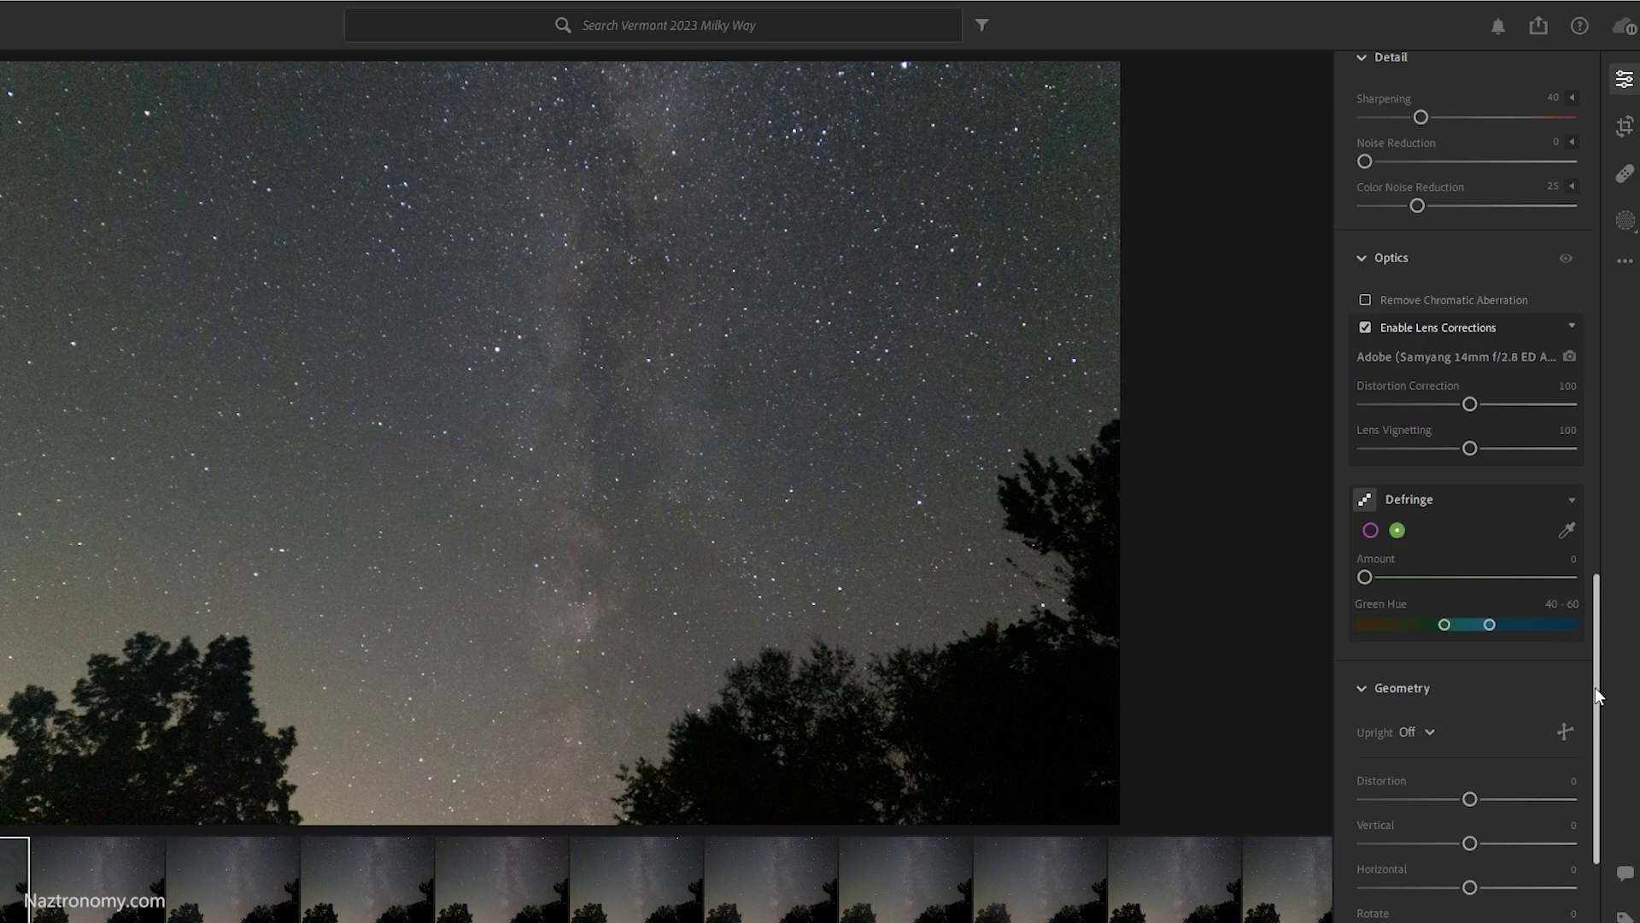
pyautogui.moveTo(1595, 687); pyautogui.dragTo(1608, 470)
pyautogui.moveTo(1469, 585); pyautogui.dragTo(1531, 598)
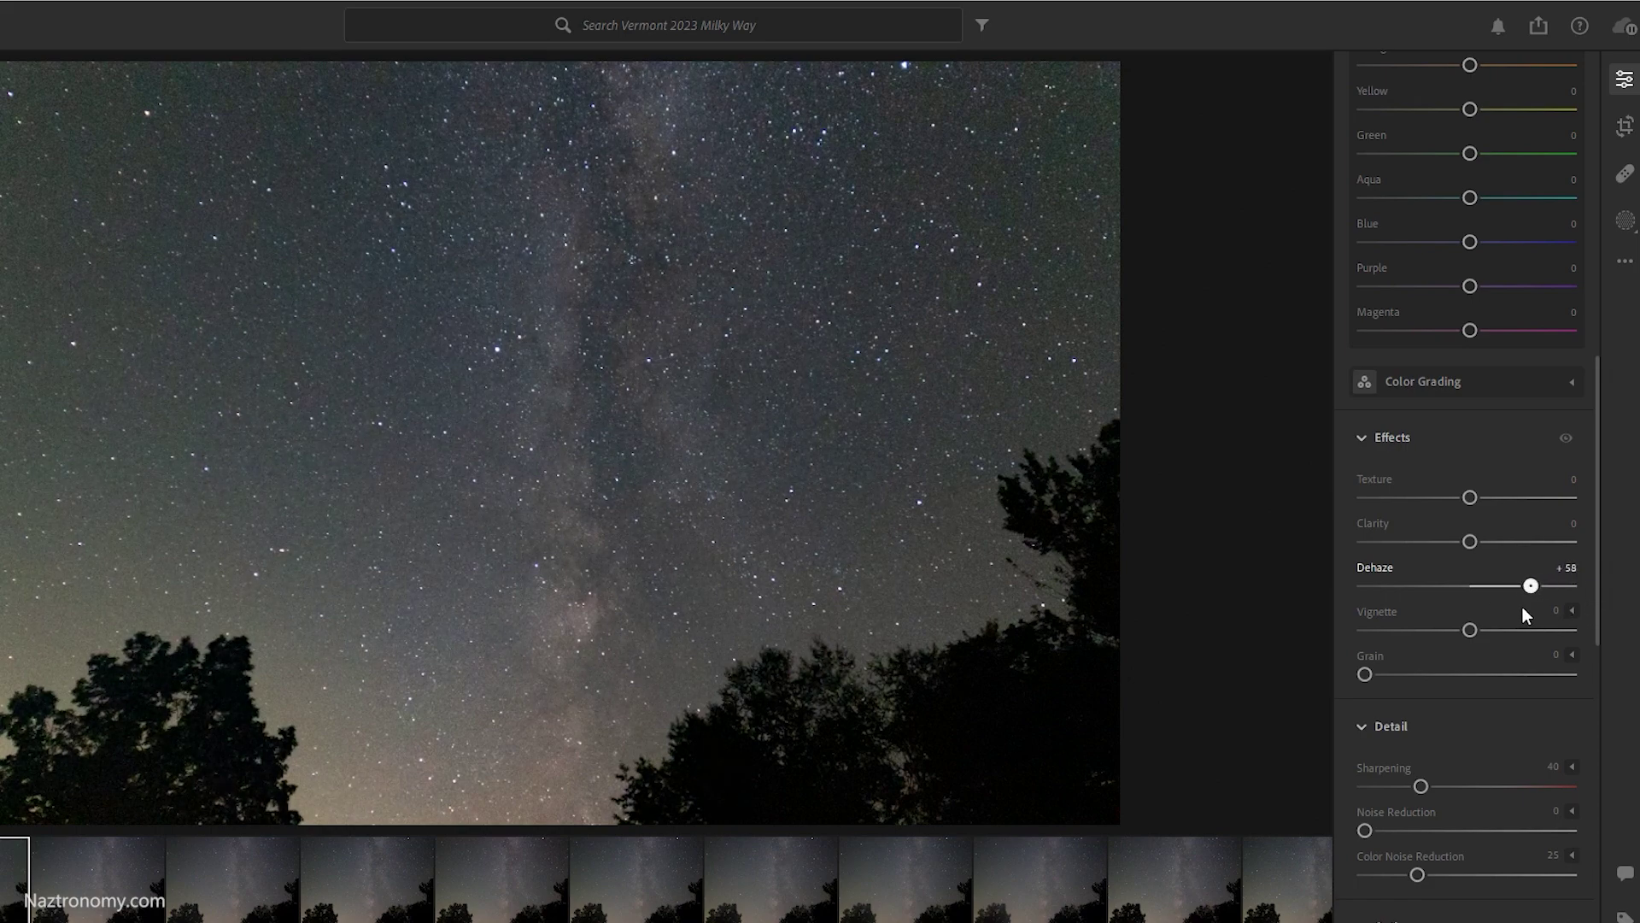
# - Test the Dehaze extremes, then set Dehaze to exactly +60
pyautogui.moveTo(1531, 607)
pyautogui.mouseDown()
pyautogui.moveTo(1578, 611)
pyautogui.moveTo(1521, 606)
pyautogui.moveTo(1578, 618)
pyautogui.moveTo(1537, 625)
pyautogui.mouseUp()
pyautogui.moveTo(1537, 592)
pyautogui.mouseDown()
pyautogui.moveTo(1335, 589)
pyautogui.moveTo(1542, 587)
pyautogui.mouseUp()
pyautogui.moveTo(1532, 586); pyautogui.dragTo(1529, 586)
pyautogui.click(1566, 568)
pyautogui.write('60')
pyautogui.press('Return')
# - Hide and show the Effects adjustments to compare the dehazed photo
pyautogui.click(1565, 439)
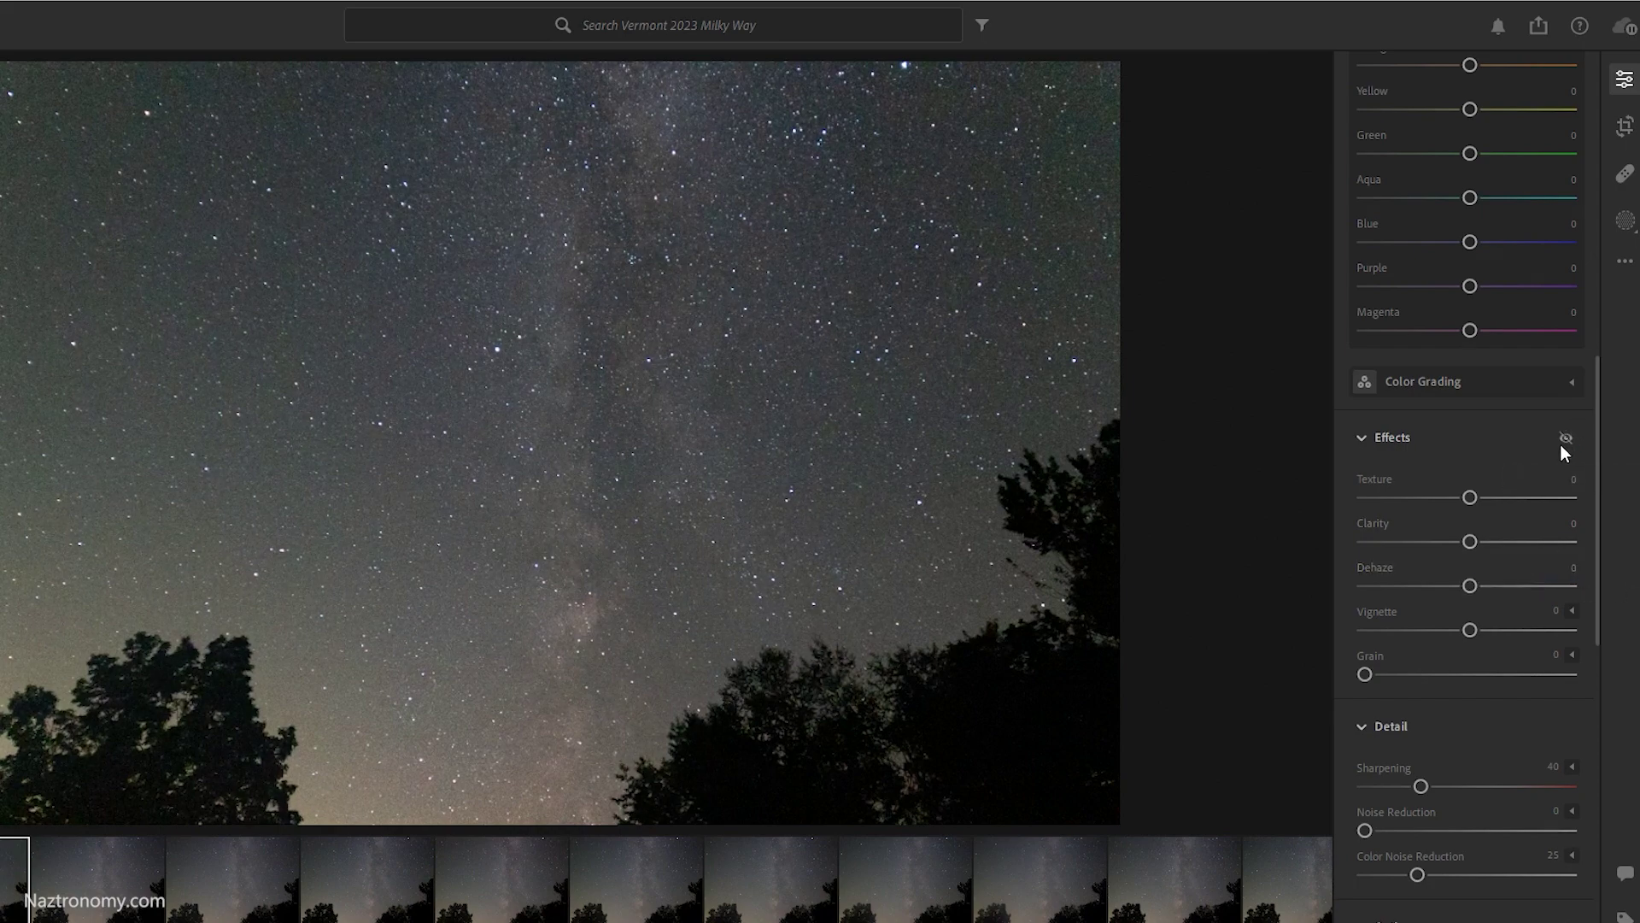
pyautogui.click(1562, 443)
pyautogui.click(1564, 444)
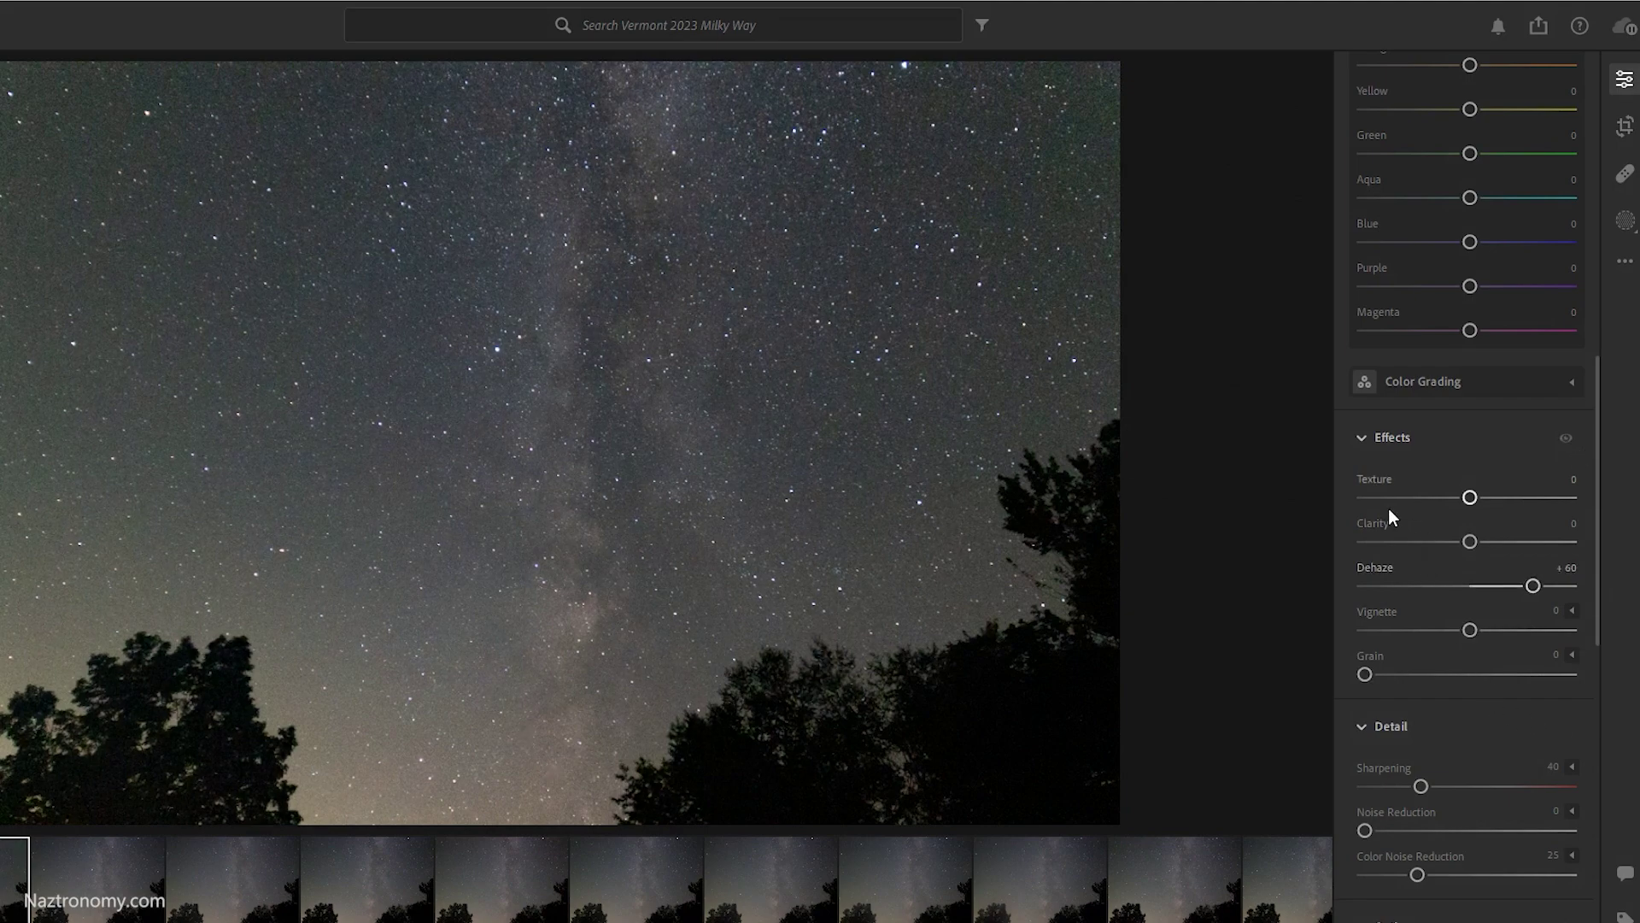
pyautogui.scroll(2, 1410, 513)
pyautogui.scroll(3, 1446, 528)
pyautogui.scroll(2, 1474, 534)
pyautogui.scroll(2, 1493, 487)
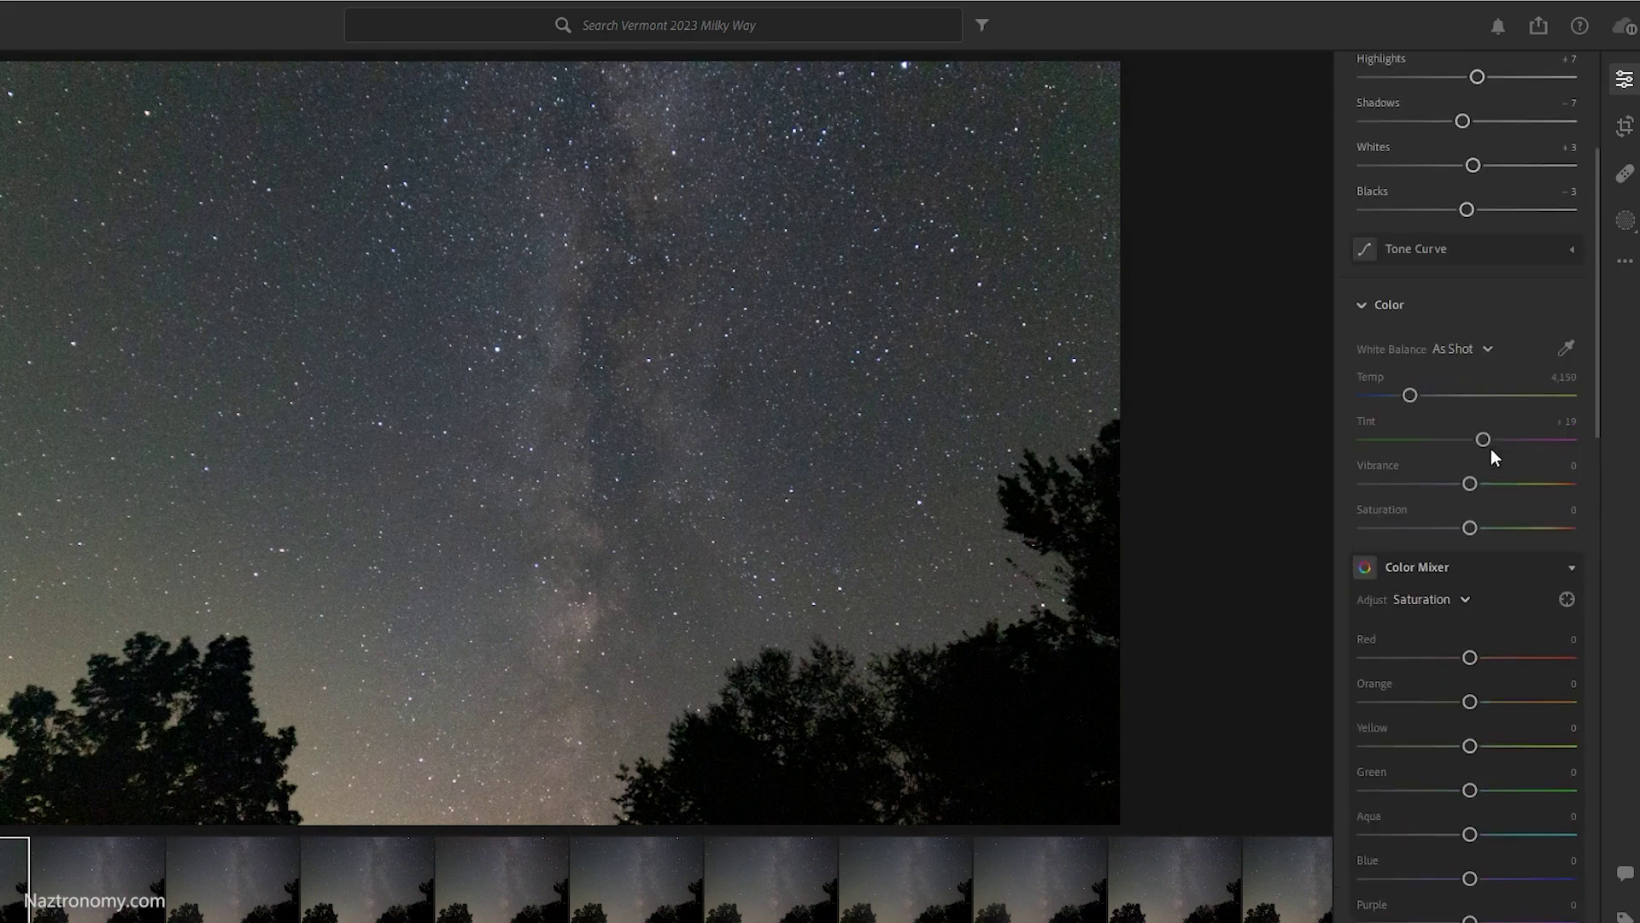
pyautogui.scroll(2, 1487, 461)
pyautogui.scroll(-3, 1493, 499)
pyautogui.scroll(-5, 1502, 539)
pyautogui.scroll(-2, 1503, 565)
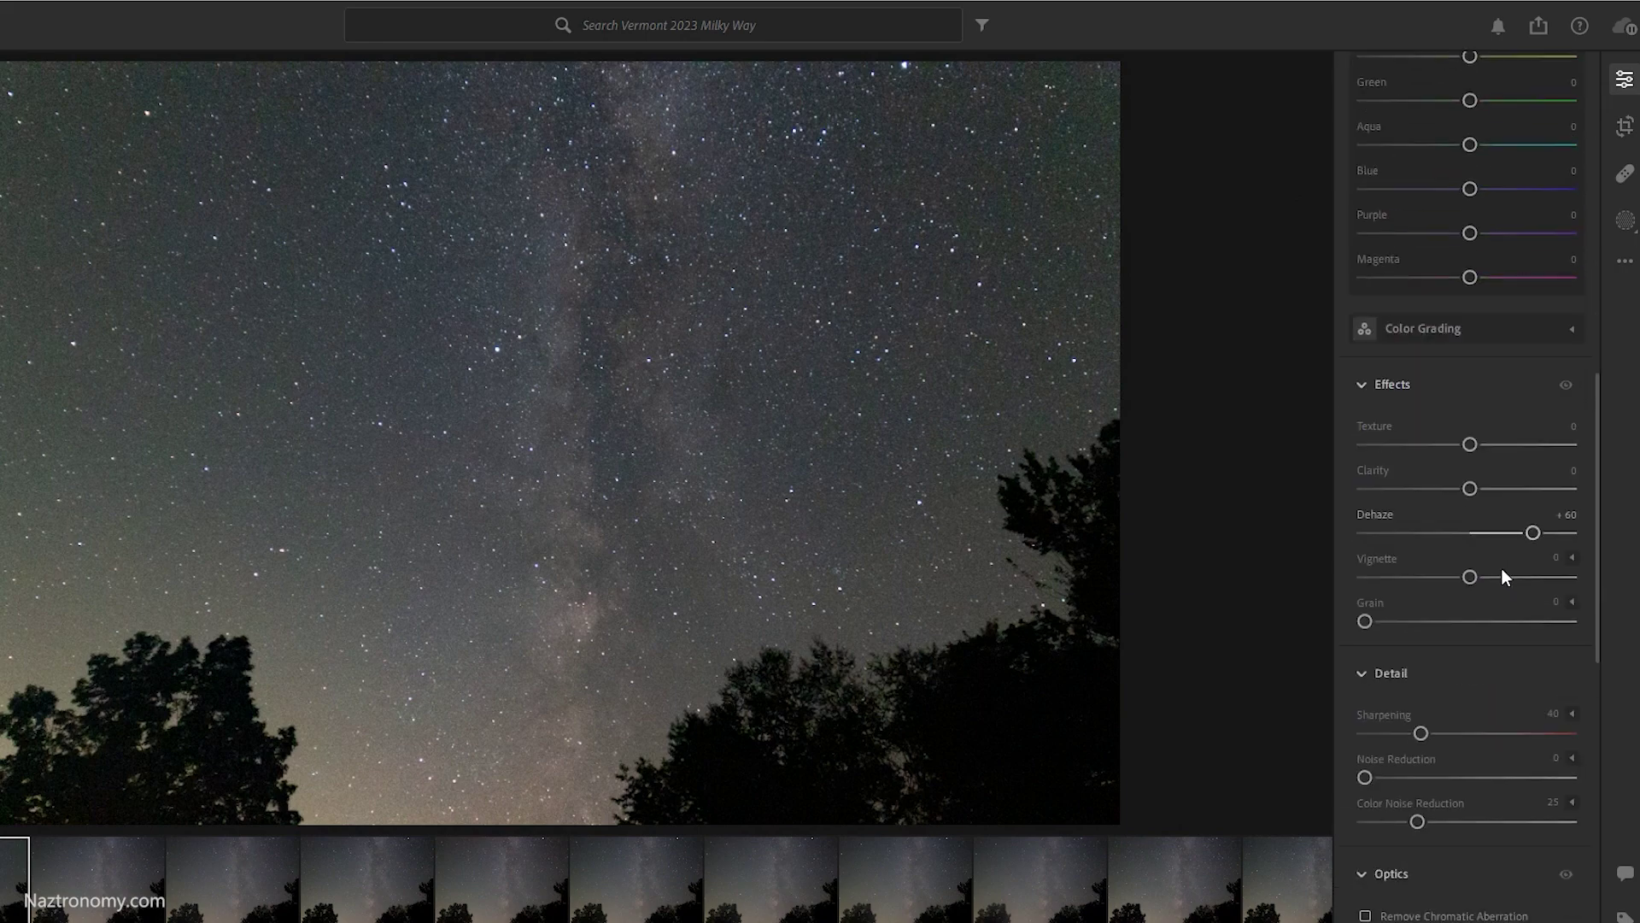
pyautogui.scroll(-3, 1504, 577)
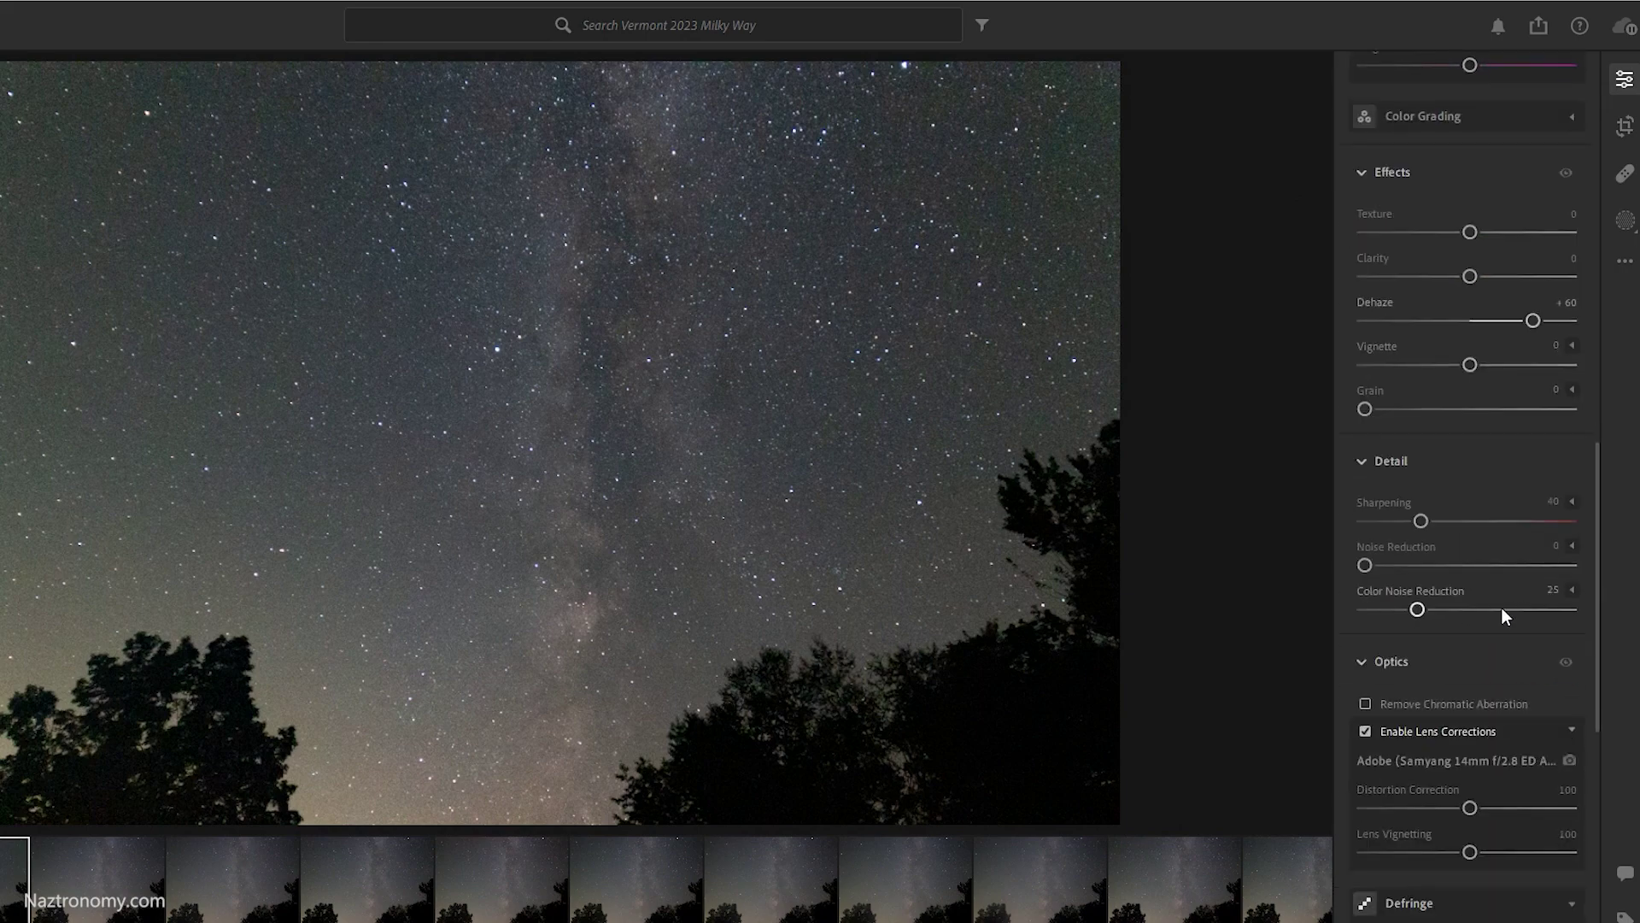
# - Check the stars at 100%, set Noise Reduction to 15, compare, then return to full view
pyautogui.click(658, 390)
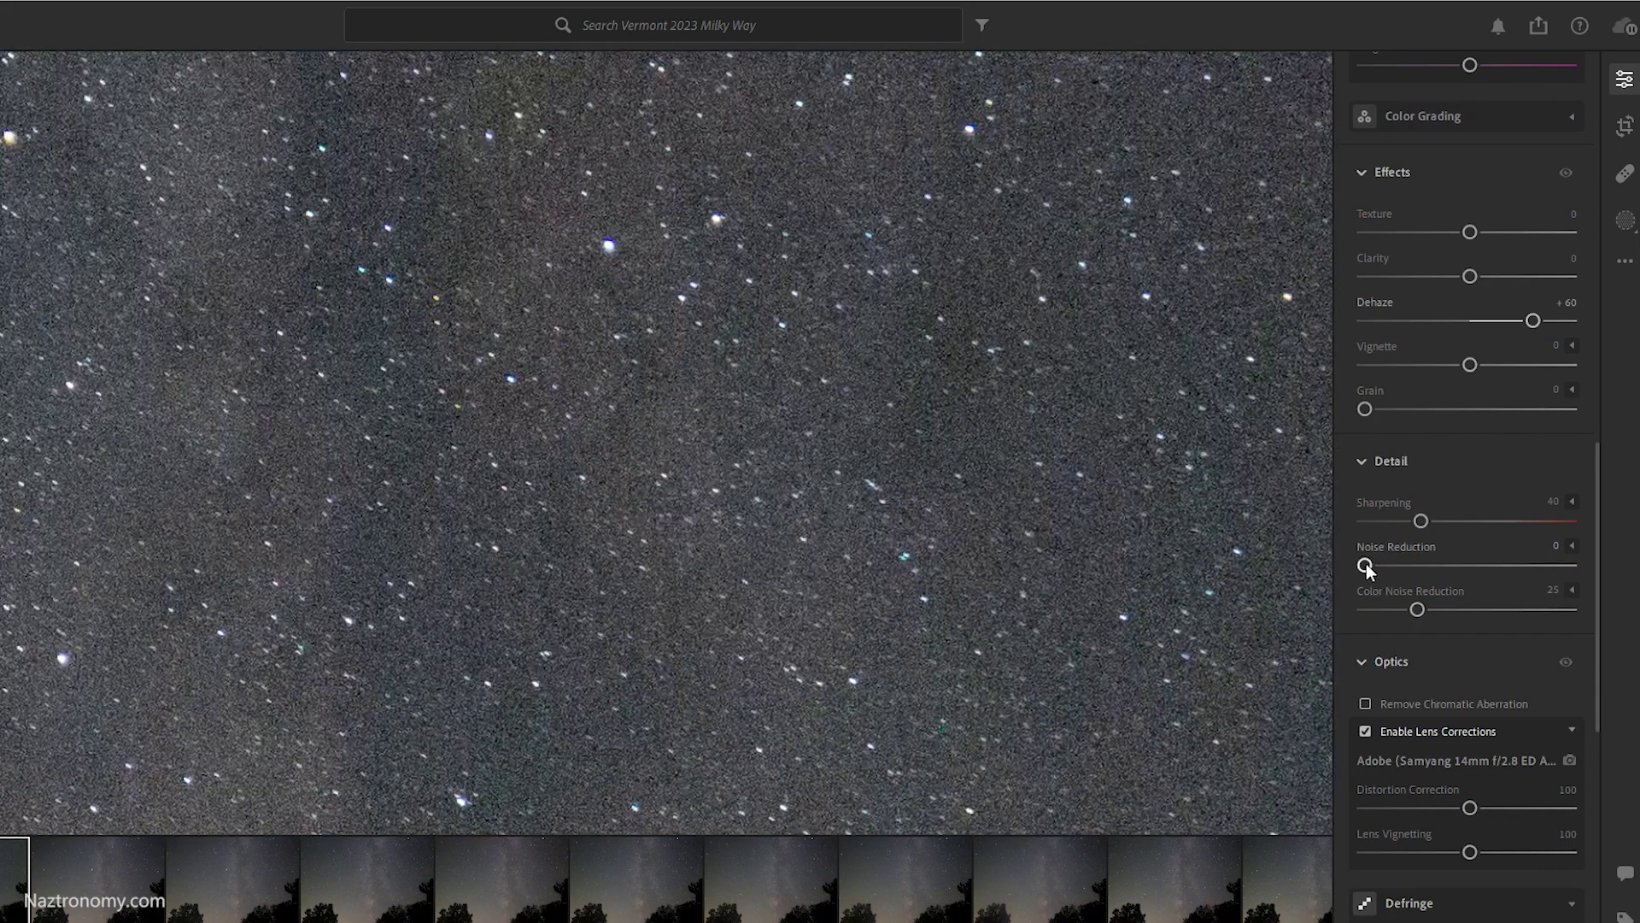
pyautogui.moveTo(1366, 564); pyautogui.dragTo(1398, 566)
pyautogui.hotkey('ctrl', 'z')
pyautogui.click(665, 426)
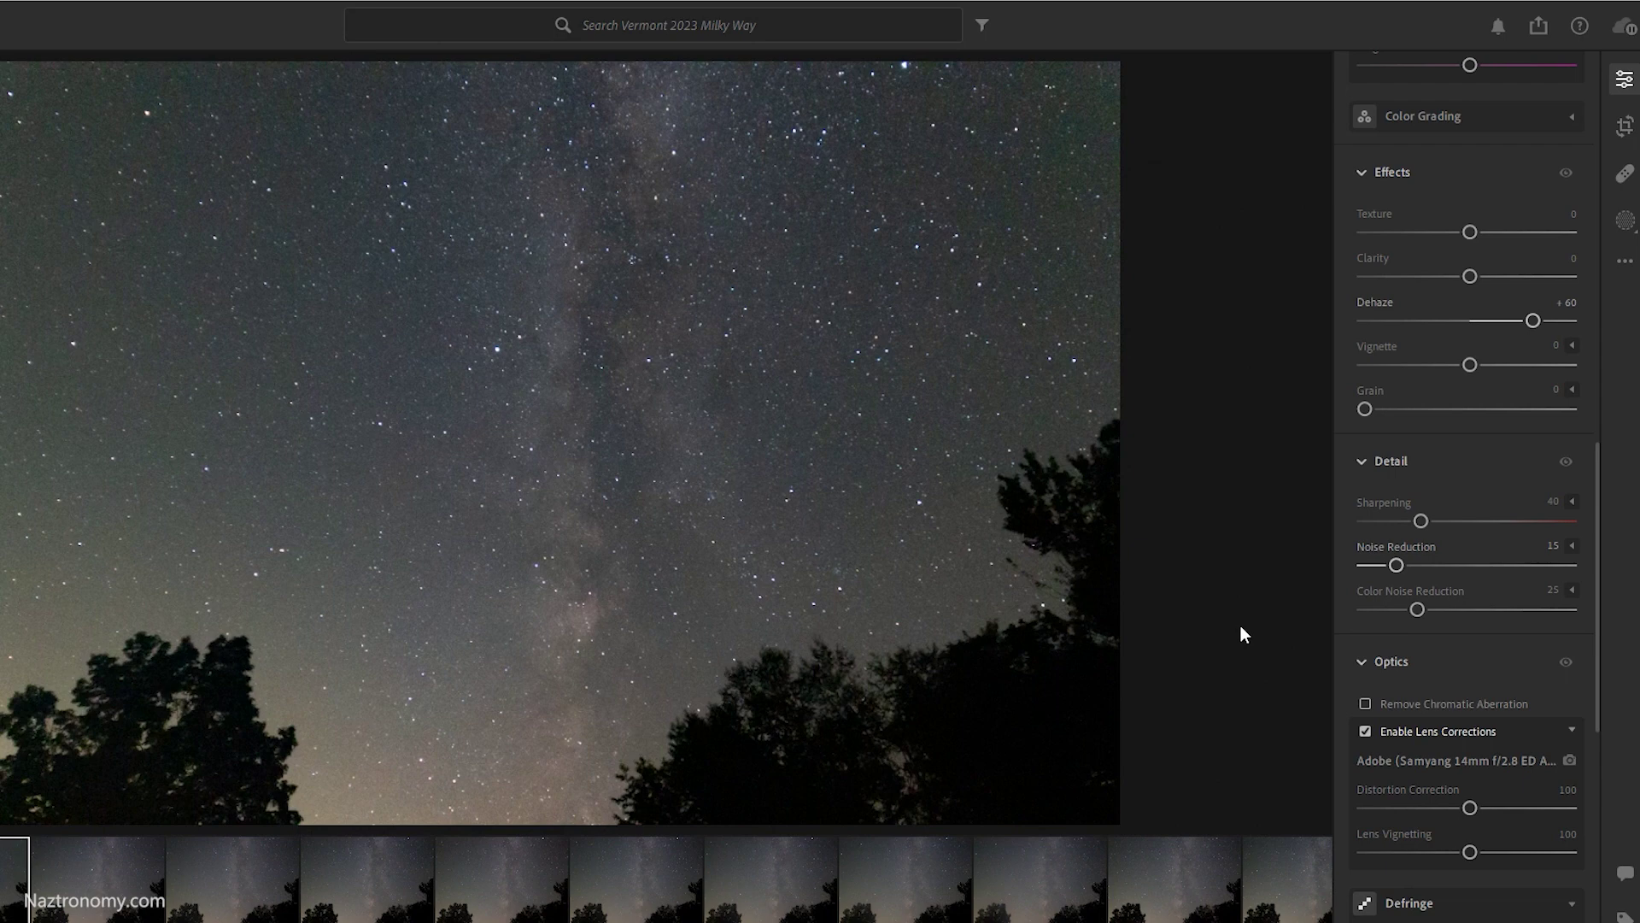
pyautogui.moveTo(1599, 468); pyautogui.dragTo(1631, 365)
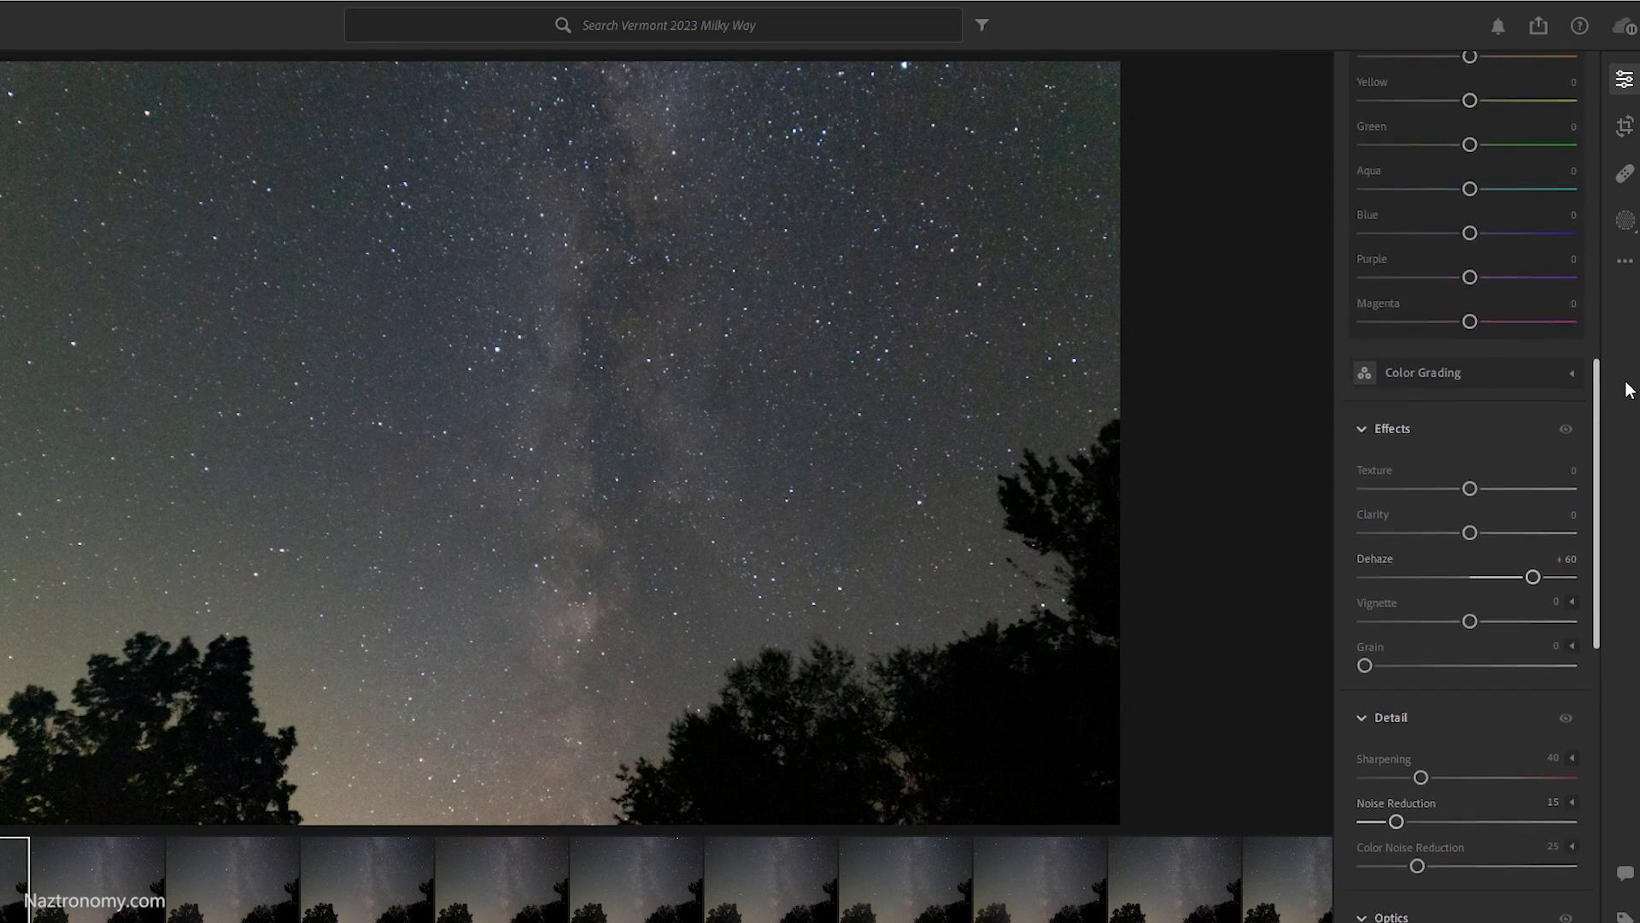
pyautogui.moveTo(1632, 366); pyautogui.dragTo(1633, 251)
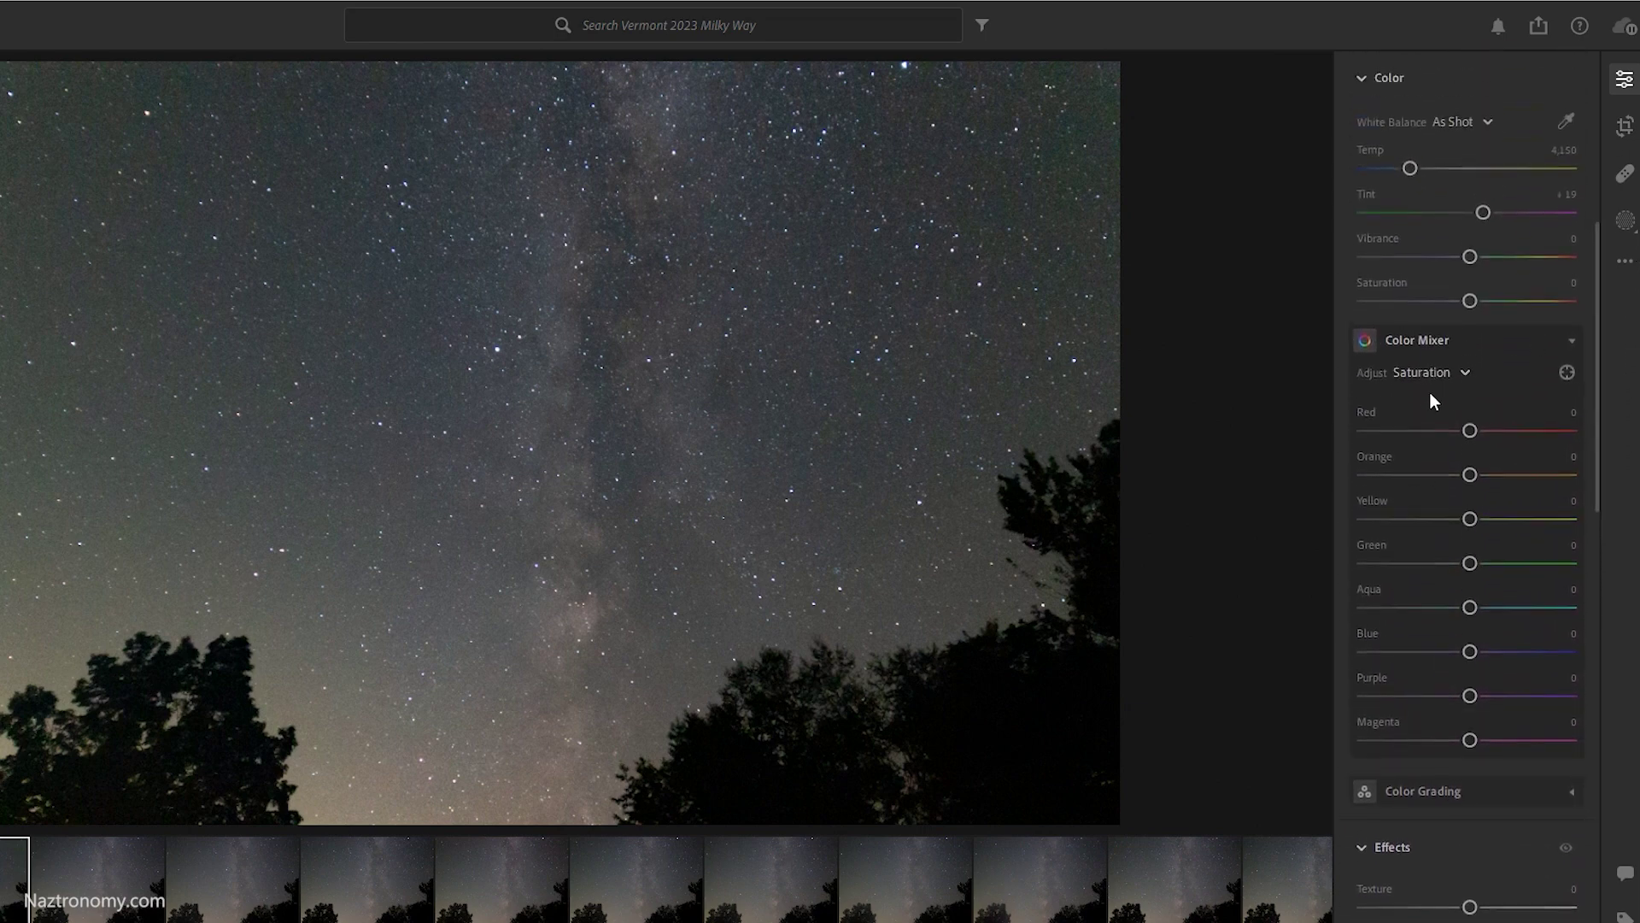
# - Set Color Mixer to Saturation and trial lower Green saturation while inspecting the tint
pyautogui.click(1462, 372)
pyautogui.click(1430, 460)
pyautogui.moveTo(1470, 563)
pyautogui.mouseDown()
pyautogui.moveTo(1341, 565)
pyautogui.moveTo(1463, 564)
pyautogui.mouseUp()
pyautogui.click(62, 319)
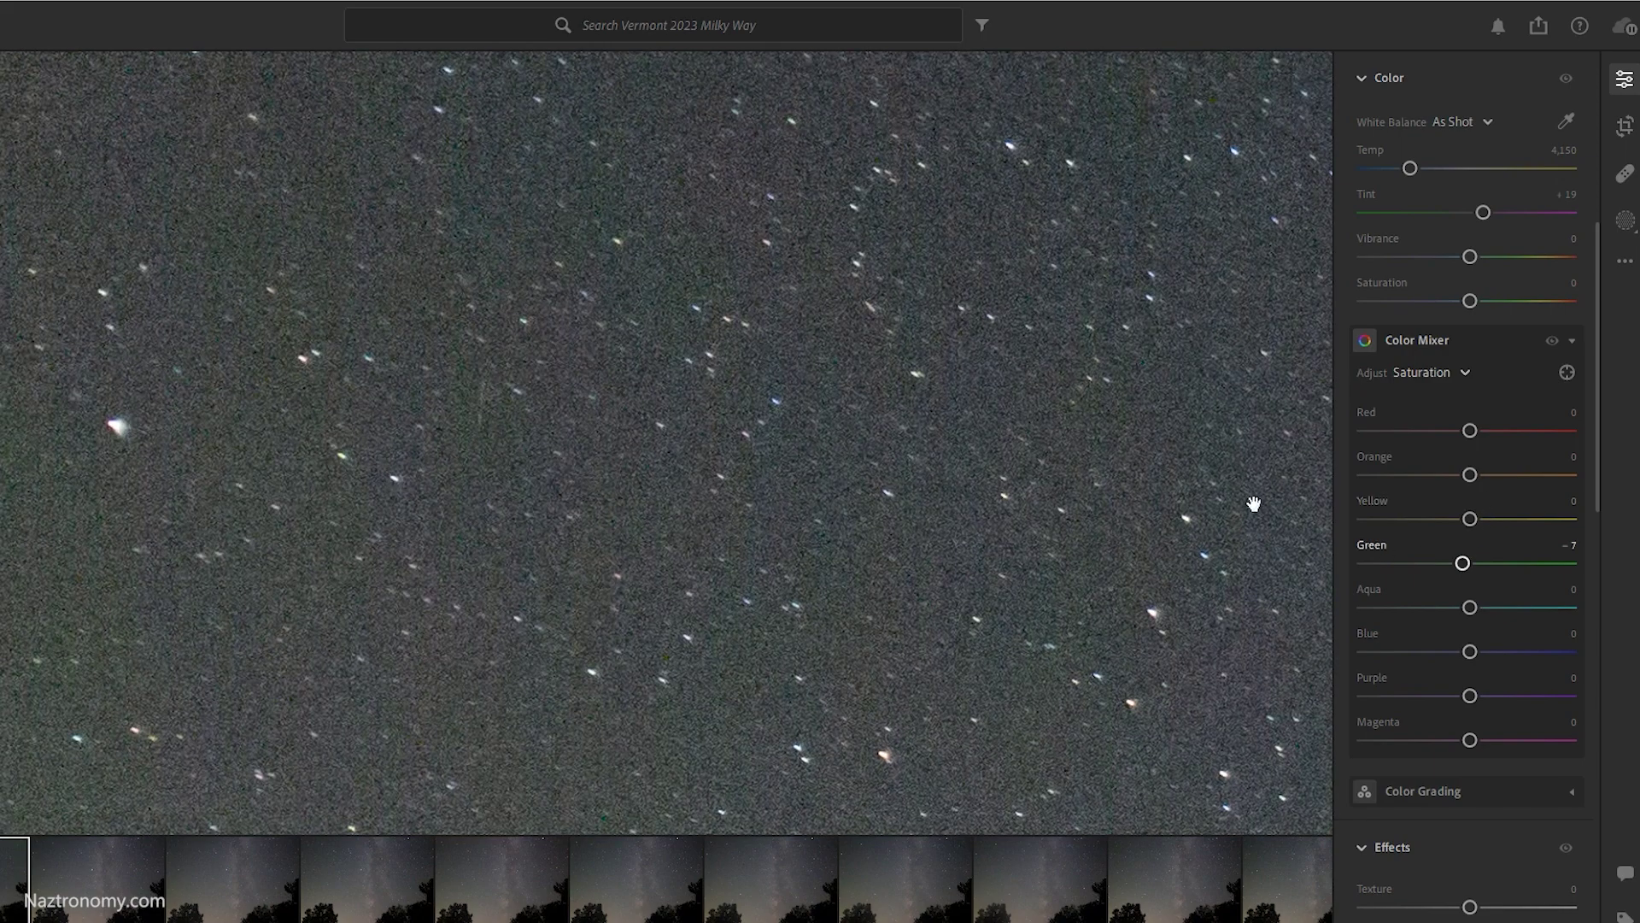
pyautogui.press('z')
pyautogui.moveTo(1464, 565)
pyautogui.mouseDown()
pyautogui.moveTo(1262, 571)
pyautogui.moveTo(1473, 576)
pyautogui.mouseUp()
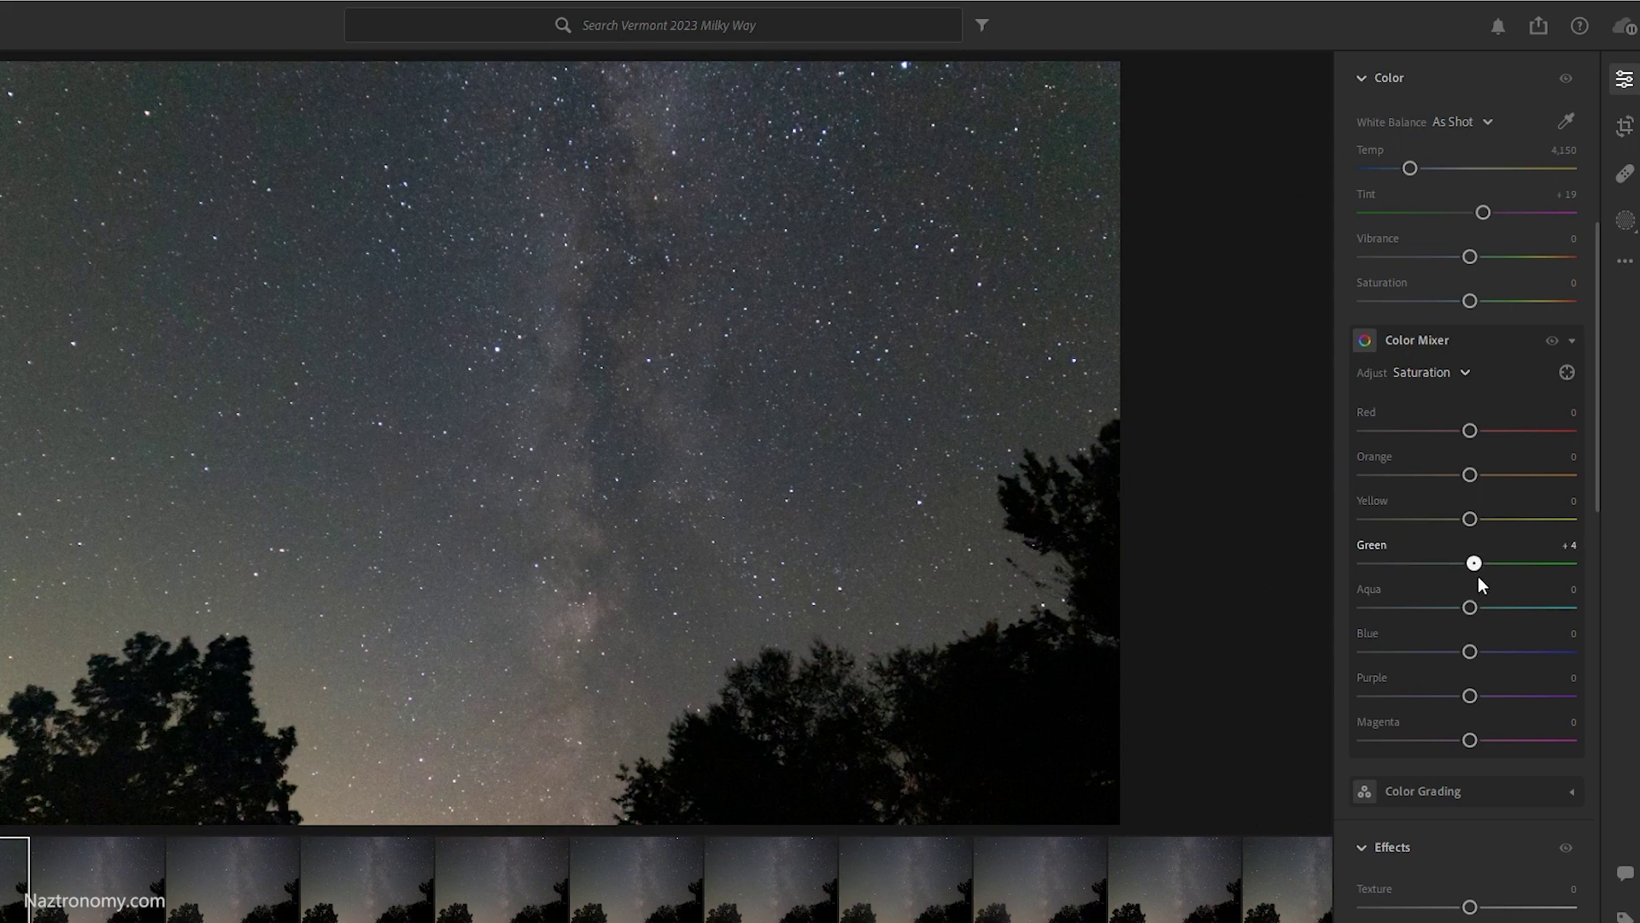
pyautogui.hotkey('ctrl', 'z')
# - Check the treeline, compare with the mixer hidden, and settle Green saturation at -86
pyautogui.click(24, 722)
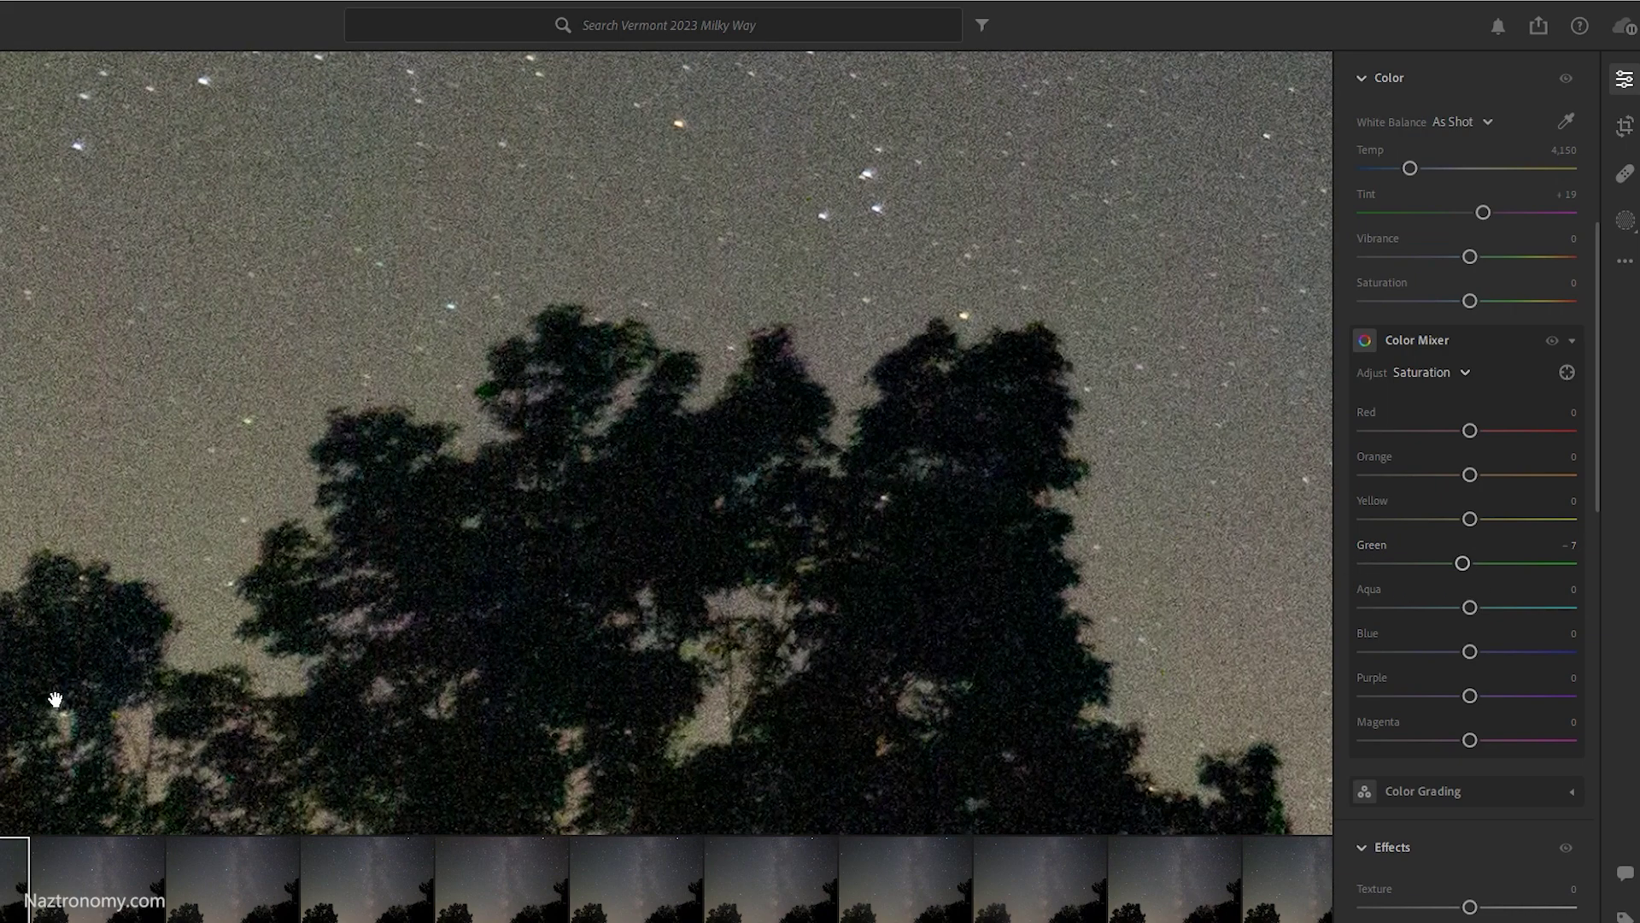
pyautogui.moveTo(1462, 563); pyautogui.dragTo(1403, 574)
pyautogui.click(597, 484)
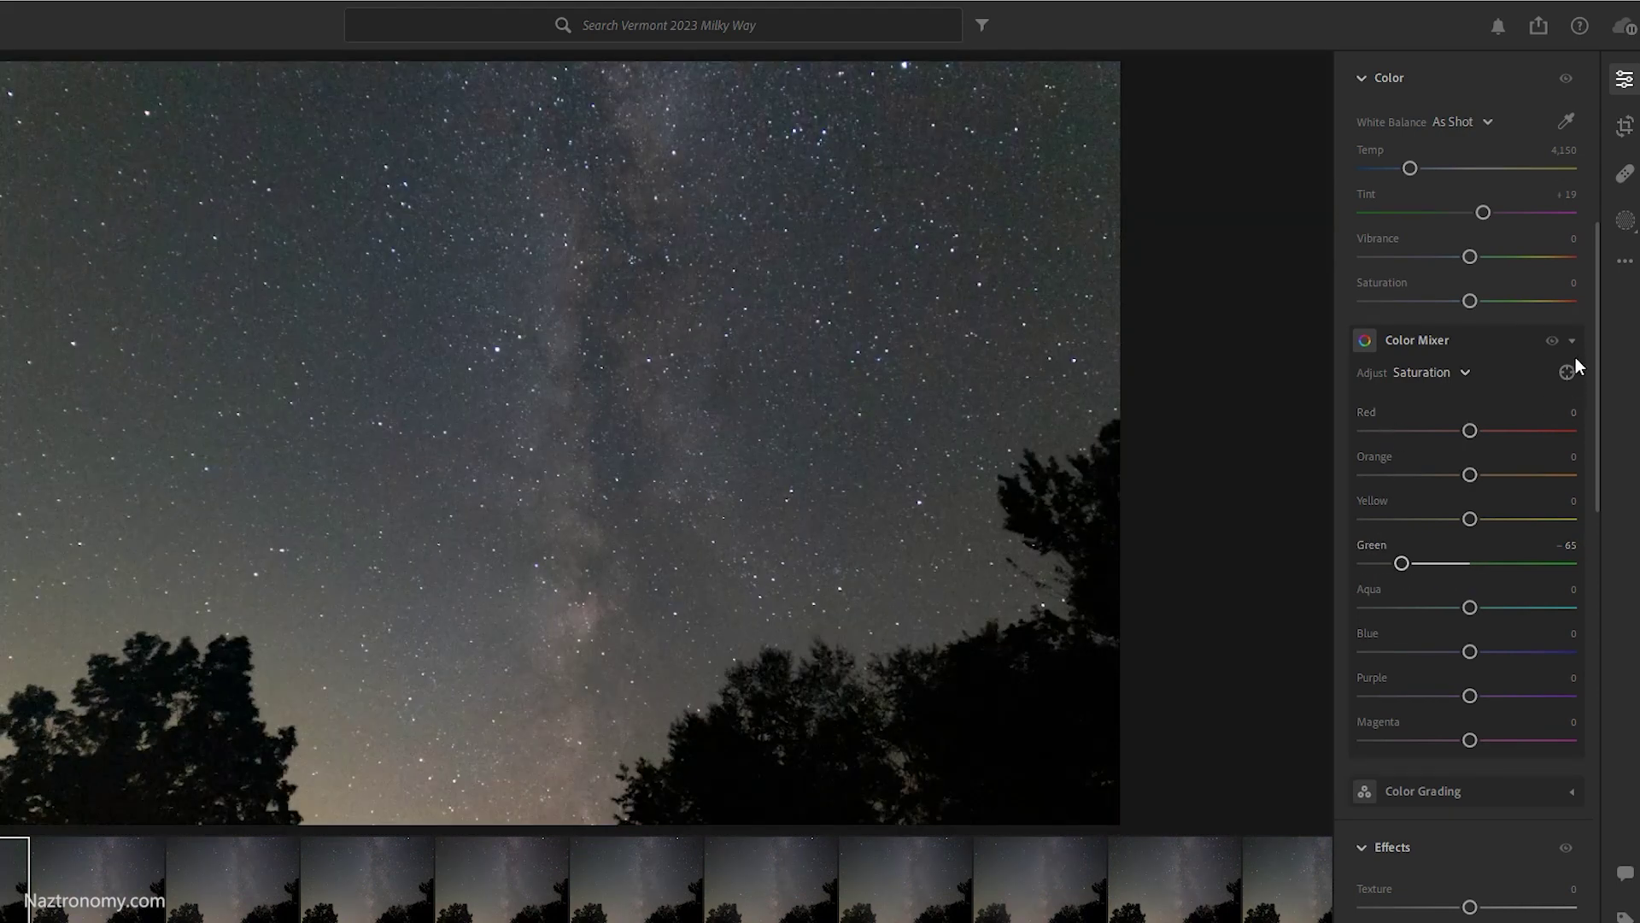
pyautogui.click(1553, 344)
pyautogui.click(1553, 345)
pyautogui.click(1555, 344)
pyautogui.moveTo(1400, 565); pyautogui.dragTo(1380, 565)
pyautogui.moveTo(1472, 434); pyautogui.dragTo(1503, 430)
pyautogui.click(582, 605)
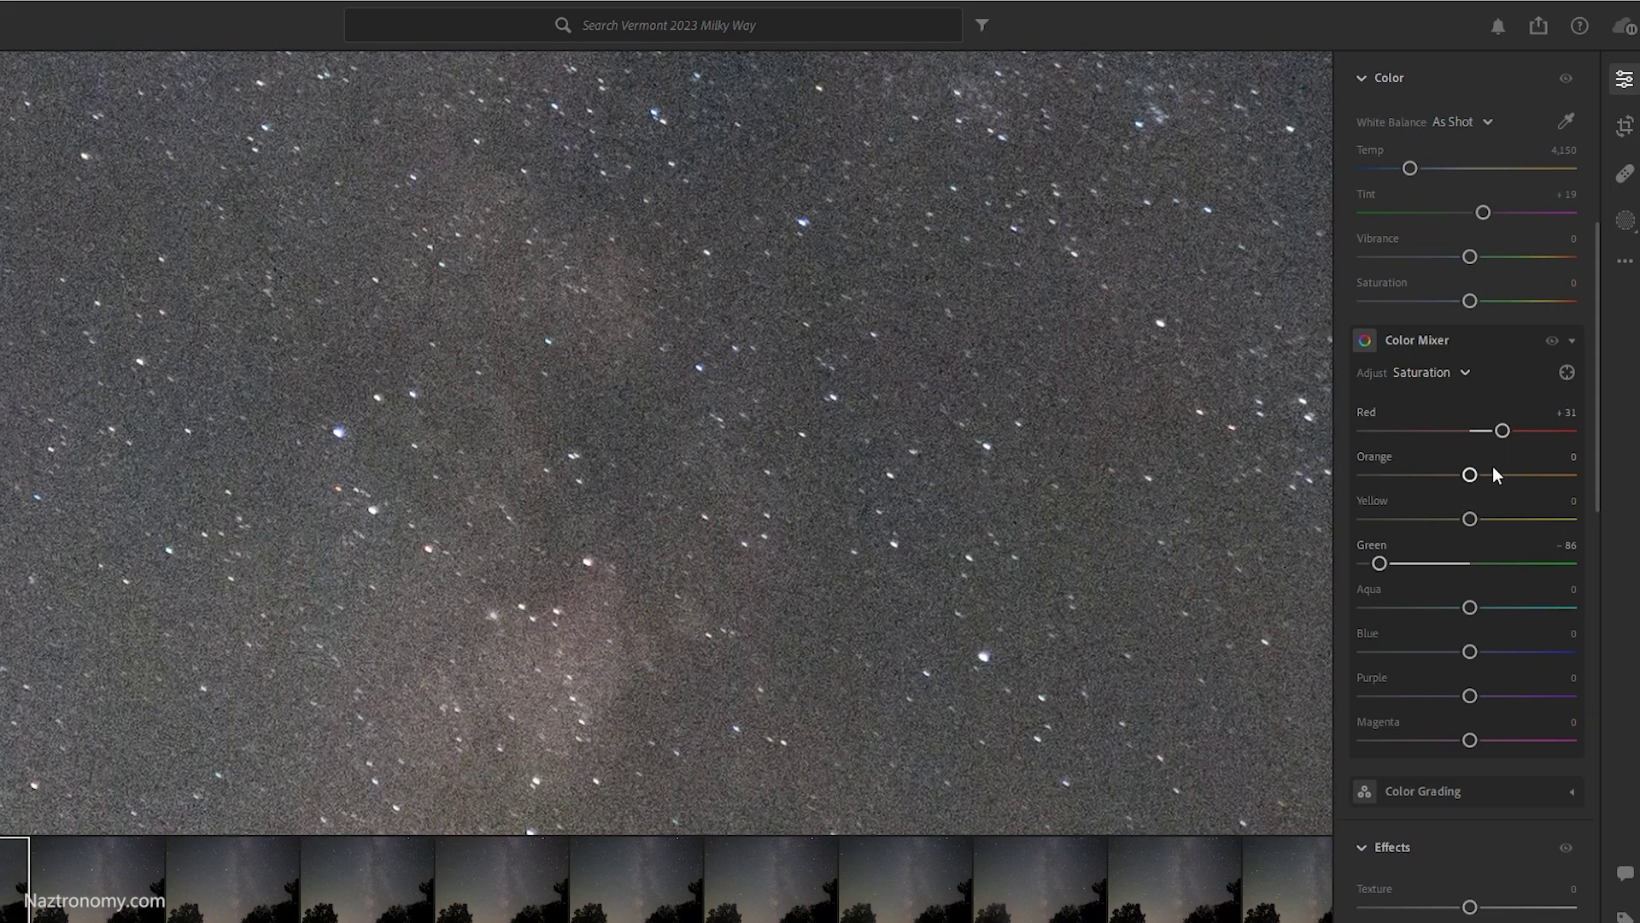
pyautogui.moveTo(1503, 431)
pyautogui.mouseDown()
pyautogui.moveTo(1604, 438)
pyautogui.moveTo(1490, 442)
pyautogui.mouseUp()
pyautogui.click(908, 519)
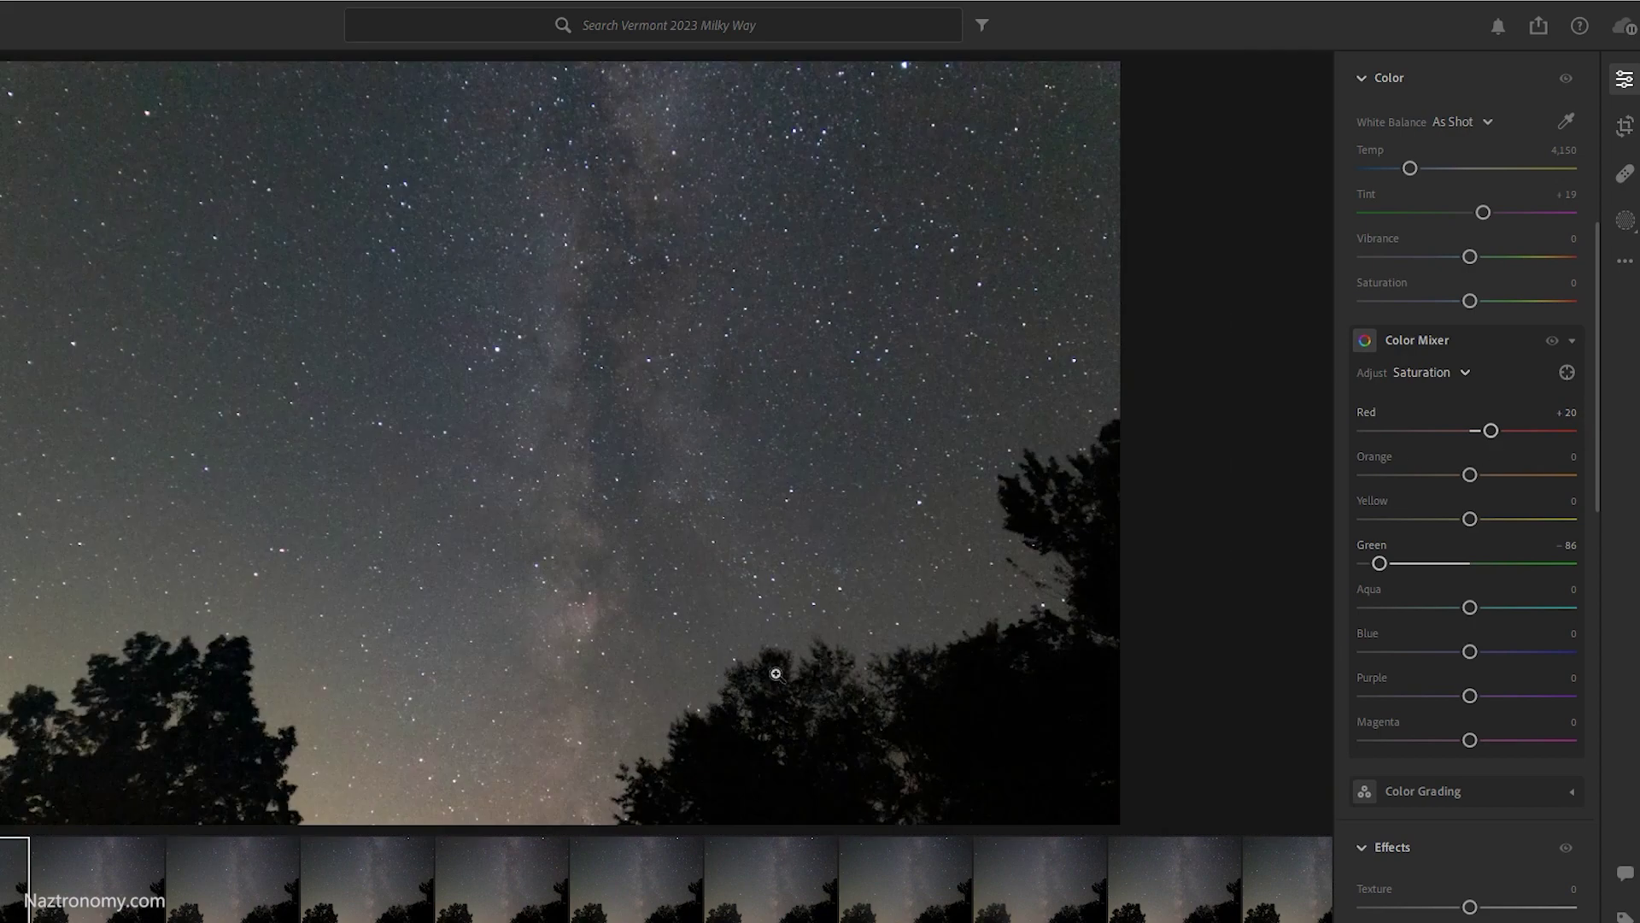
pyautogui.click(127, 885)
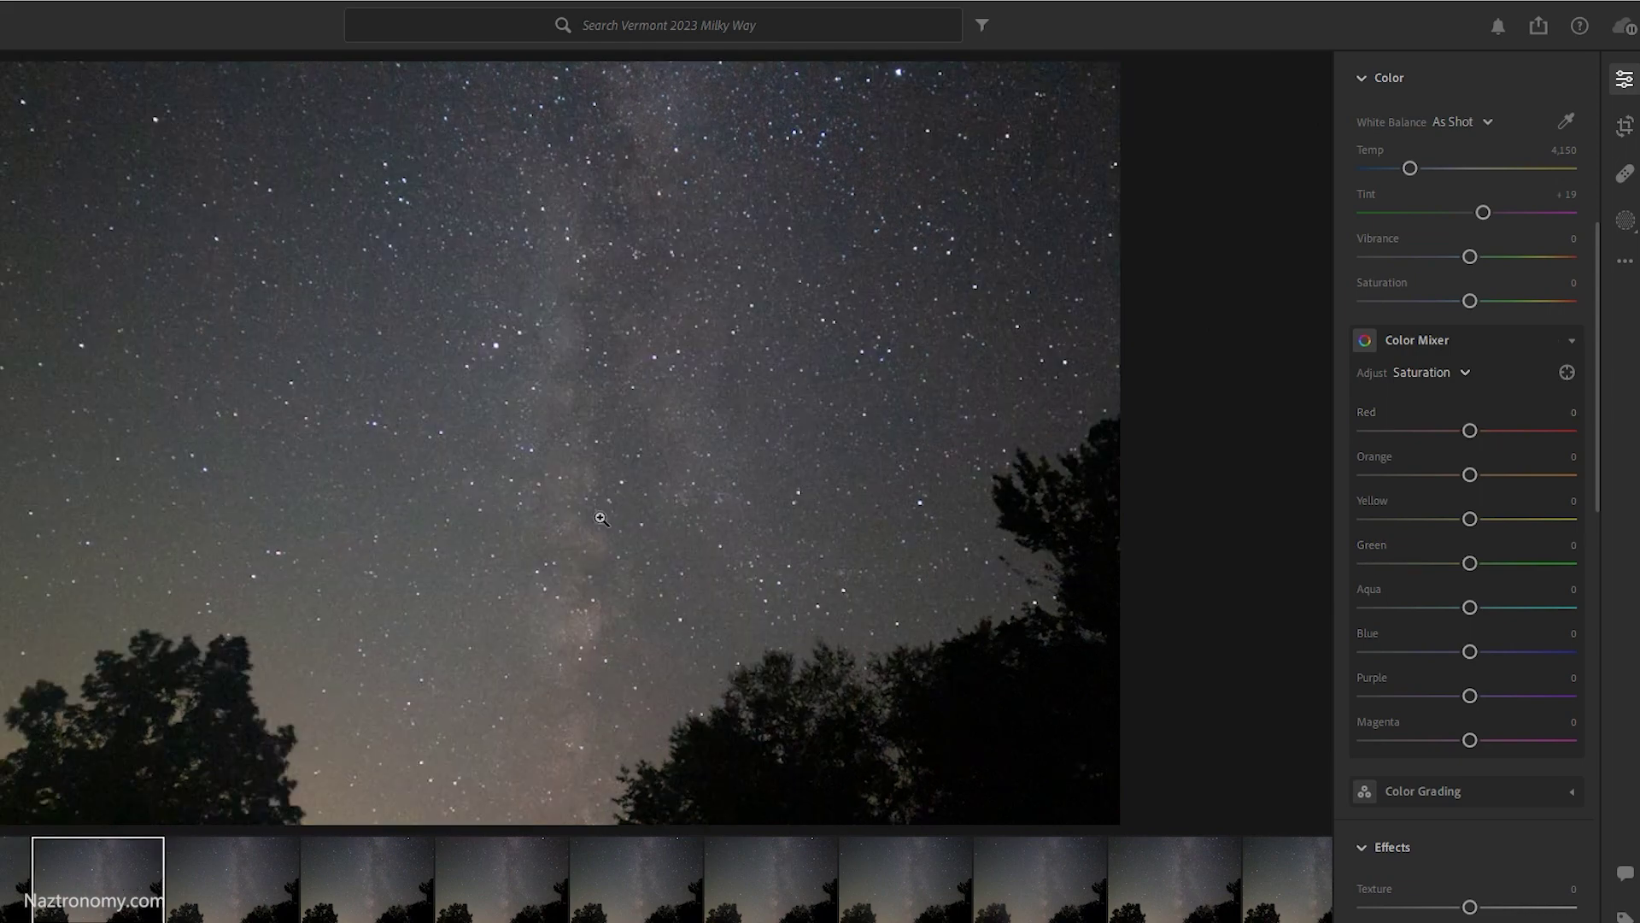
pyautogui.click(27, 867)
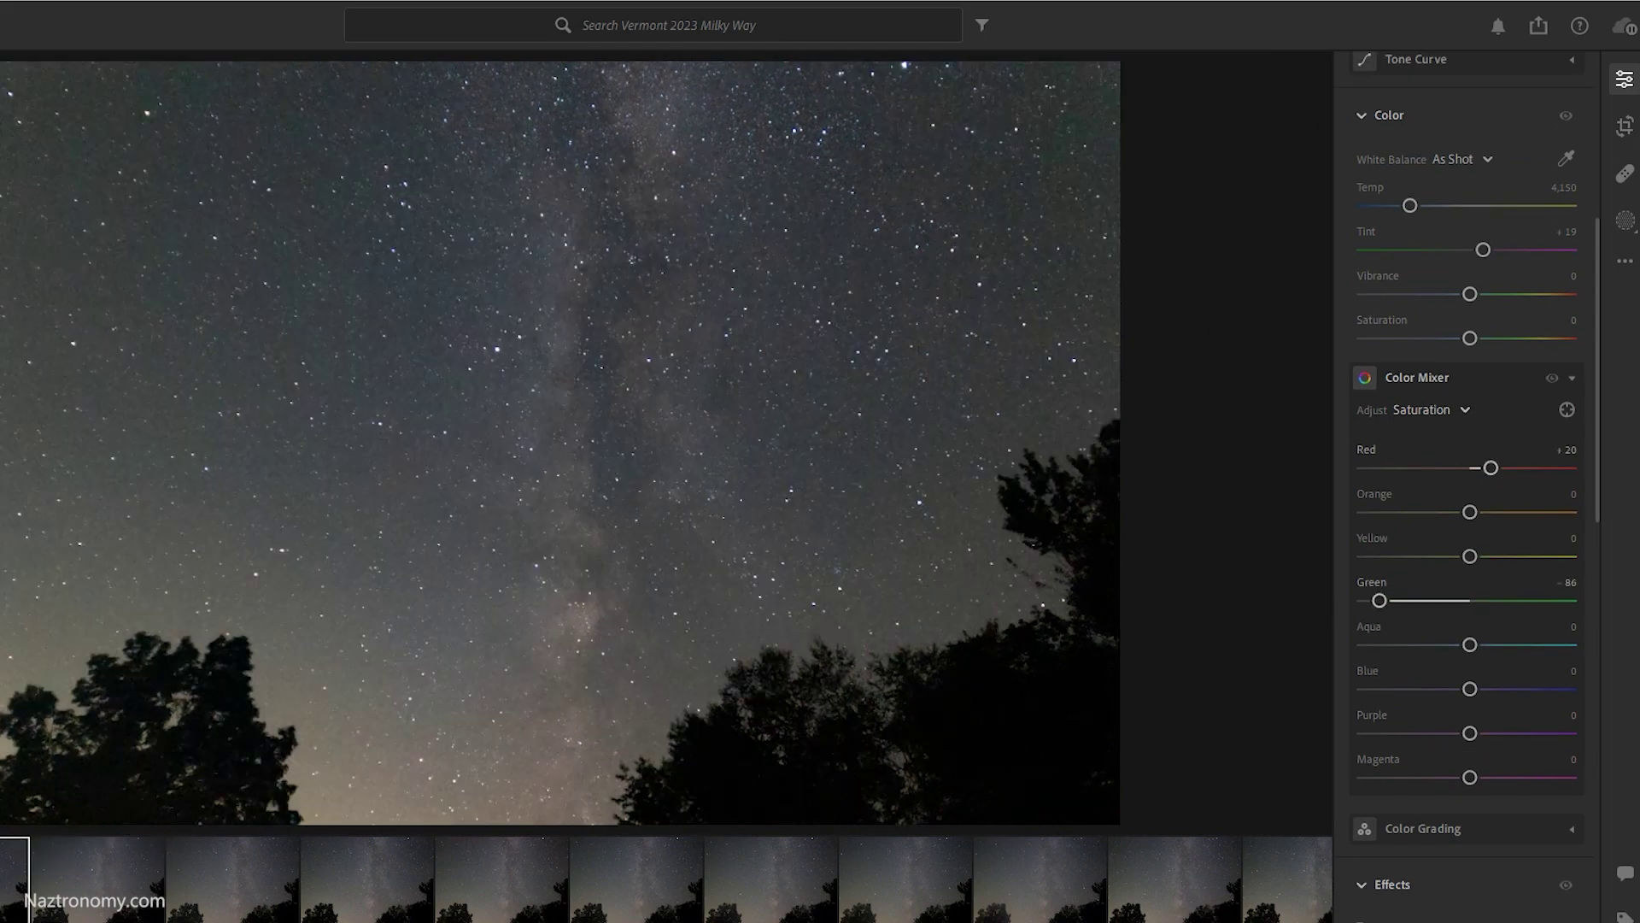
pyautogui.click(141, 886)
pyautogui.click(30, 879)
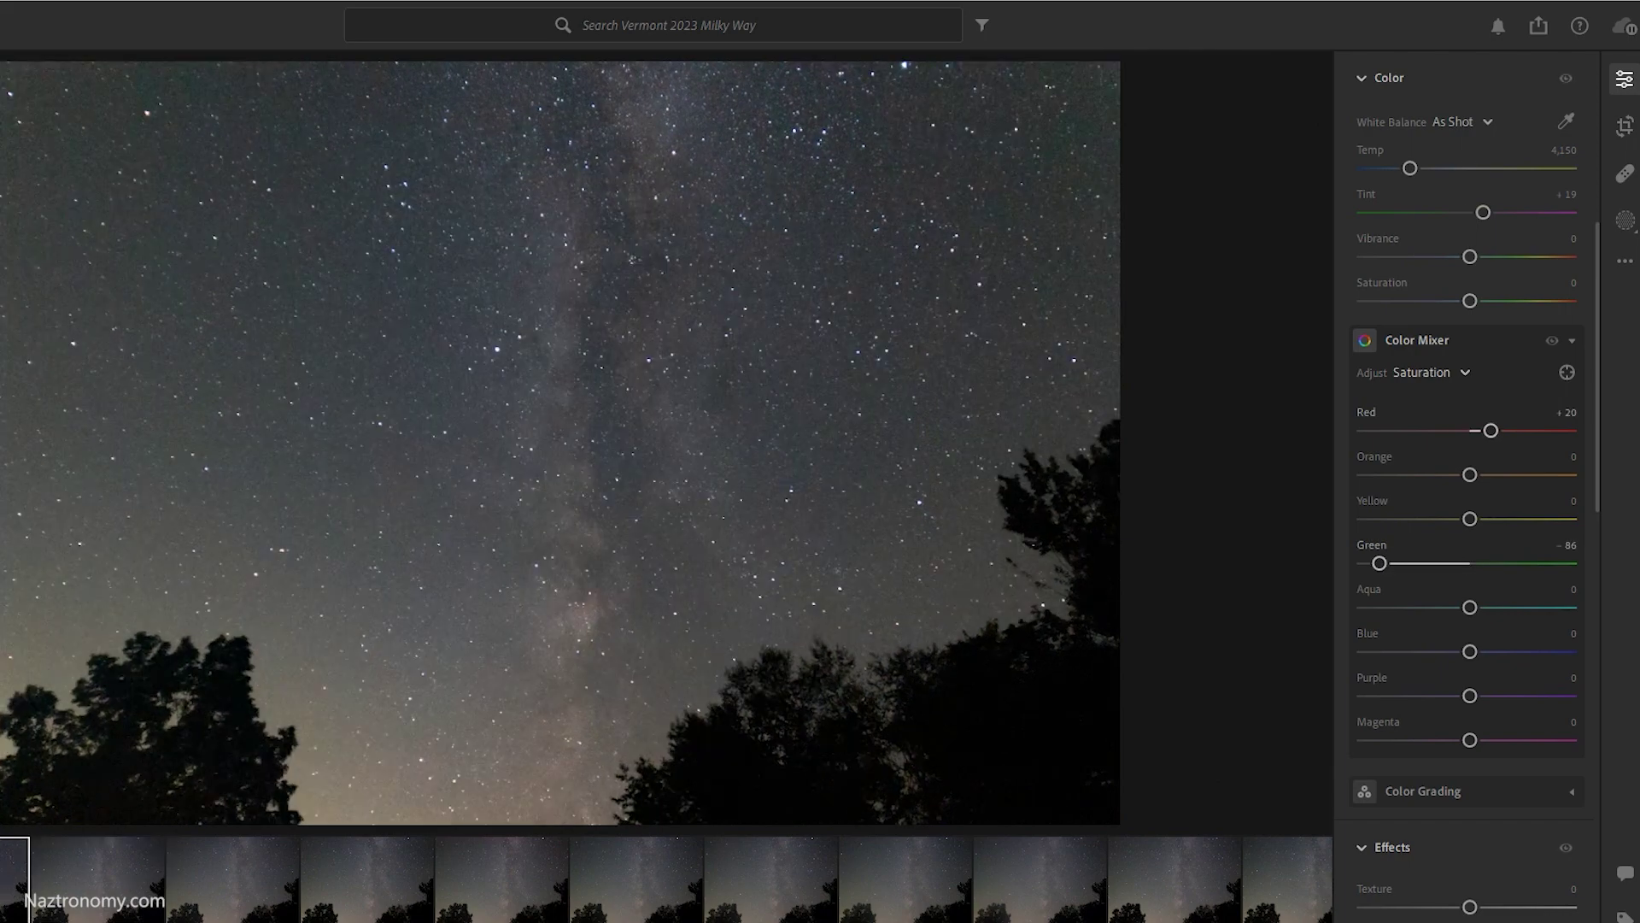
# - Copy the first photo's Red +20 / Green -86 edits and paste them onto the second photo
pyautogui.hotkey('ctrl', 'c')
pyautogui.rightClick(15, 875)
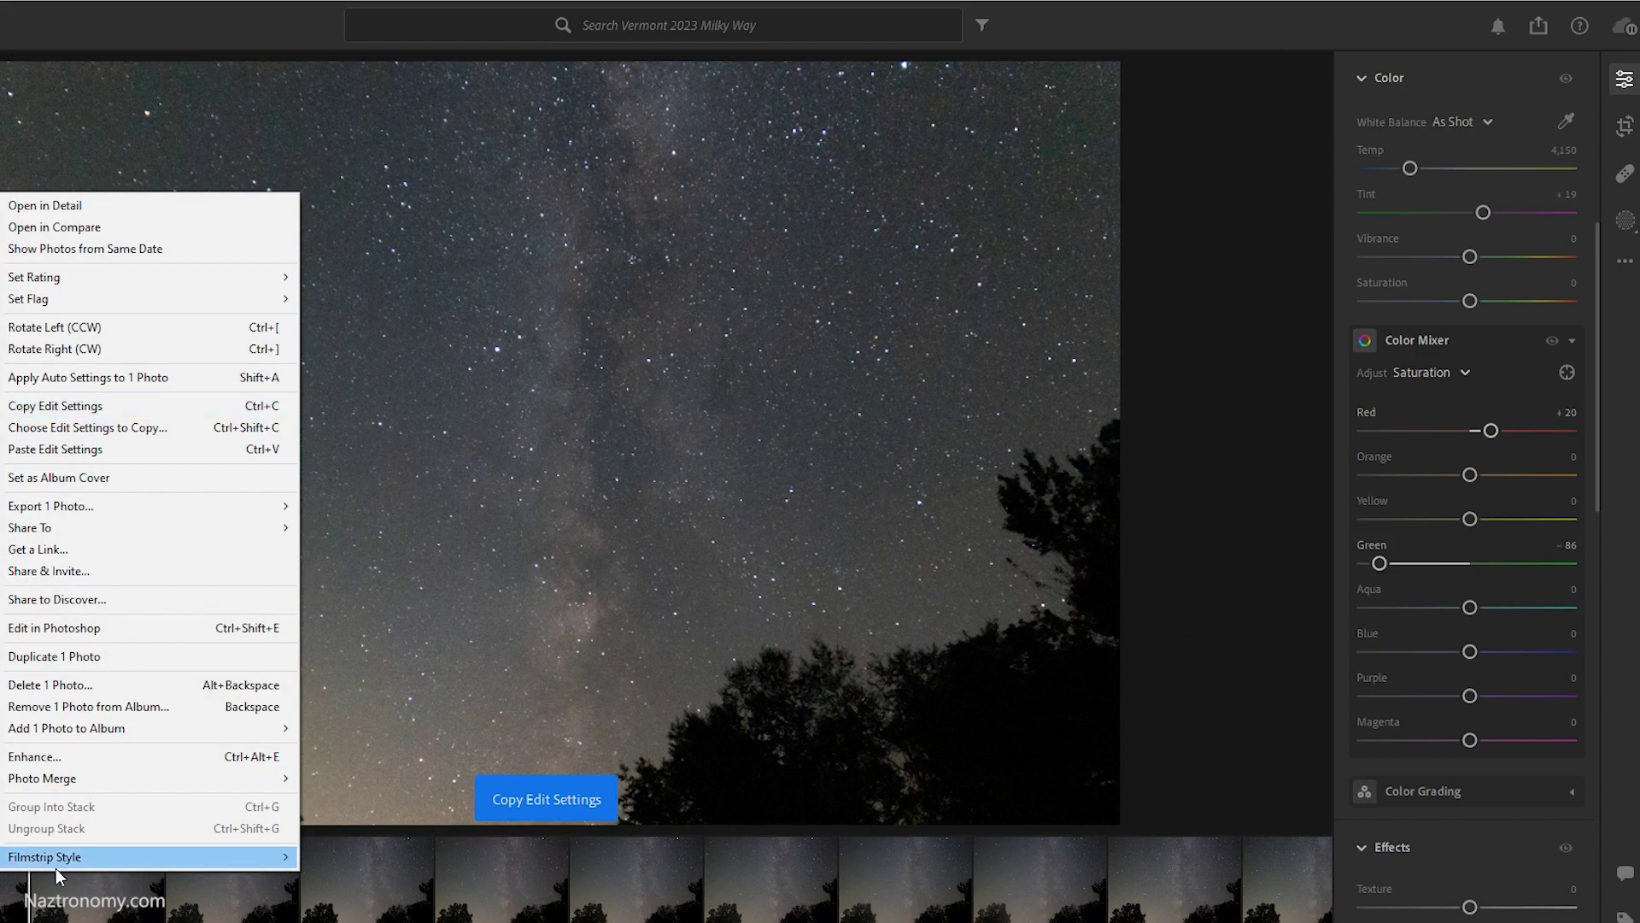
pyautogui.click(84, 896)
pyautogui.rightClick(96, 891)
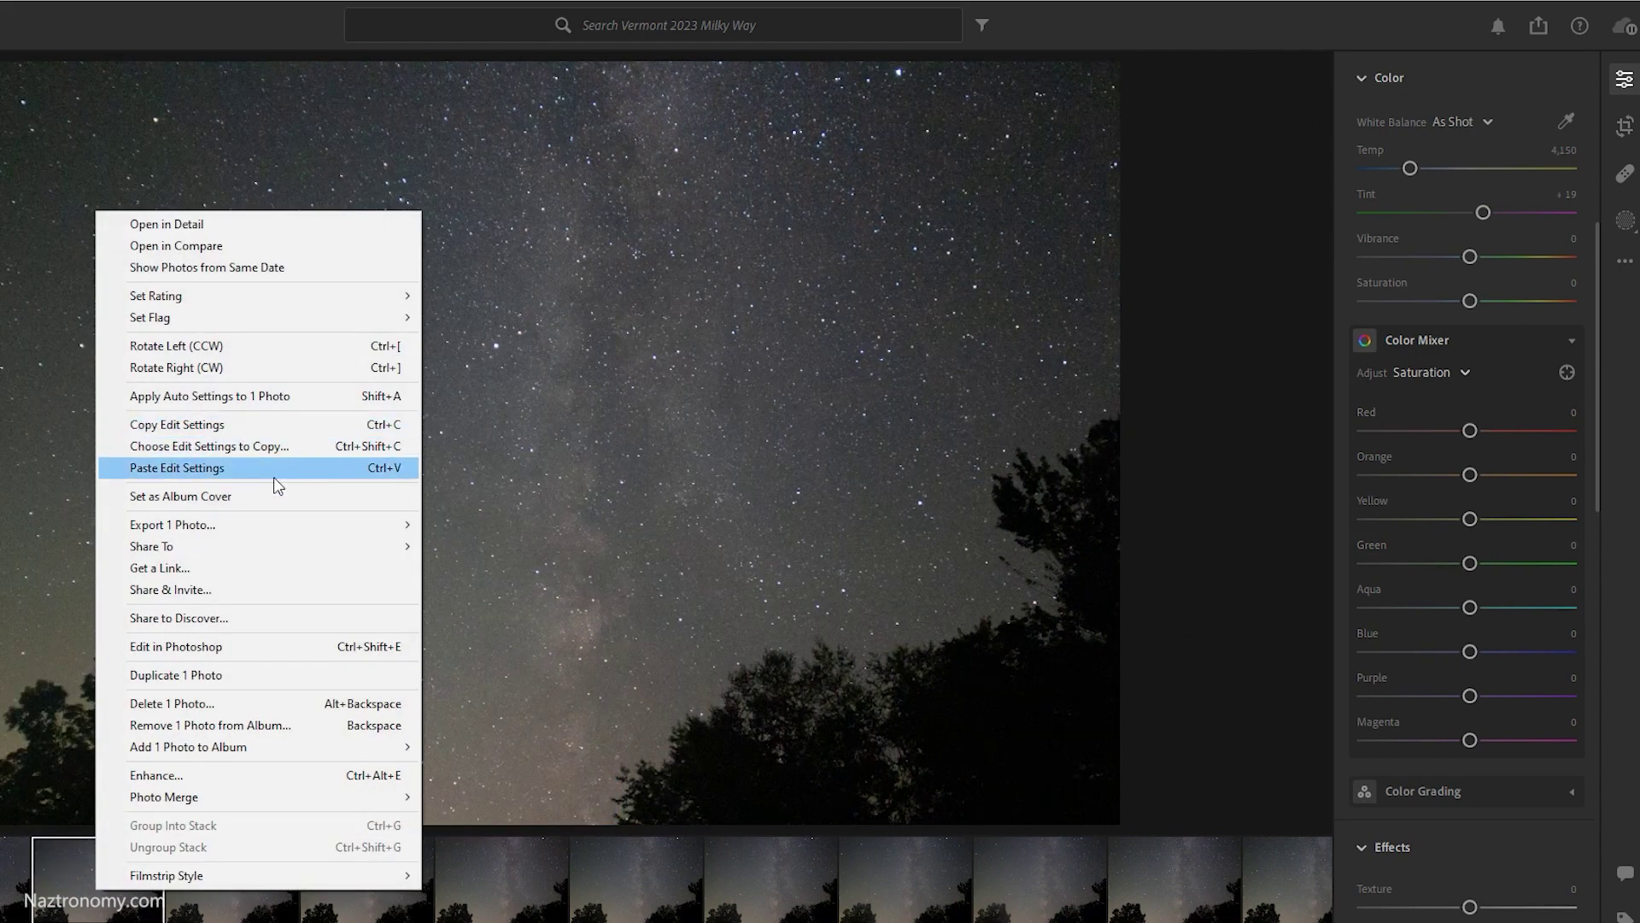
pyautogui.click(234, 467)
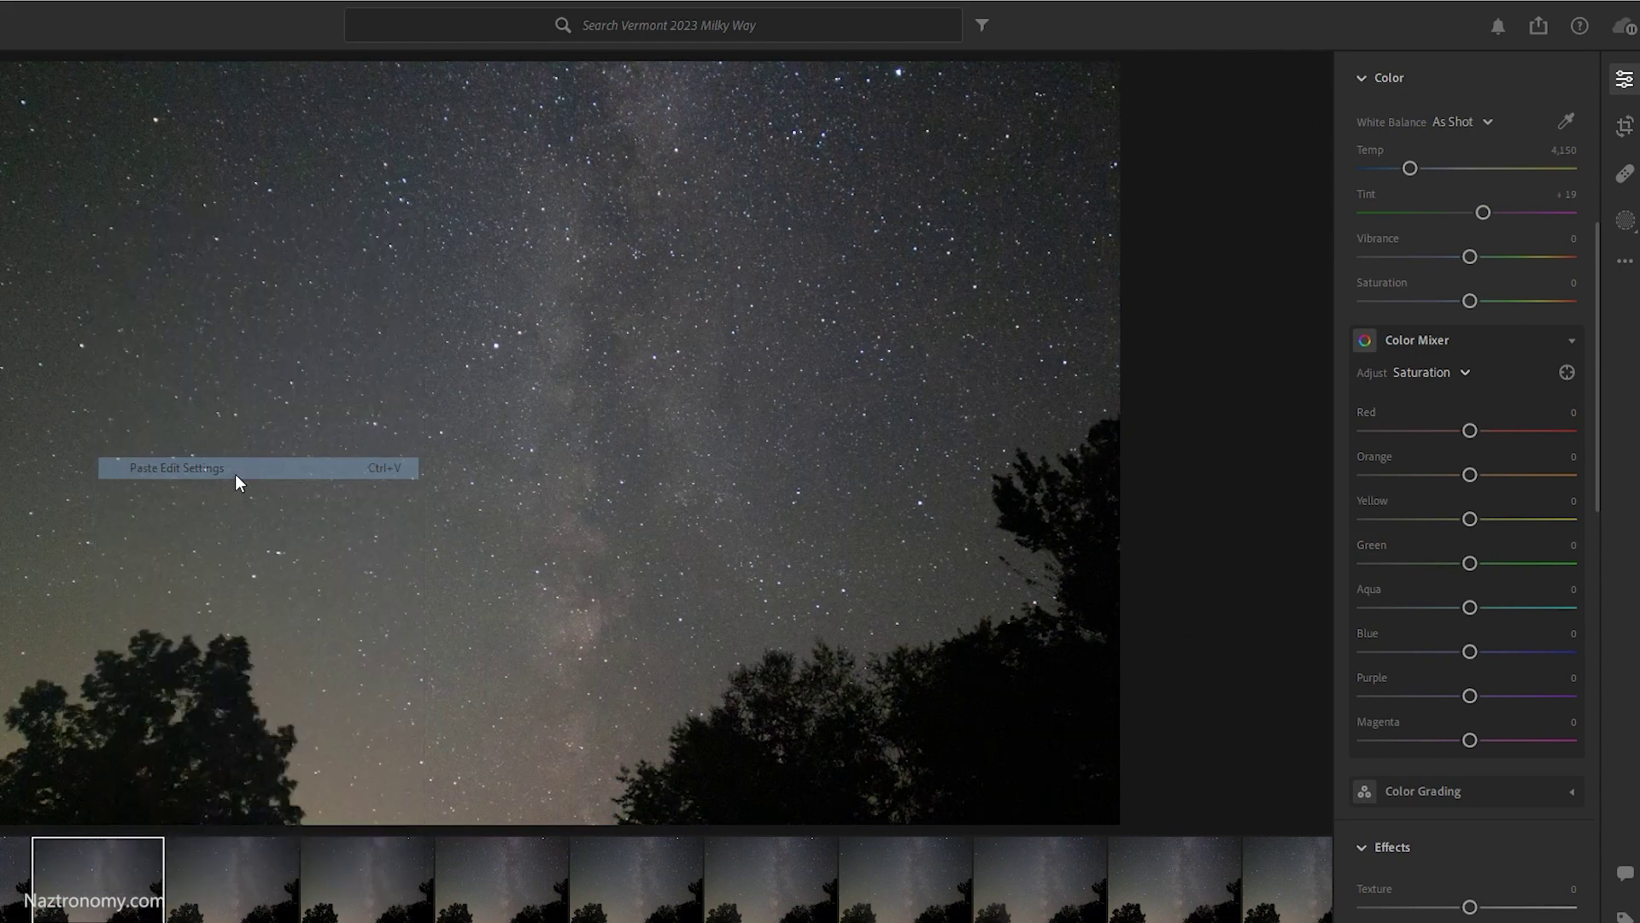
pyautogui.click(235, 898)
pyautogui.click(135, 885)
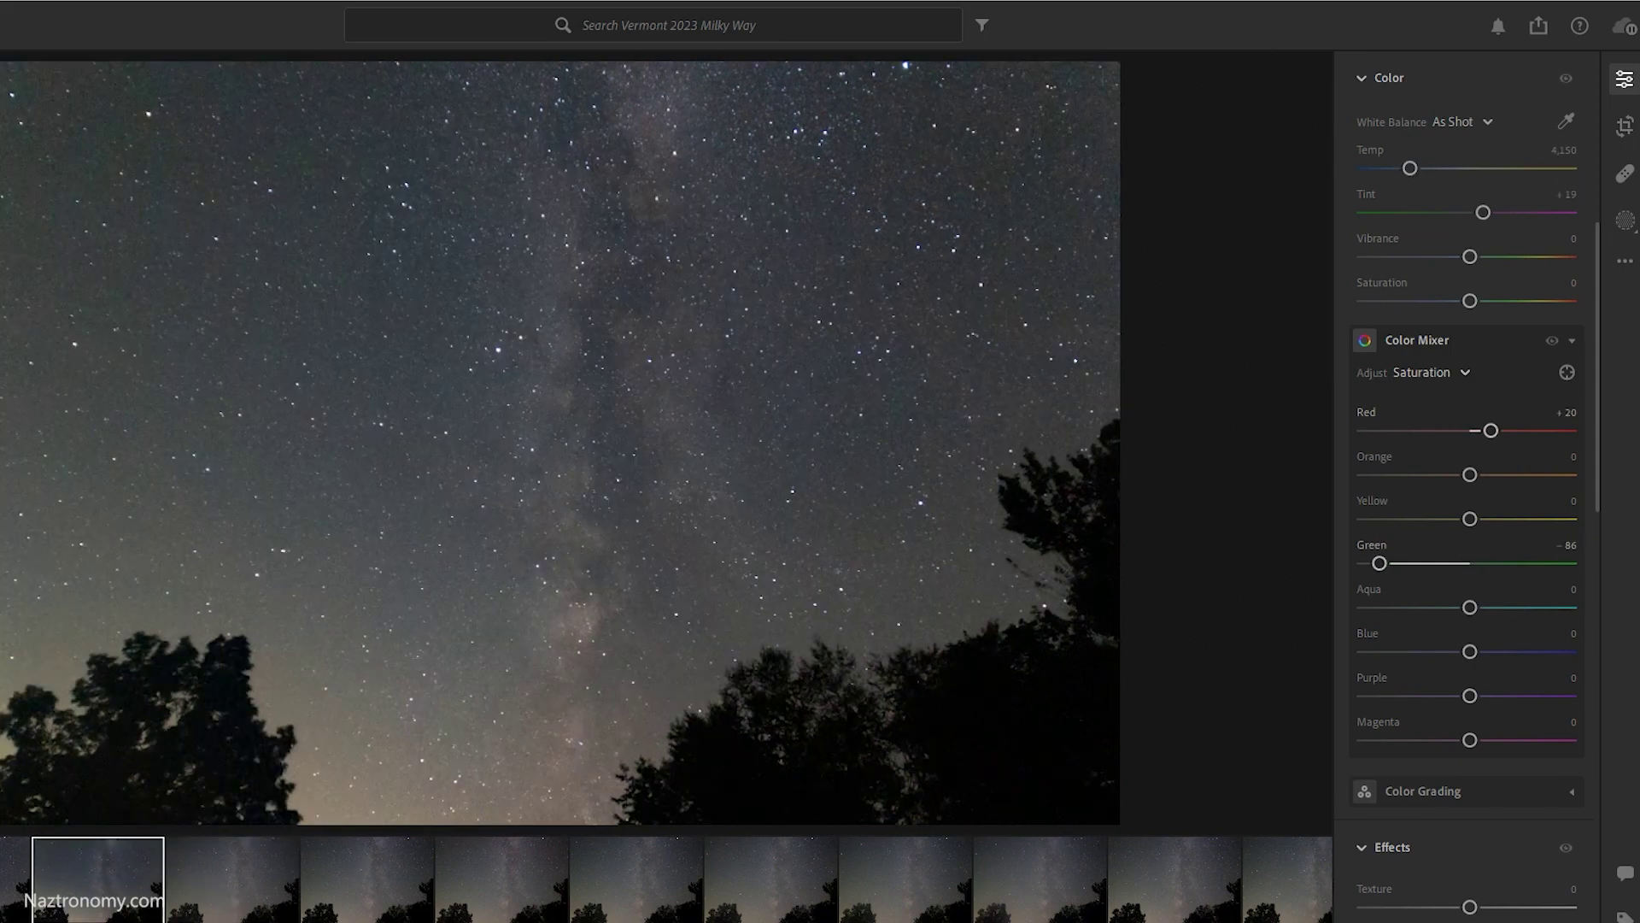
# - Paste the copied edit settings onto a later, hazier frame from the album grid
pyautogui.press('g')
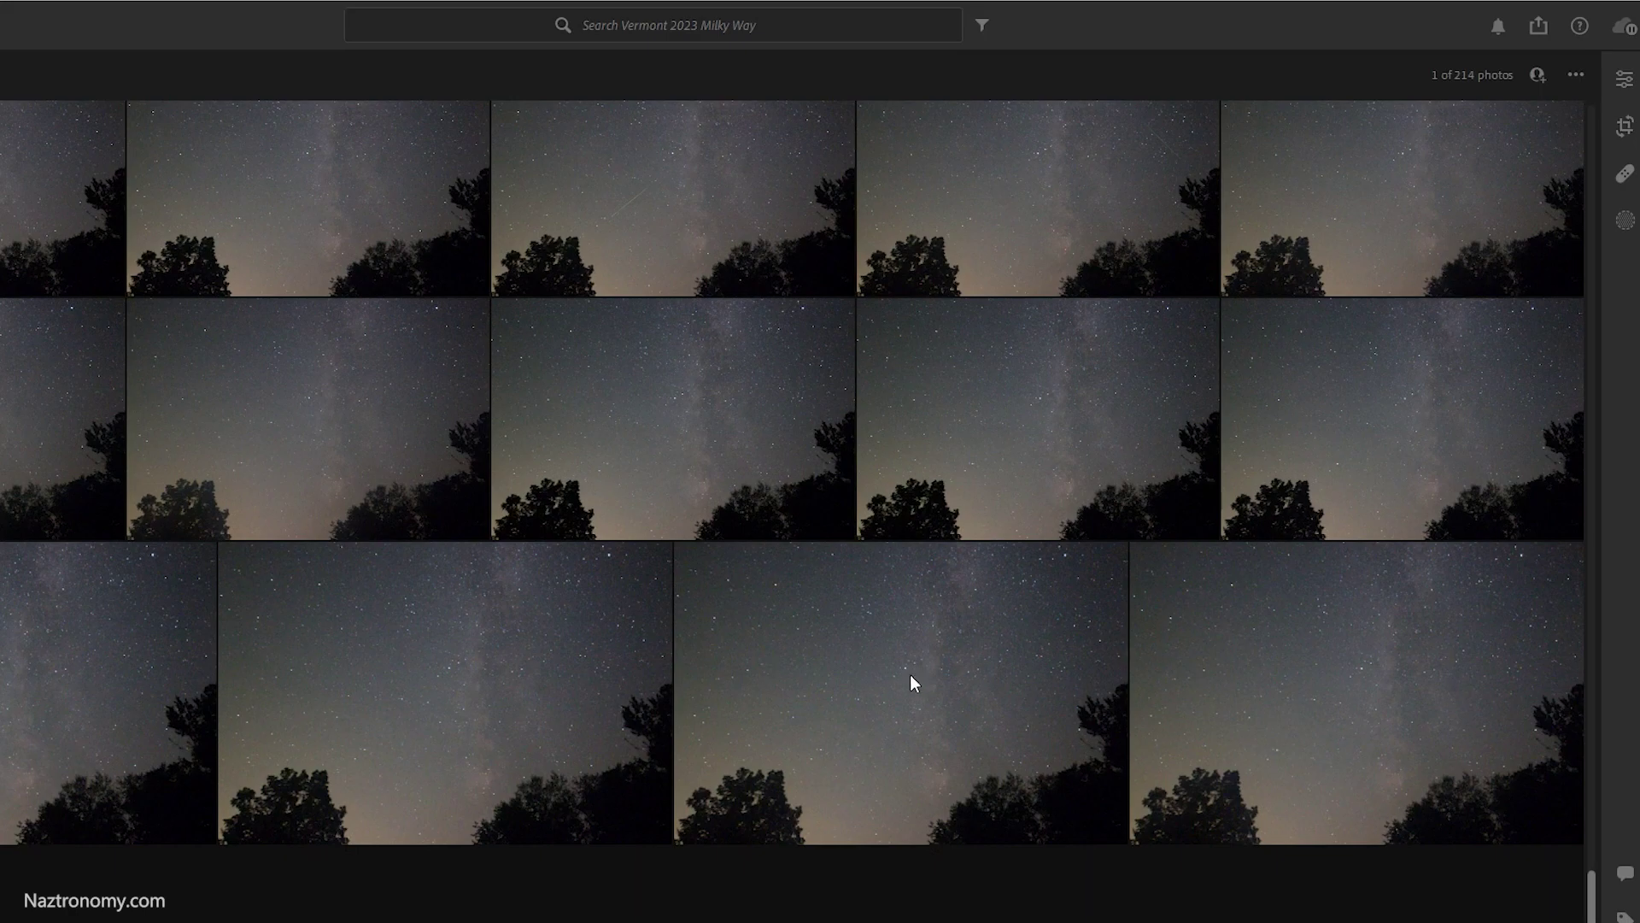
pyautogui.scroll(2, 1482, 749)
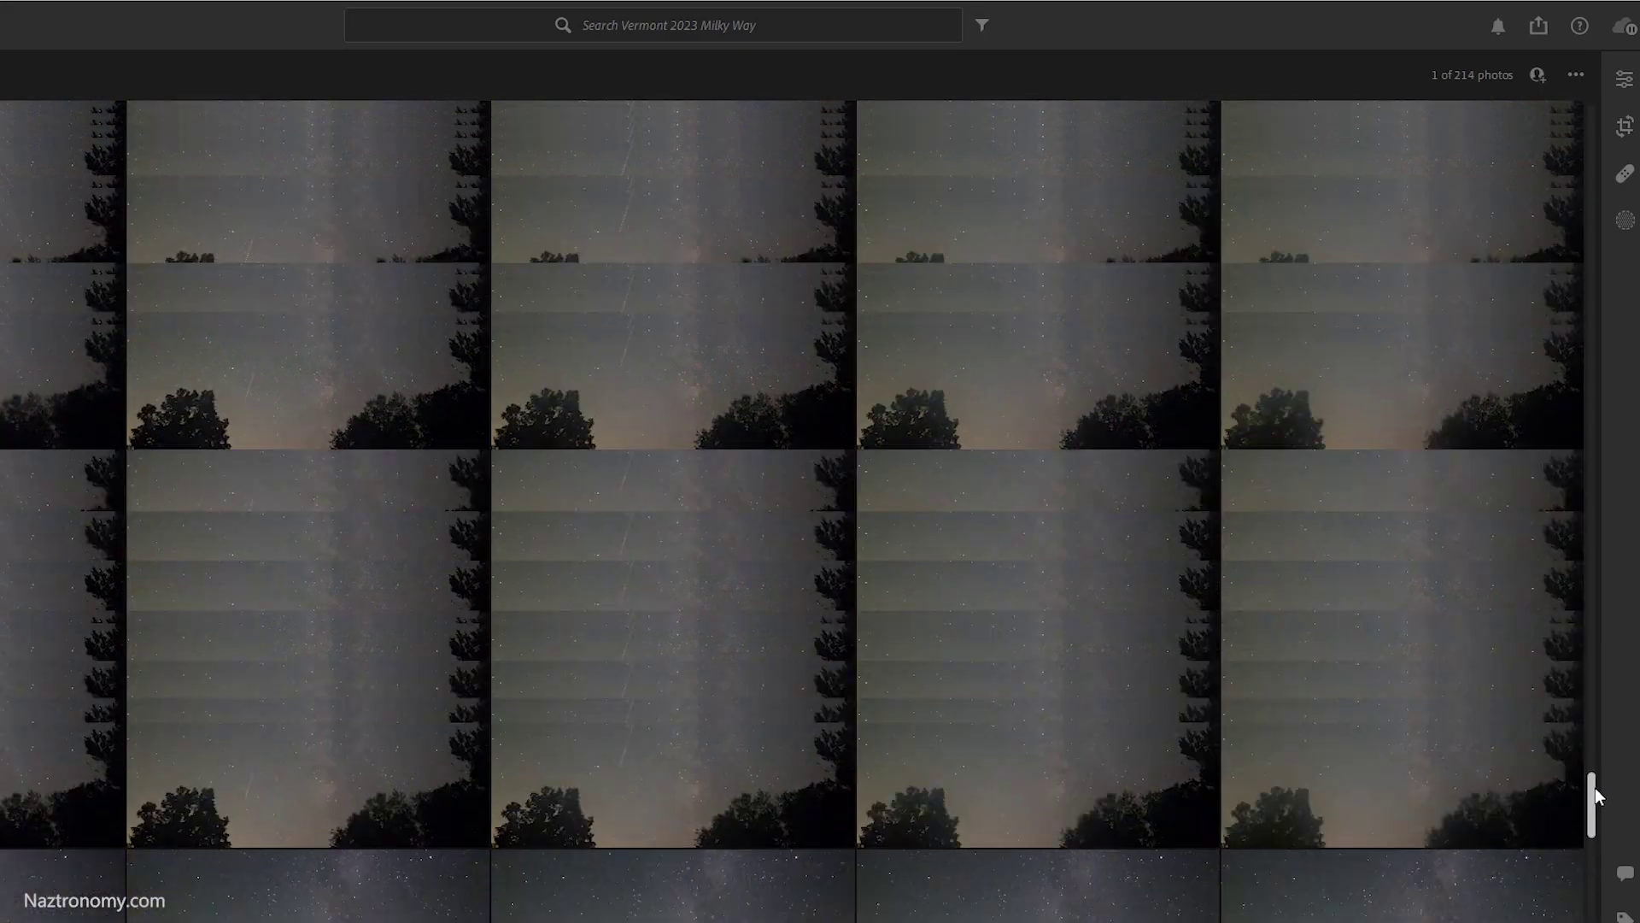
pyautogui.moveTo(1595, 787); pyautogui.dragTo(1612, 359)
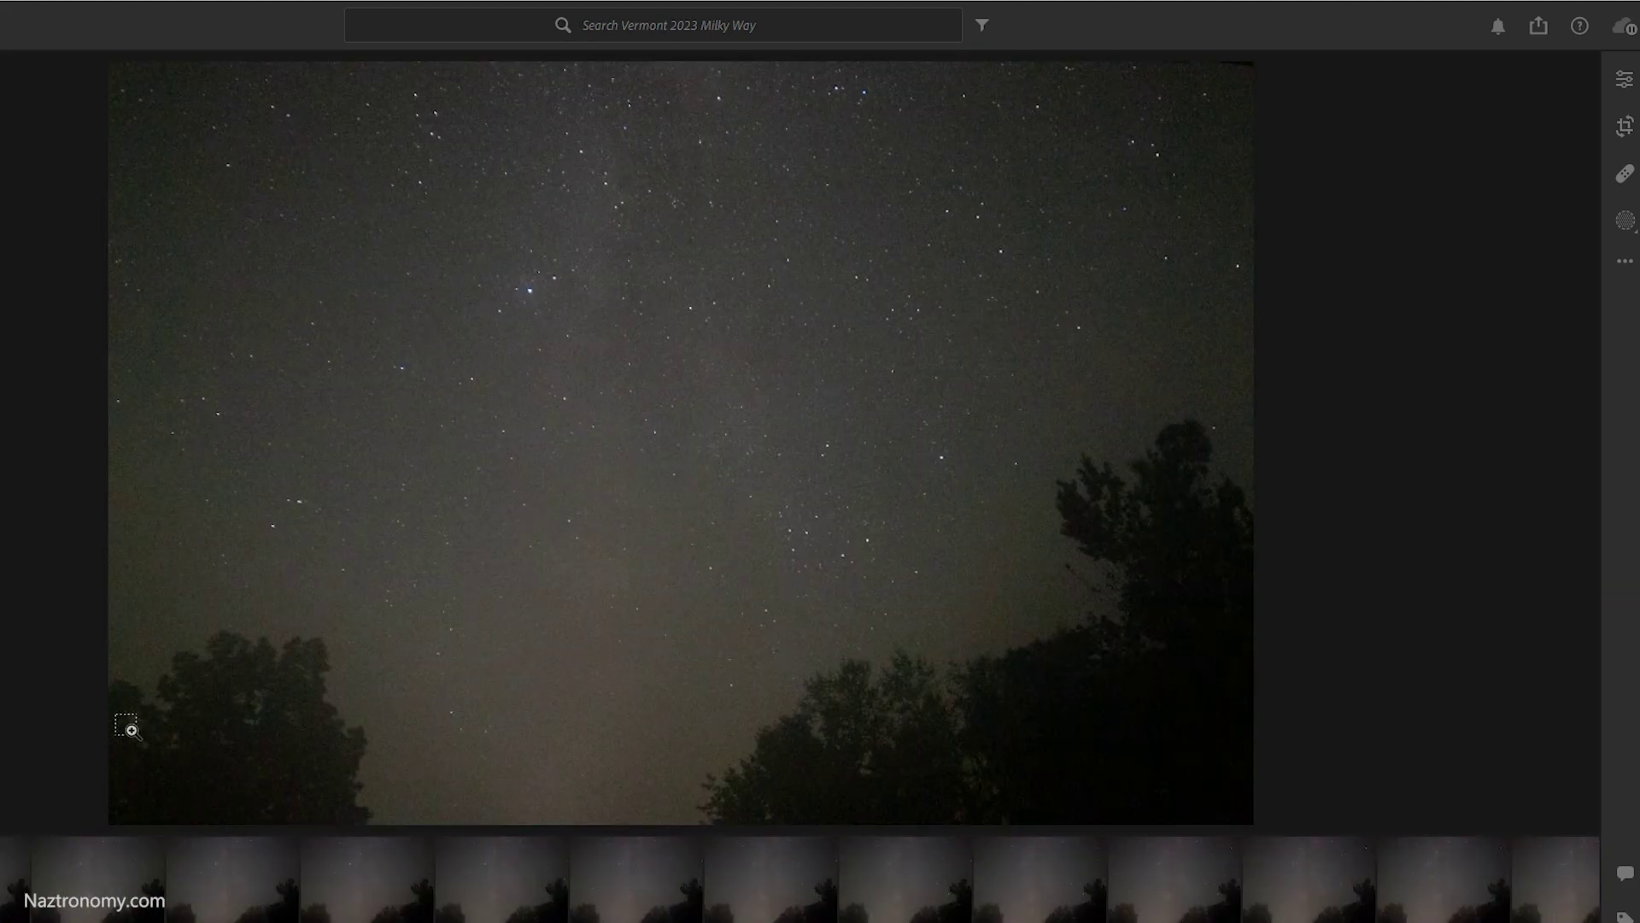
pyautogui.hotkey('ctrl', 'v')
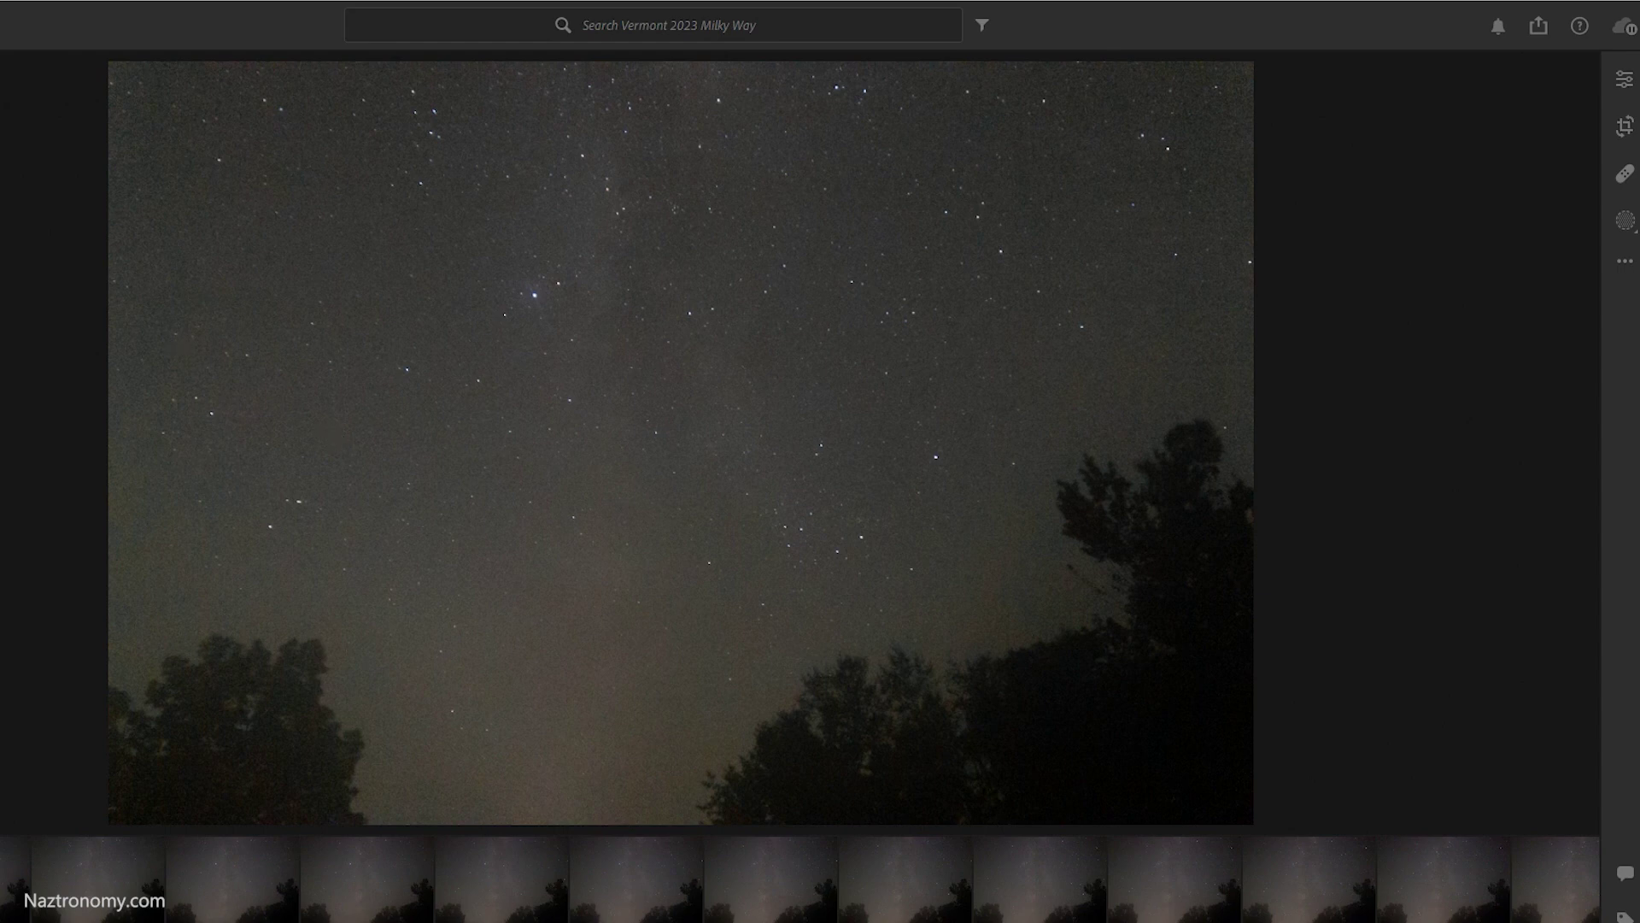
pyautogui.press('g')
# - Select all 214 photos and paste the copied edit settings onto them, confirming the change
pyautogui.click(532, 431)
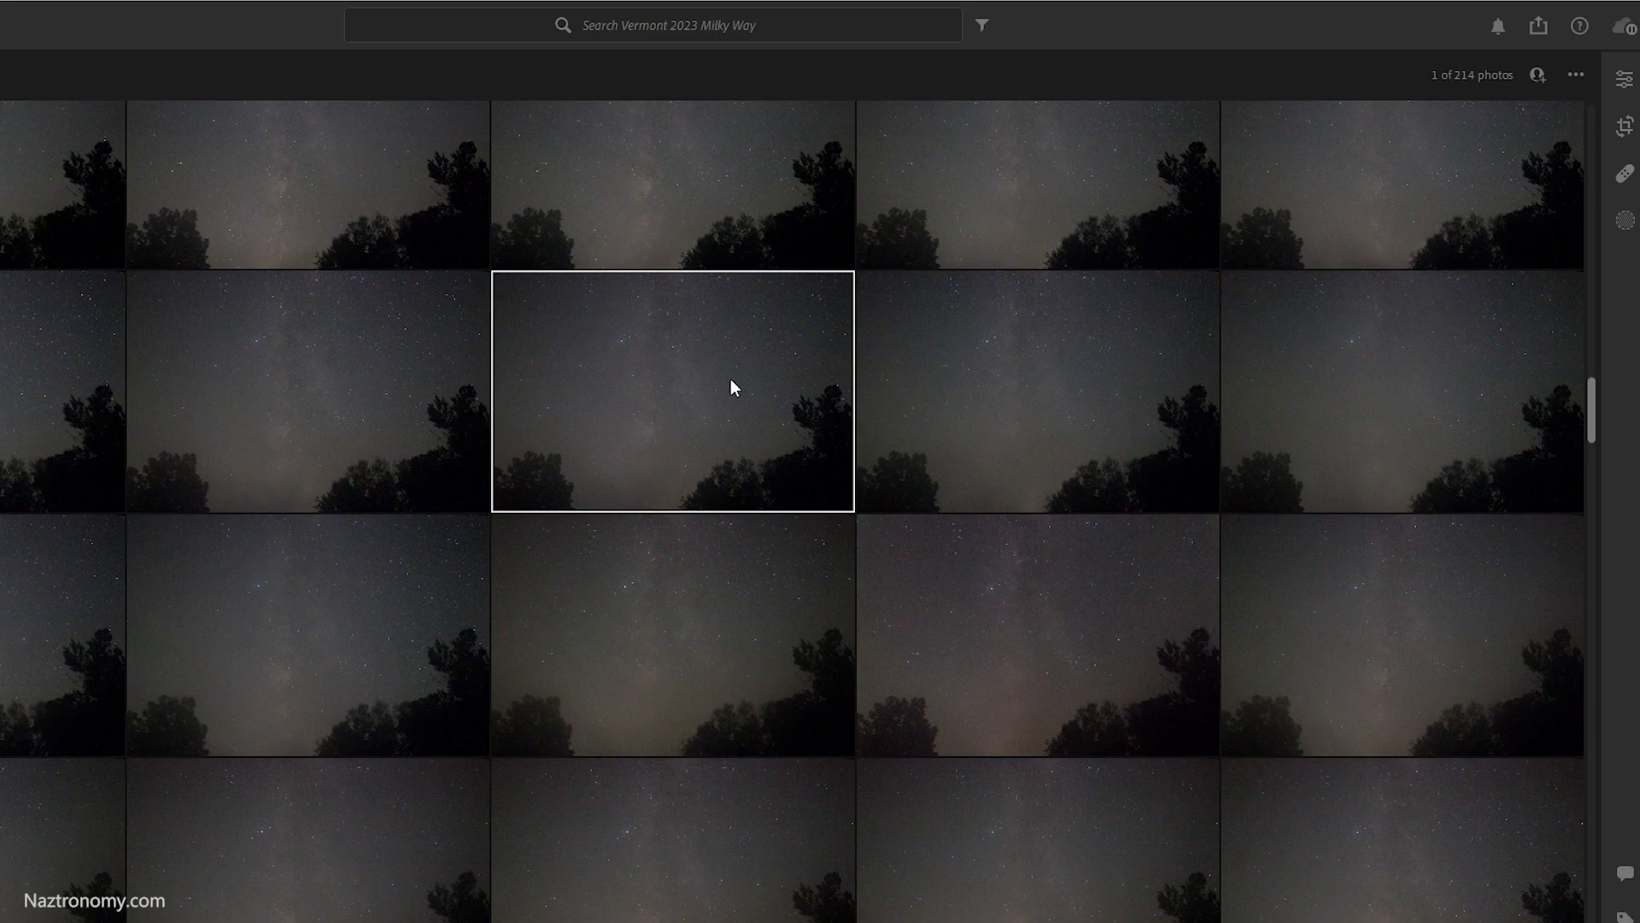
pyautogui.hotkey('ctrl', 'a')
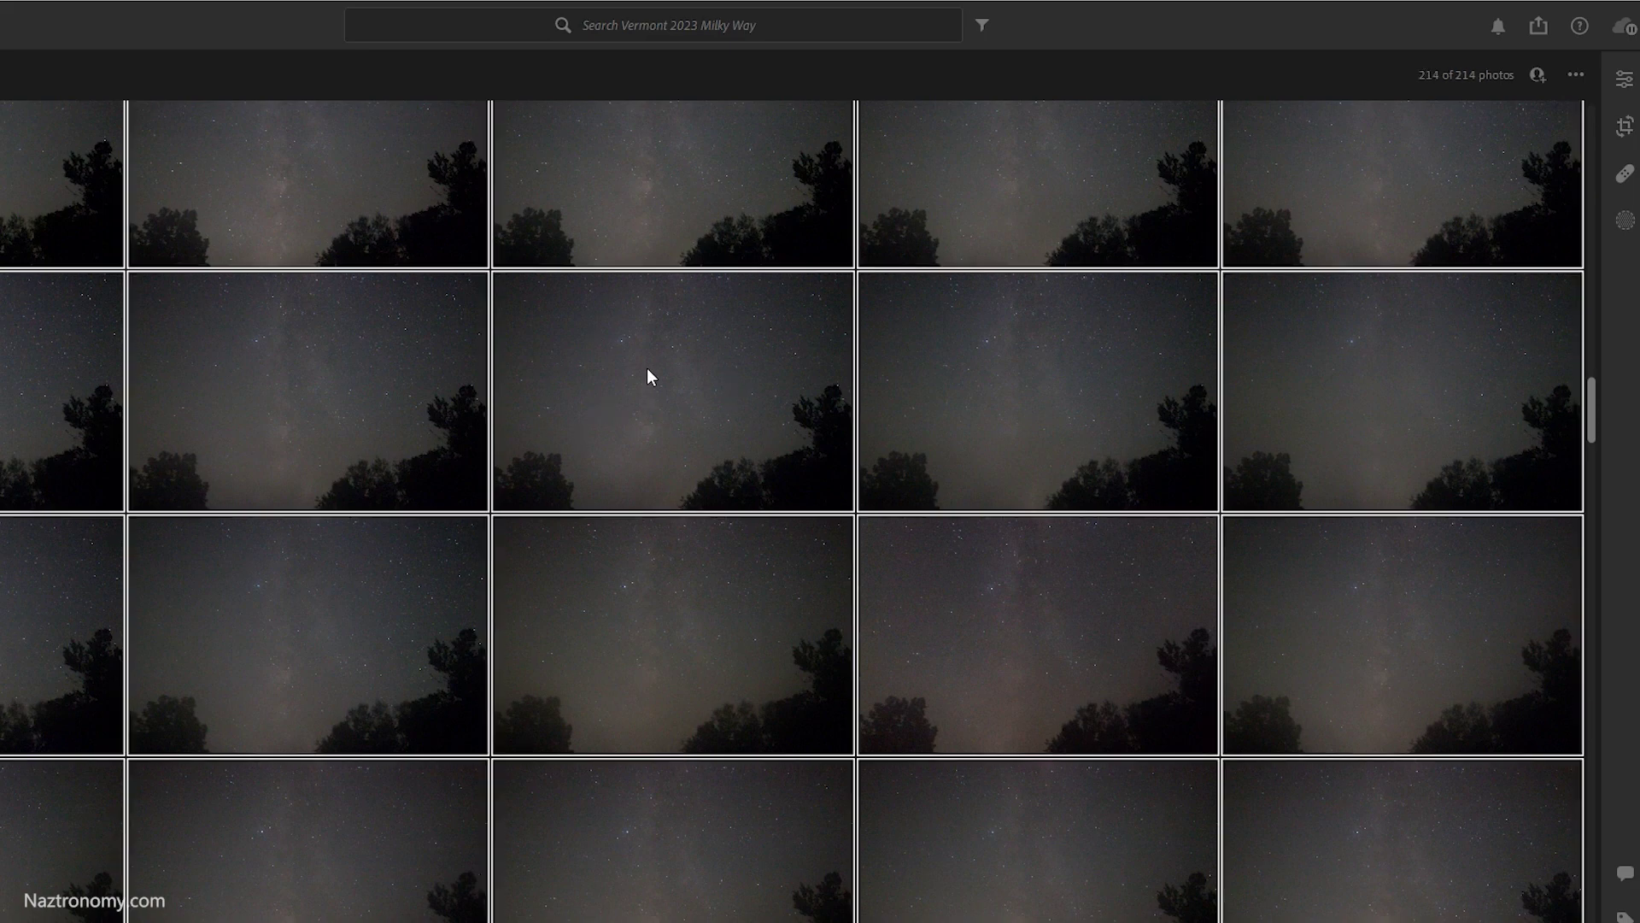
pyautogui.rightClick(641, 369)
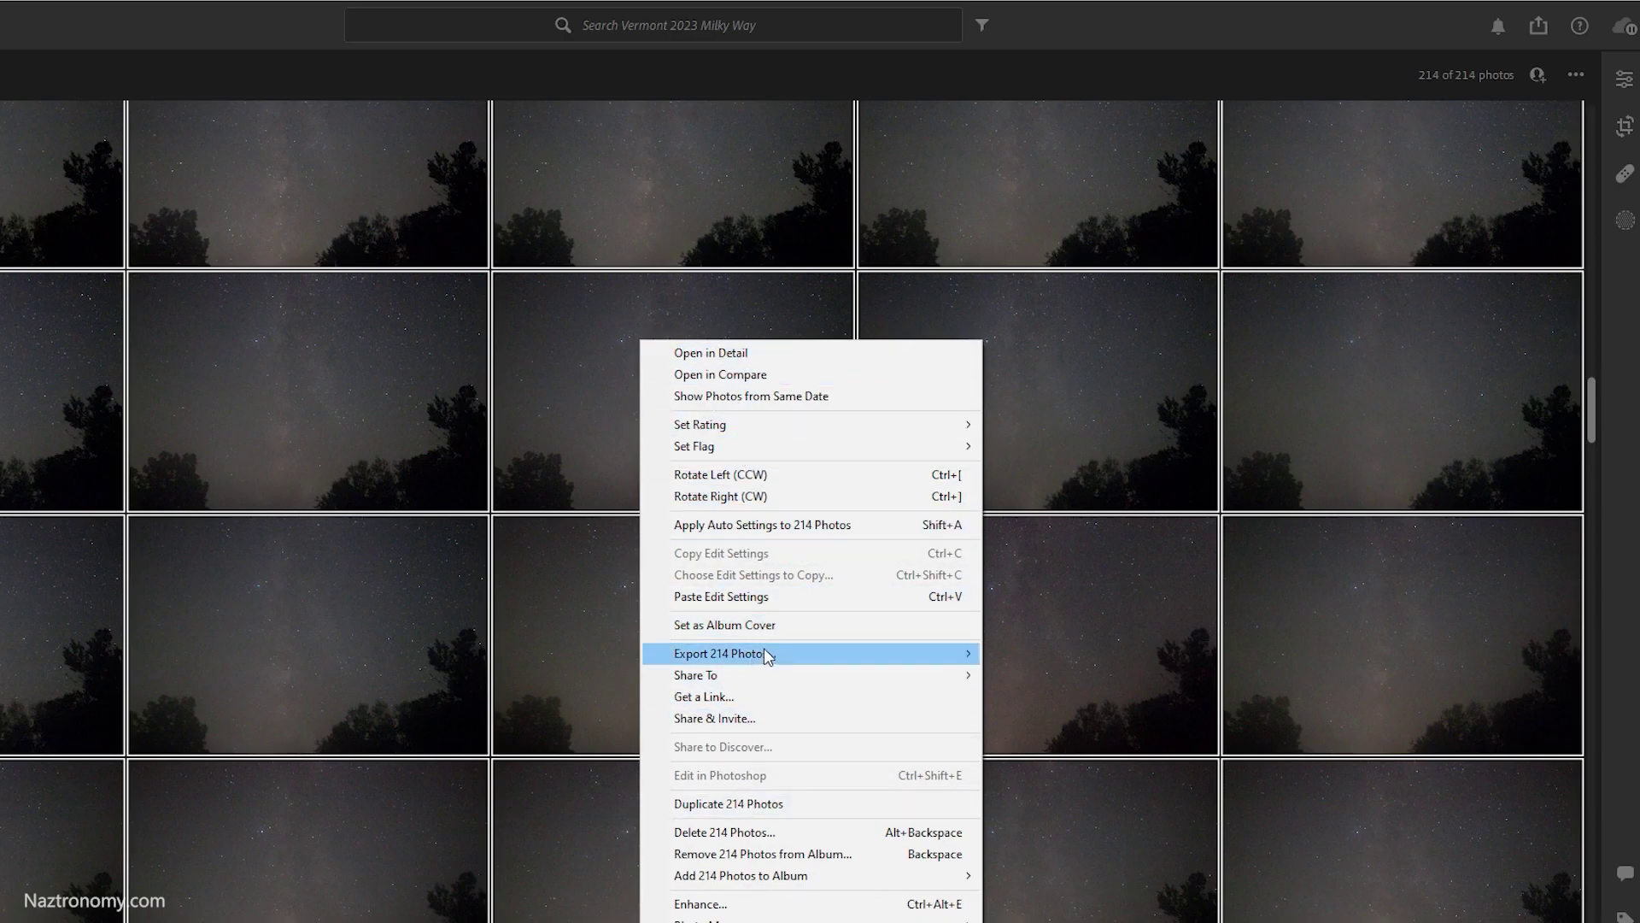
pyautogui.moveTo(727, 654)
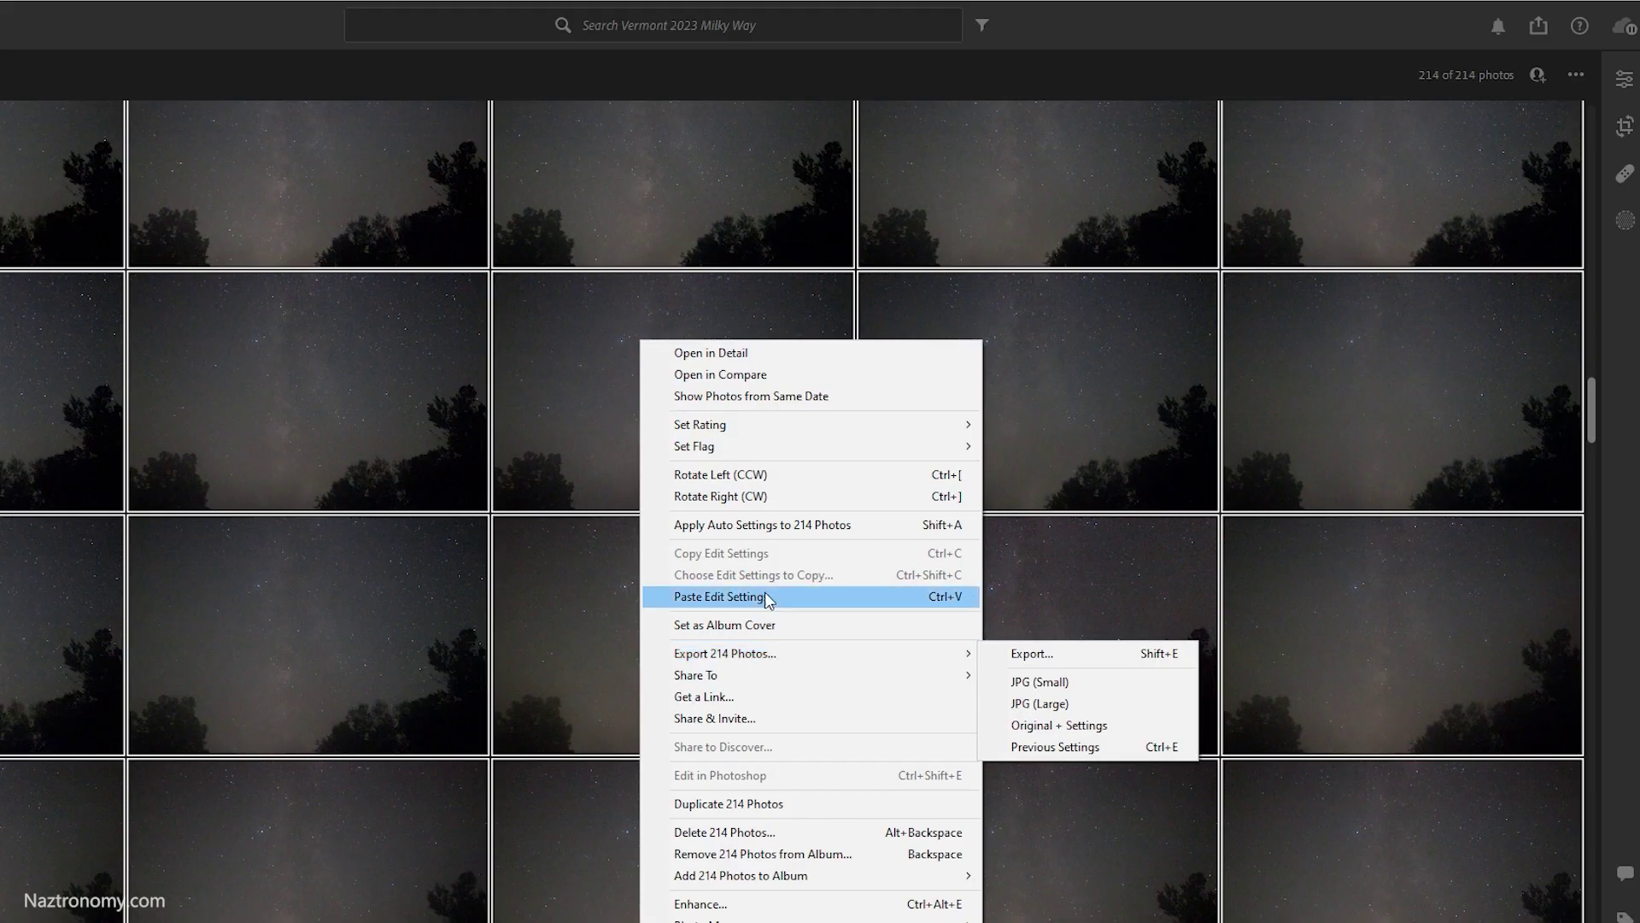
pyautogui.click(798, 609)
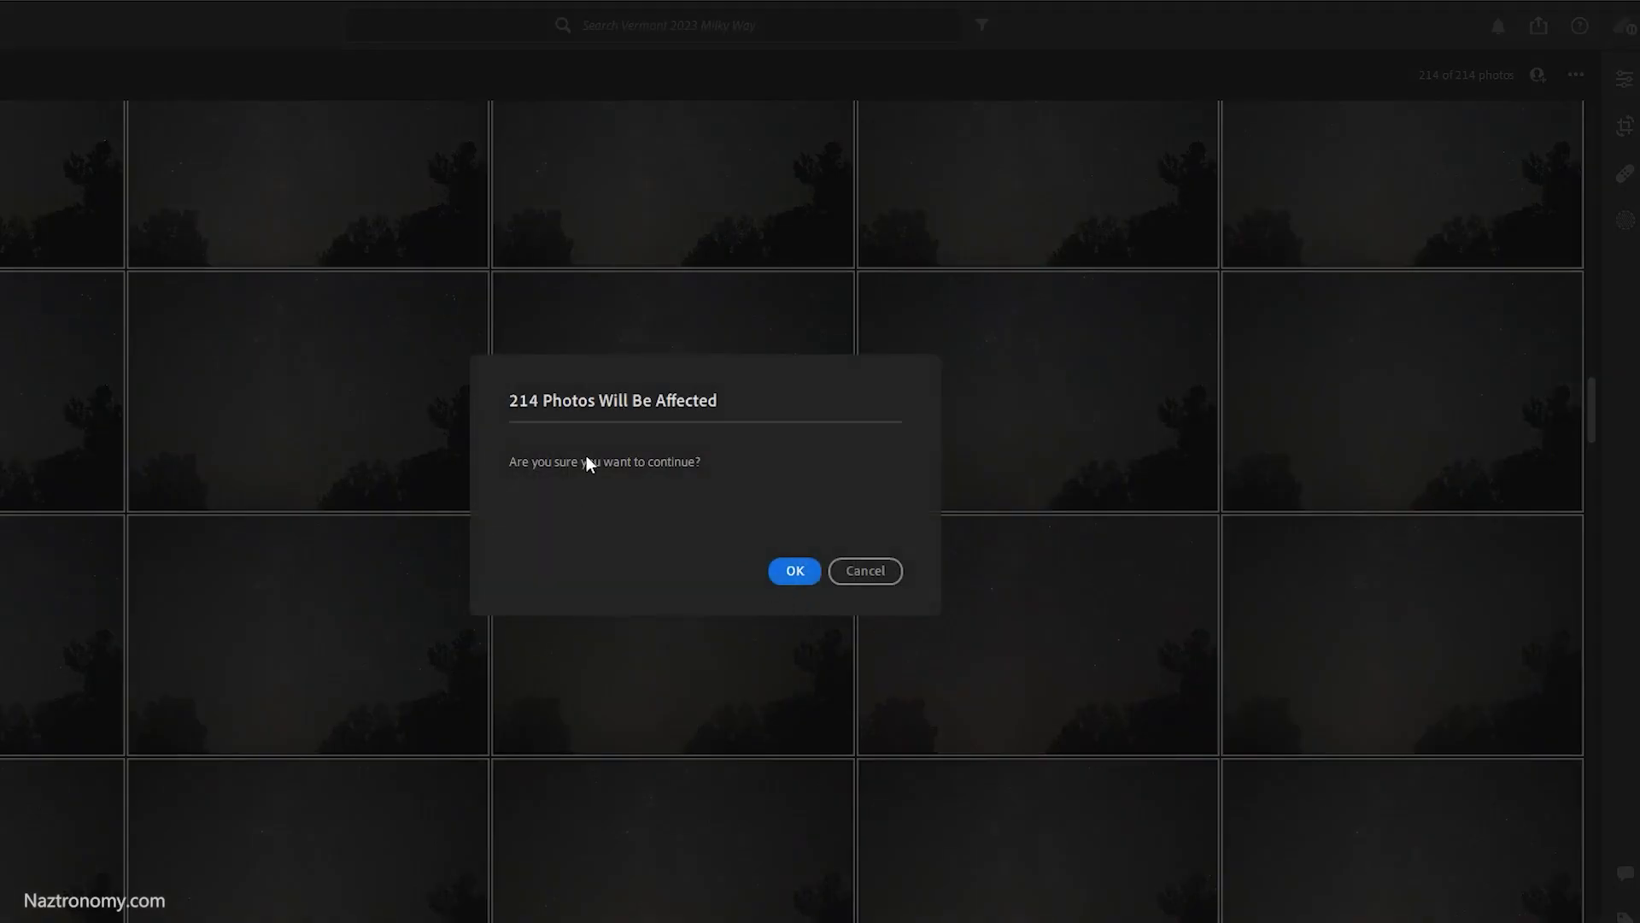
pyautogui.click(791, 572)
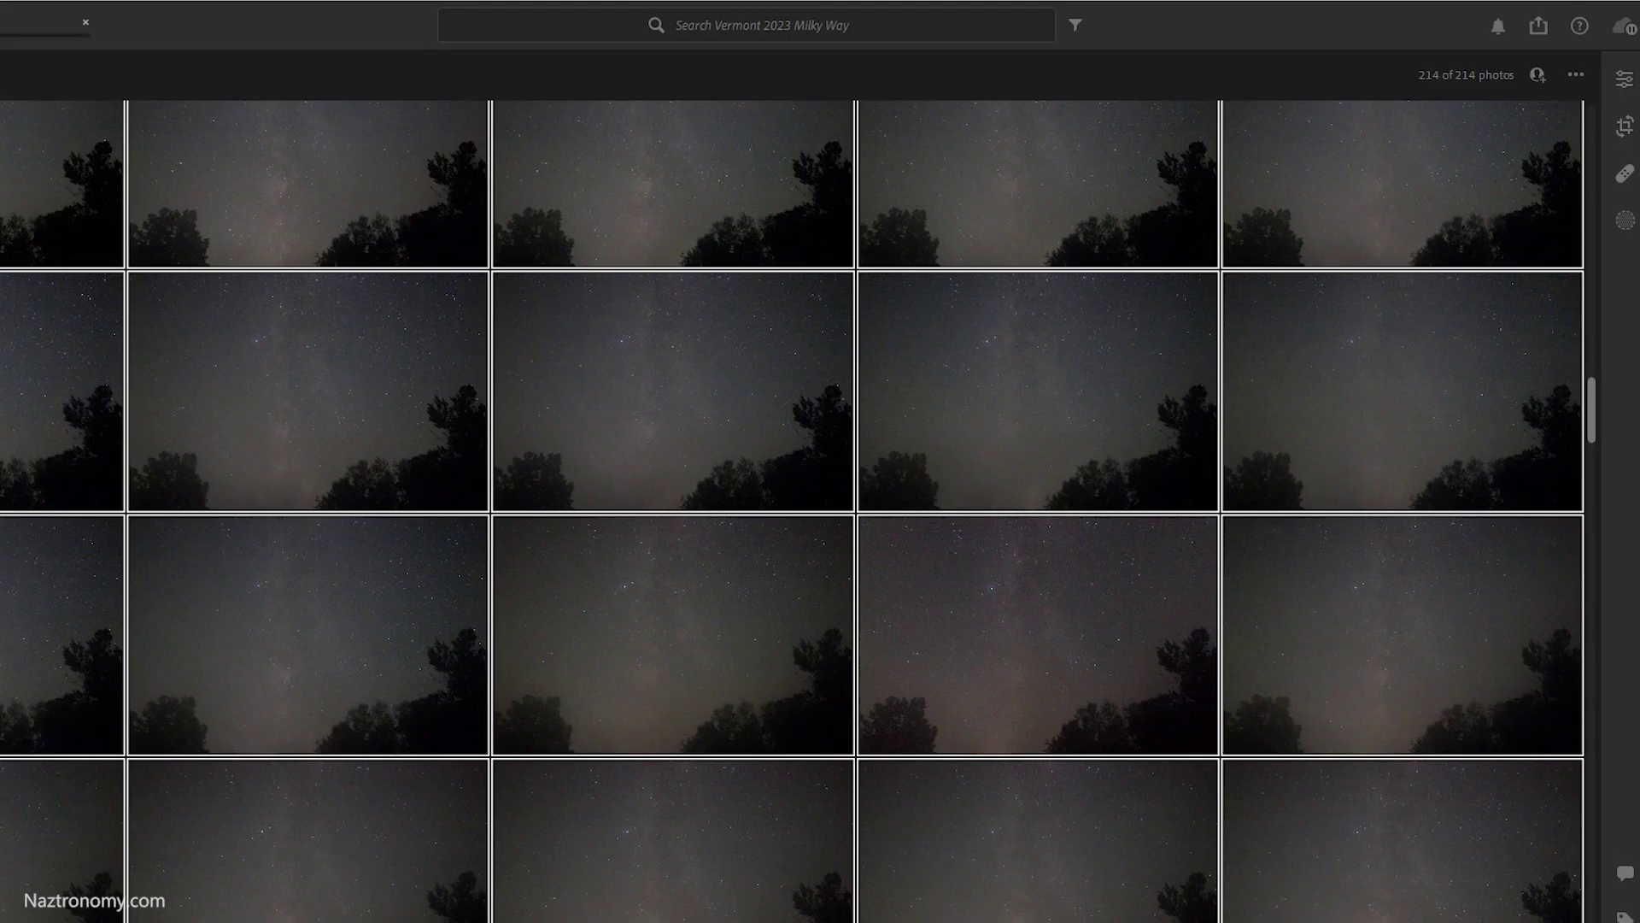
pyautogui.moveTo(1578, 433); pyautogui.dragTo(1573, 146)
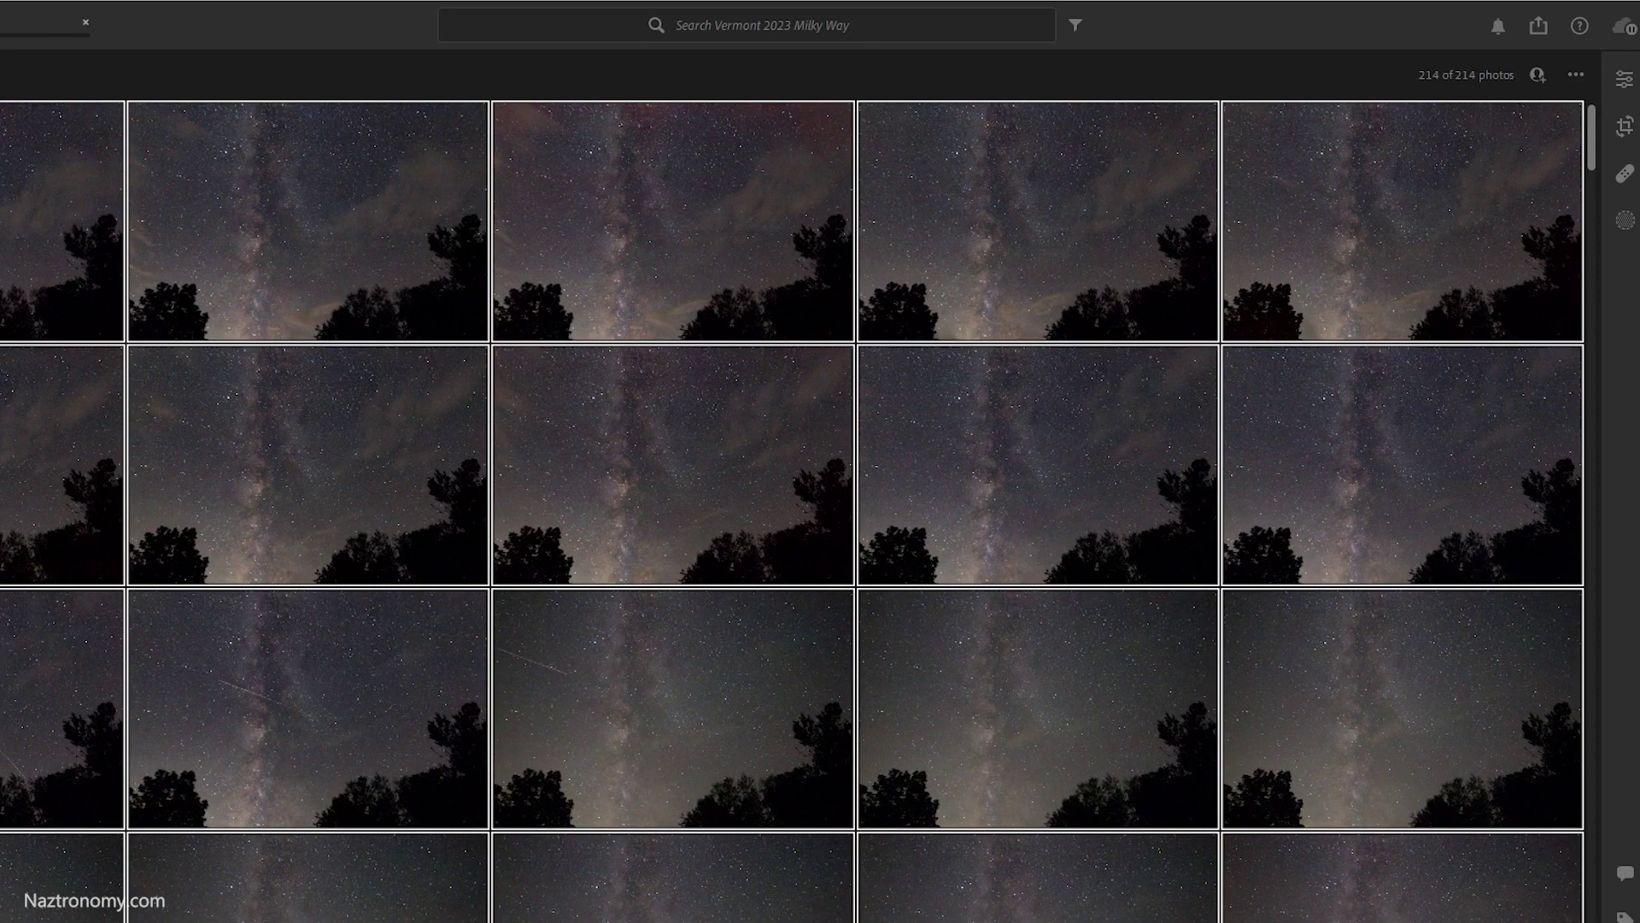
pyautogui.scroll(-3, 1393, 708)
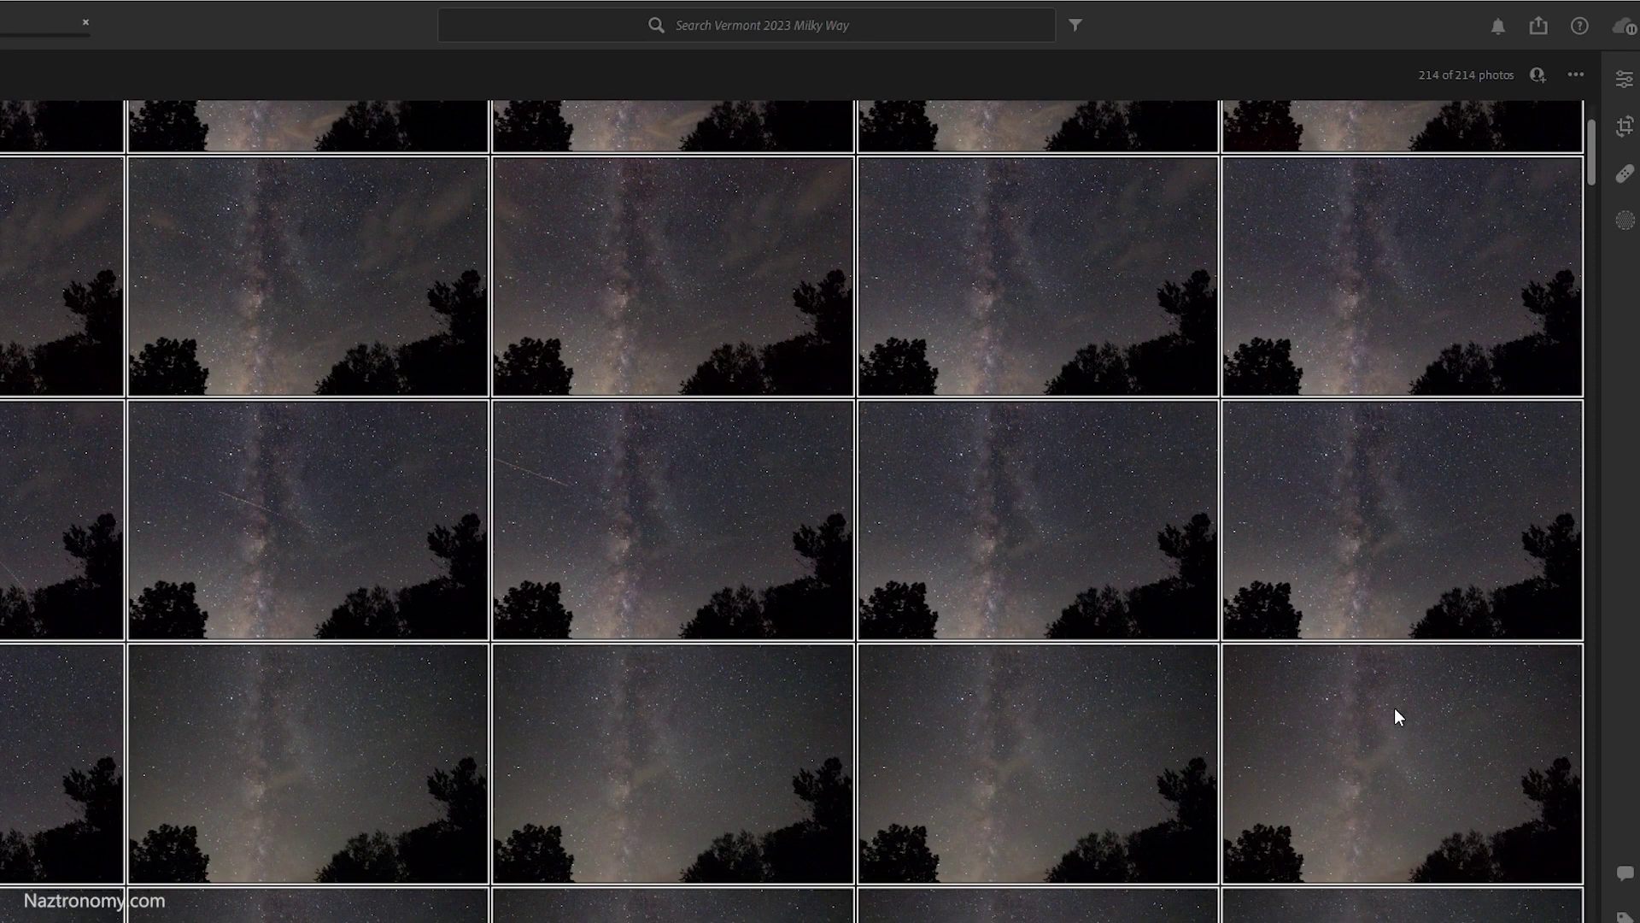
pyautogui.scroll(-2, 1396, 685)
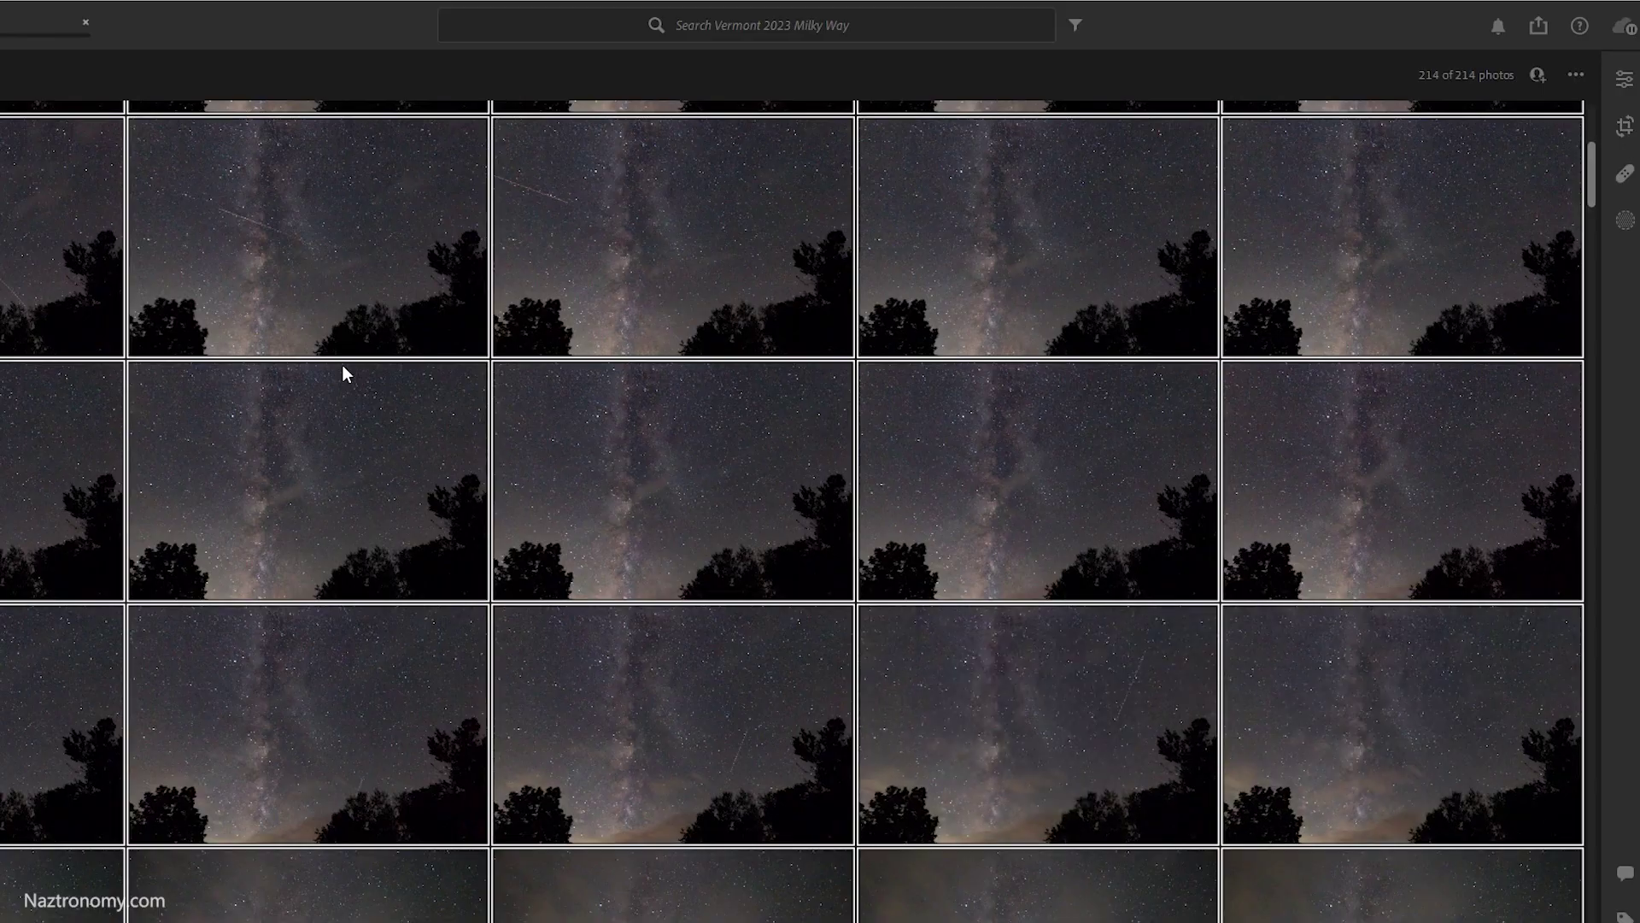
pyautogui.moveTo(1593, 170)
pyautogui.mouseDown()
pyautogui.moveTo(1604, 849)
pyautogui.moveTo(1615, 267)
pyautogui.moveTo(1593, 141)
pyautogui.mouseUp()
# - Set up the export of all 214 photos as JPG at a custom 1920-pixel size
pyautogui.rightClick(1033, 232)
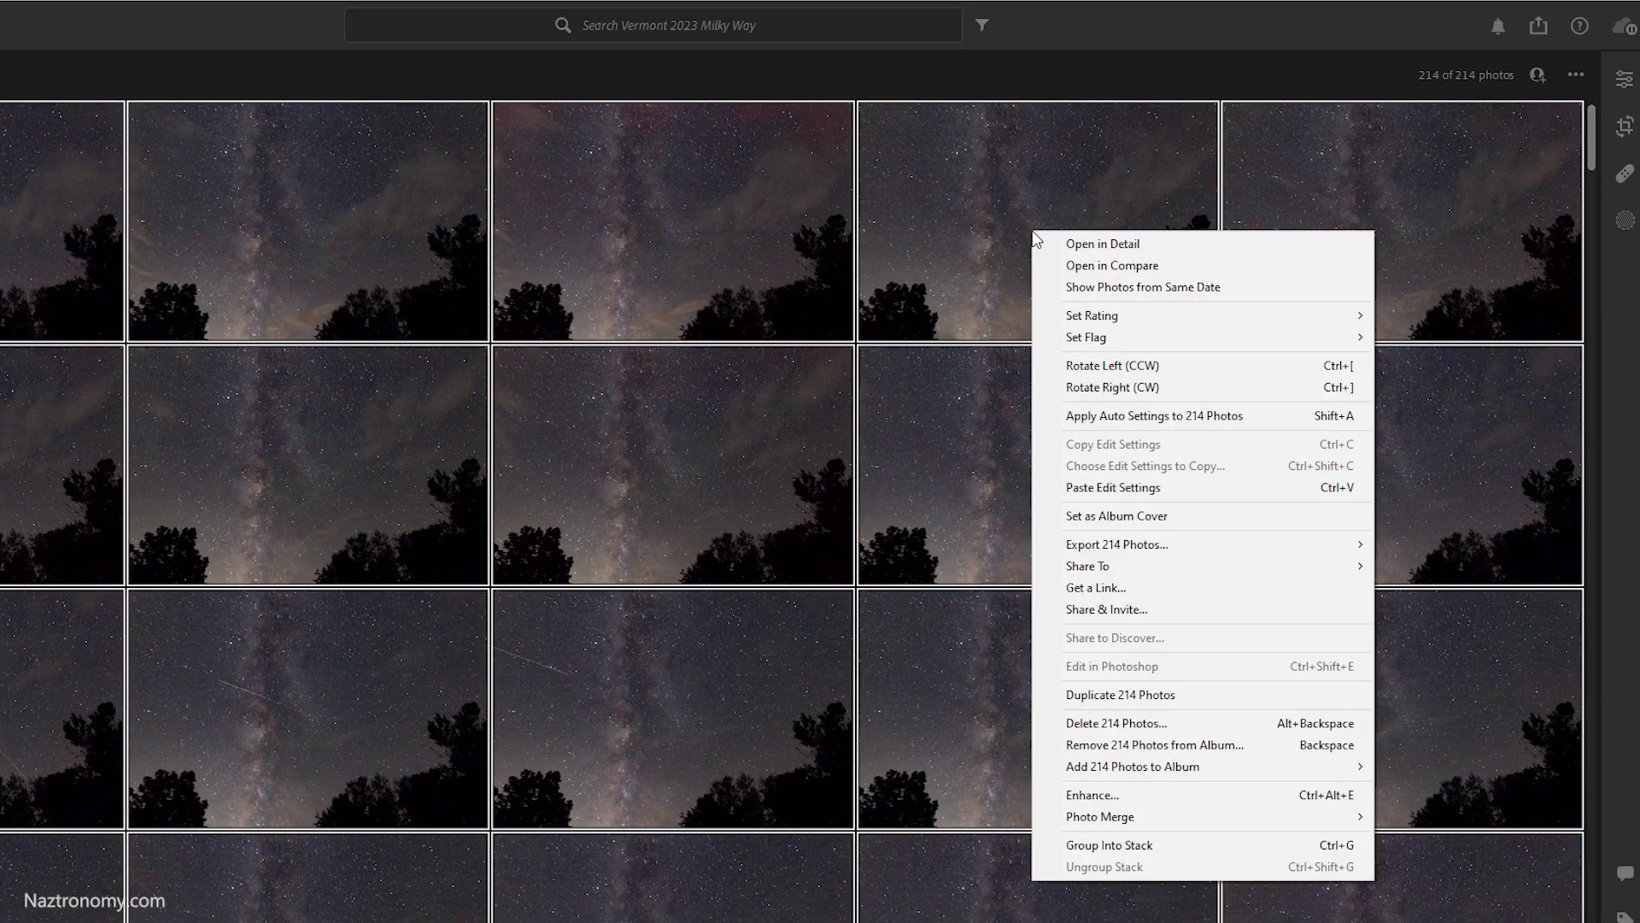
pyautogui.moveTo(1116, 543)
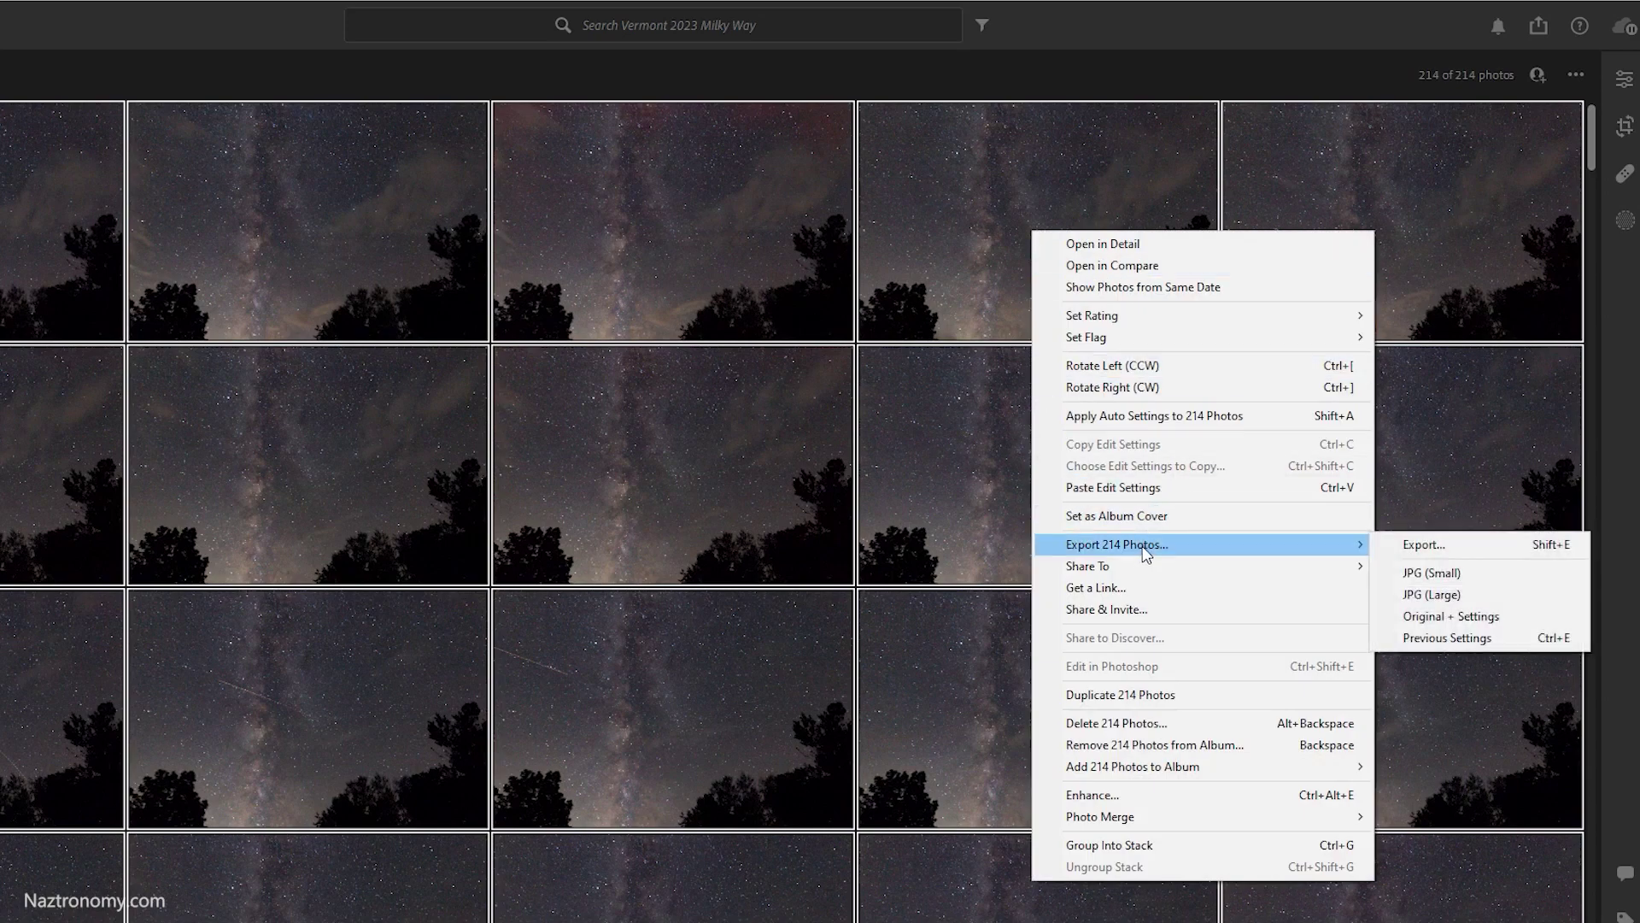
pyautogui.click(1446, 551)
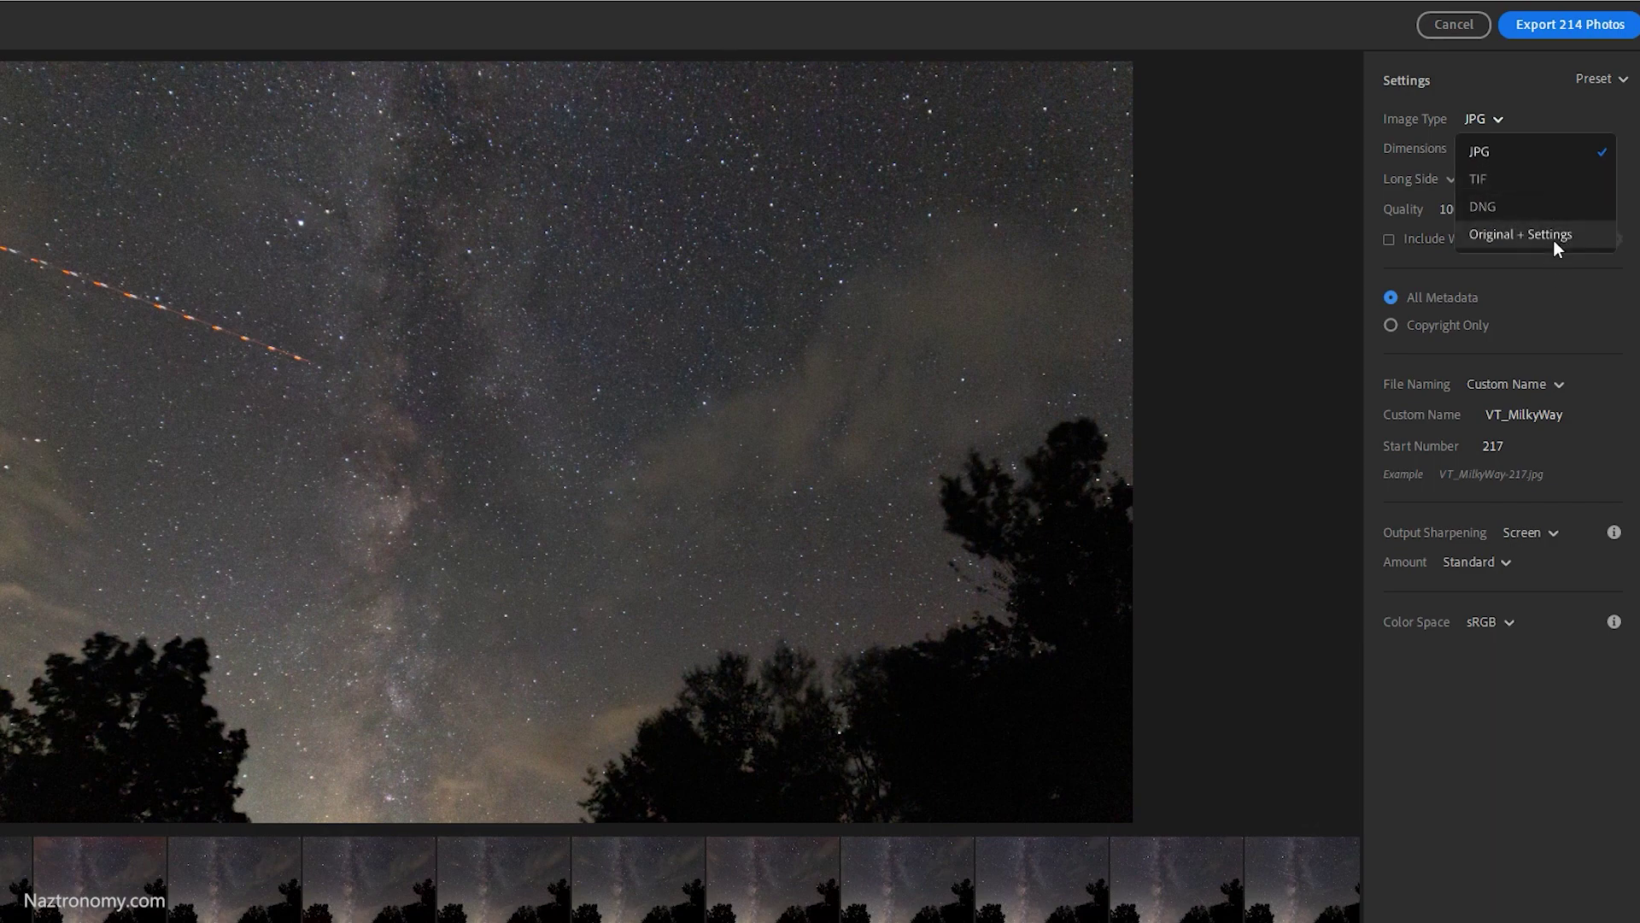
pyautogui.click(1557, 151)
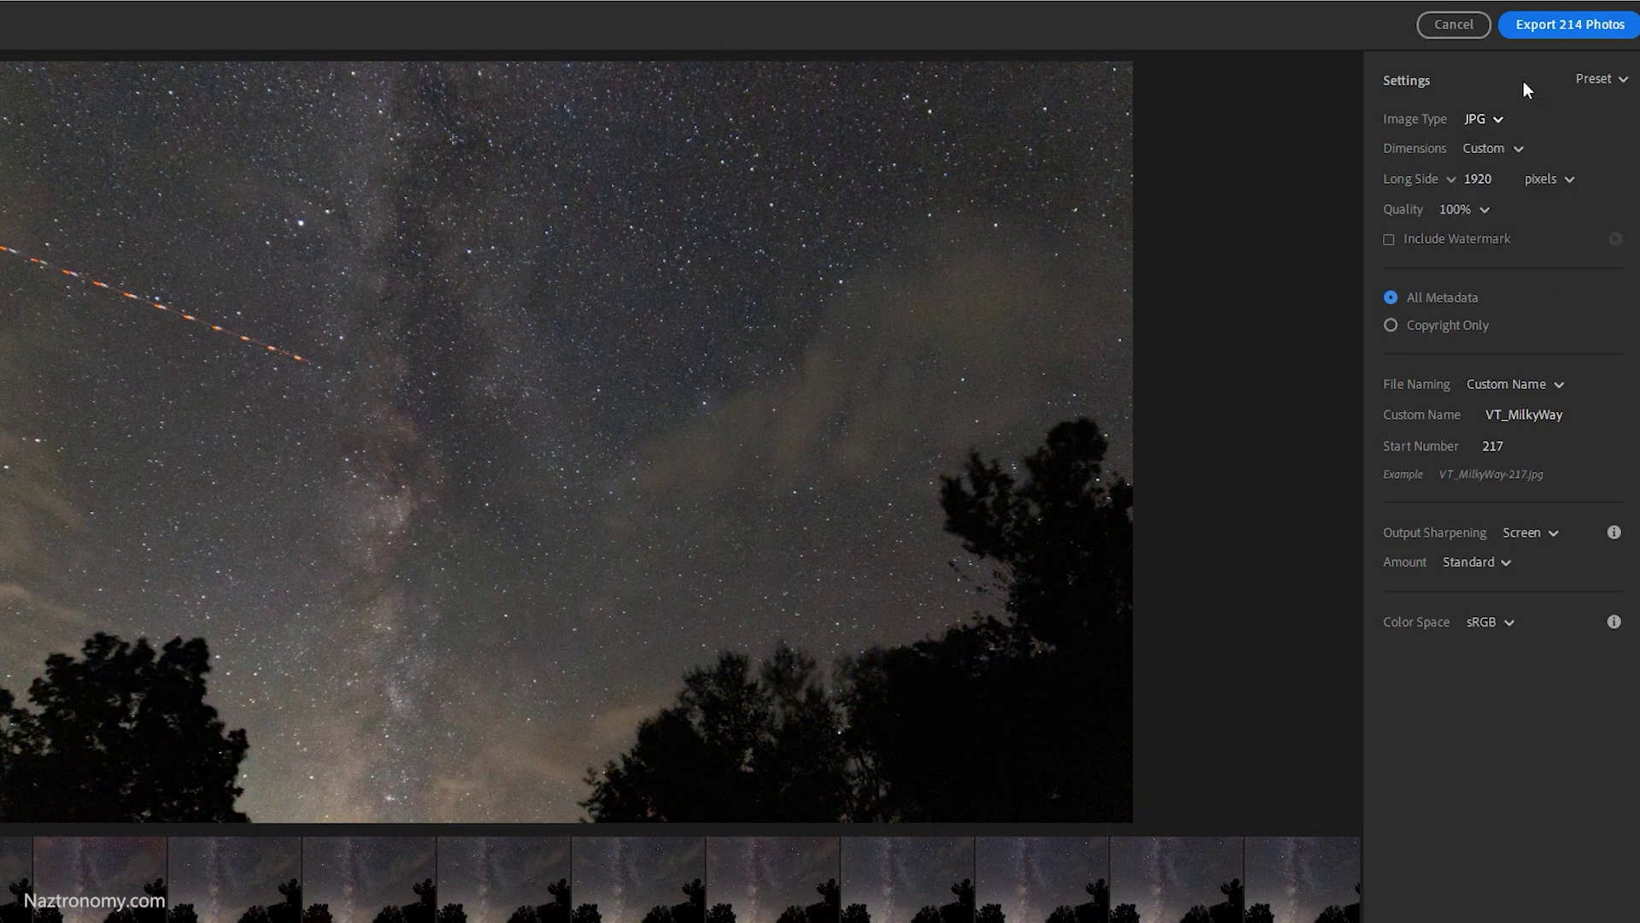
pyautogui.click(1517, 150)
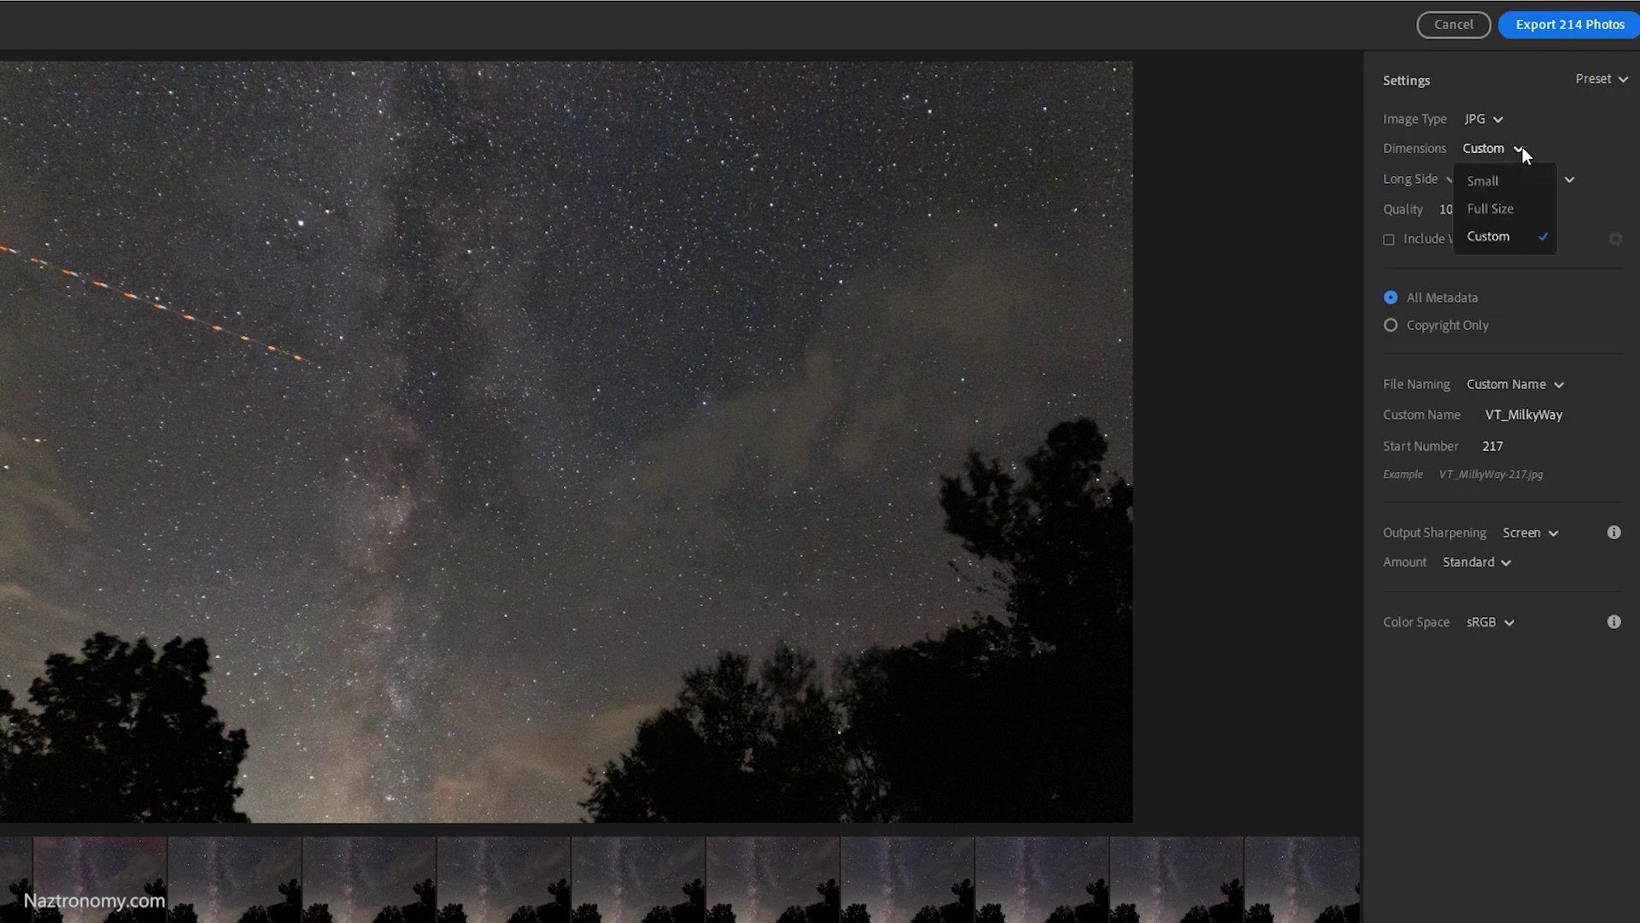
pyautogui.click(1591, 90)
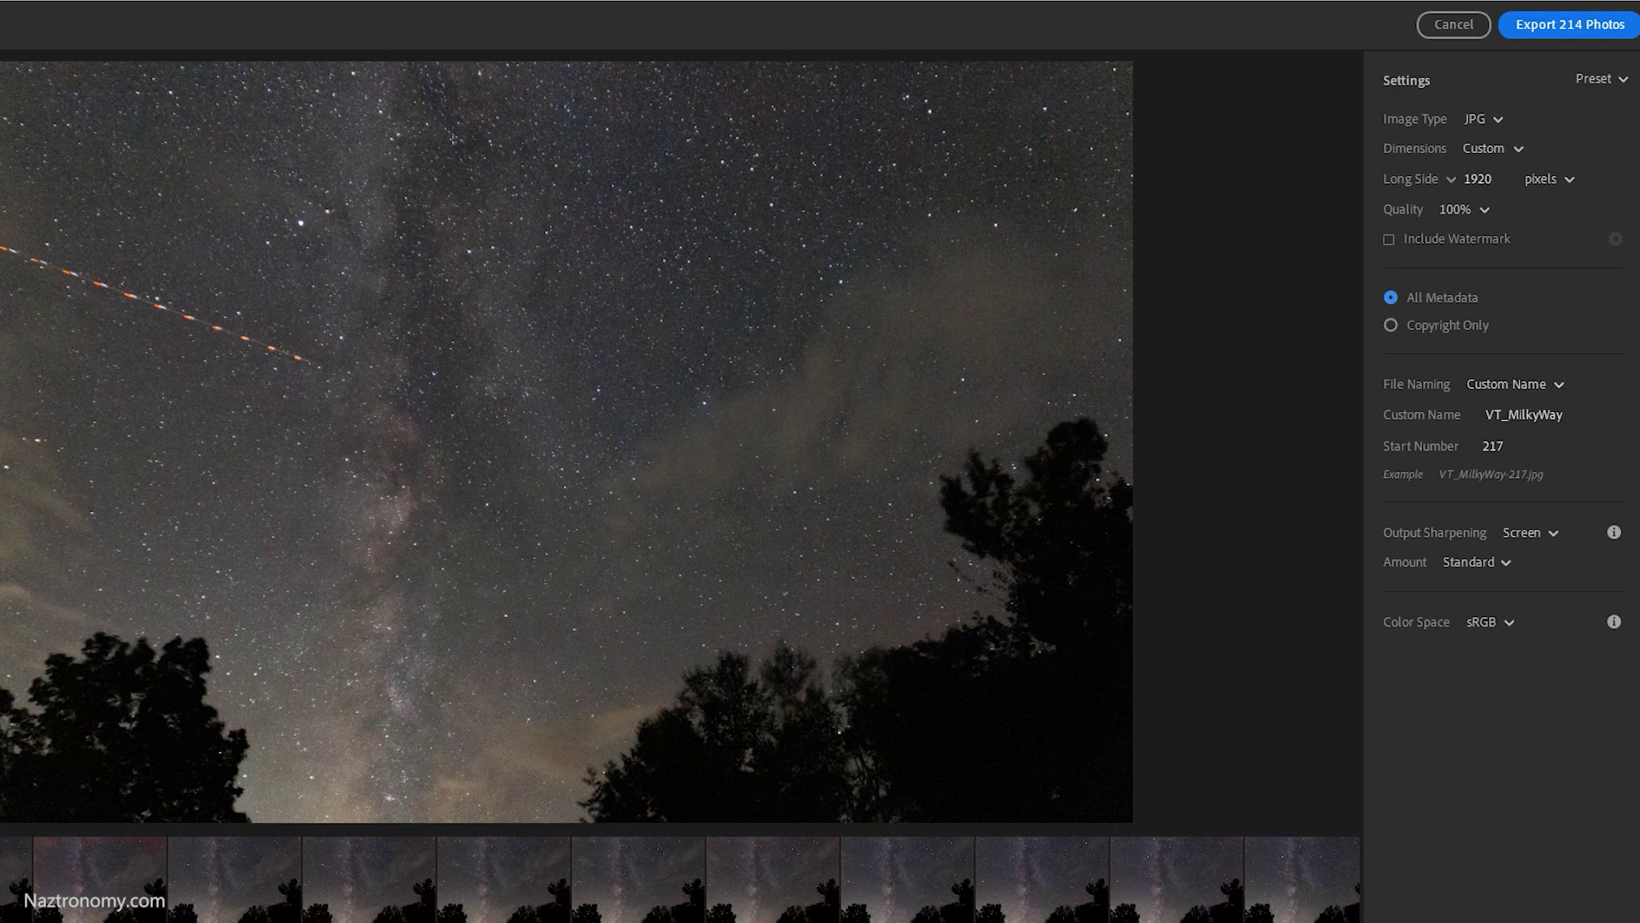
# - Name the exported files Vermont_MW with numbering starting at 1
pyautogui.doubleClick(1538, 415)
pyautogui.write('Vertmon_M')
pyautogui.write('W')
pyautogui.press('BackSpace')
pyautogui.press('BackSpace')
pyautogui.press('BackSpace')
pyautogui.press('BackSpace')
pyautogui.press('BackSpace')
pyautogui.write('rmont')
pyautogui.click(1480, 448)
pyautogui.click(1562, 27)
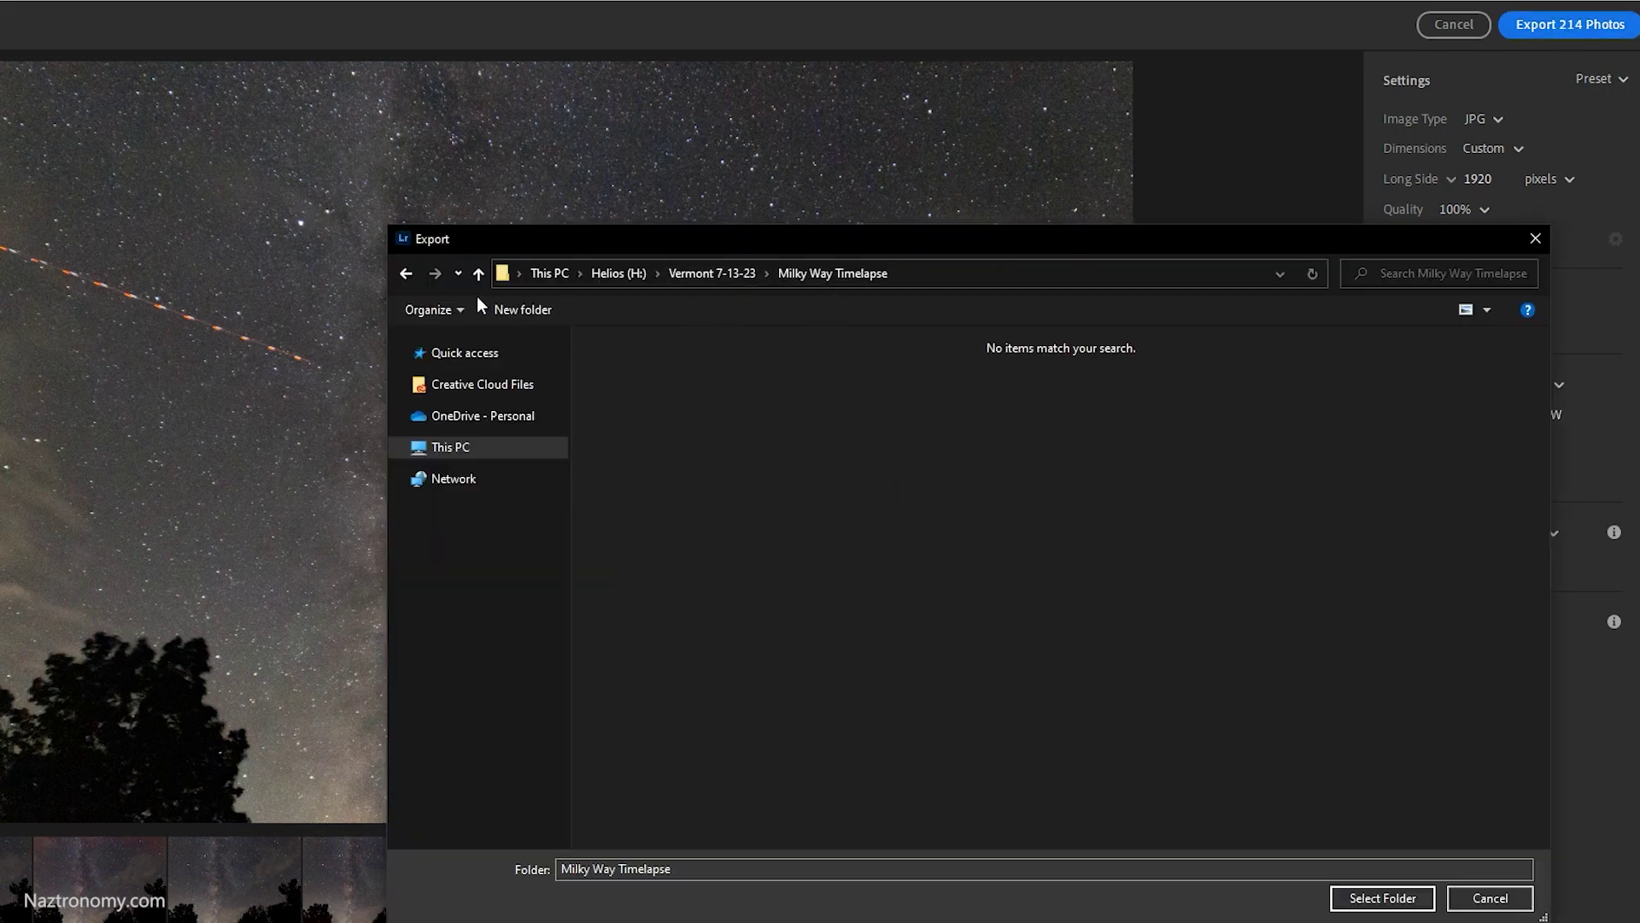
# - Create a JPG folder in Milky Way Timelapse, fixing the JGP typo, and export there
pyautogui.click(557, 314)
pyautogui.write('JGP')
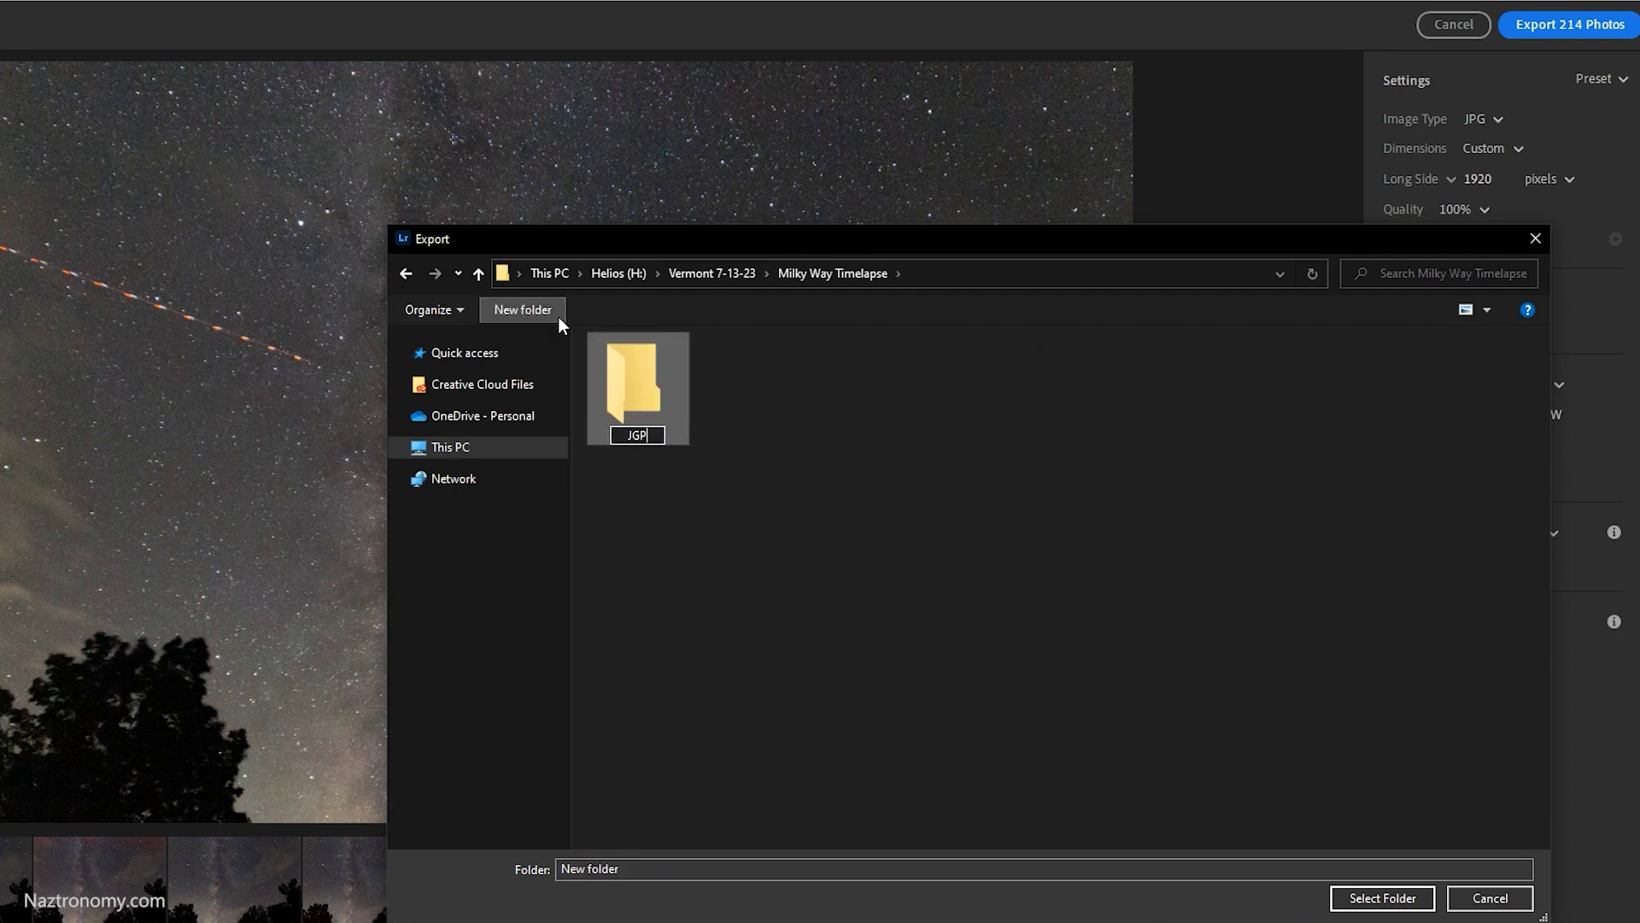
pyautogui.press('Return')
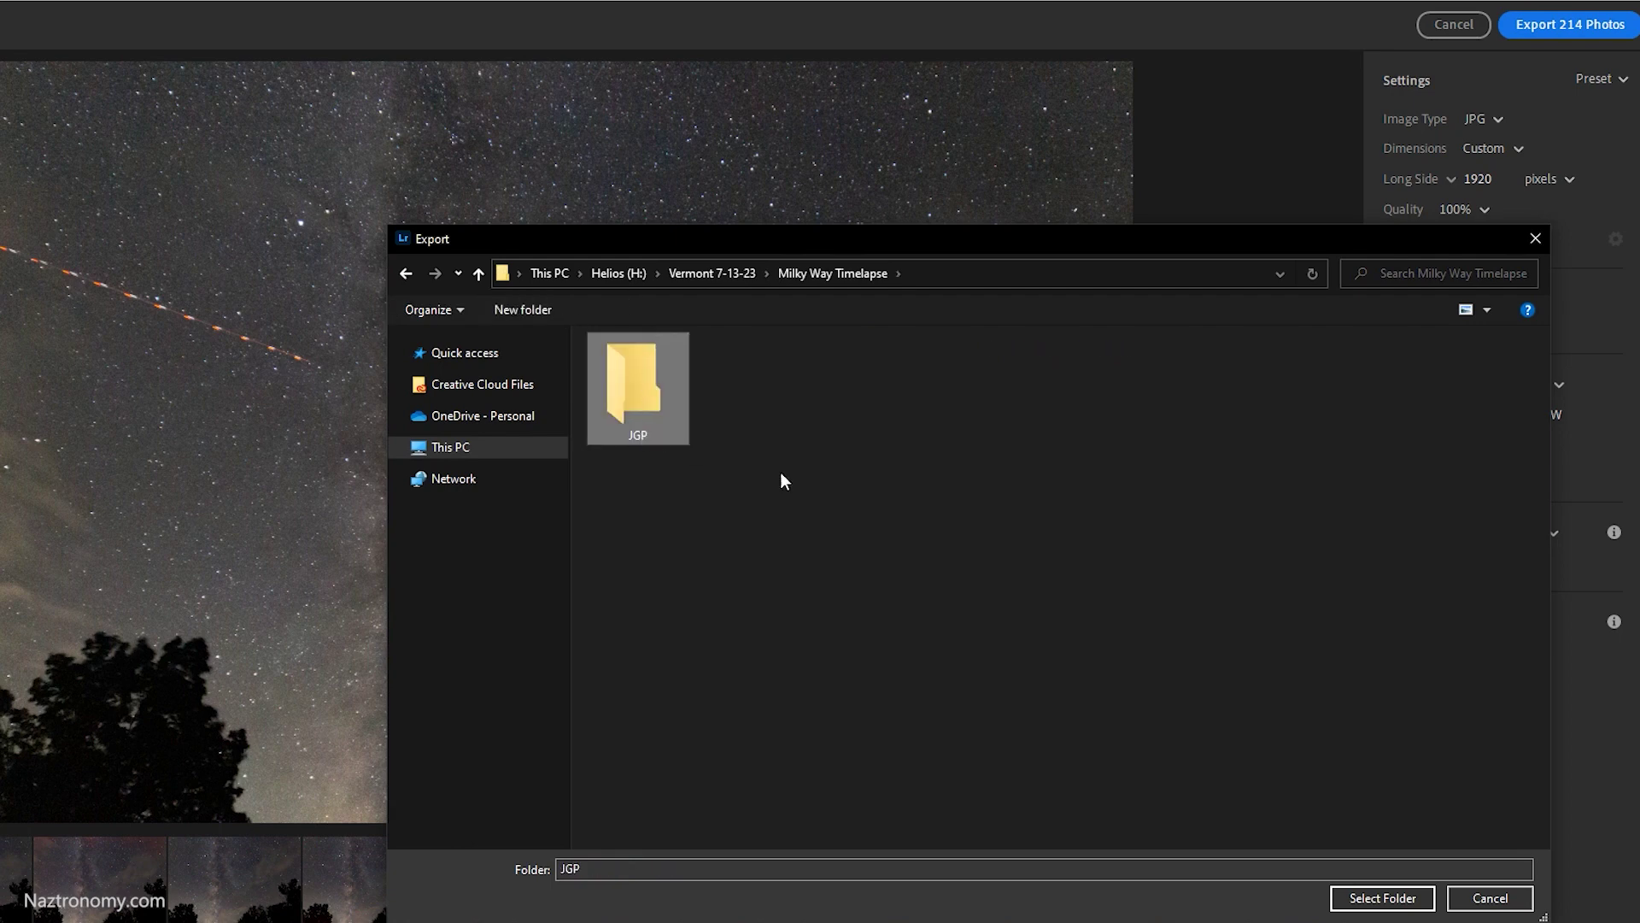
pyautogui.press('F2')
pyautogui.write('JPG')
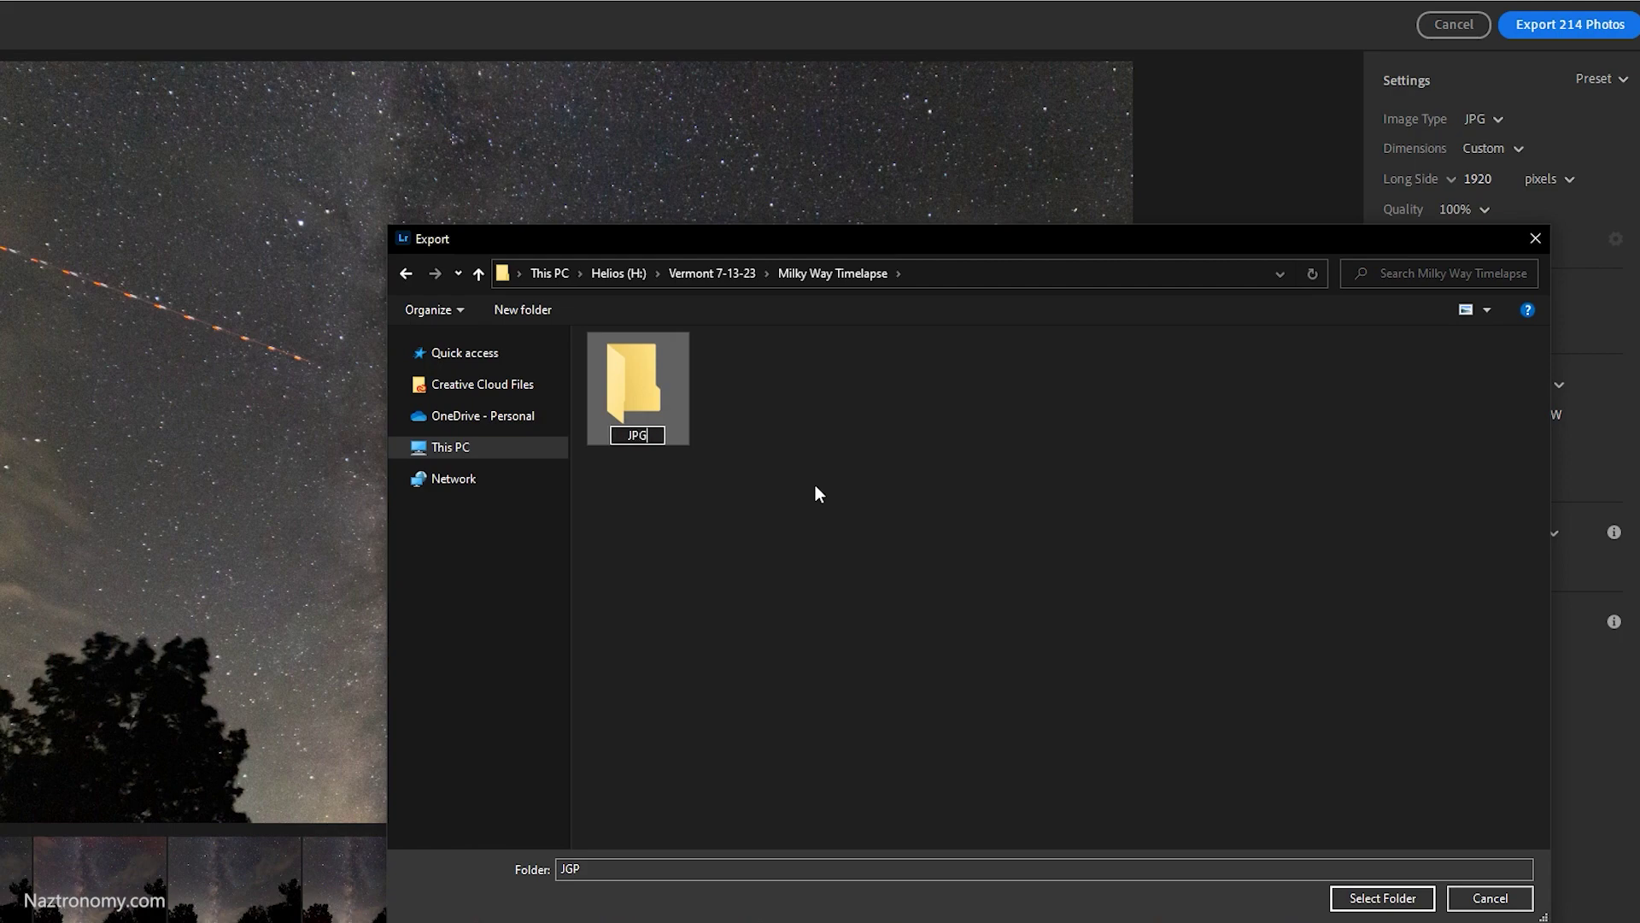
pyautogui.press('Return')
pyautogui.click(1353, 899)
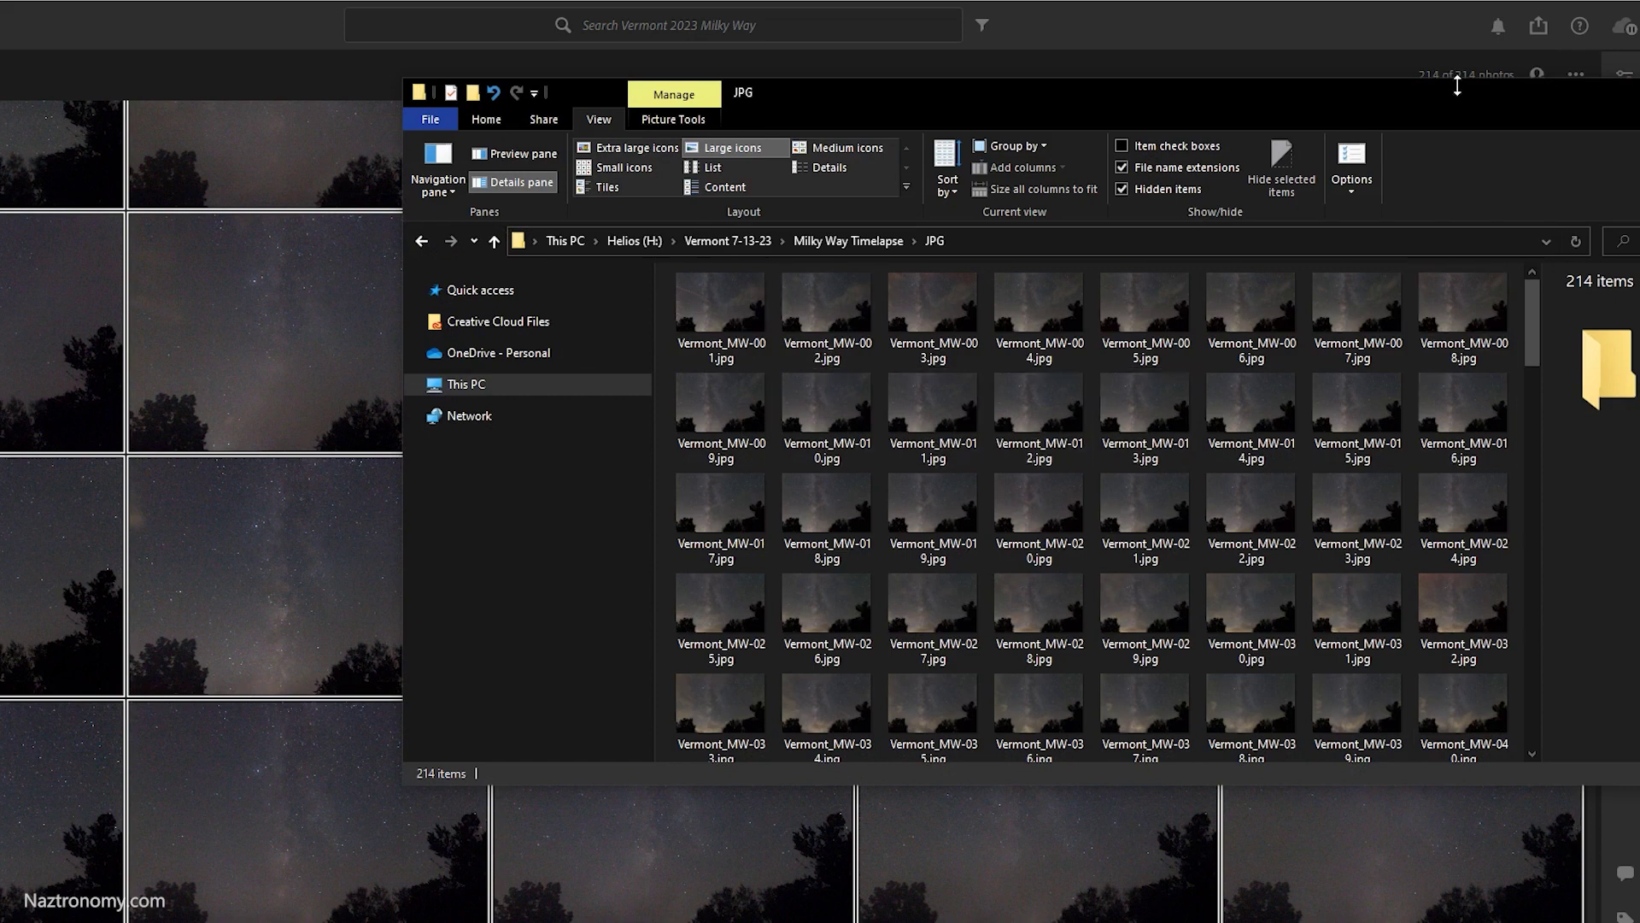
# - Maximize File Explorer and open Vermont_MW-001.jpg to check its 1920 x 1280 details
pyautogui.doubleClick(1459, 90)
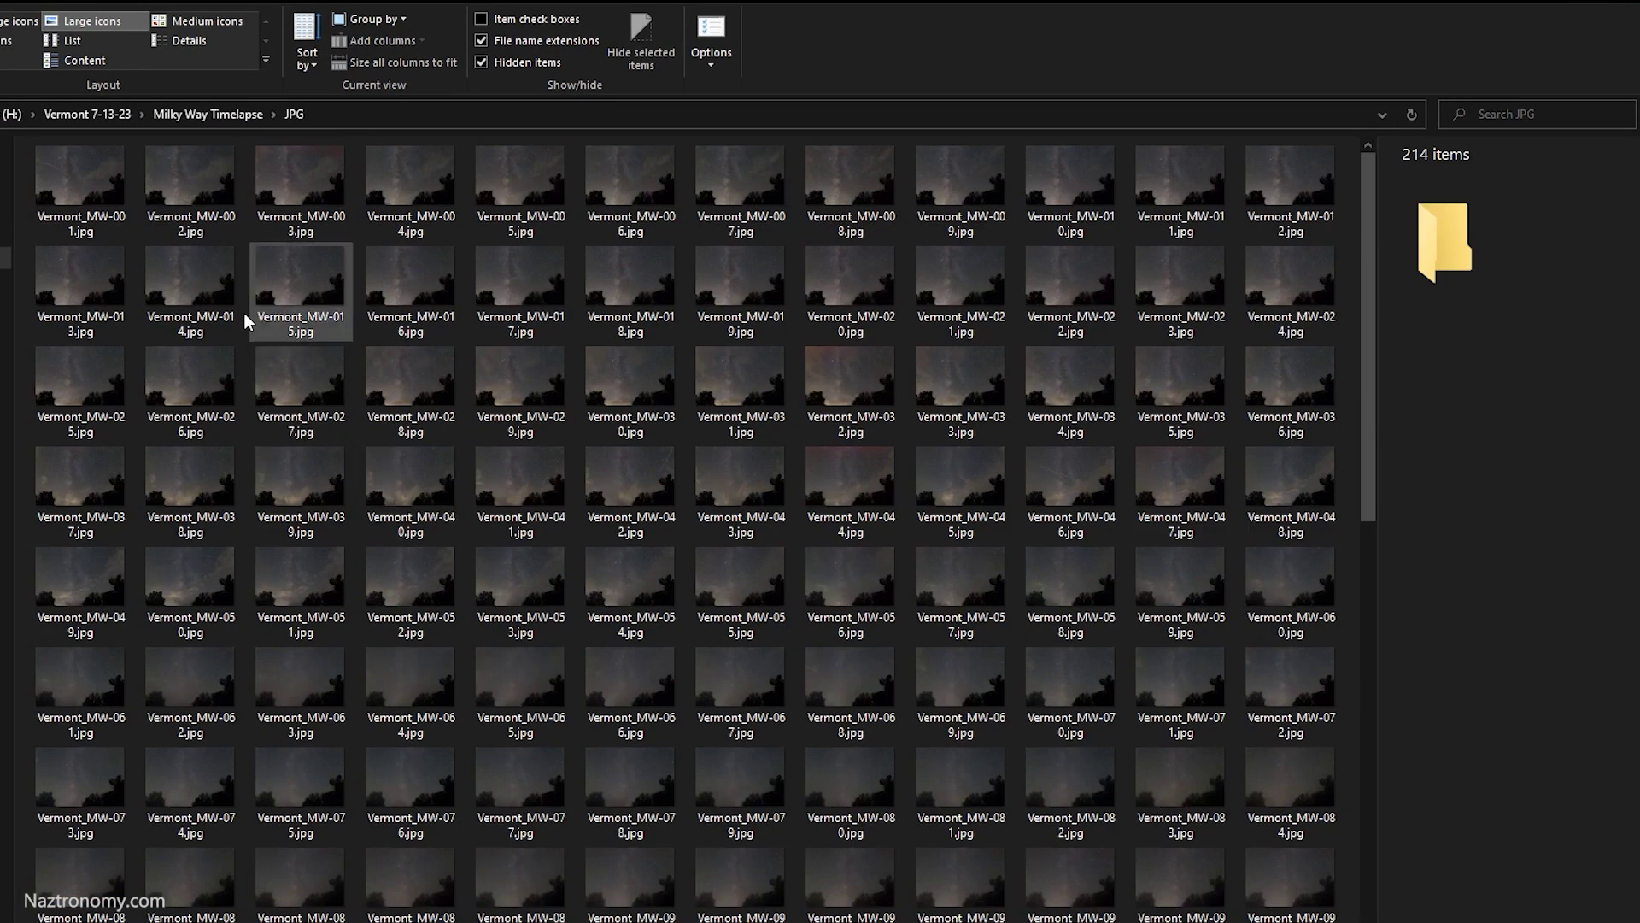
pyautogui.click(97, 210)
pyautogui.doubleClick(96, 208)
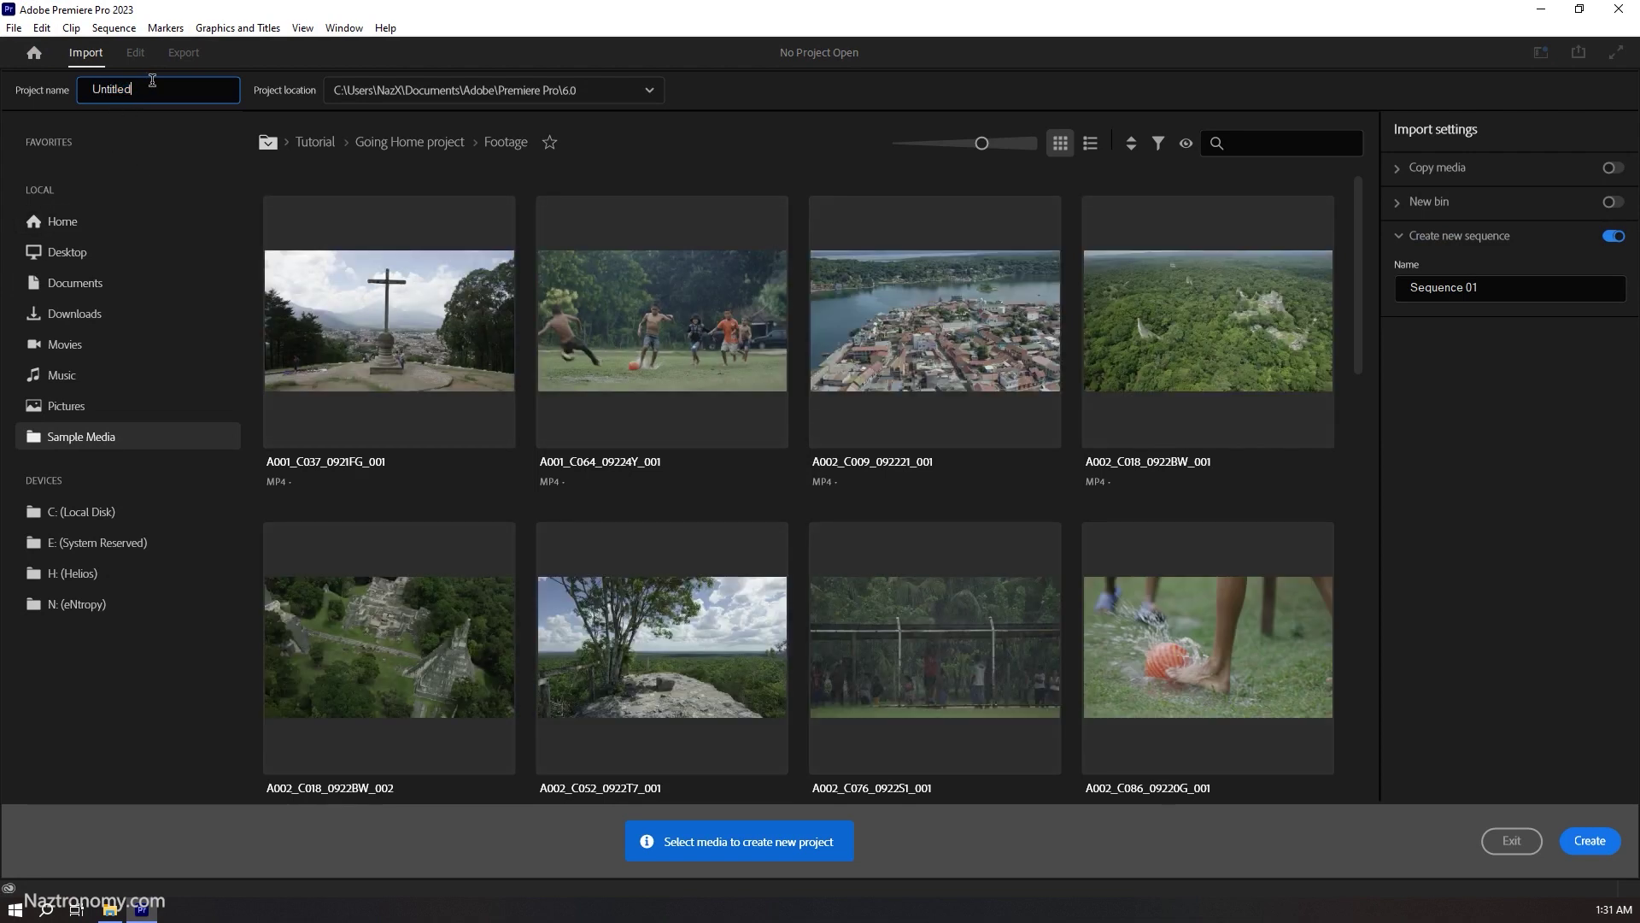
pyautogui.write('VT')
pyautogui.write('_MilkyWay')
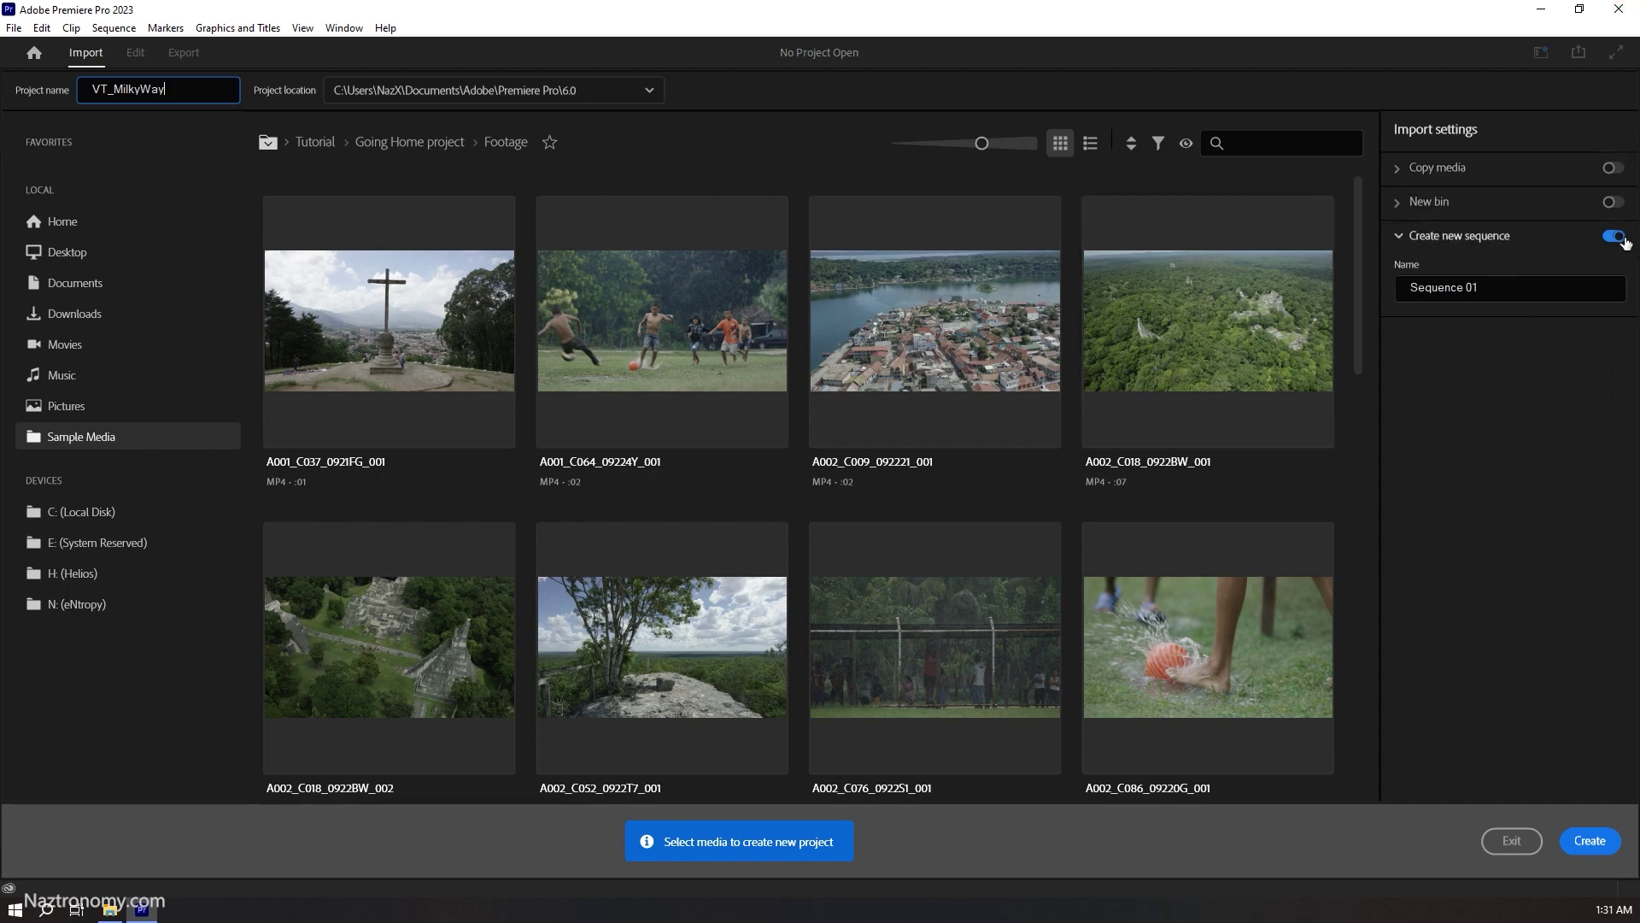
# - Name the new Premiere Pro project VT_MilkyWay and create it
pyautogui.press('Return')
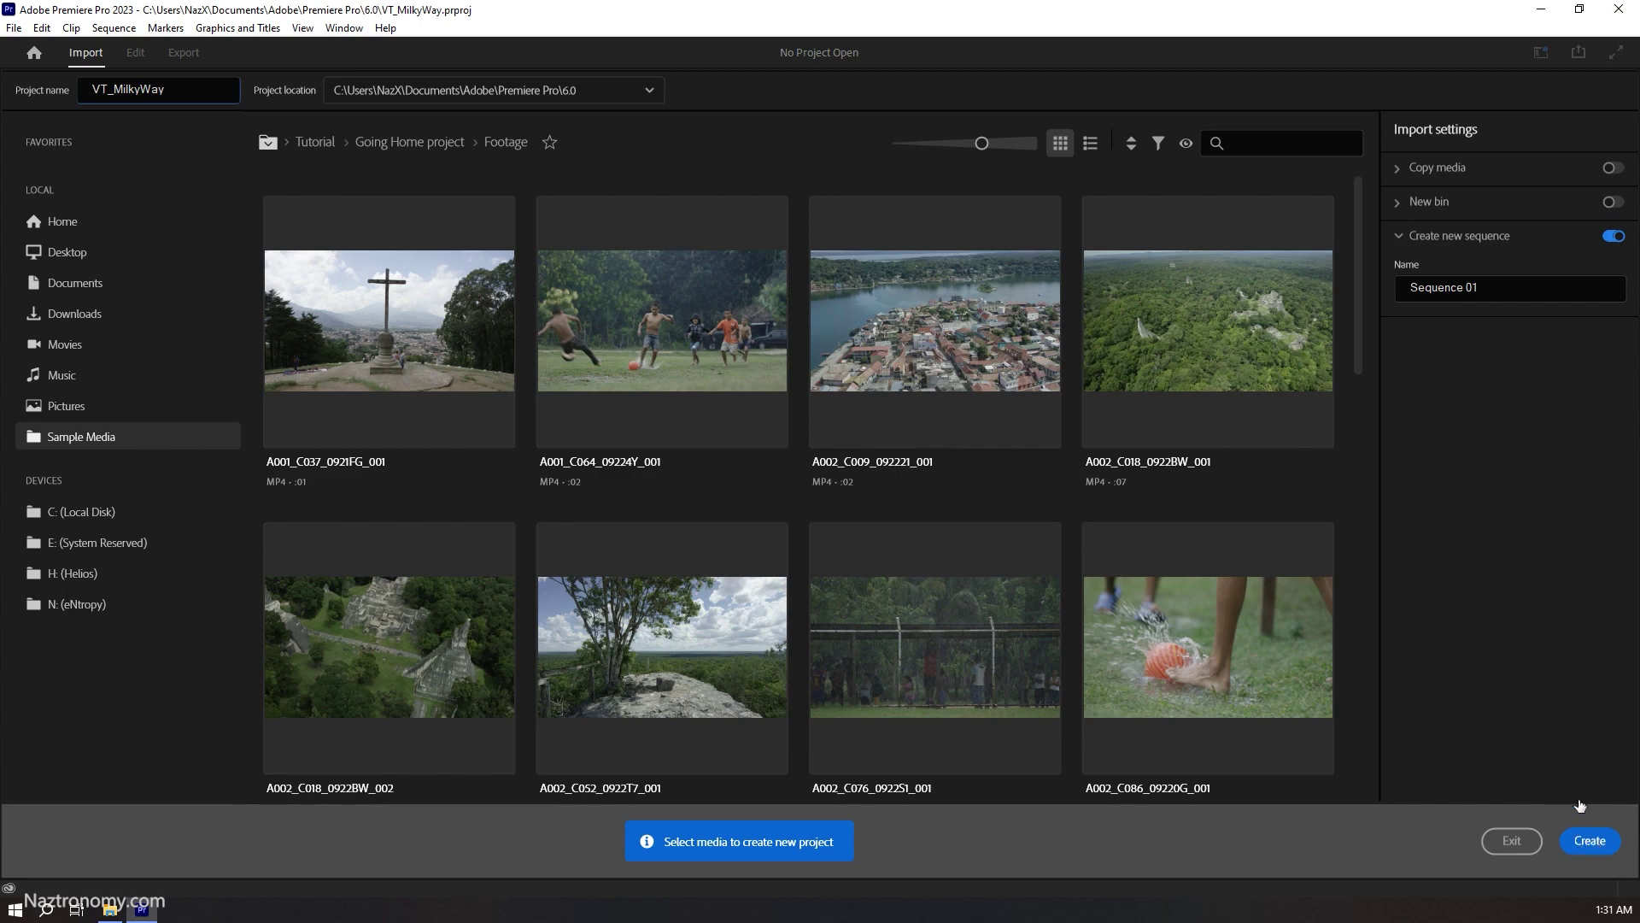
pyautogui.click(1589, 841)
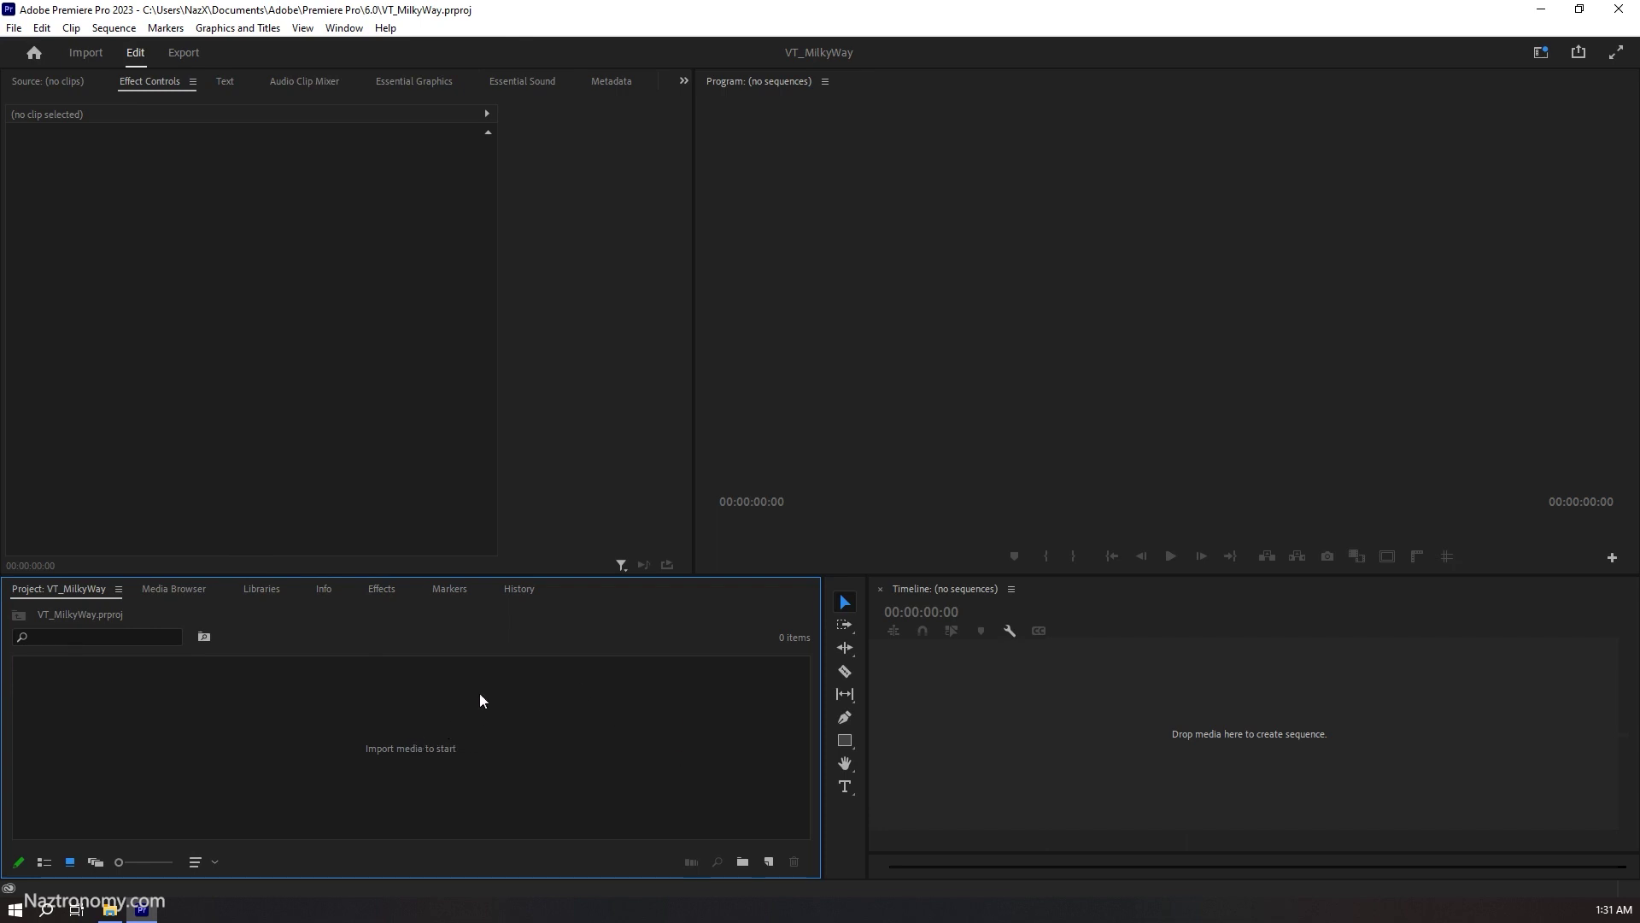
# - Create Sequence 01 from the DSLR 1080p24 preset after reviewing its video settings
pyautogui.rightClick(419, 709)
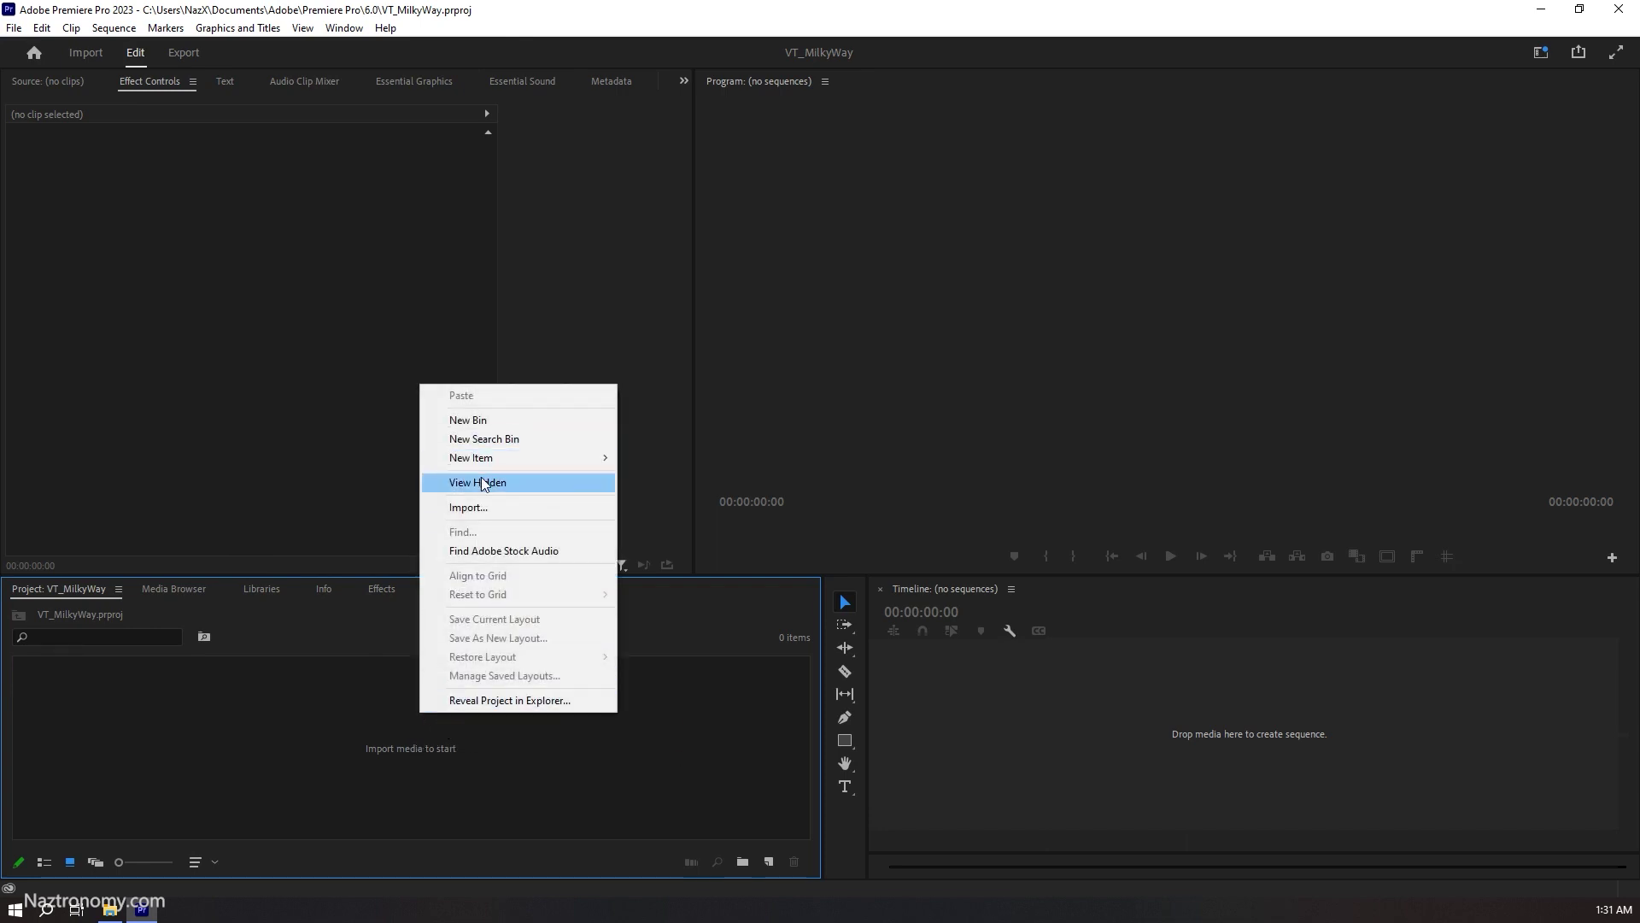
pyautogui.moveTo(519, 457)
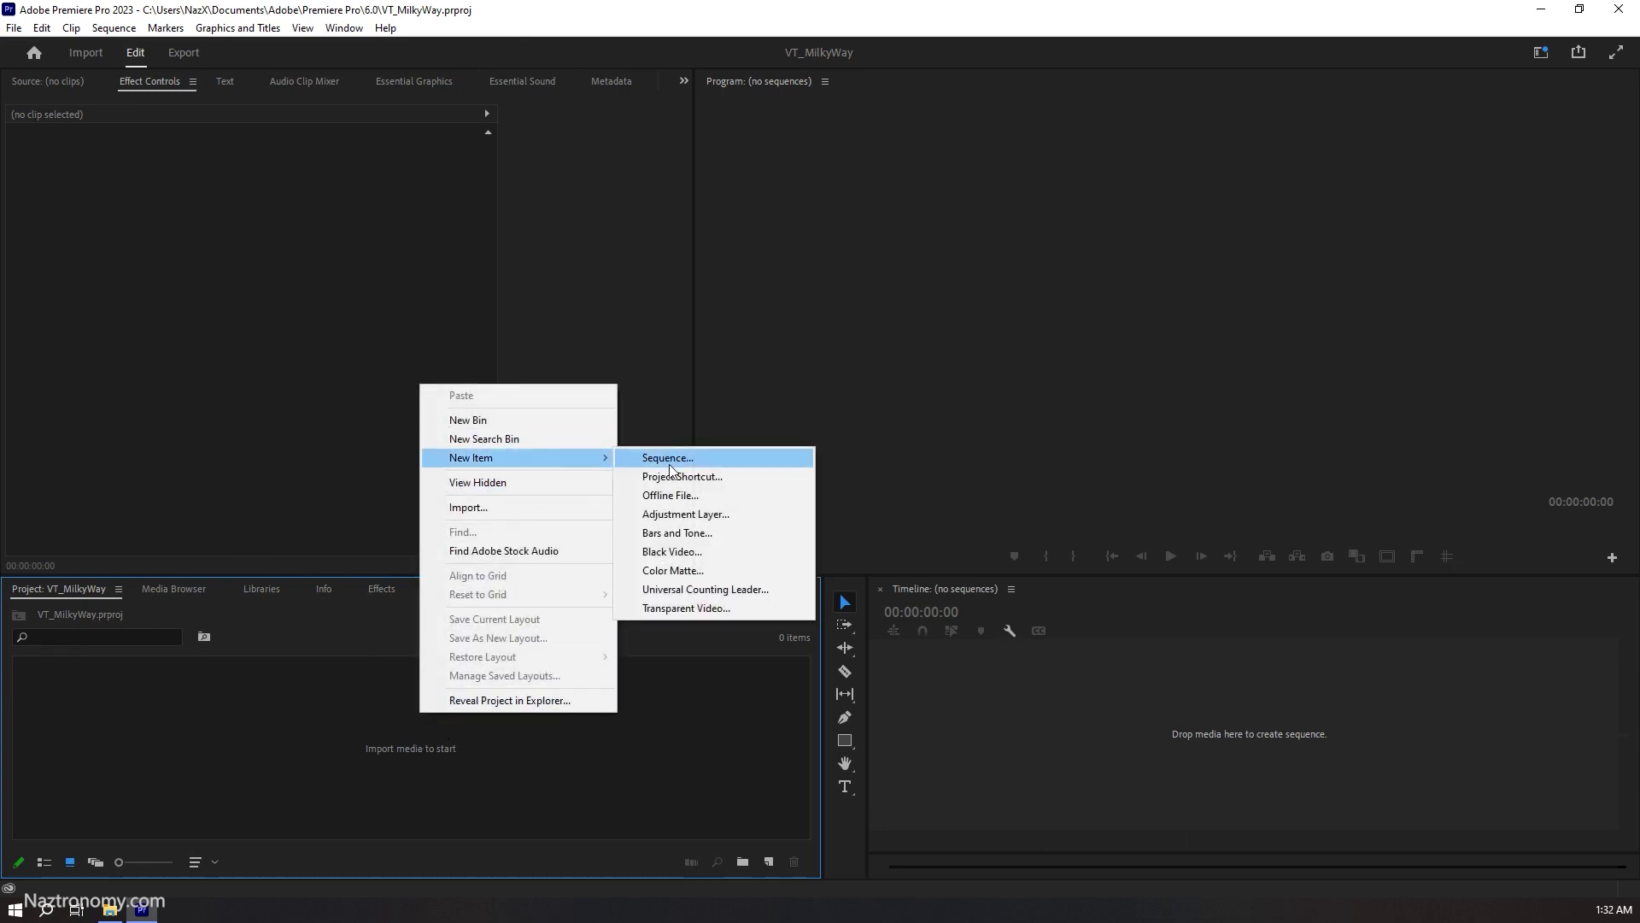
pyautogui.click(671, 468)
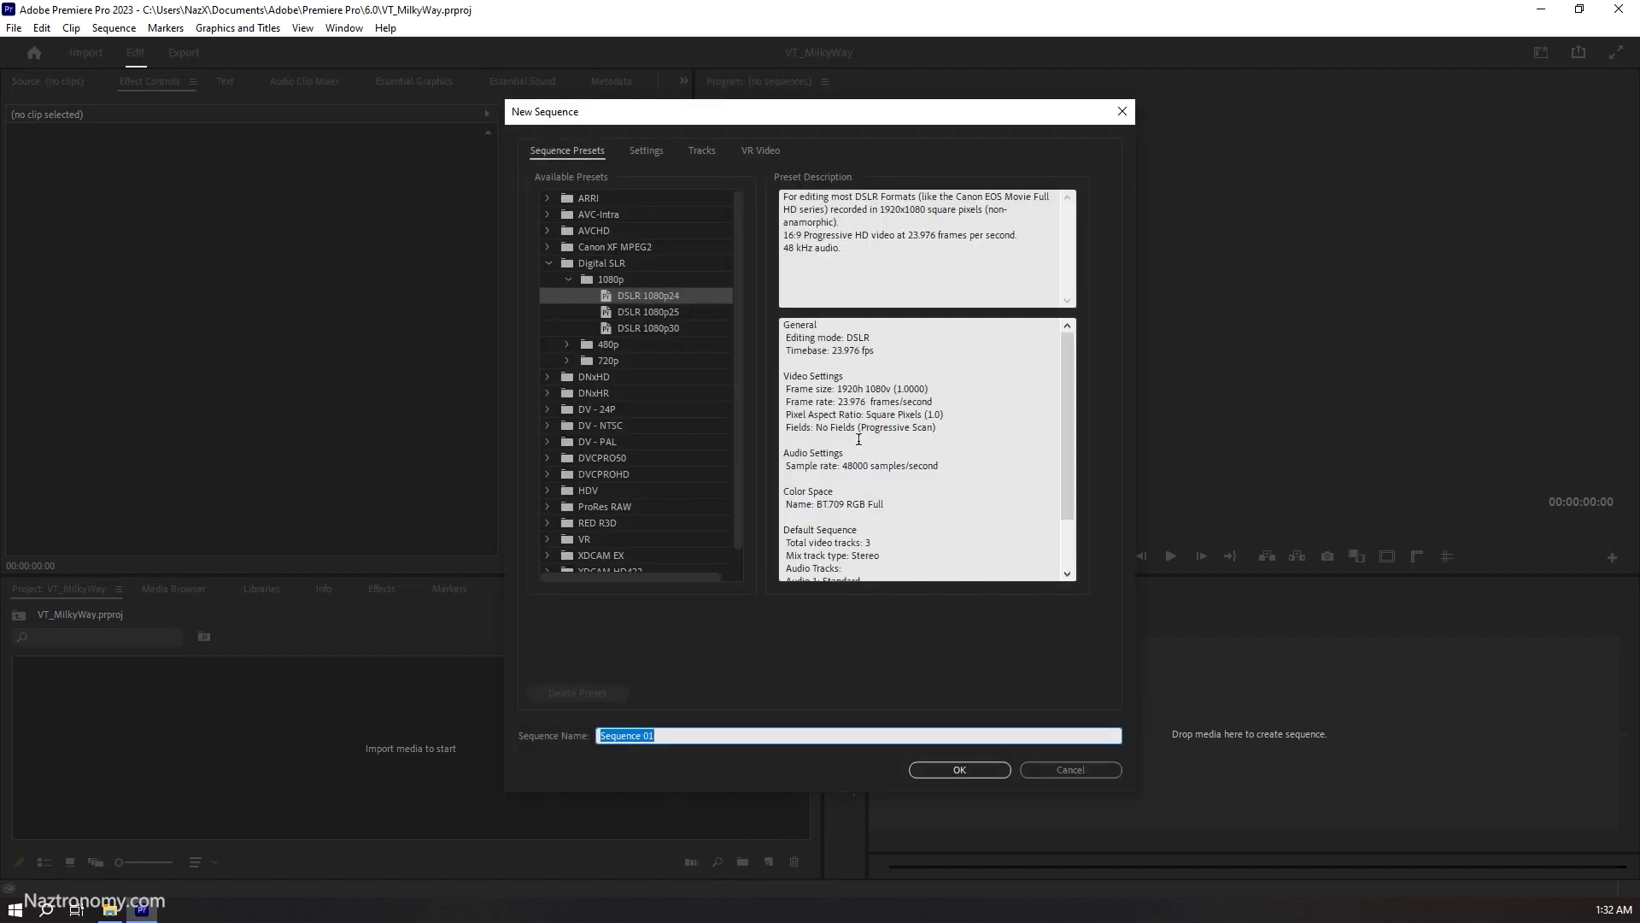
pyautogui.click(663, 300)
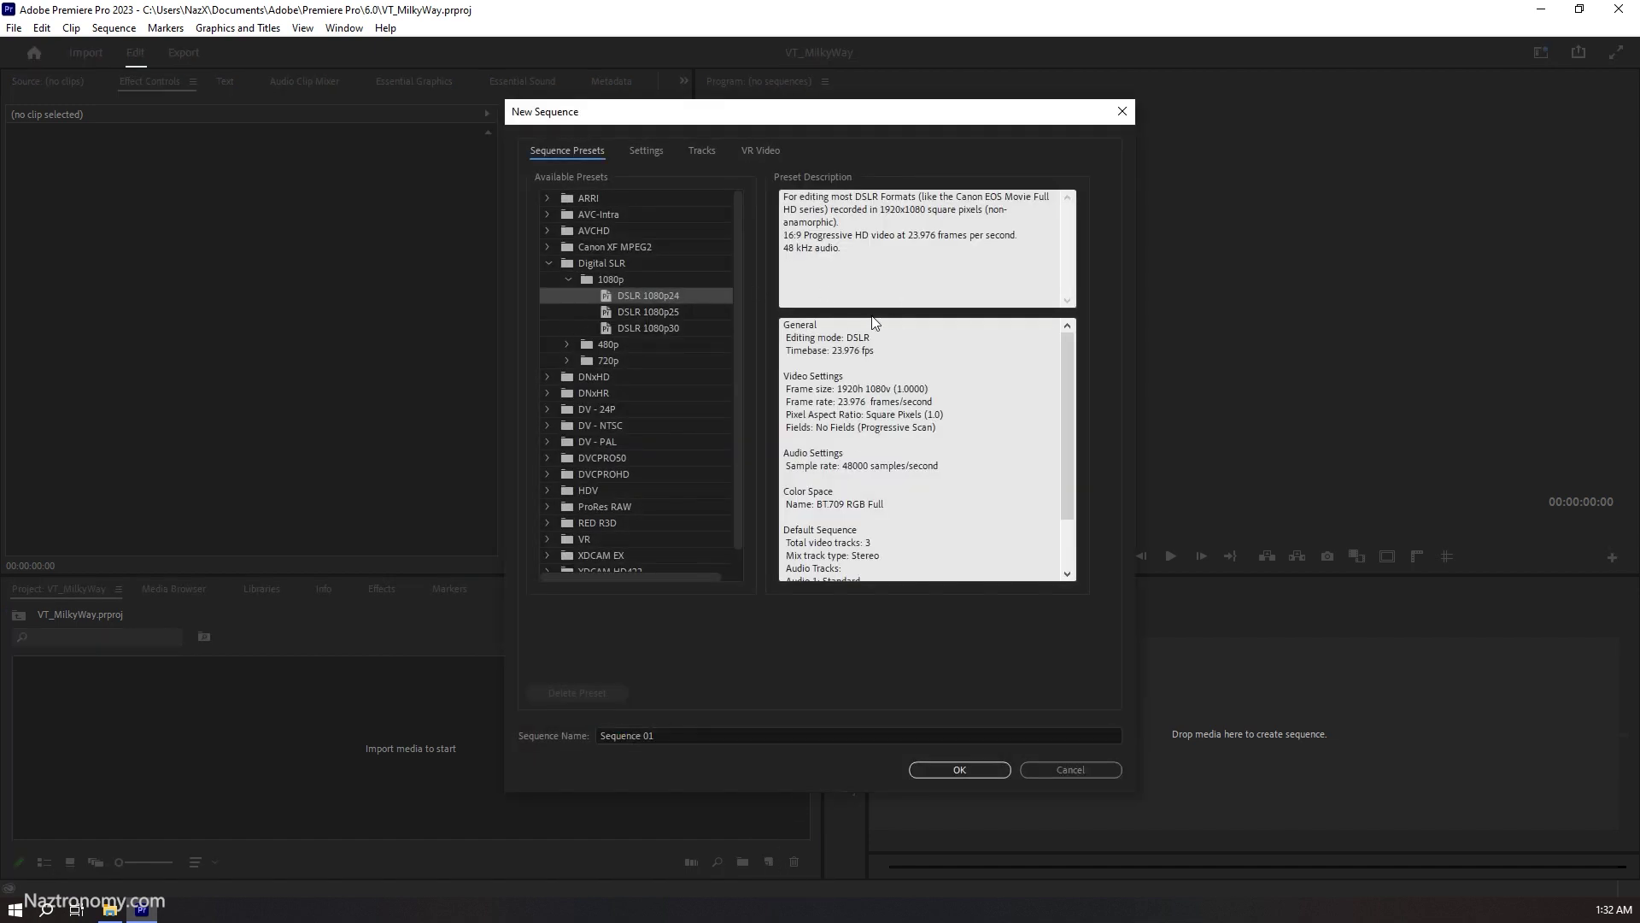
pyautogui.click(665, 151)
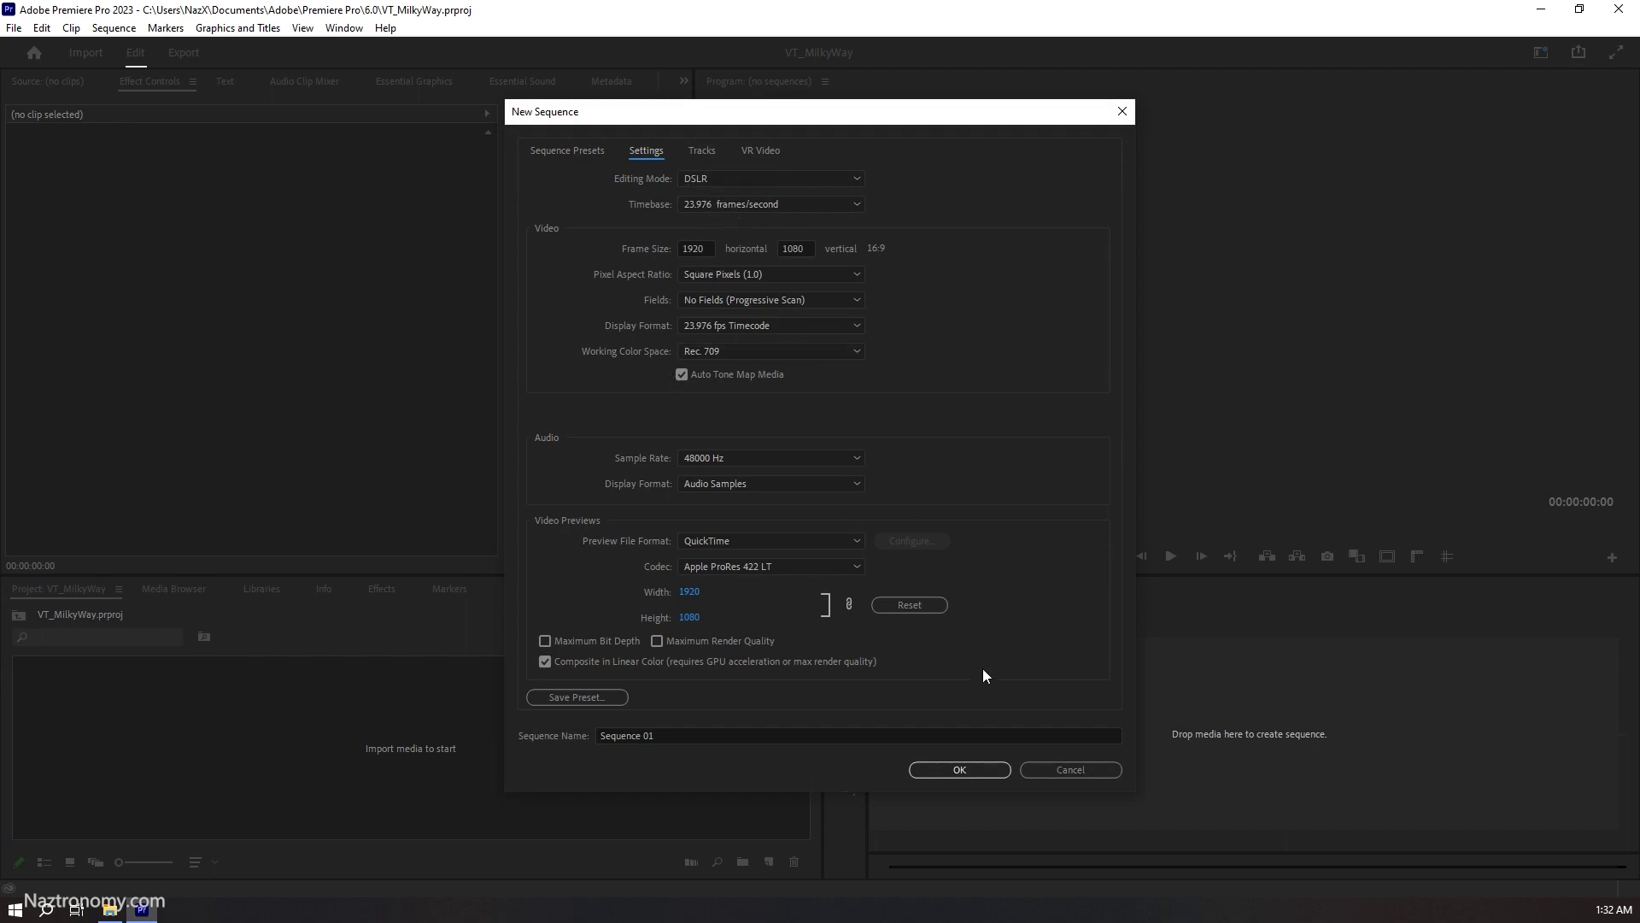
pyautogui.click(976, 769)
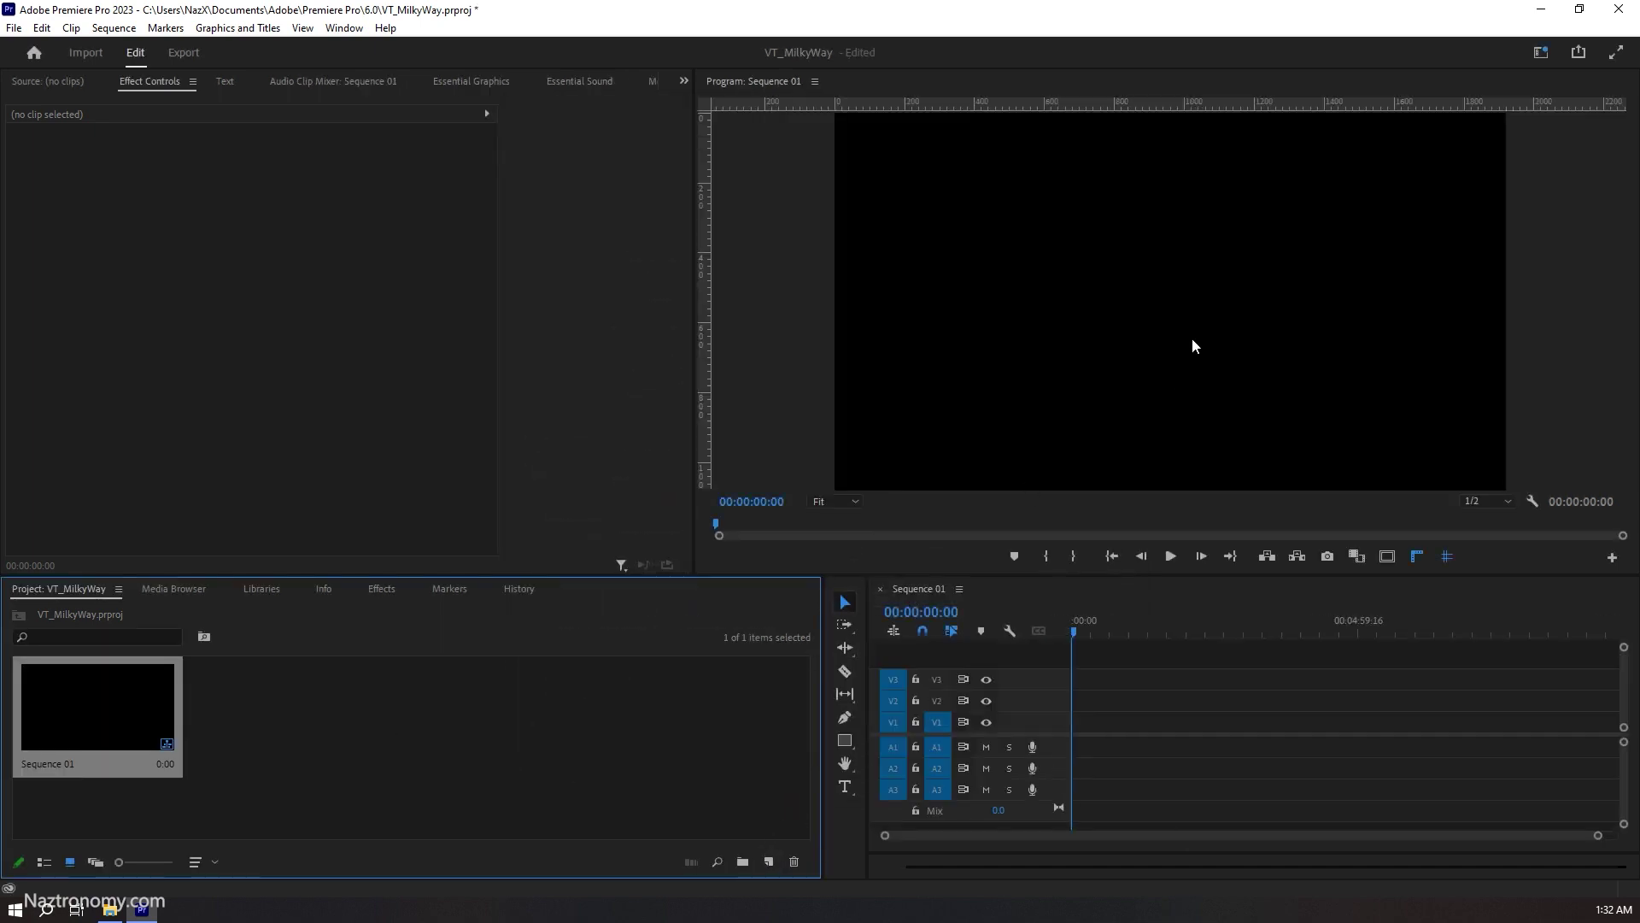
pyautogui.rightClick(296, 711)
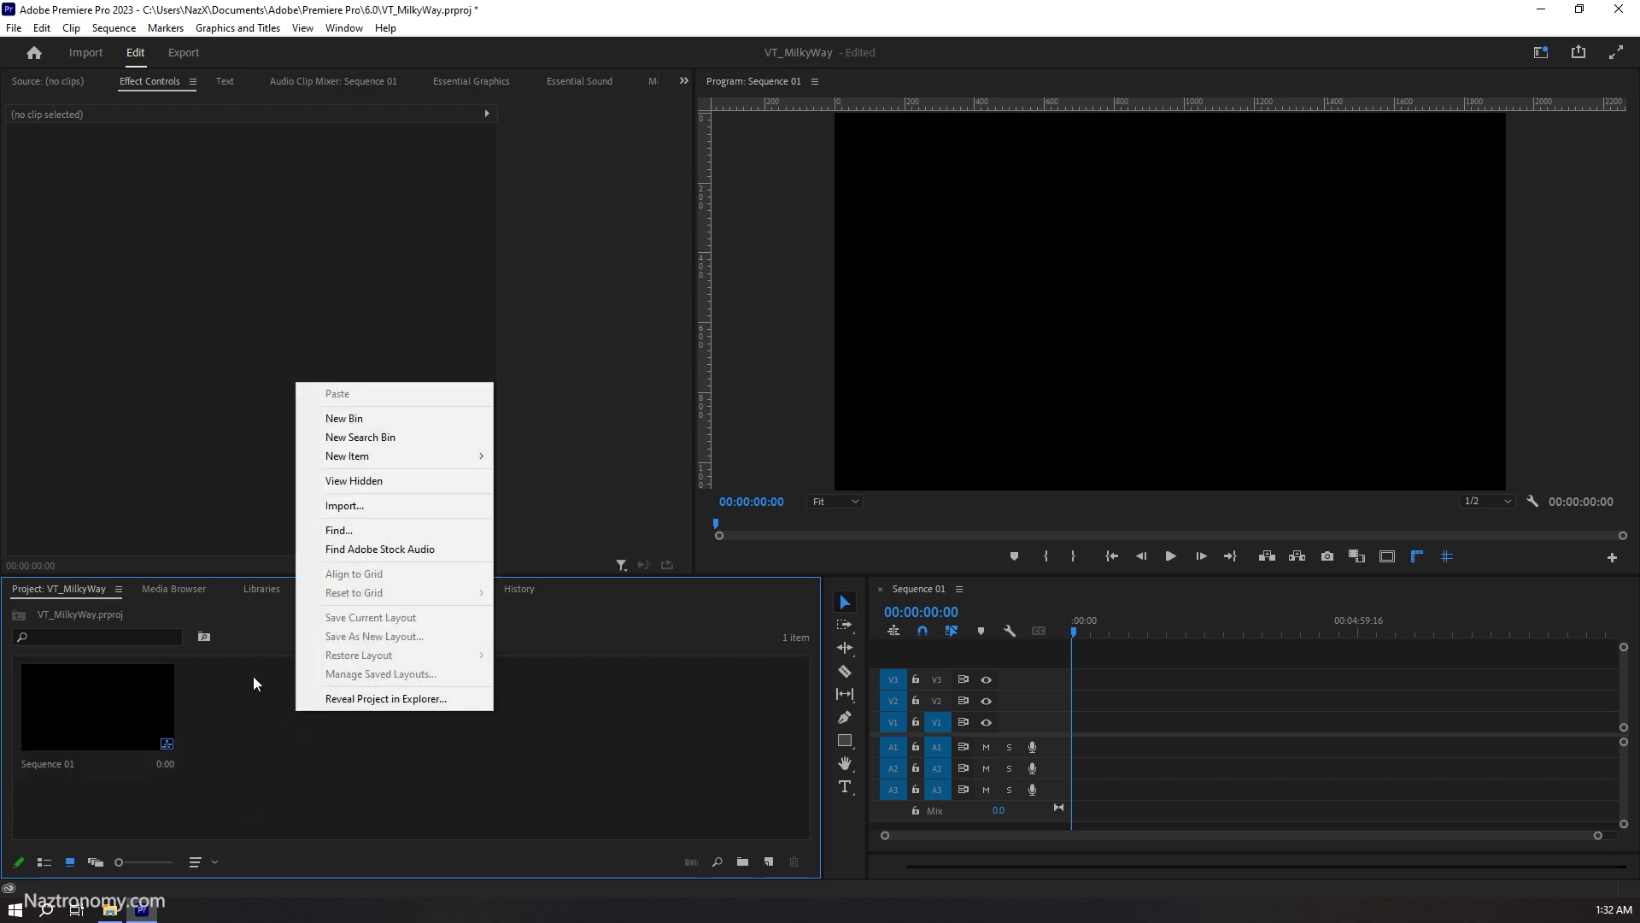
# - Import Vermont_MW-001.jpg from the JPG folder with Image Sequence ticked
pyautogui.click(381, 507)
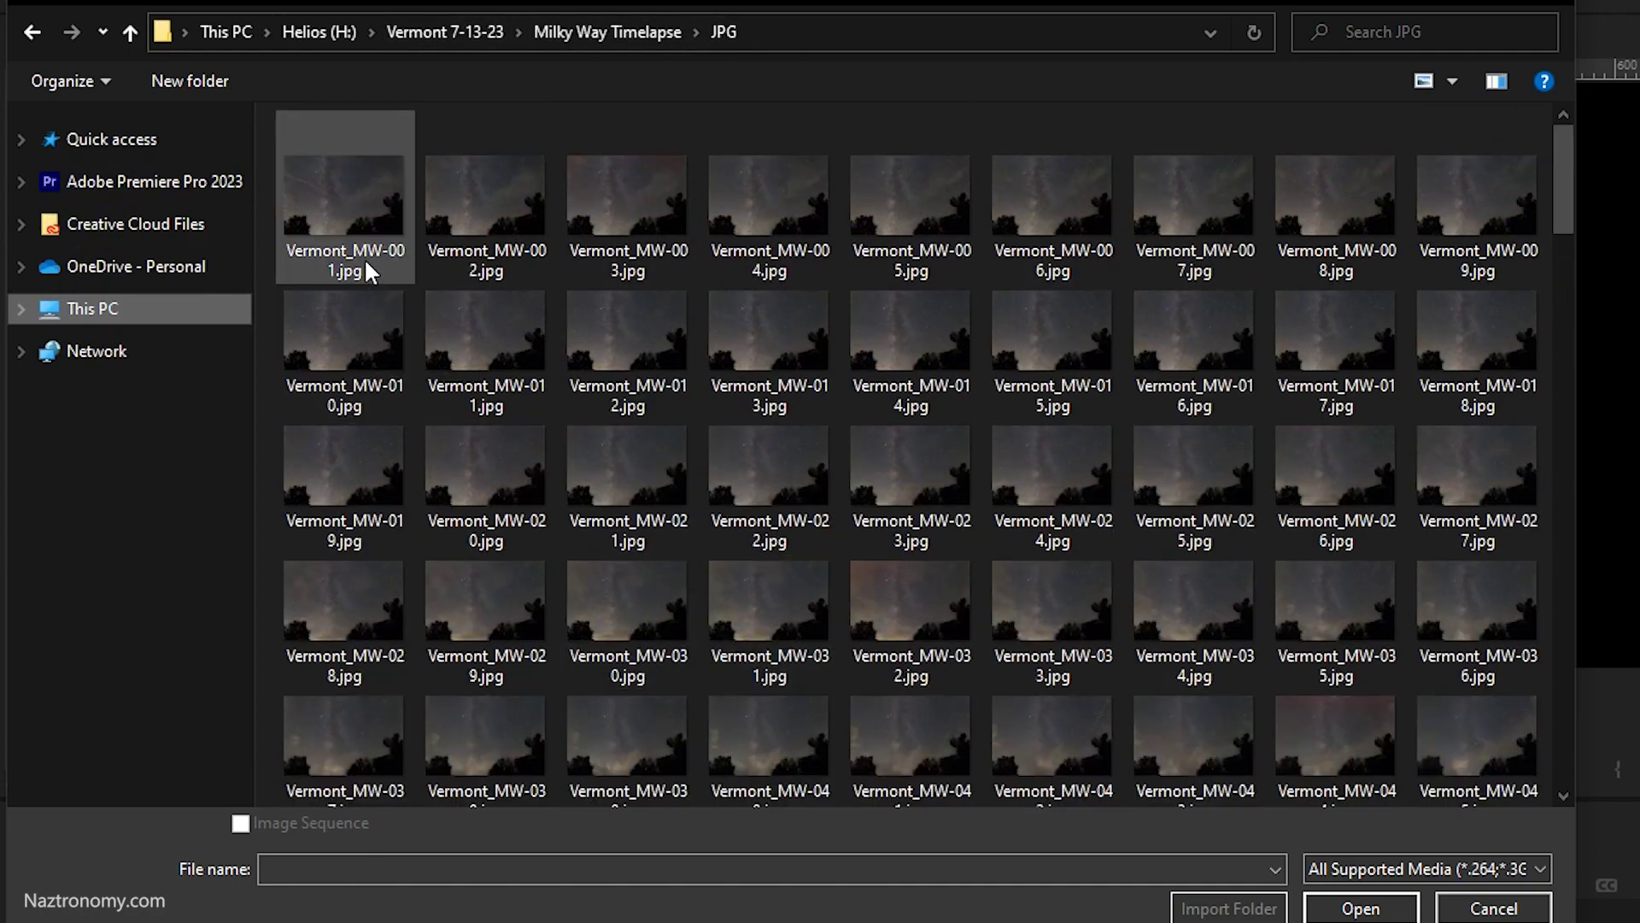
pyautogui.click(368, 269)
pyautogui.click(241, 824)
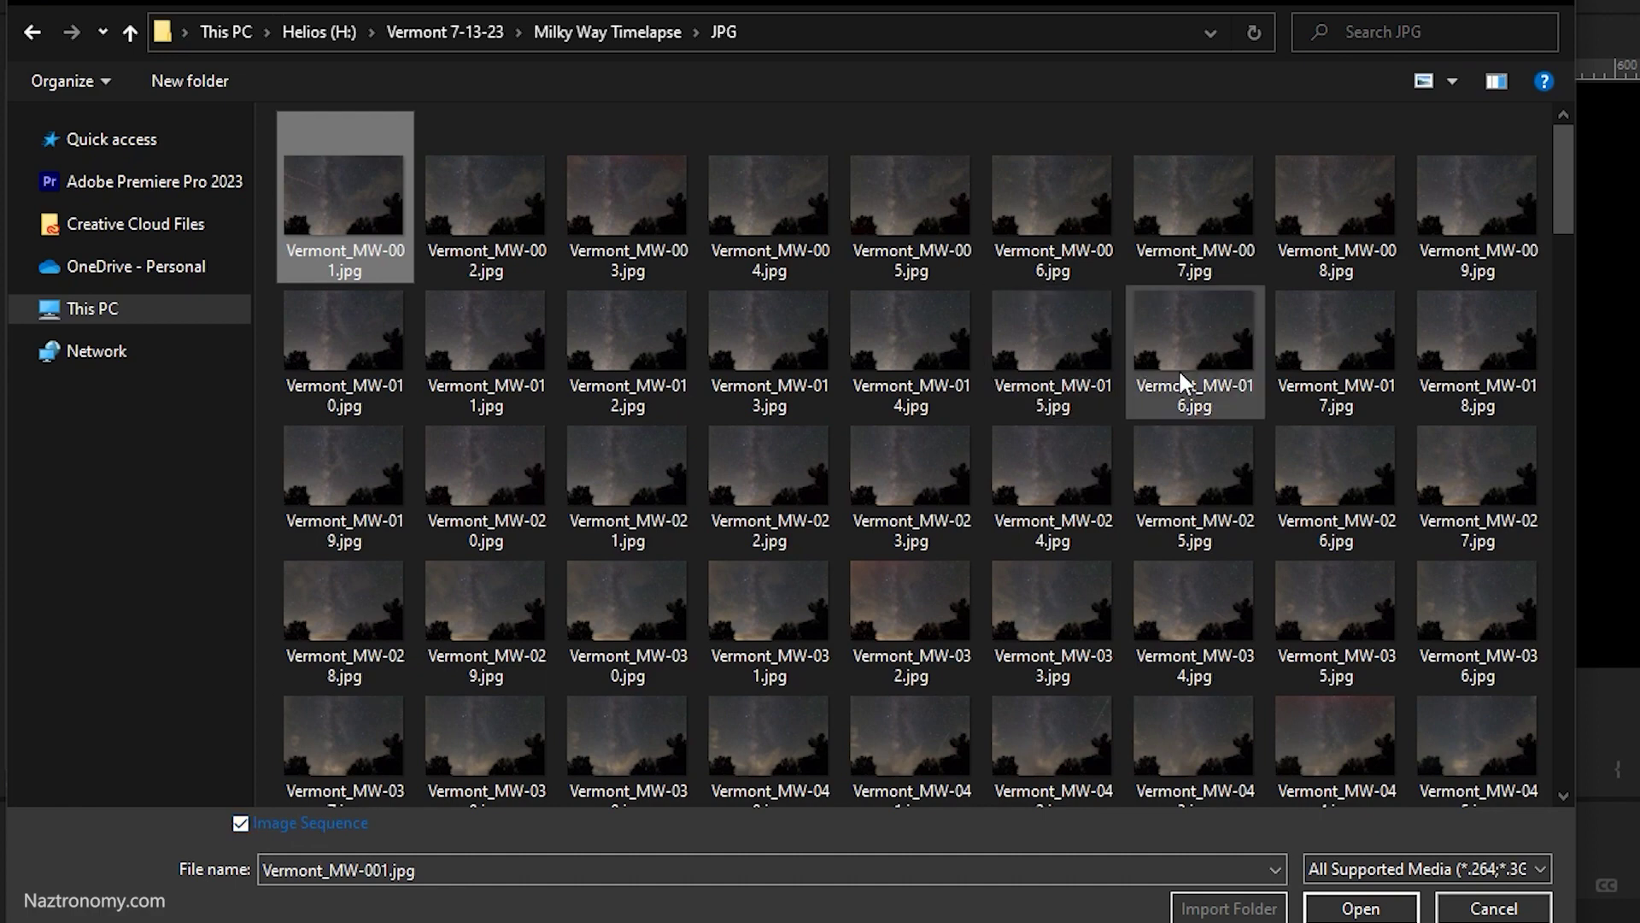
pyautogui.scroll(-3, 1260, 561)
pyautogui.scroll(-8, 1280, 571)
pyautogui.scroll(-3, 1005, 558)
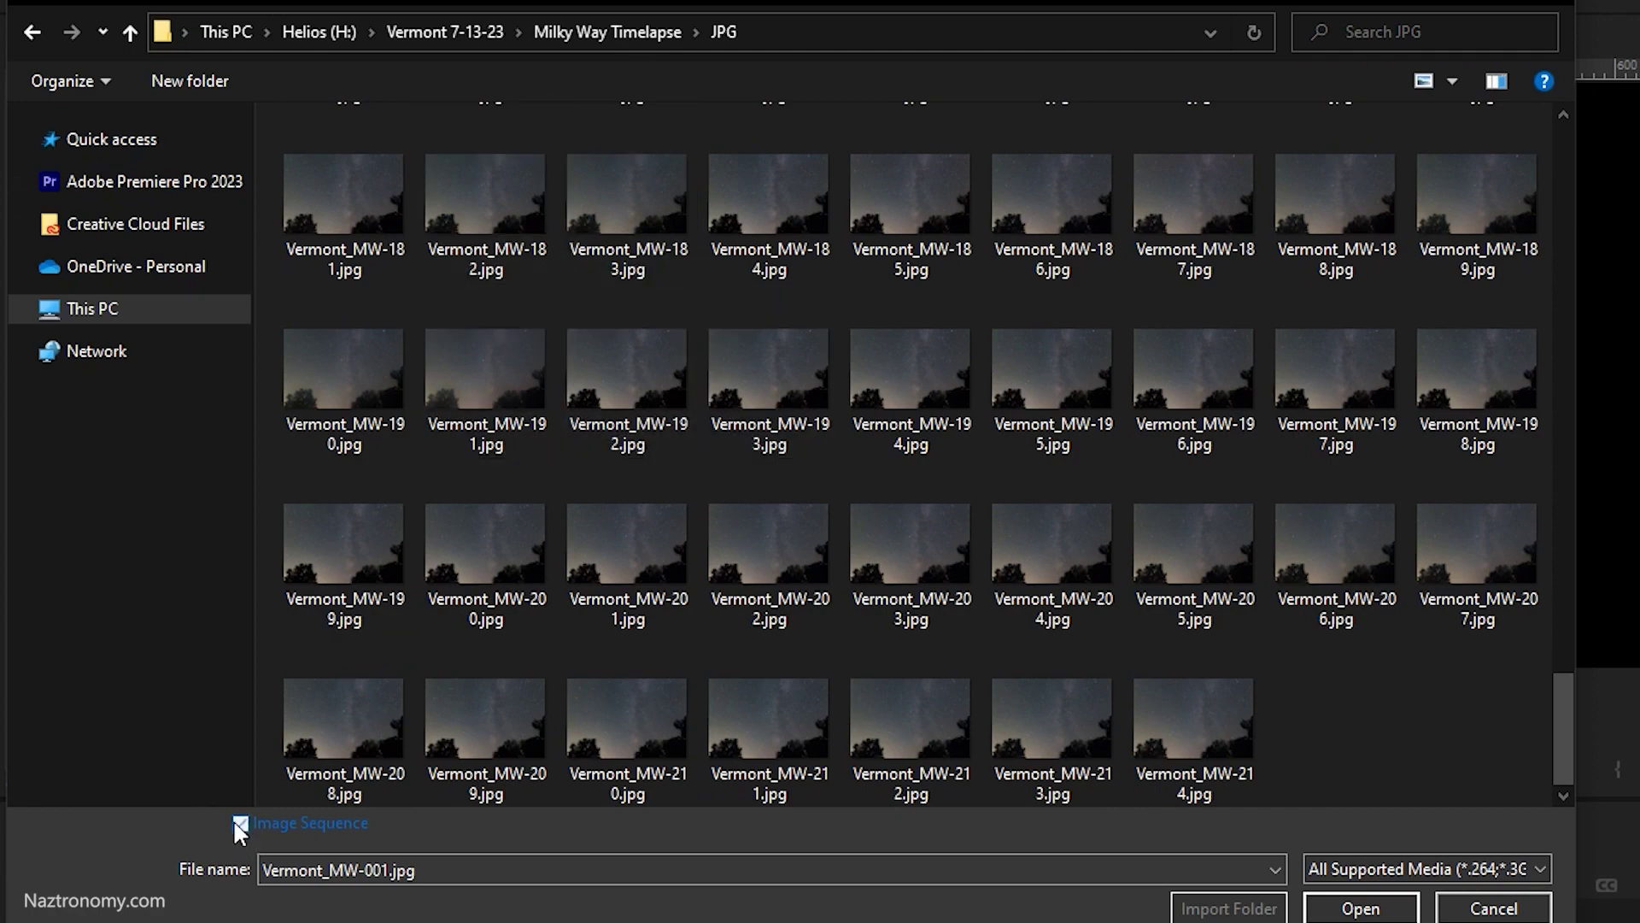
pyautogui.scroll(10, 481, 707)
pyautogui.scroll(3, 493, 705)
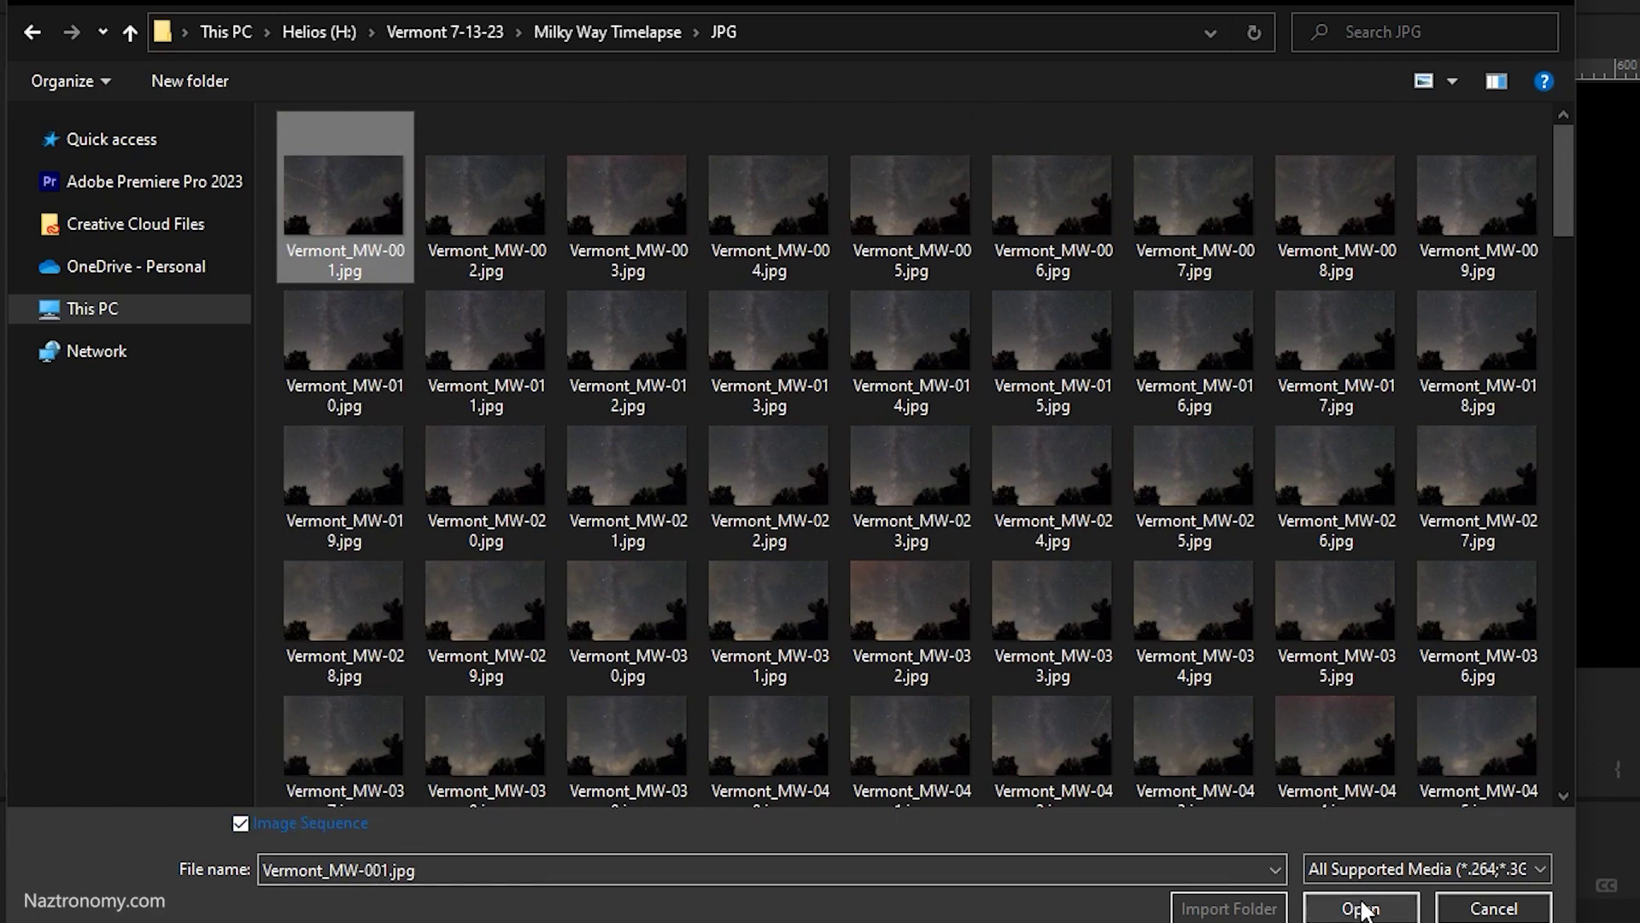
pyautogui.click(1359, 906)
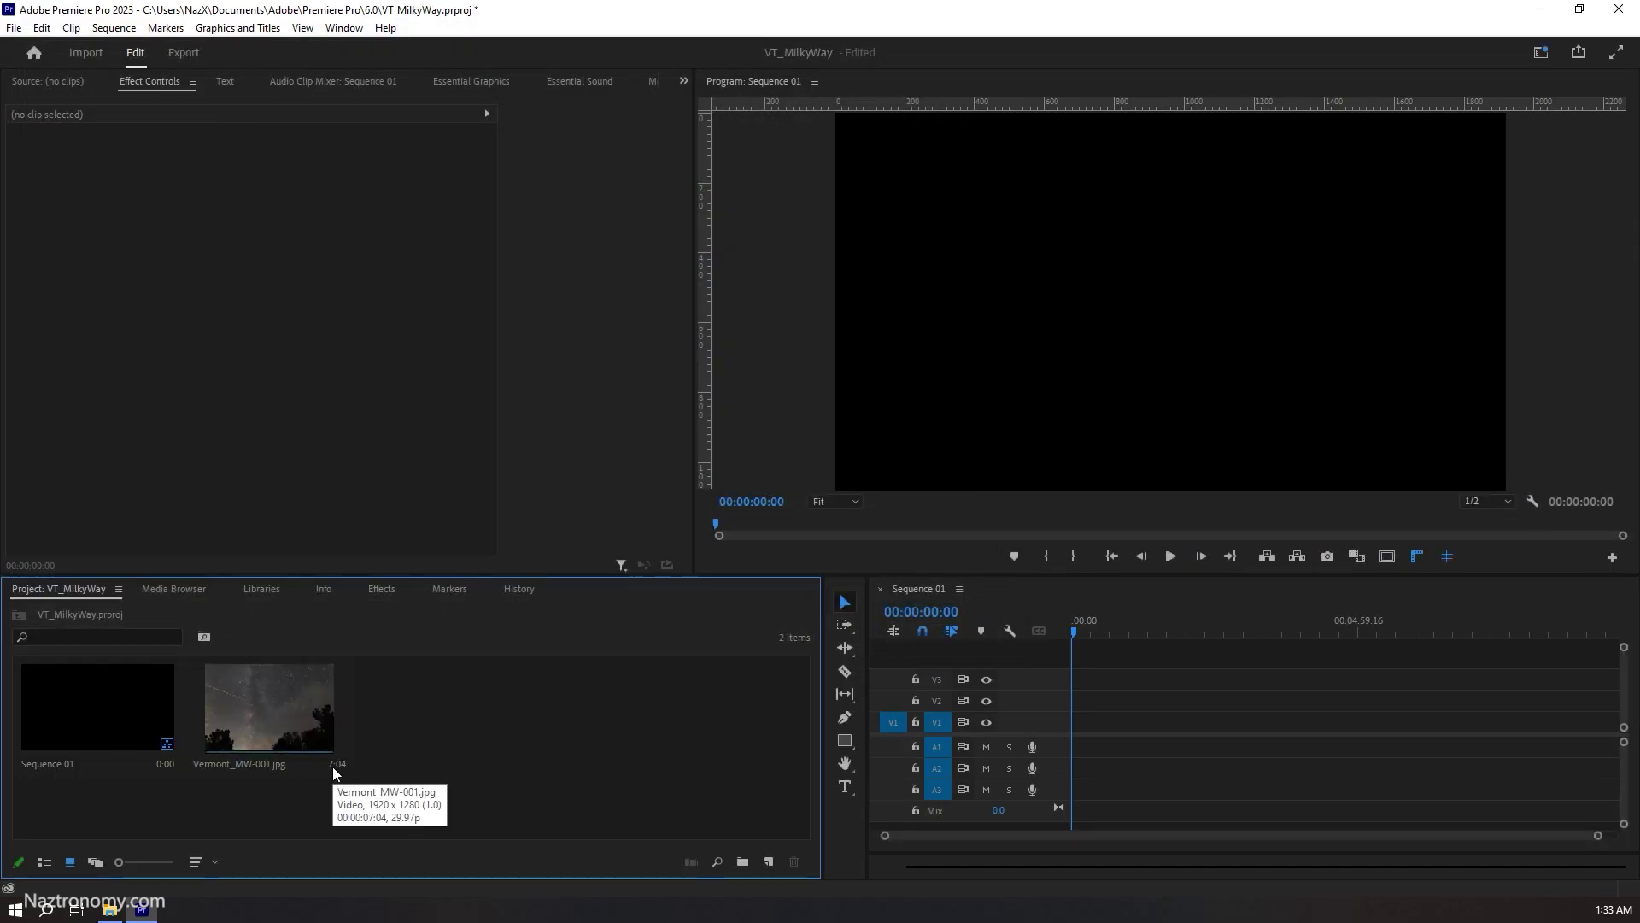
# - Put the Vermont_MW clip on V1 with existing settings, enlarge the Program monitor, and play it
pyautogui.moveTo(282, 724)
pyautogui.mouseDown()
pyautogui.moveTo(1099, 729)
pyautogui.moveTo(1076, 733)
pyautogui.mouseUp()
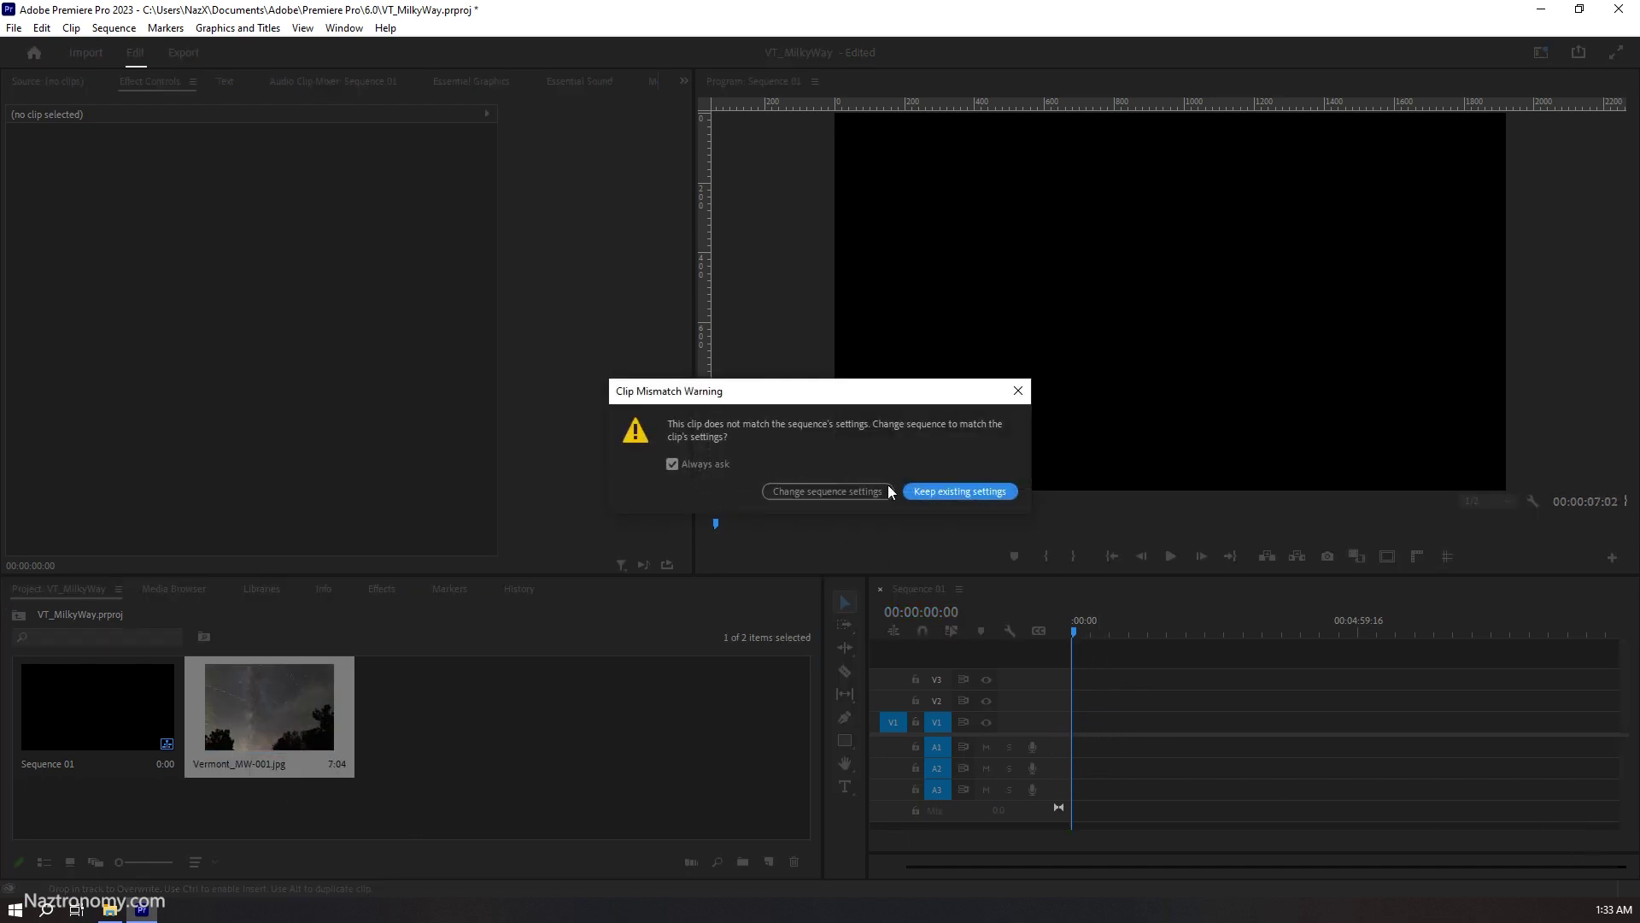
pyautogui.click(950, 494)
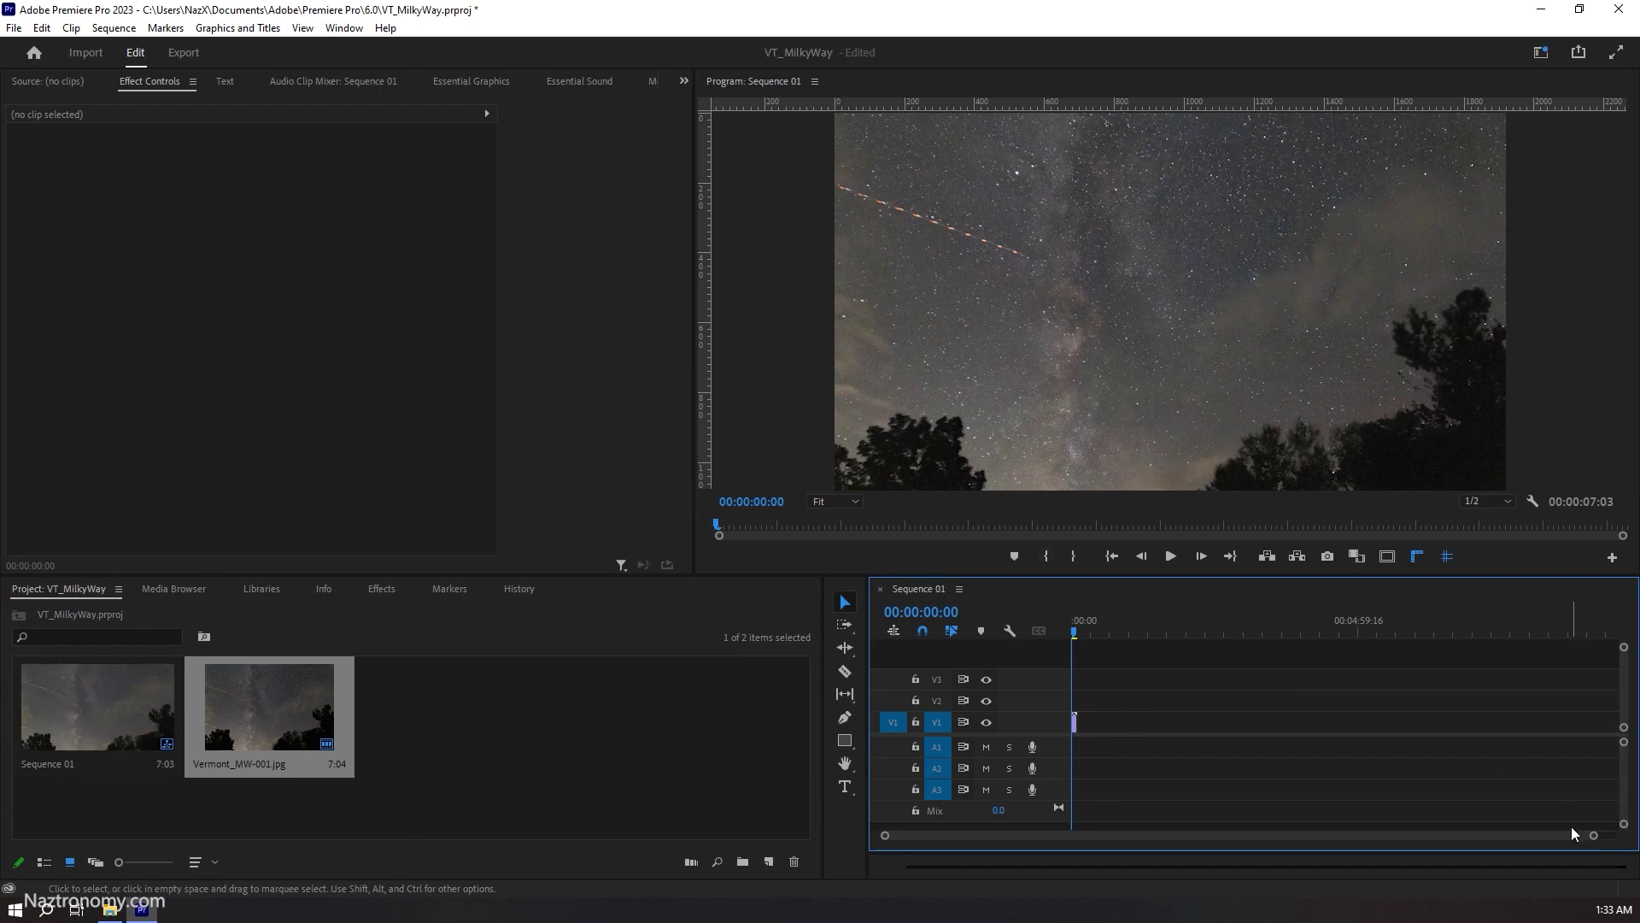
pyautogui.moveTo(1596, 836); pyautogui.dragTo(975, 835)
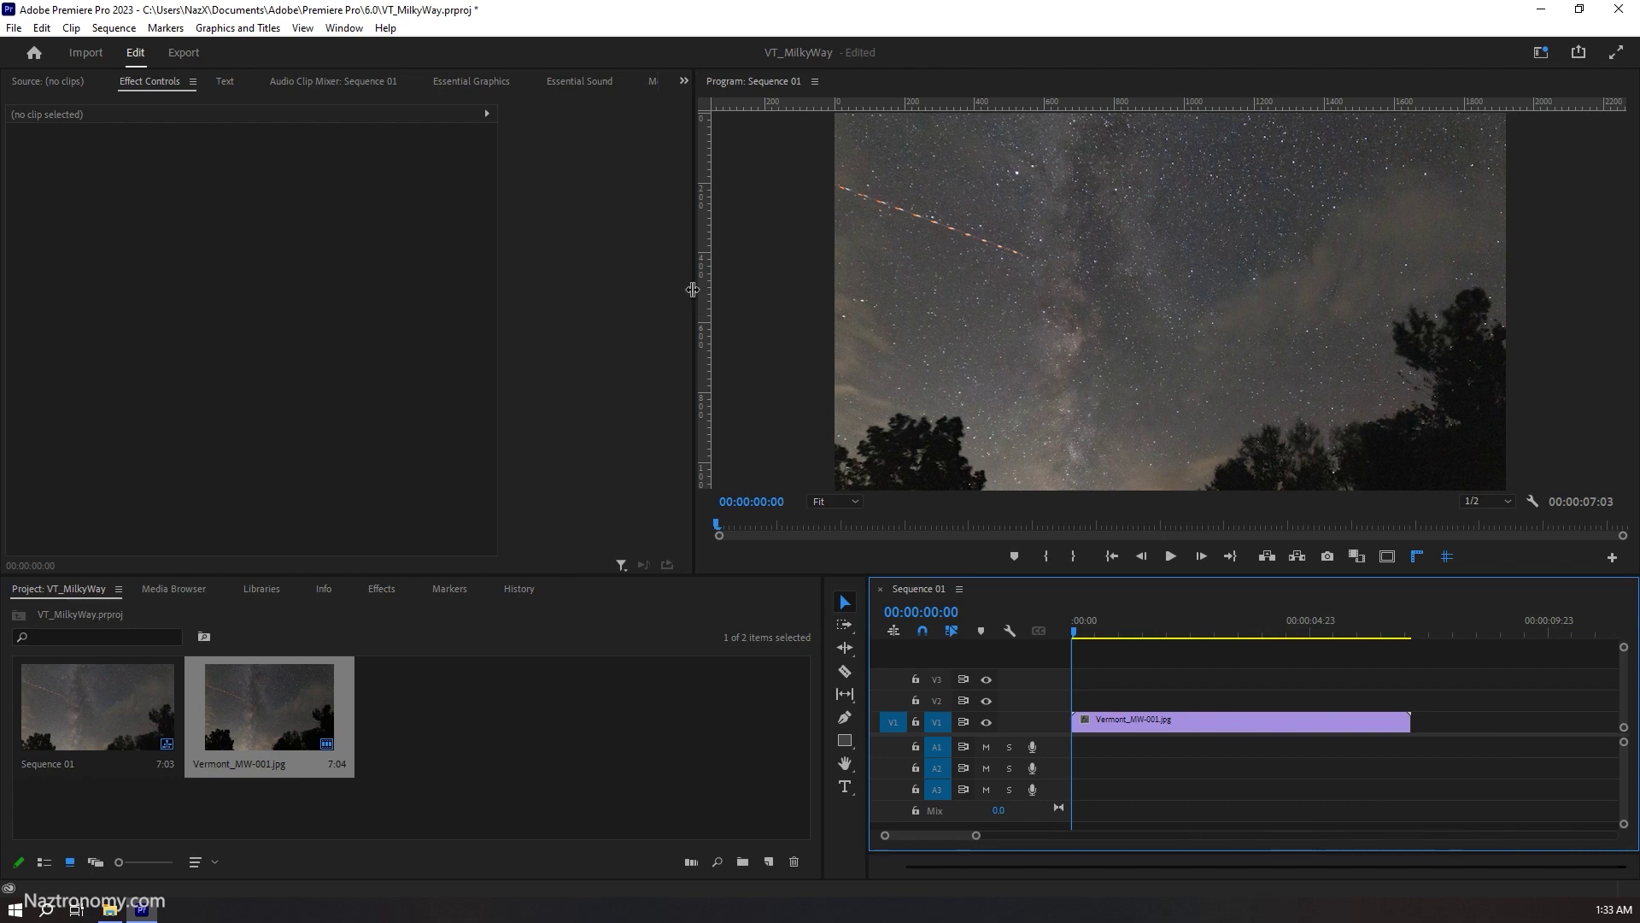
pyautogui.moveTo(698, 295); pyautogui.dragTo(626, 290)
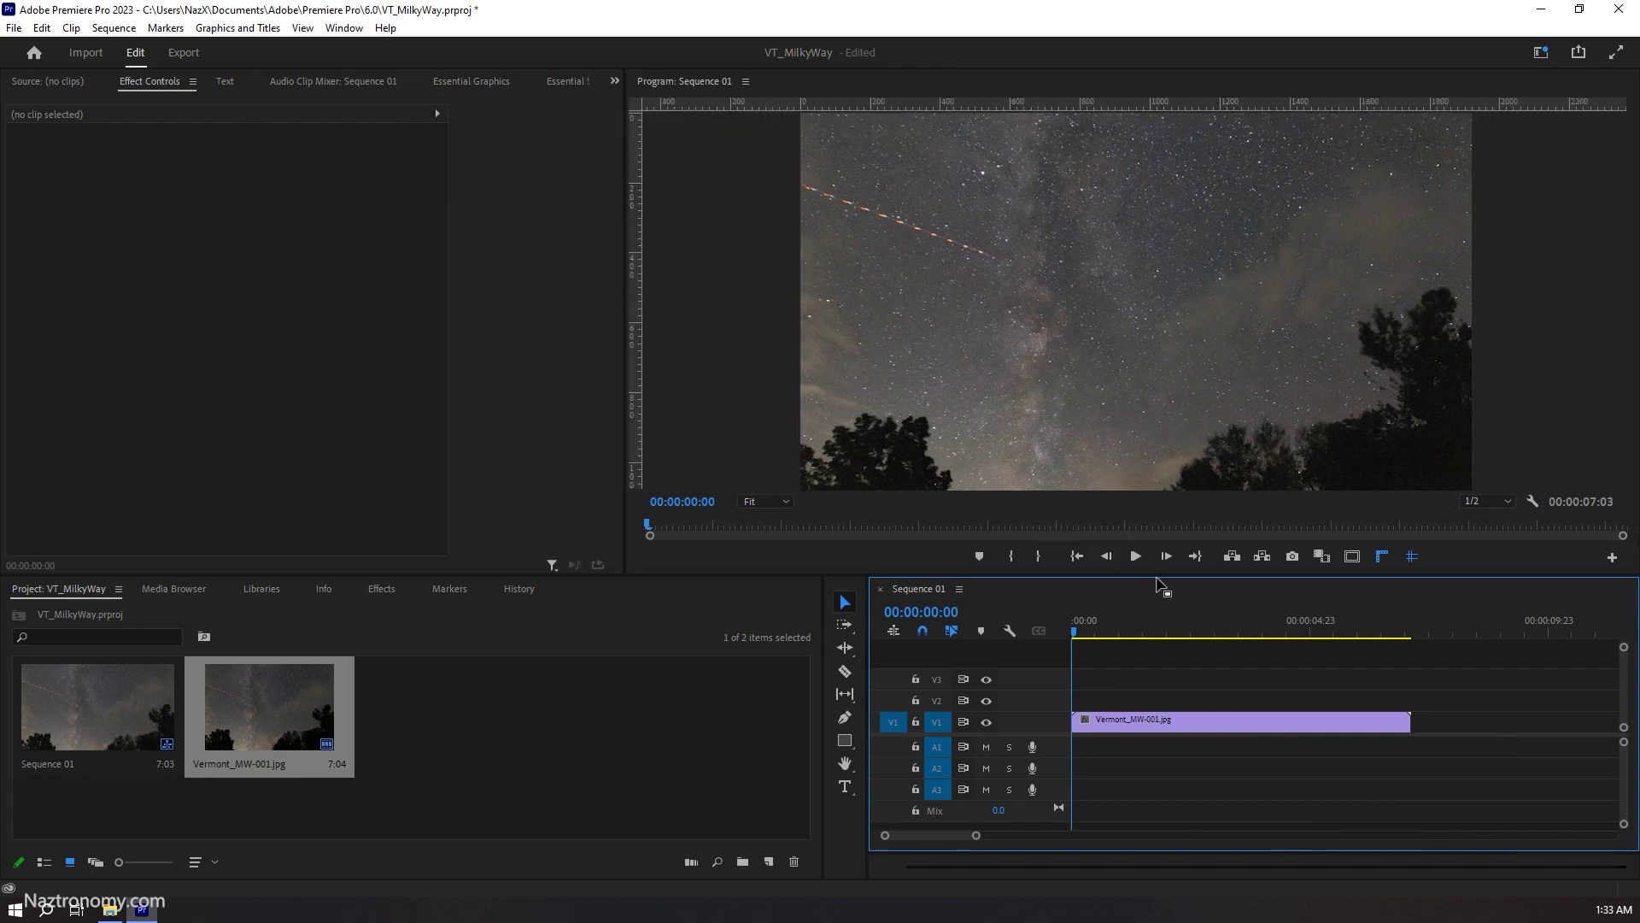
pyautogui.moveTo(1160, 576); pyautogui.dragTo(1144, 656)
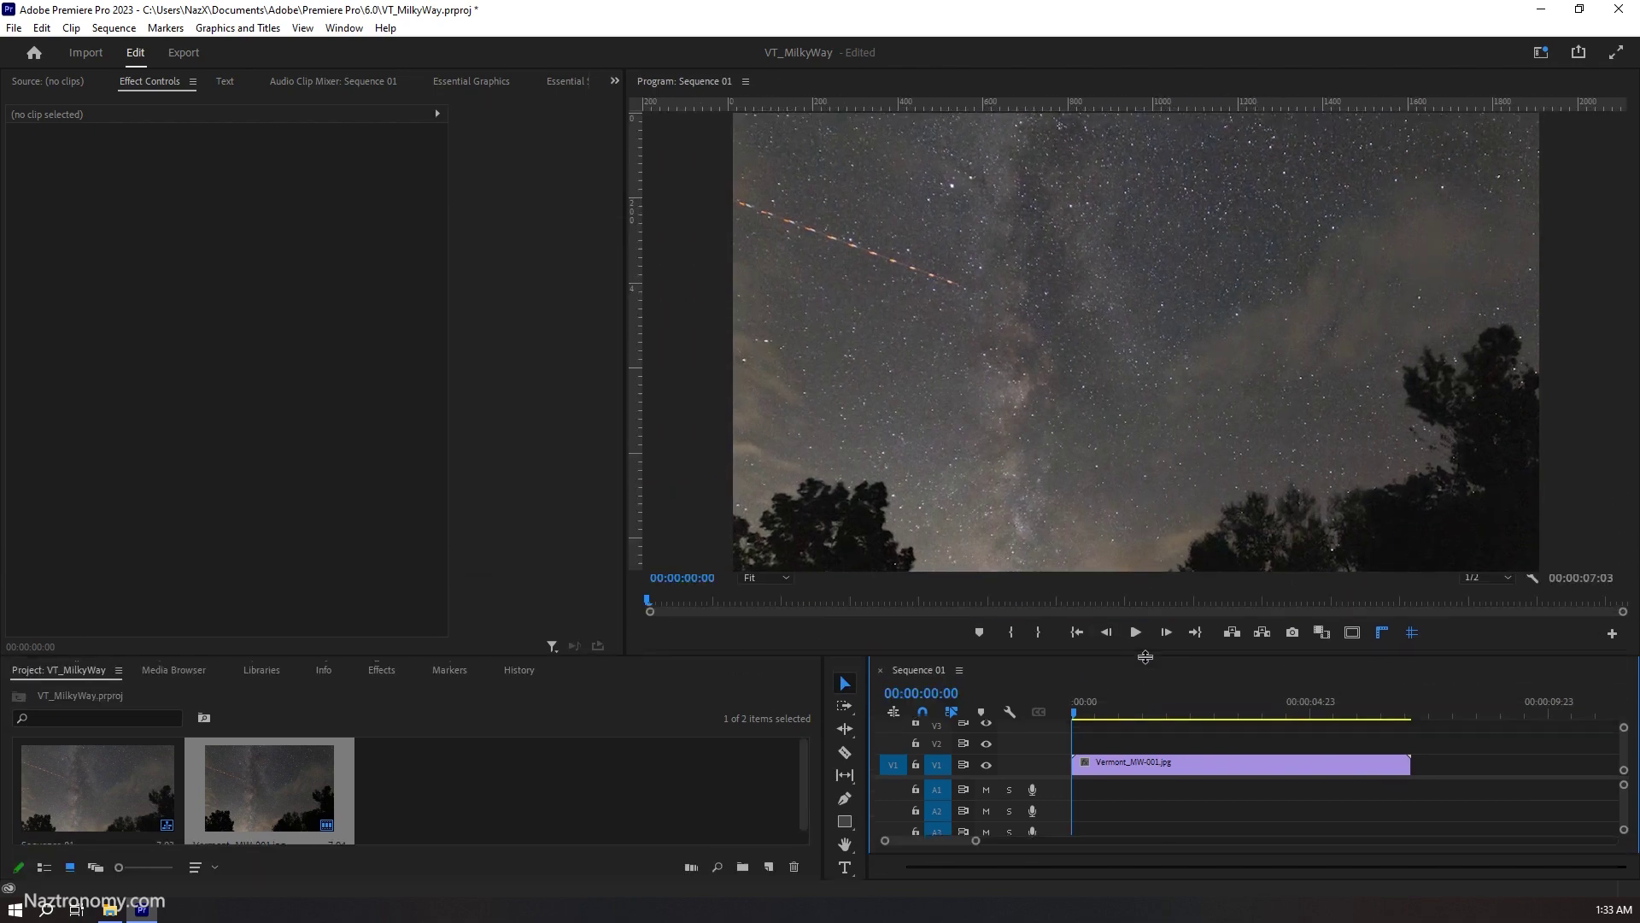
pyautogui.moveTo(1145, 657); pyautogui.dragTo(1145, 673)
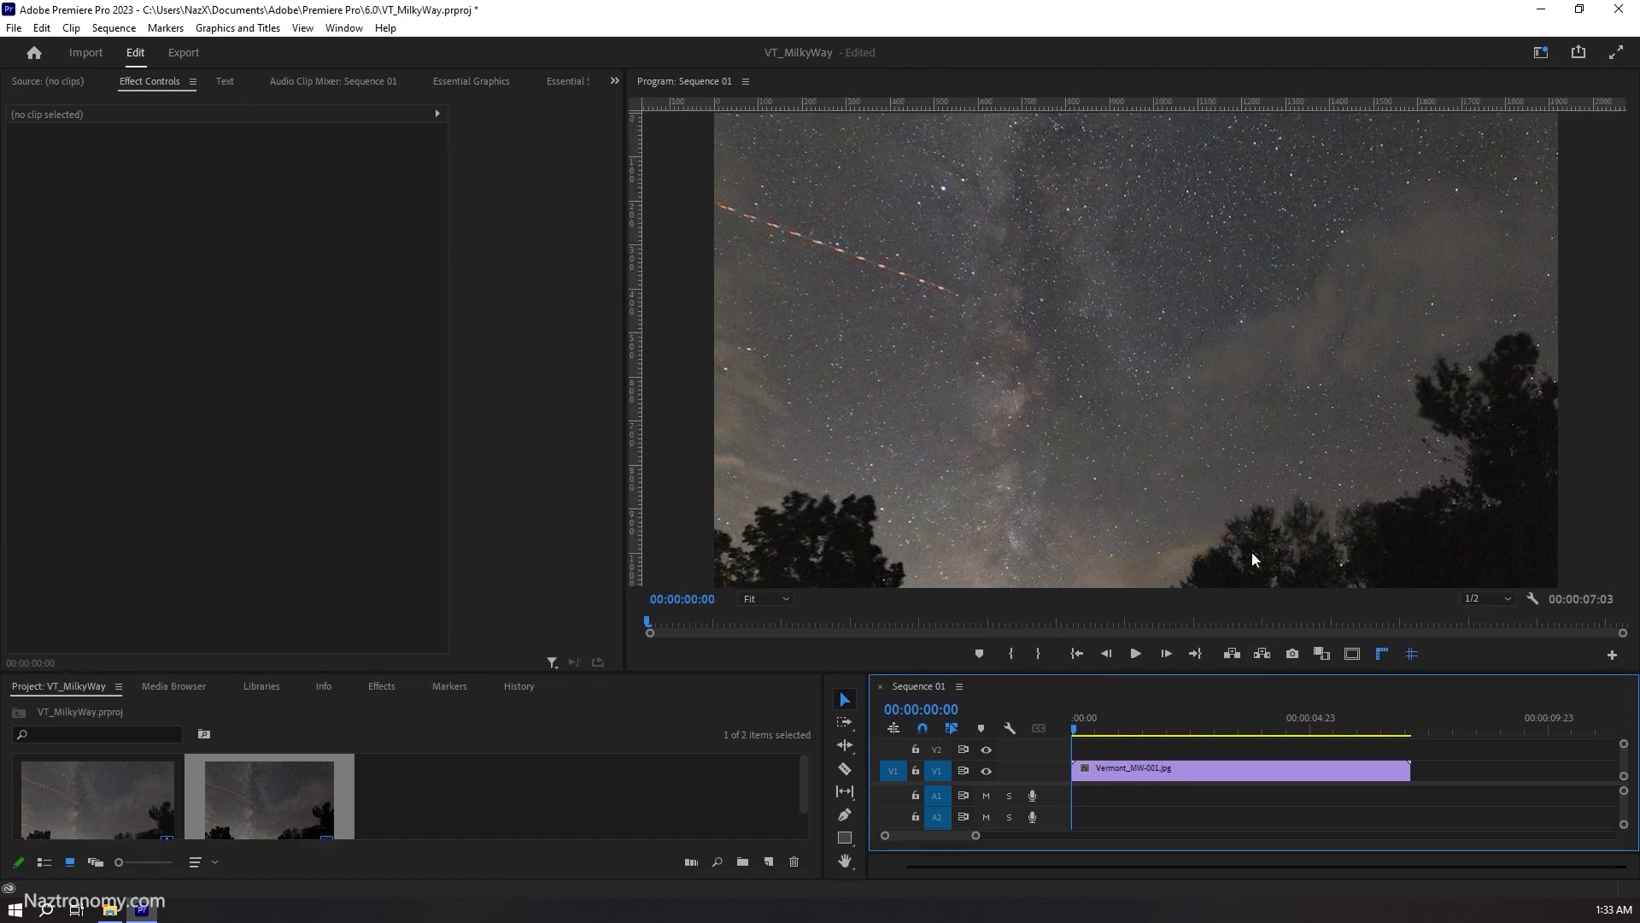
pyautogui.click(1135, 655)
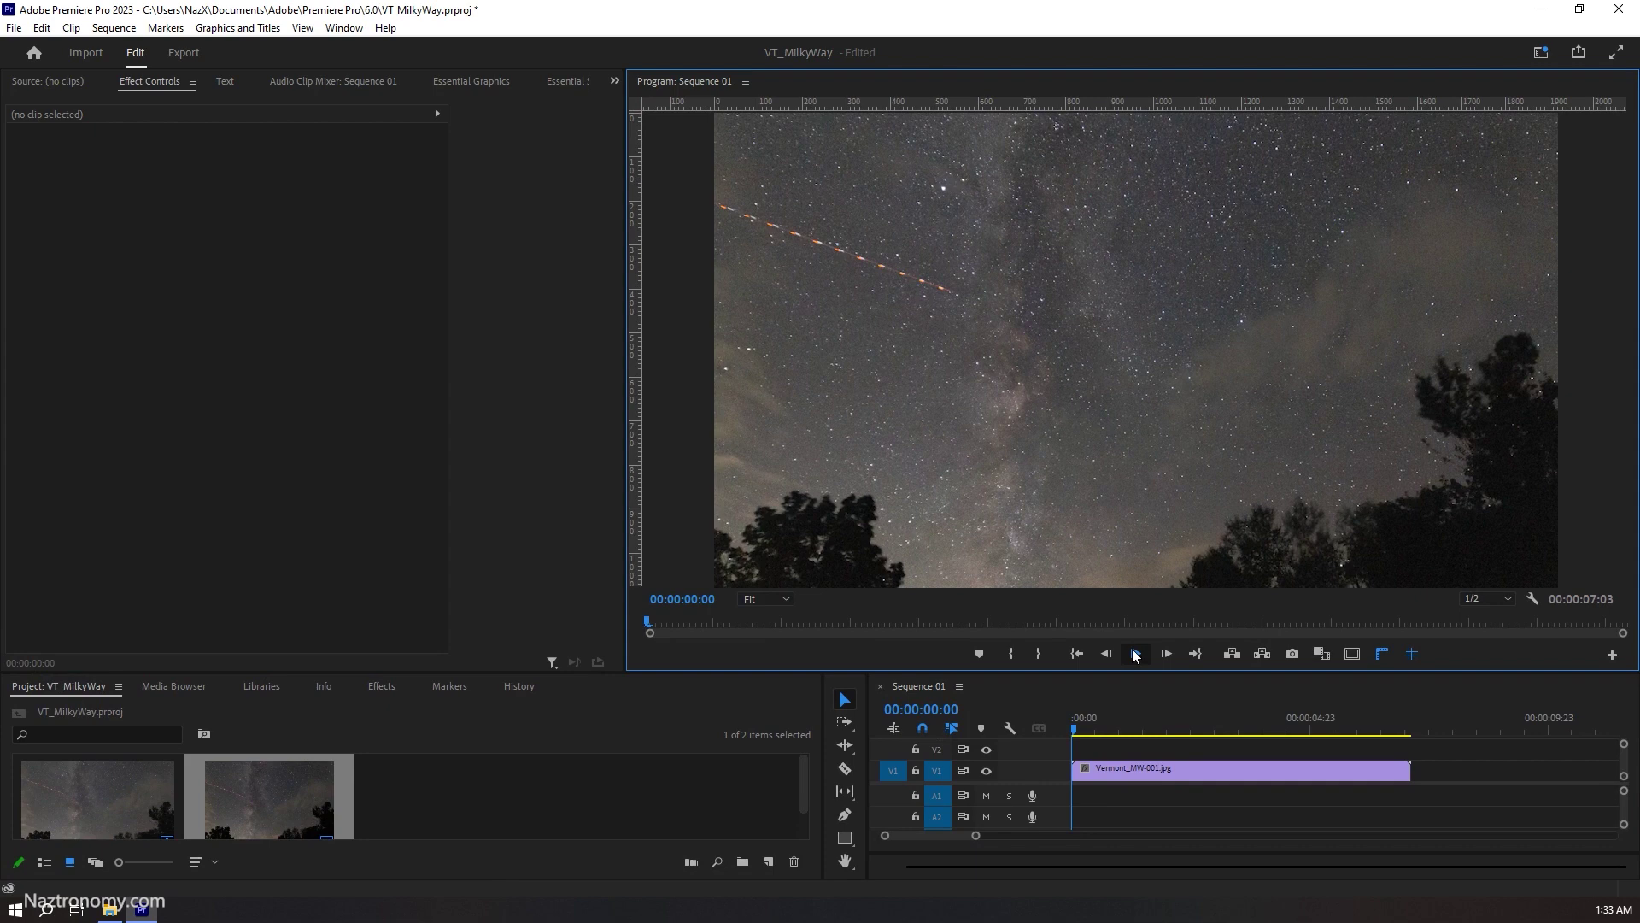
# - Shift the frame slightly up and left using the clip's Motion position
pyautogui.click(1113, 766)
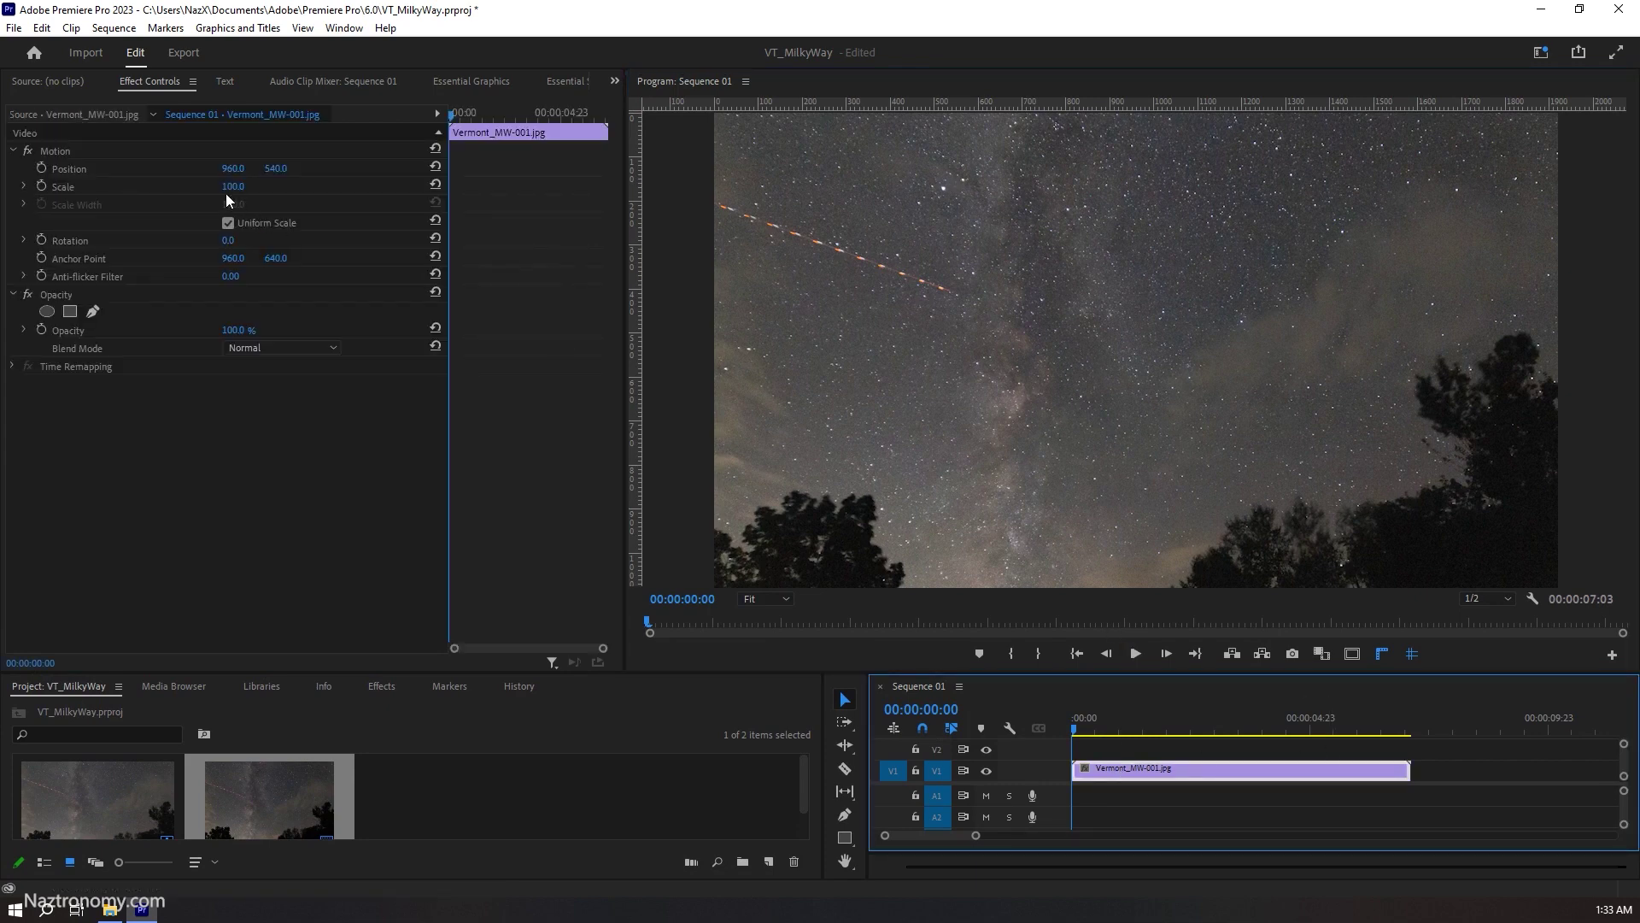
pyautogui.click(197, 189)
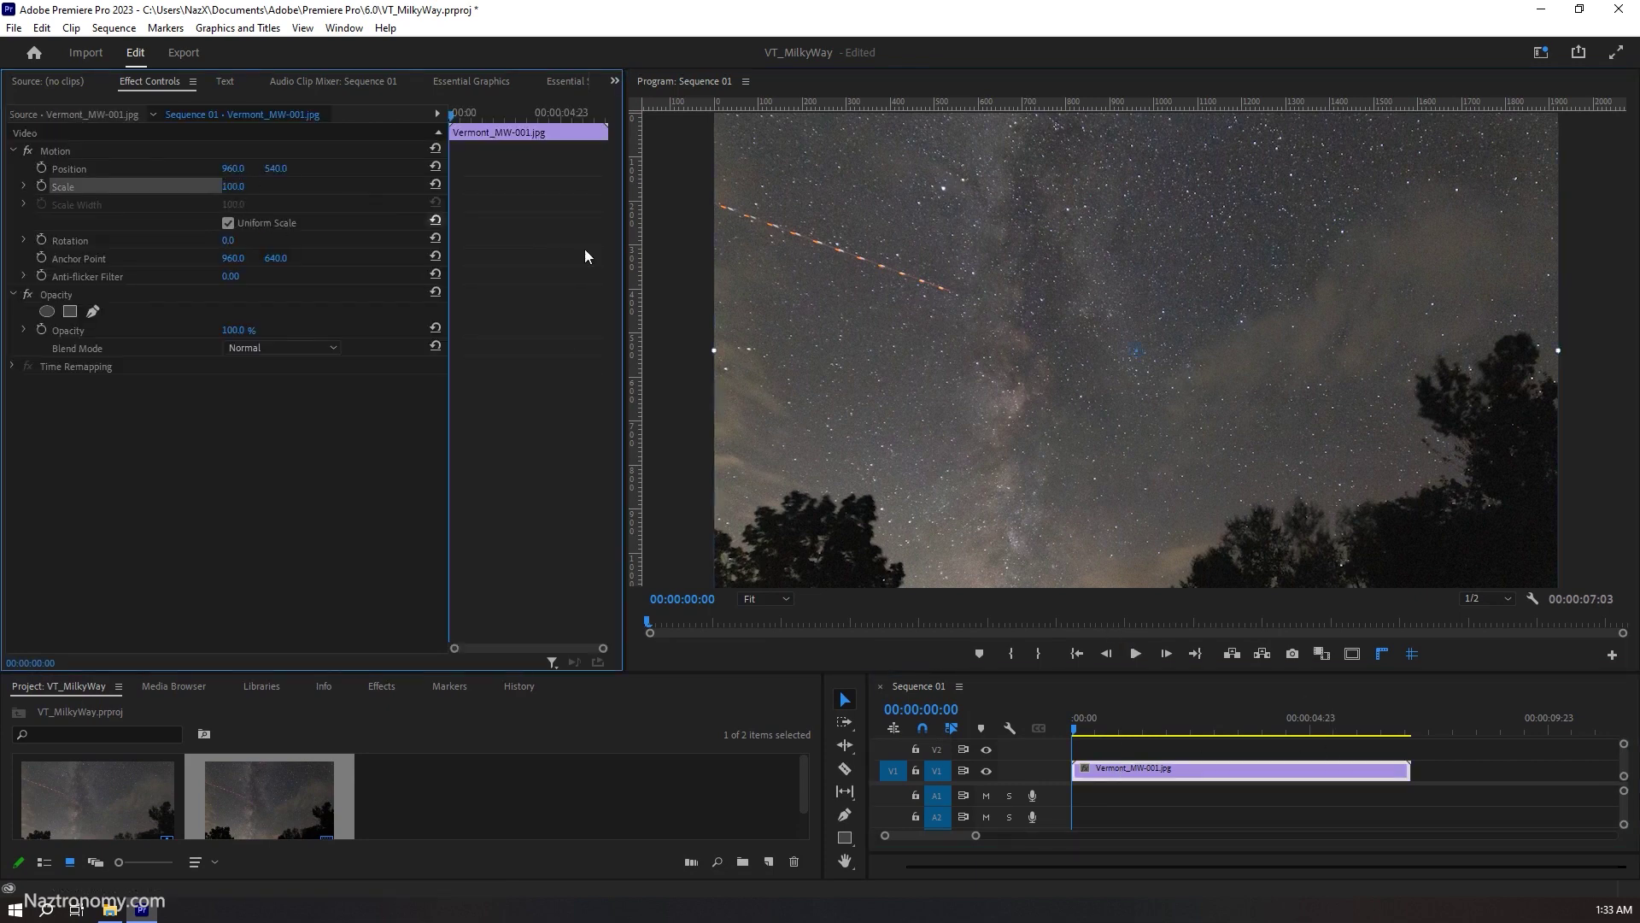
pyautogui.moveTo(1015, 425)
pyautogui.mouseDown()
pyautogui.moveTo(1004, 382)
pyautogui.moveTo(1004, 491)
pyautogui.moveTo(1011, 375)
pyautogui.mouseUp()
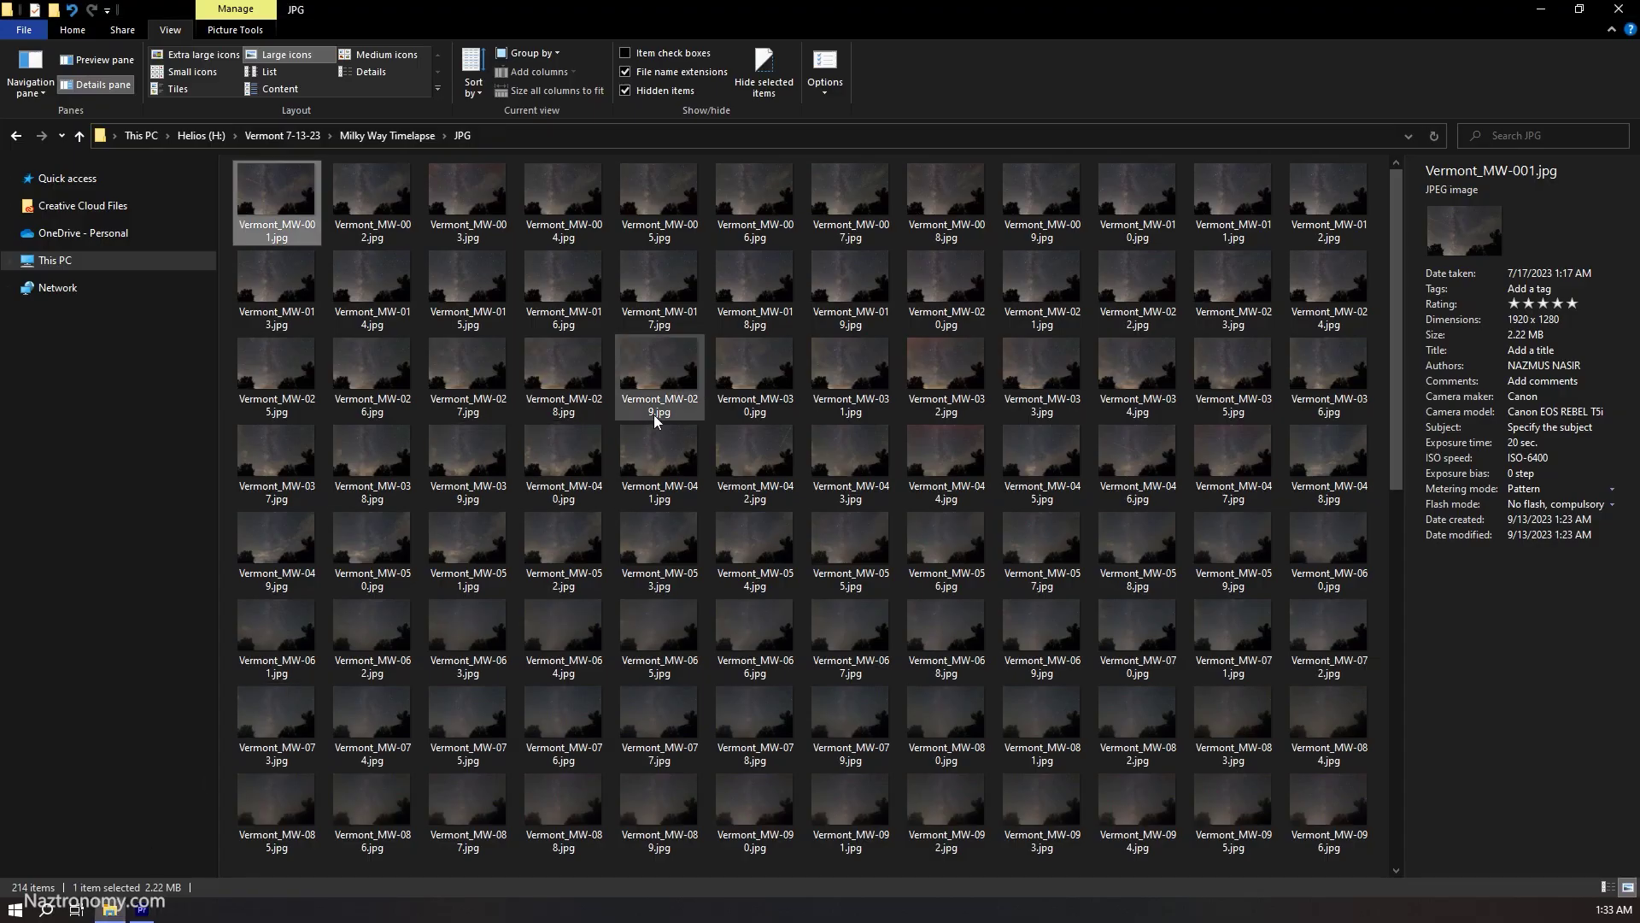
pyautogui.click(659, 408)
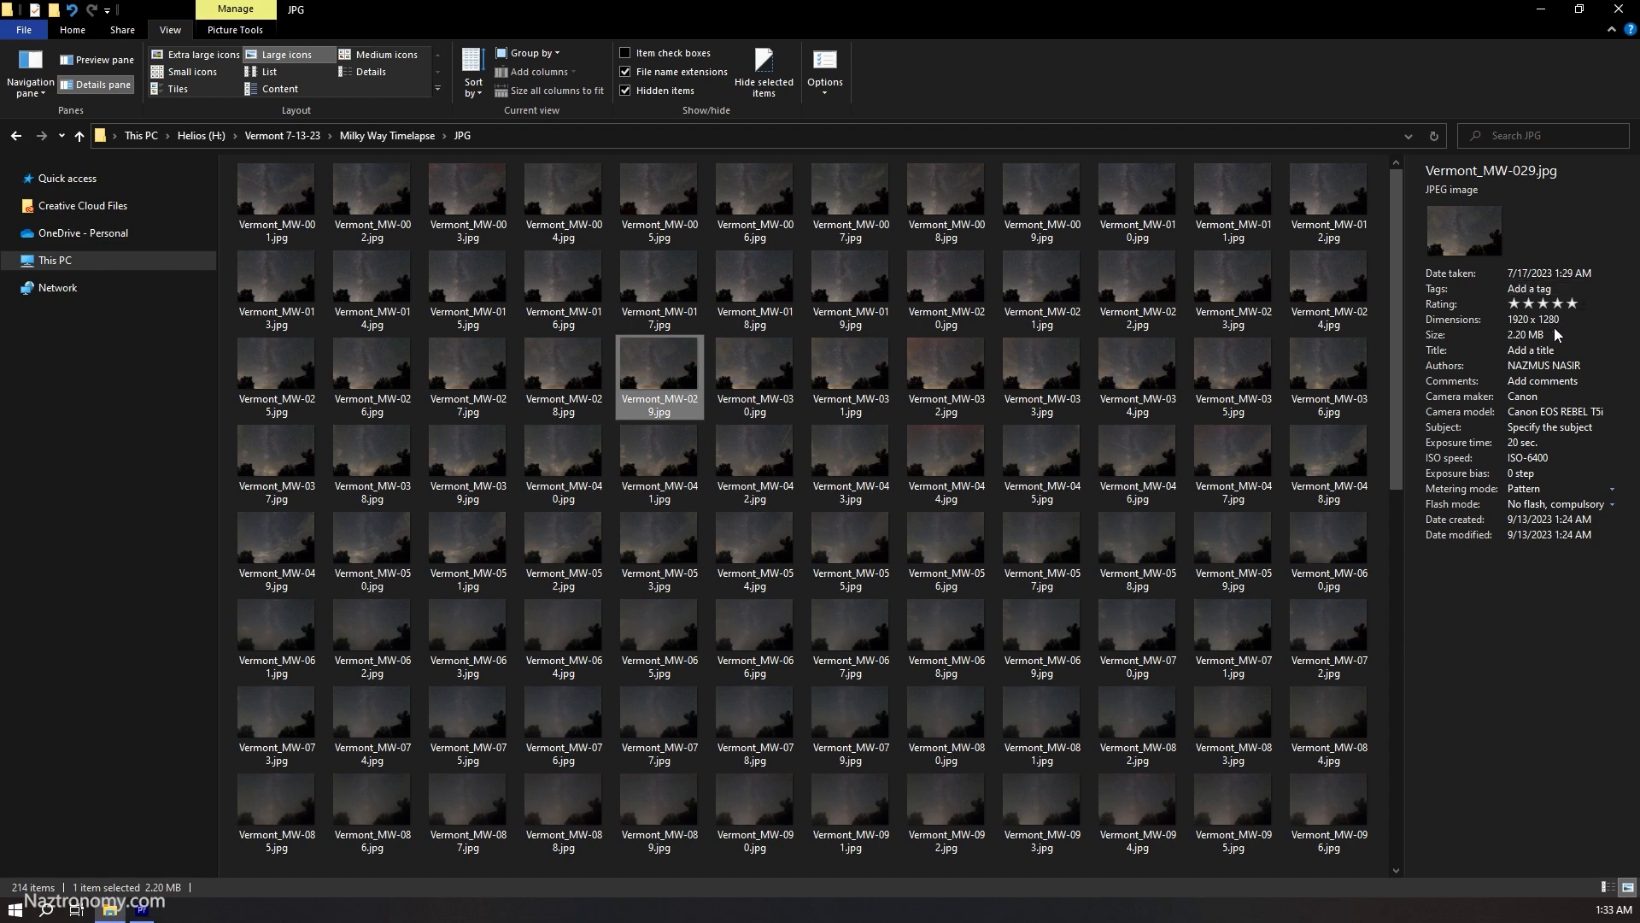
pyautogui.click(141, 910)
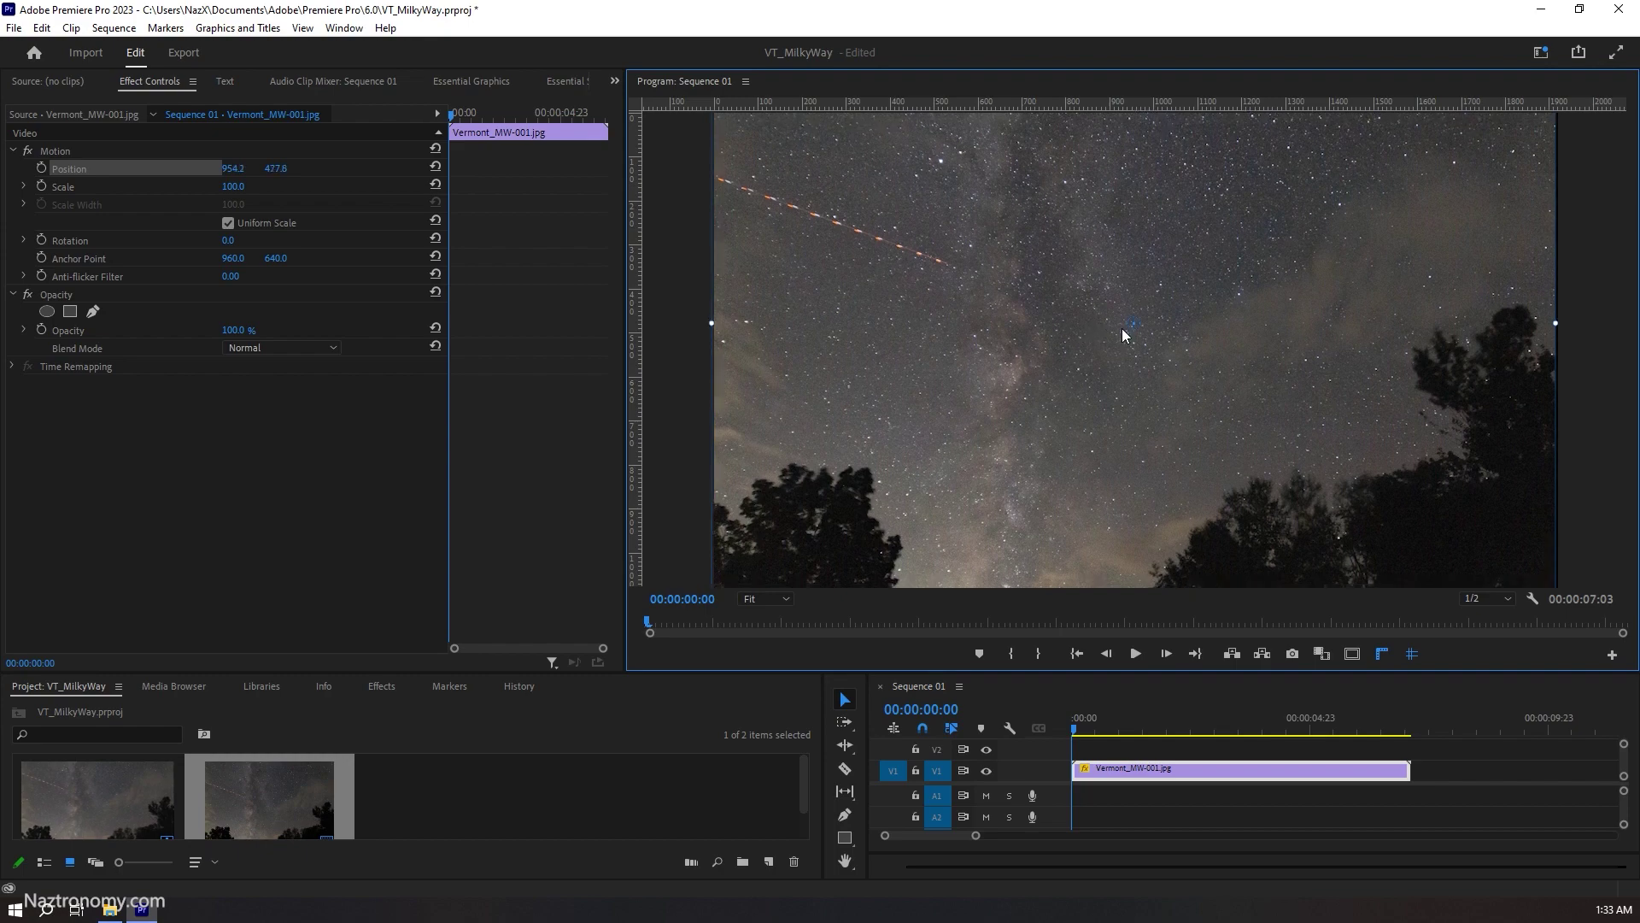
# - Recenter the Milky Way clip and set its Position Y to 565
pyautogui.hotkey('ctrl', 'z')
pyautogui.click(271, 178)
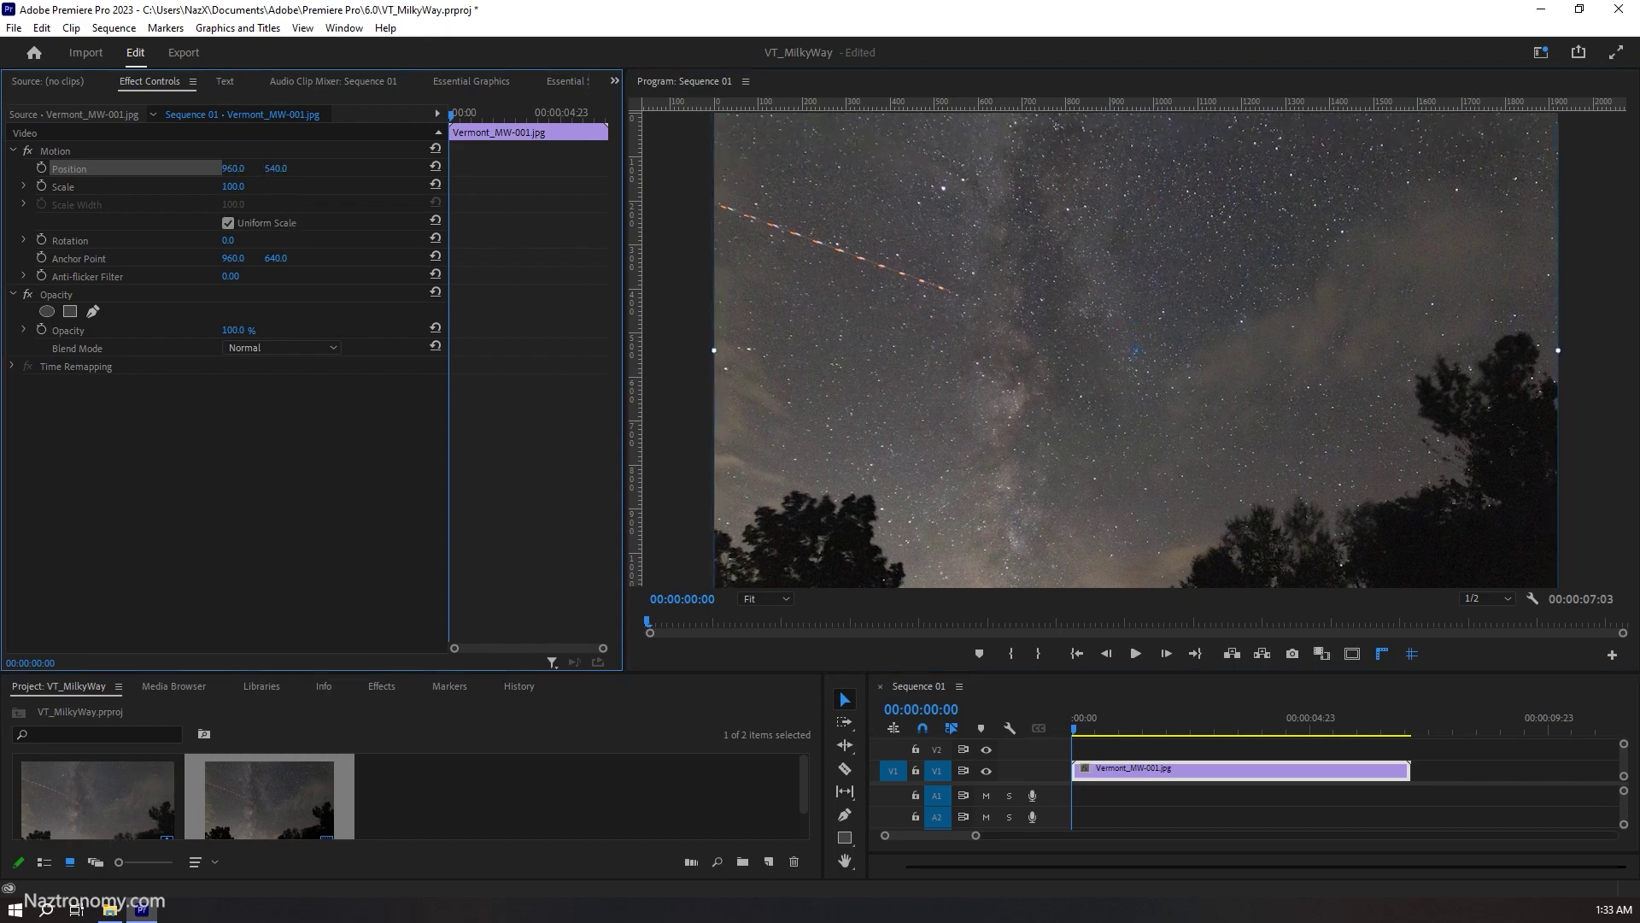
pyautogui.moveTo(276, 168)
pyautogui.mouseDown()
pyautogui.moveTo(432, 169)
pyautogui.moveTo(353, 168)
pyautogui.mouseUp()
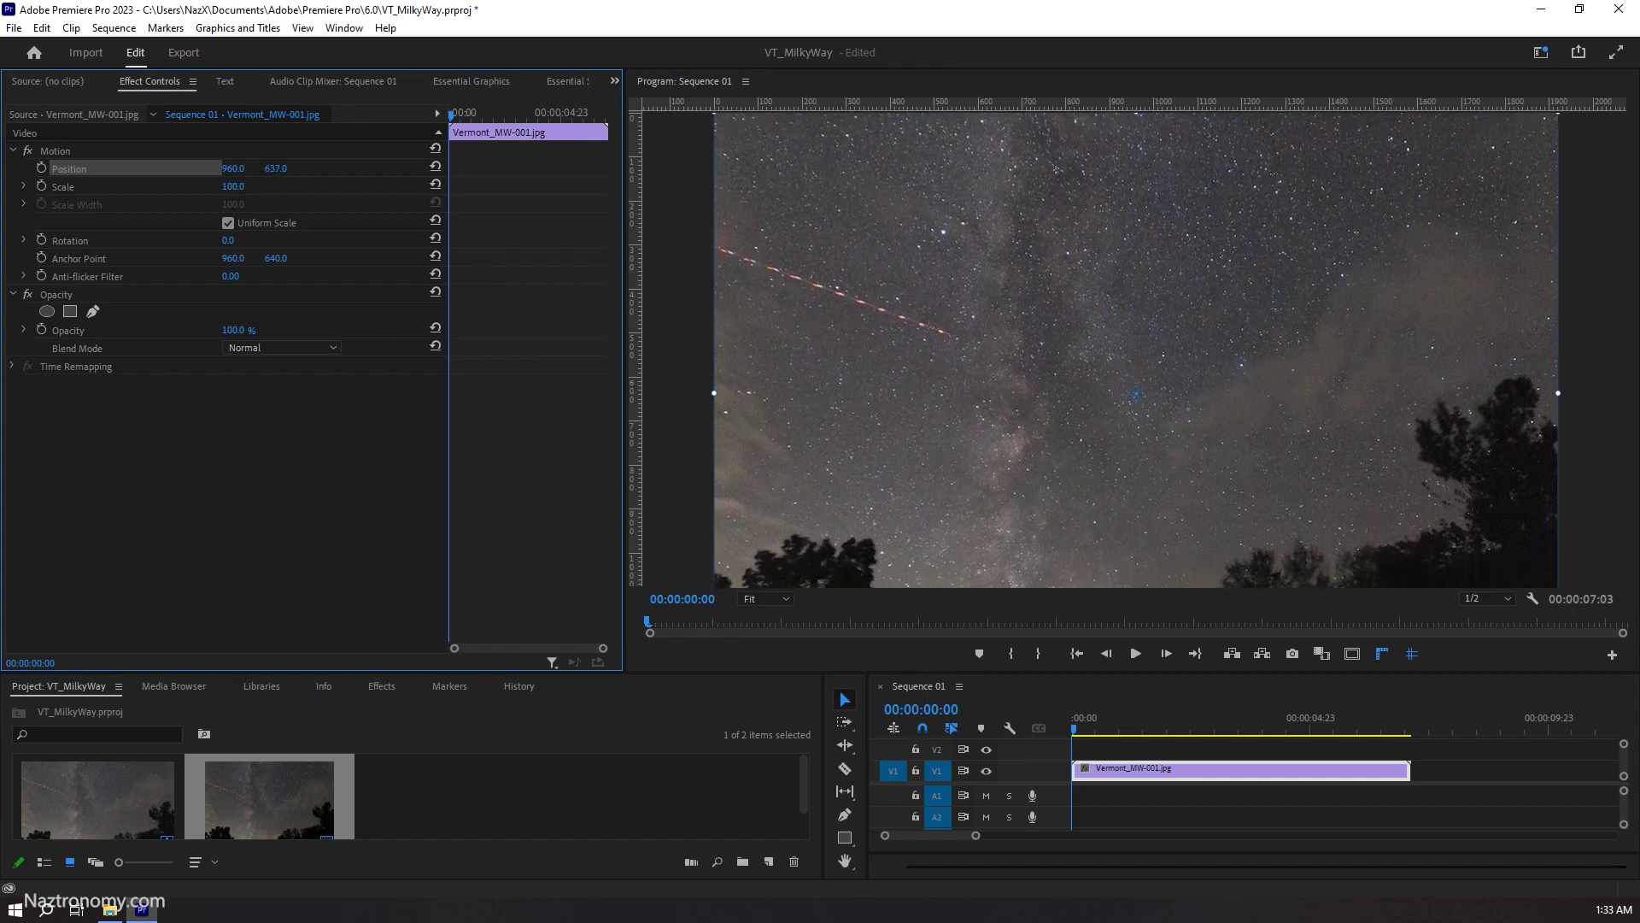
pyautogui.moveTo(352, 168); pyautogui.dragTo(286, 168)
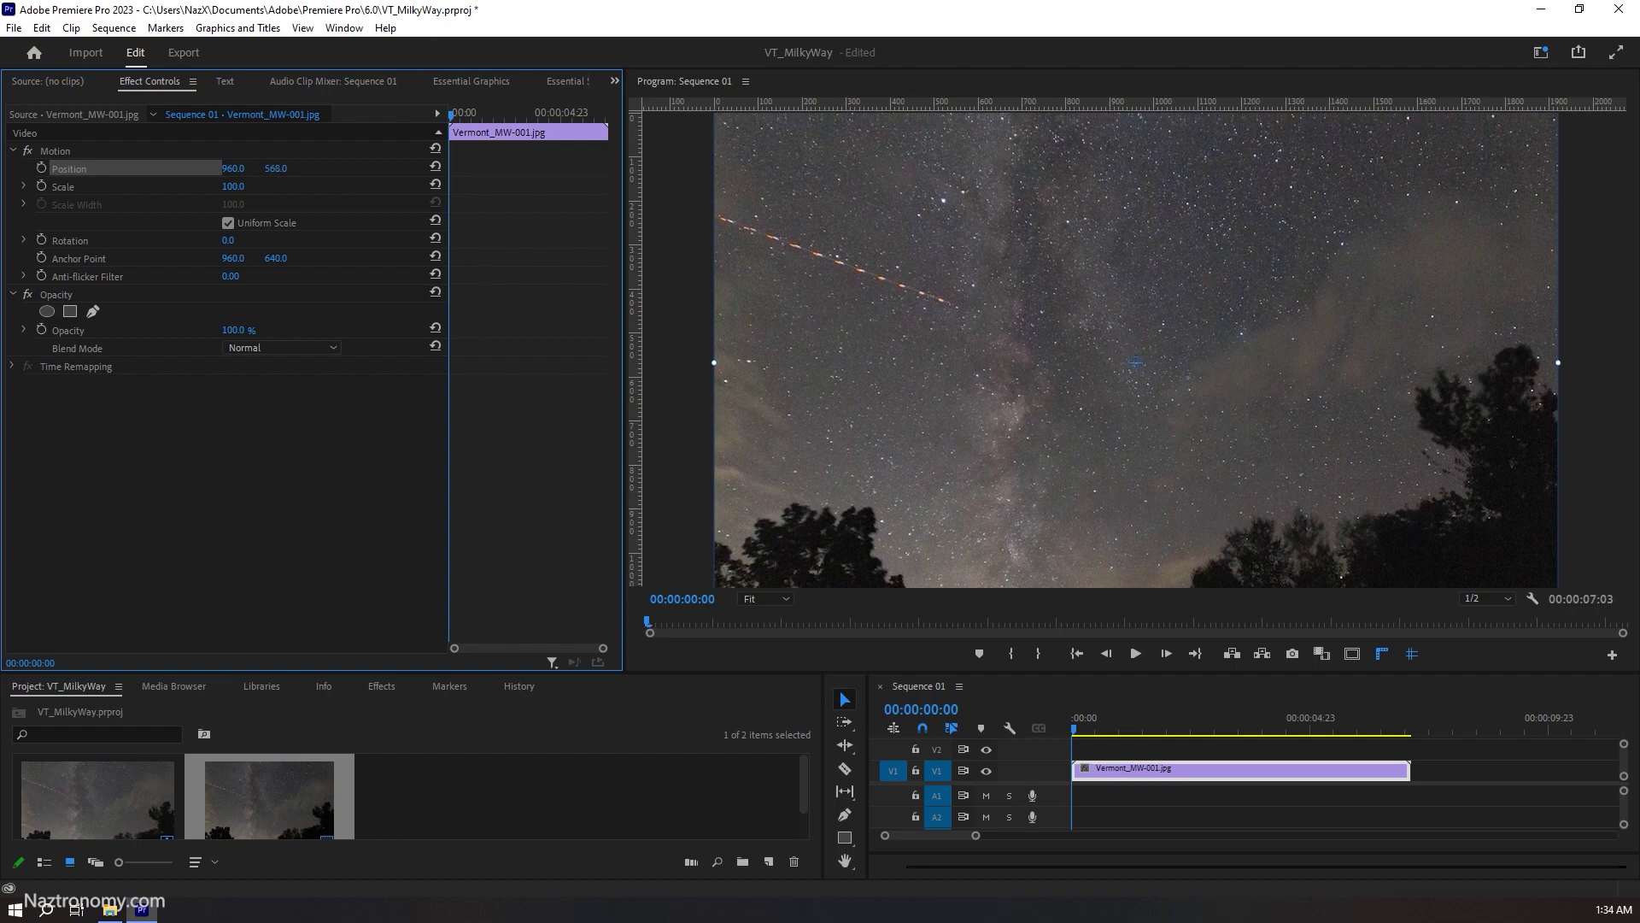
# - Play and scrub the sequence to preview the lowered framing, then stop playback
pyautogui.click(1136, 653)
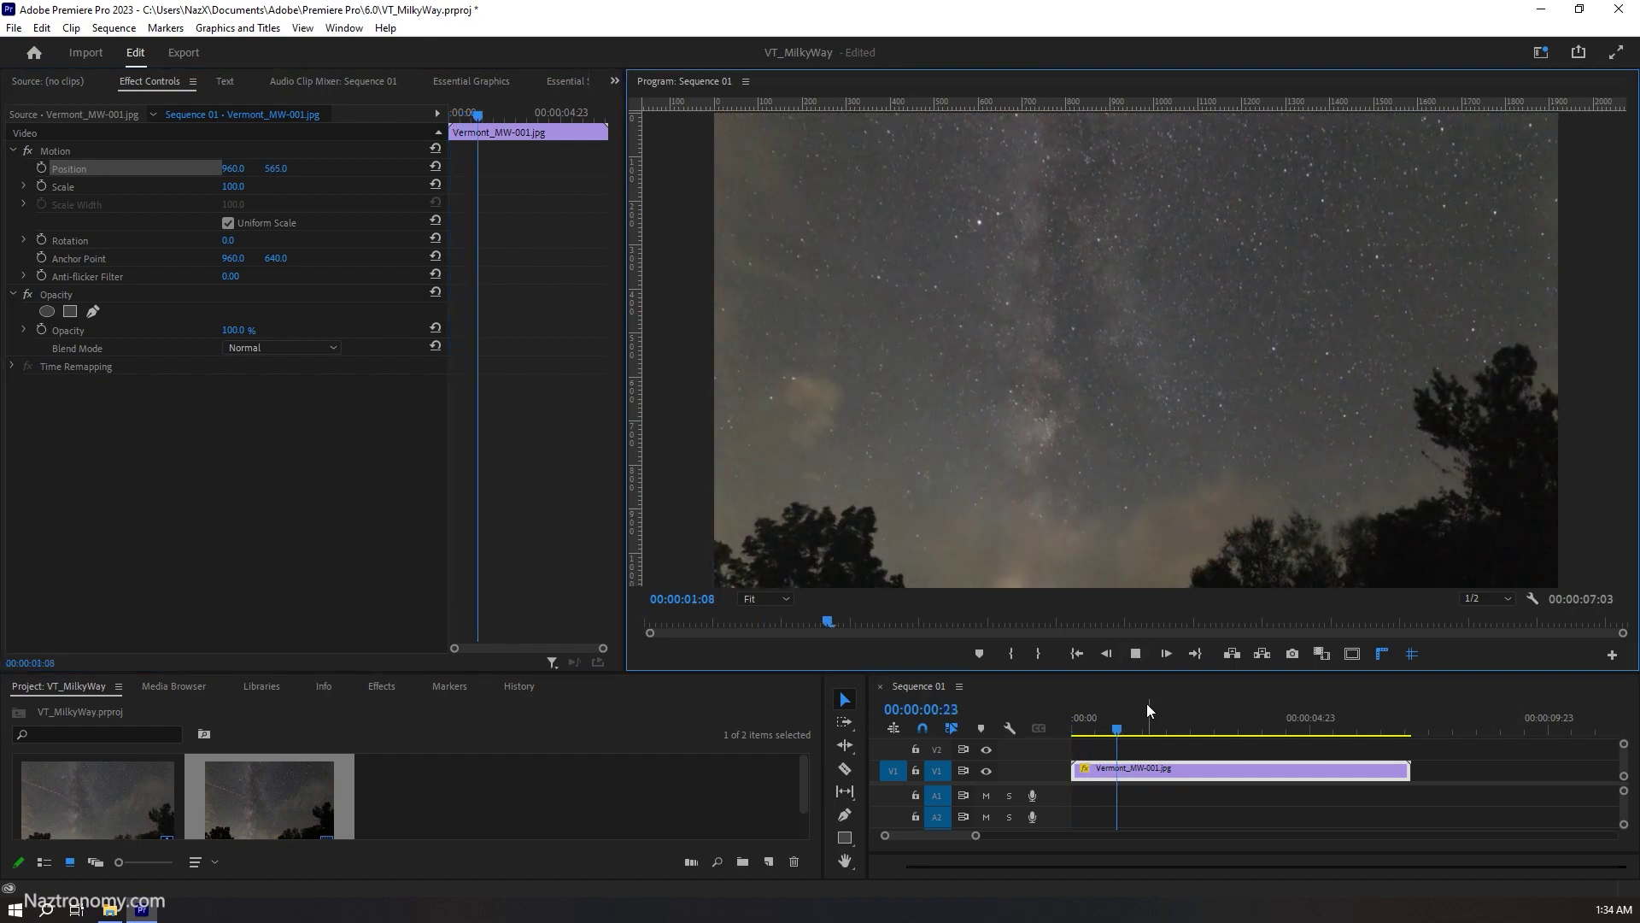
pyautogui.moveTo(1155, 732); pyautogui.dragTo(1176, 732)
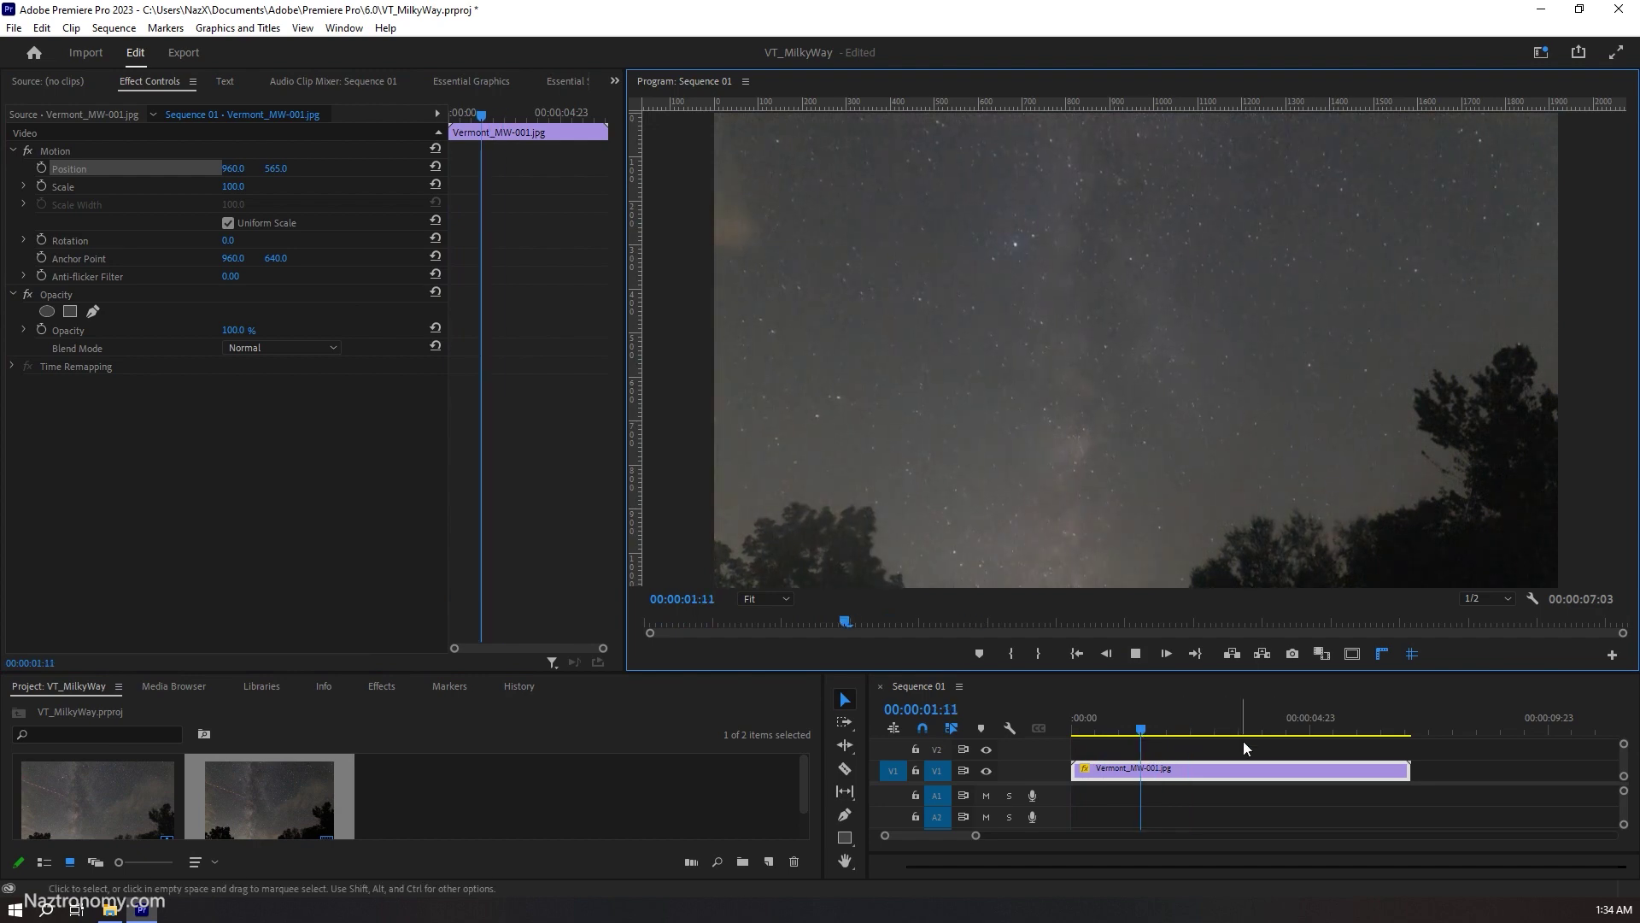
pyautogui.click(1136, 654)
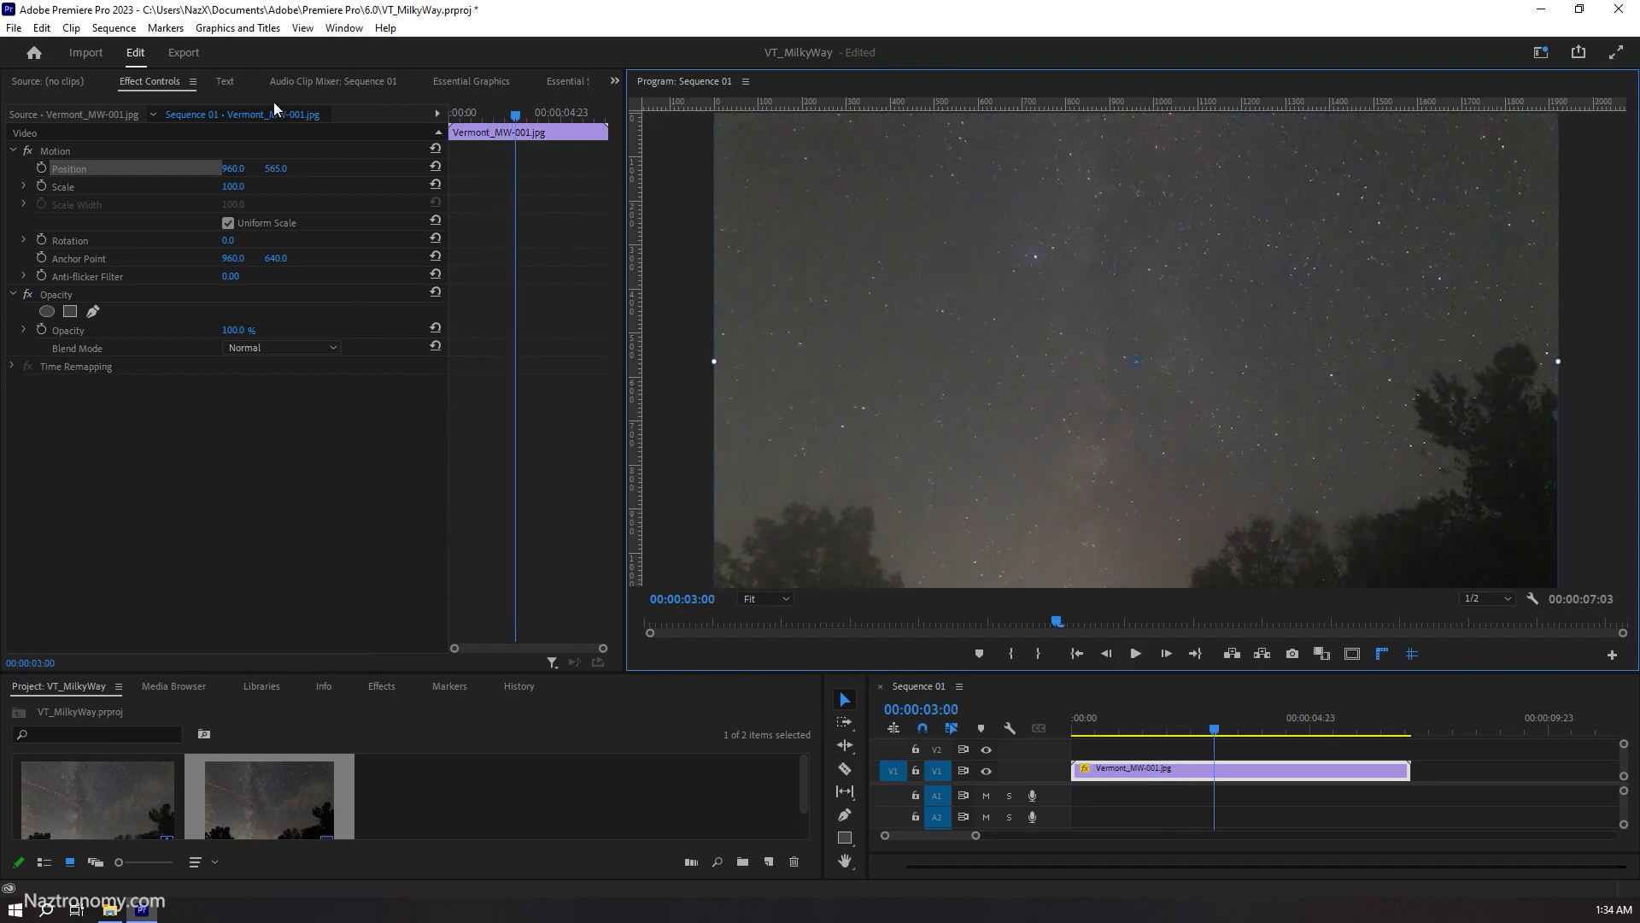
pyautogui.click(124, 28)
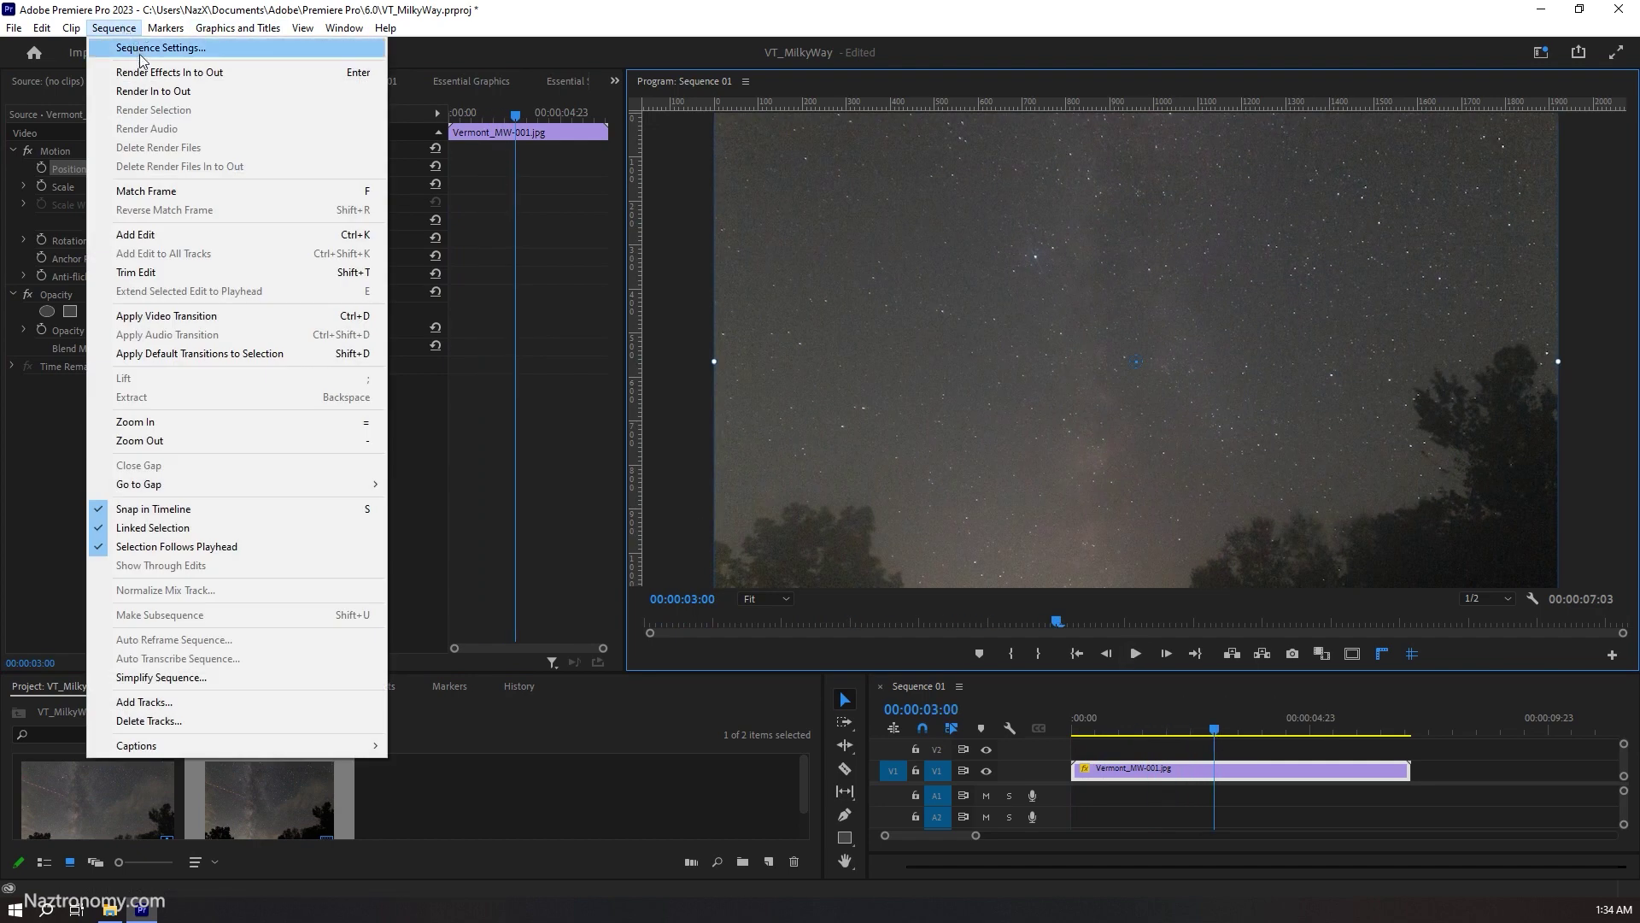
# - Render Sequence 01 In to Out and play it back from the start
pyautogui.click(141, 93)
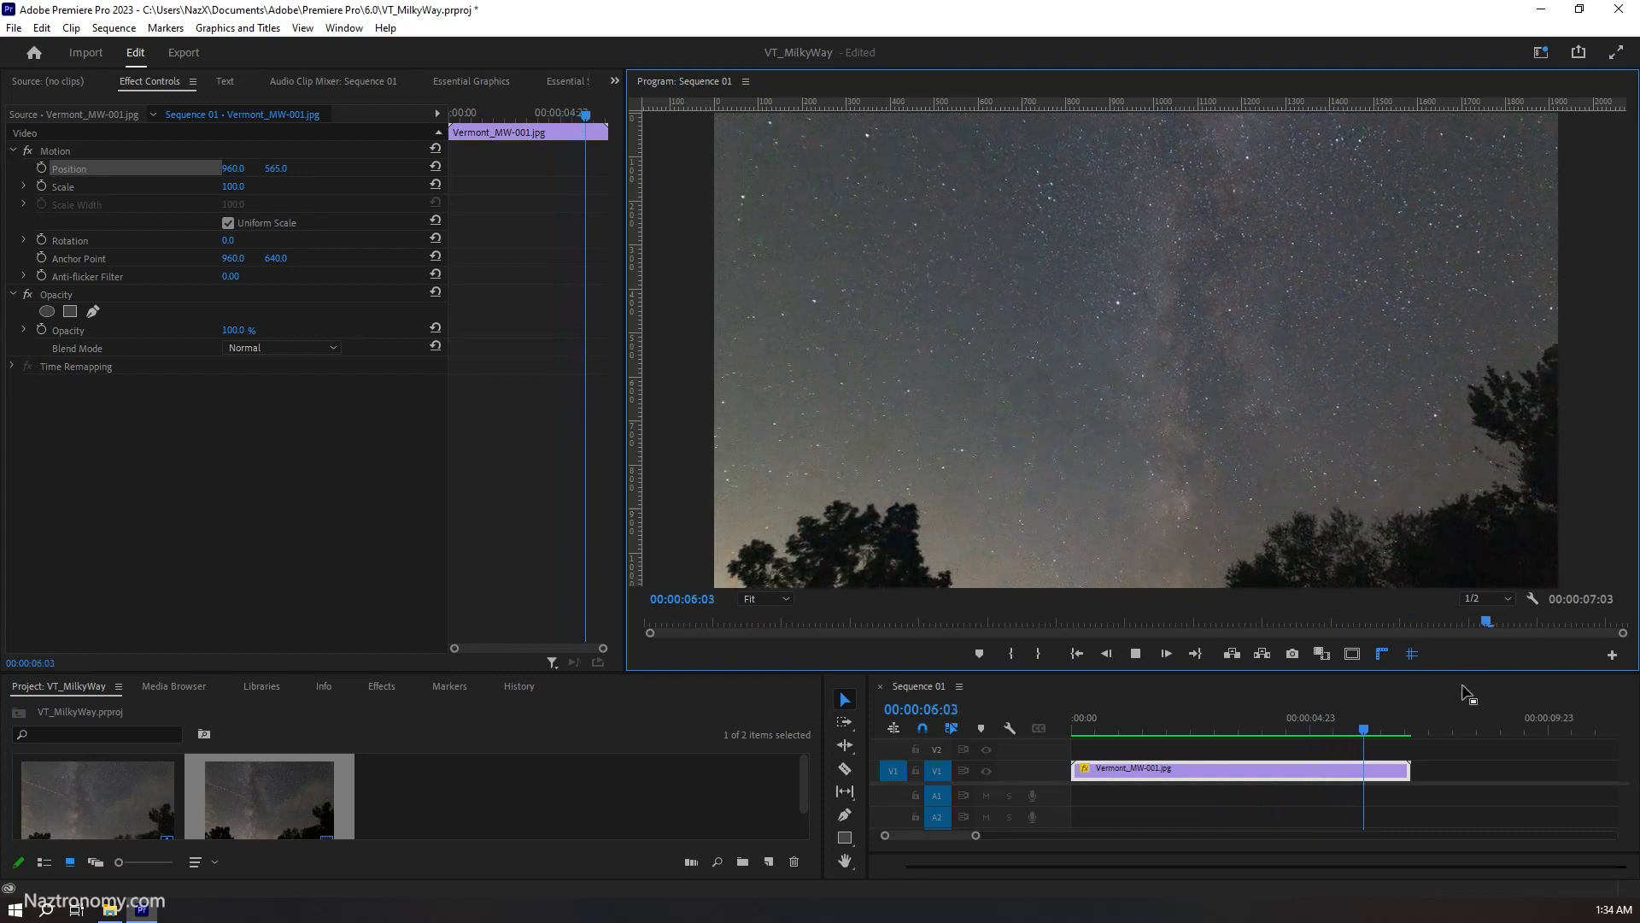
pyautogui.click(1404, 729)
pyautogui.press('Home')
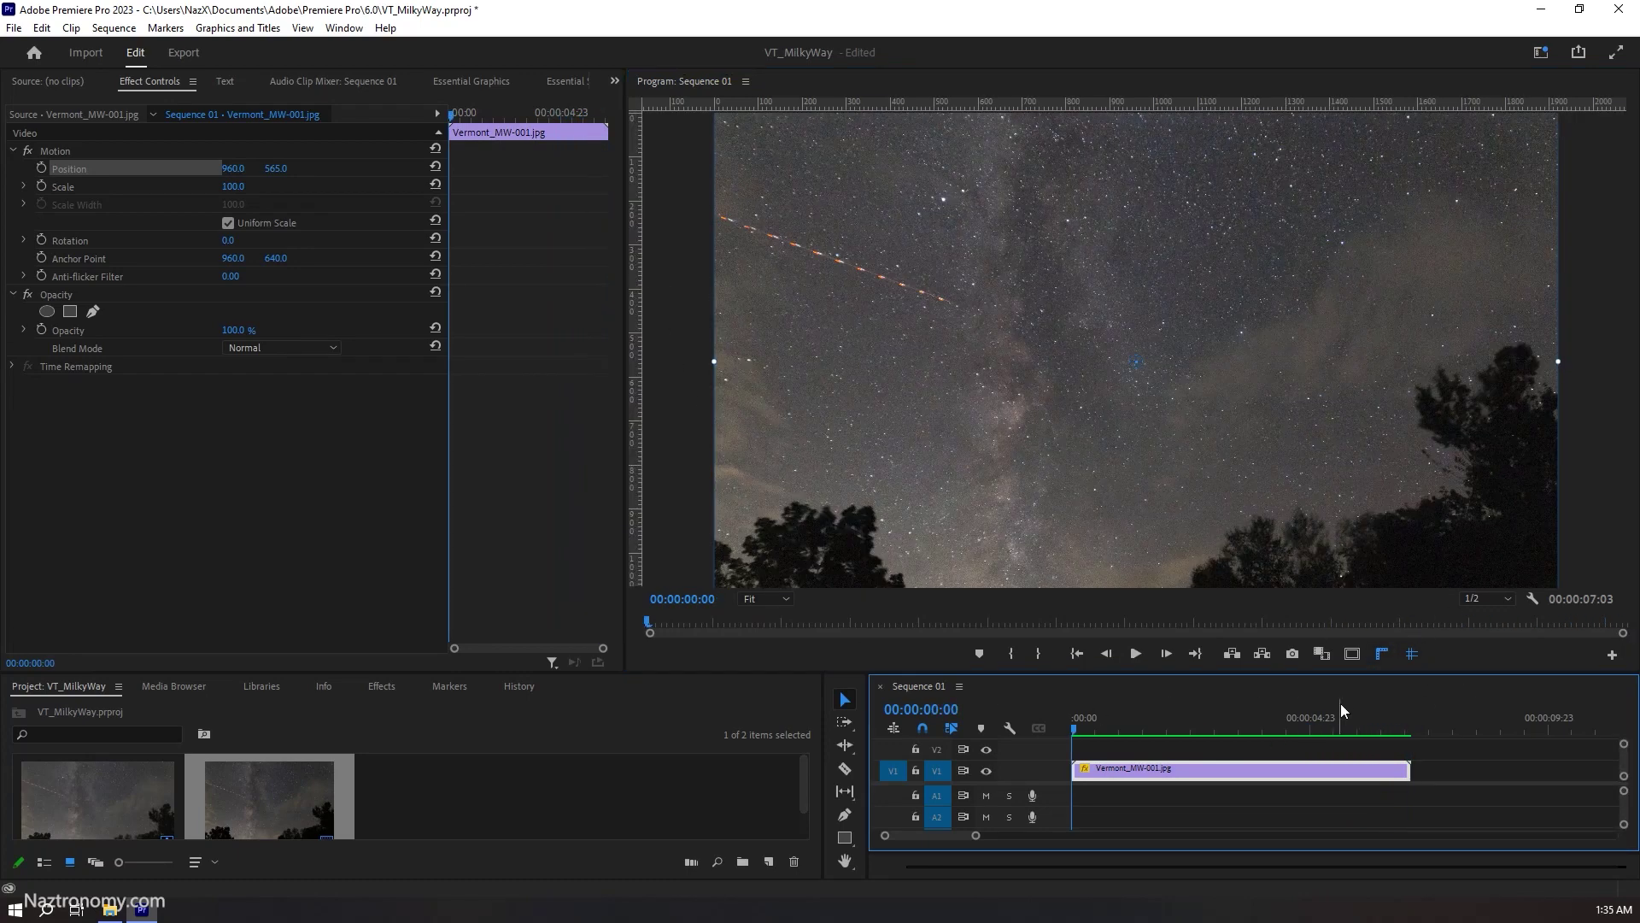
pyautogui.press('space')
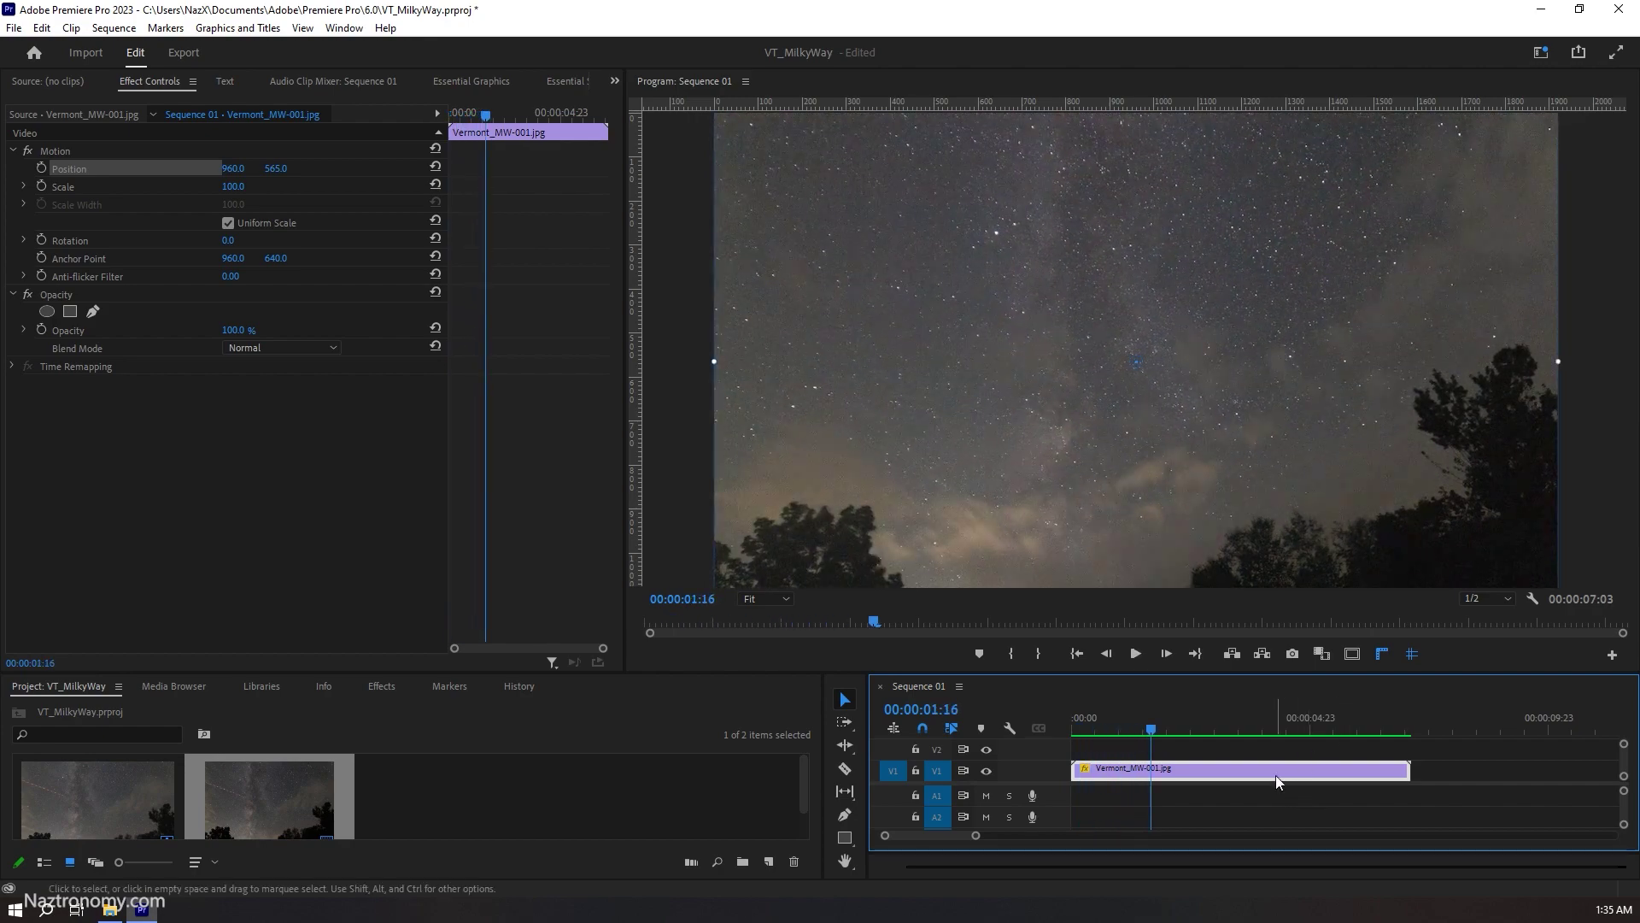
pyautogui.rightClick(1275, 775)
# - Stretch the Milky Way clip to 00:00:10:00 (71.25% speed) and replay it from the start
pyautogui.click(1333, 557)
pyautogui.write('75')
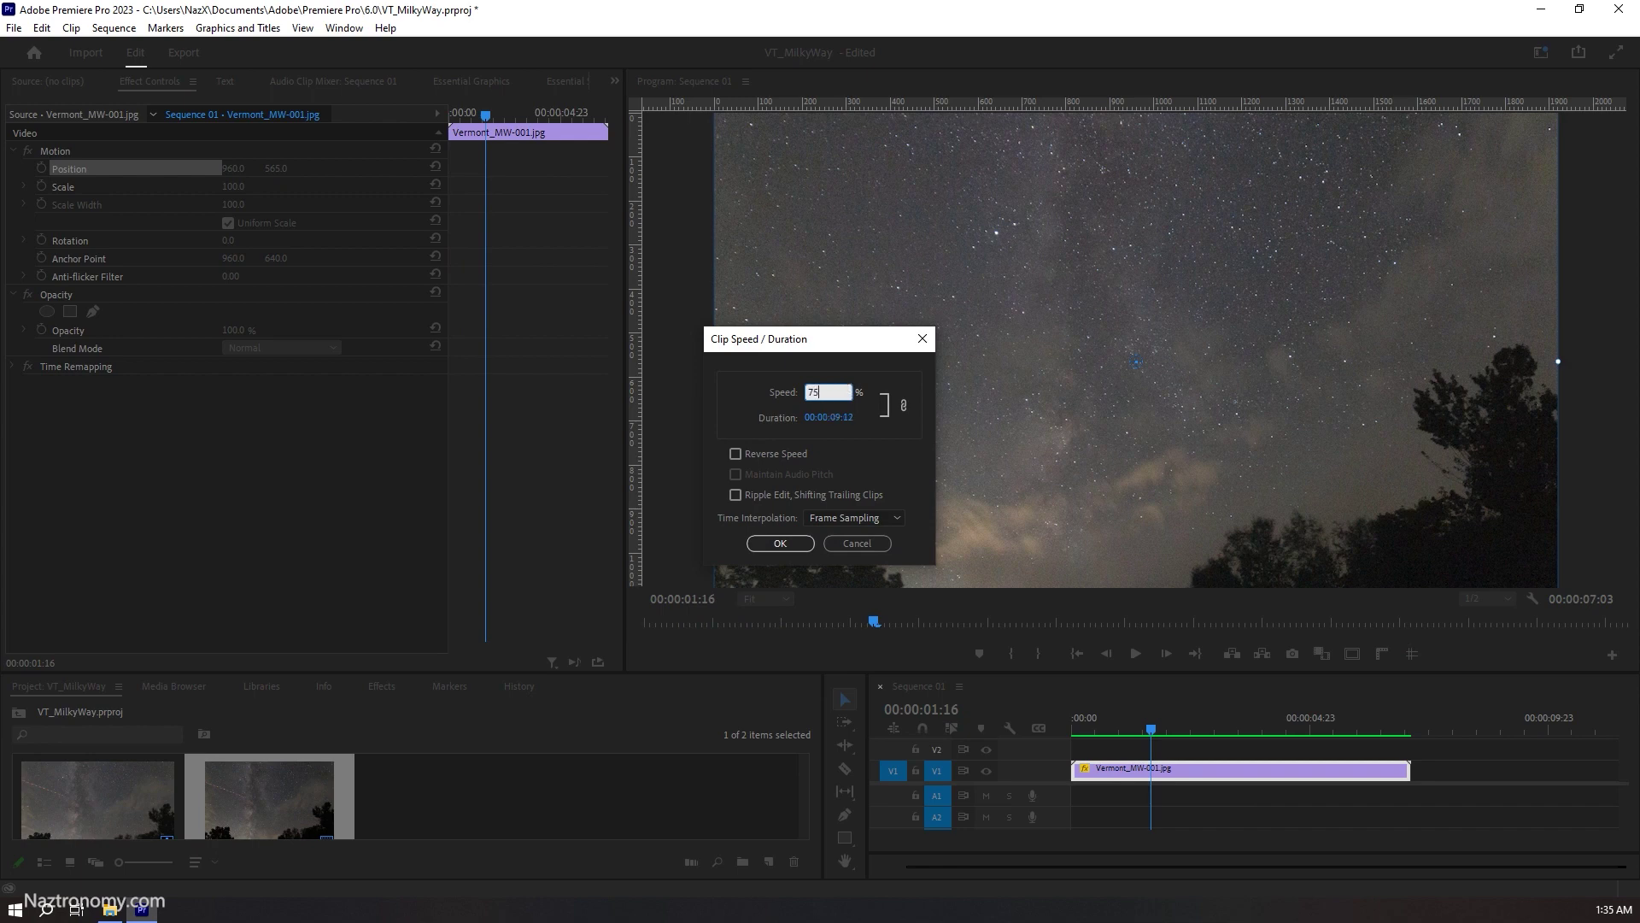
pyautogui.click(838, 416)
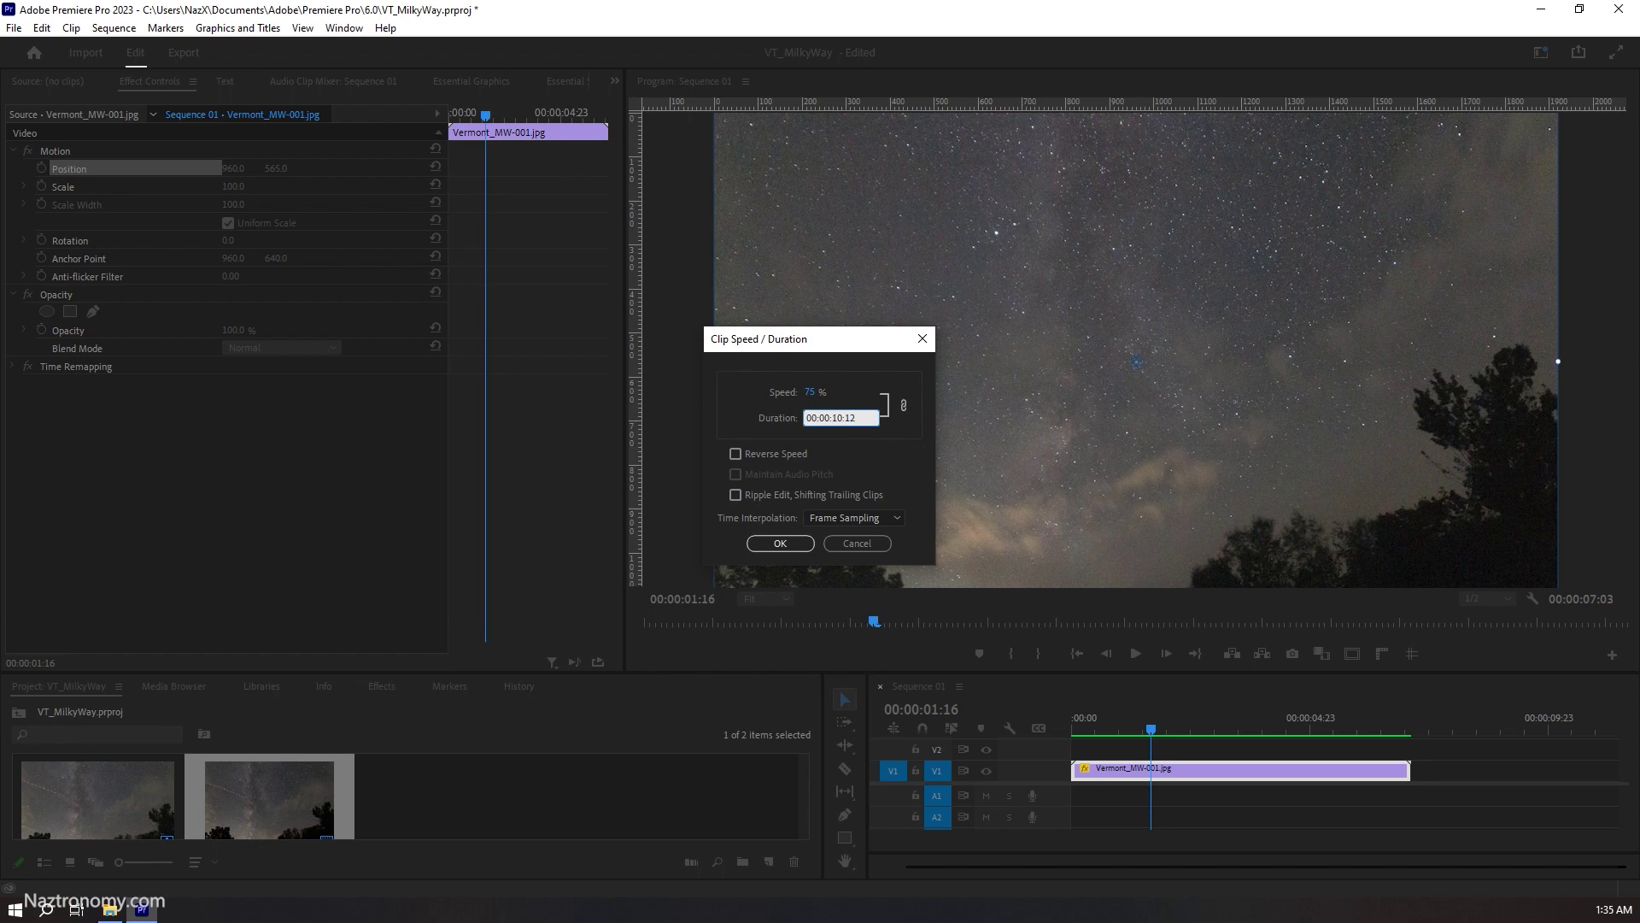
pyautogui.moveTo(841, 401); pyautogui.dragTo(787, 401)
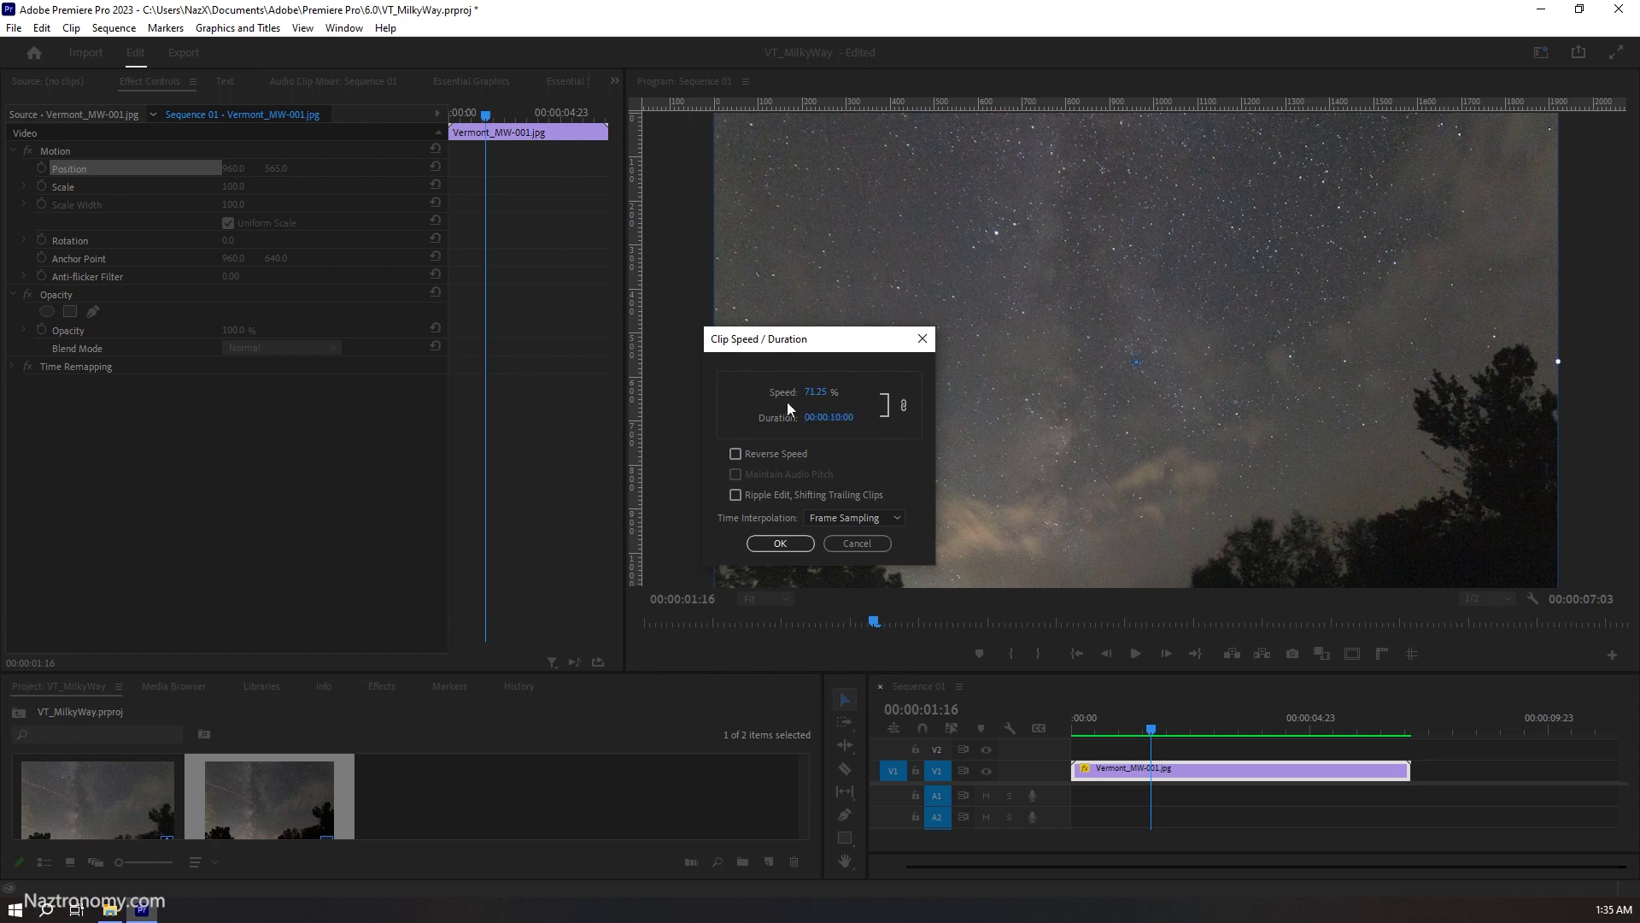
pyautogui.click(780, 543)
pyautogui.moveTo(1149, 726); pyautogui.dragTo(1023, 747)
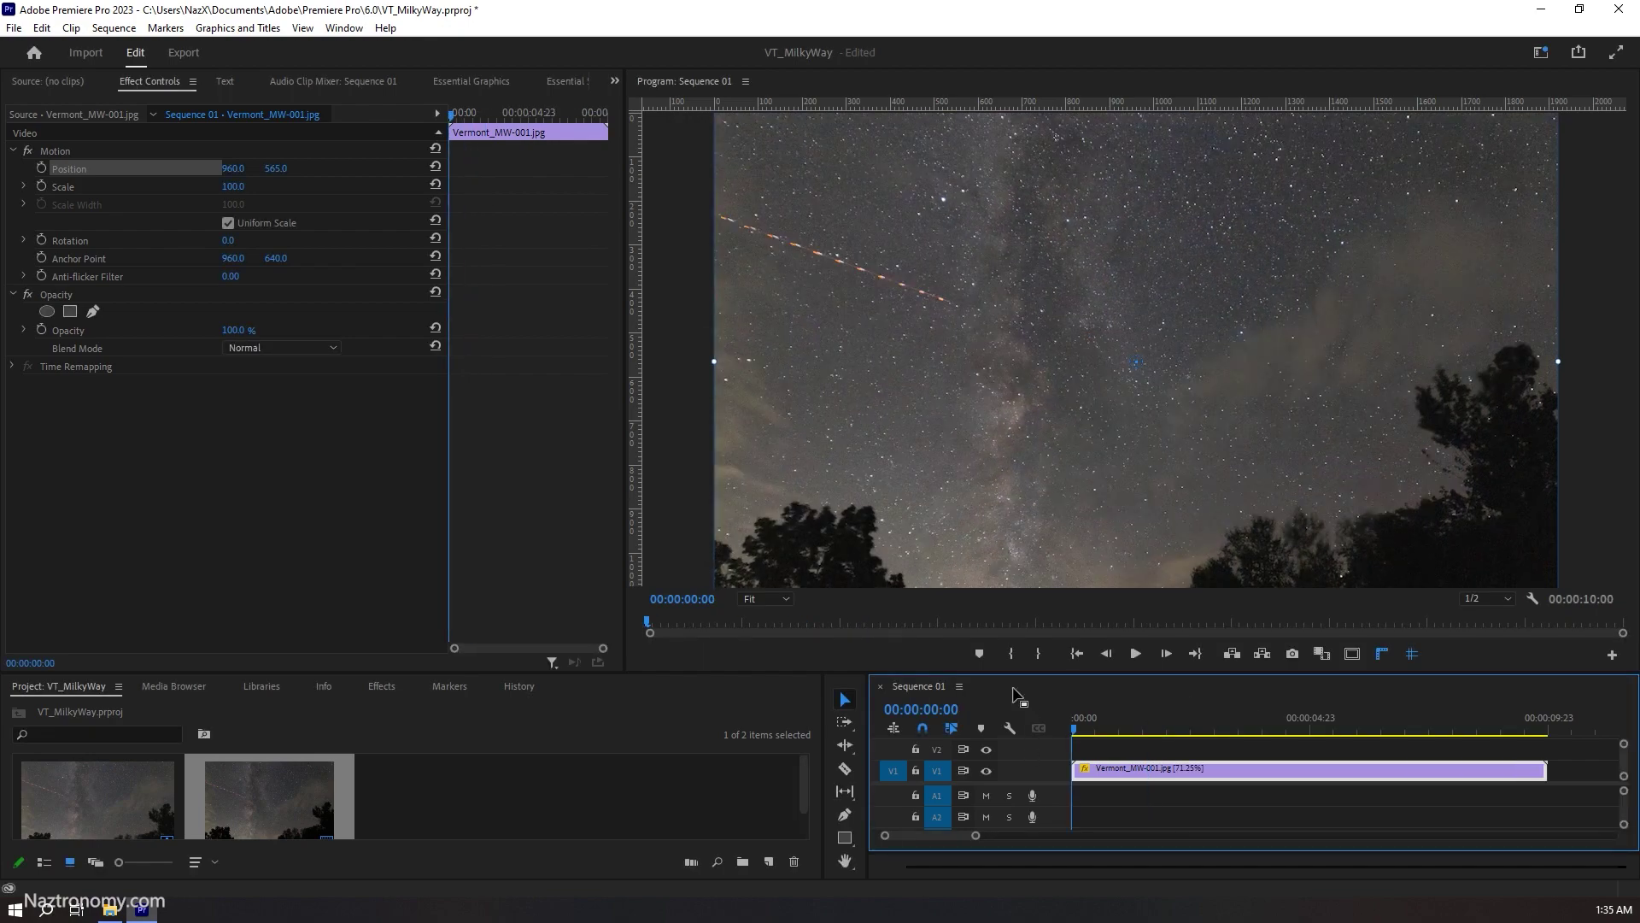
pyautogui.press('space')
# - Render the retimed sequence In to Out and scrub through its opening frames
pyautogui.click(114, 27)
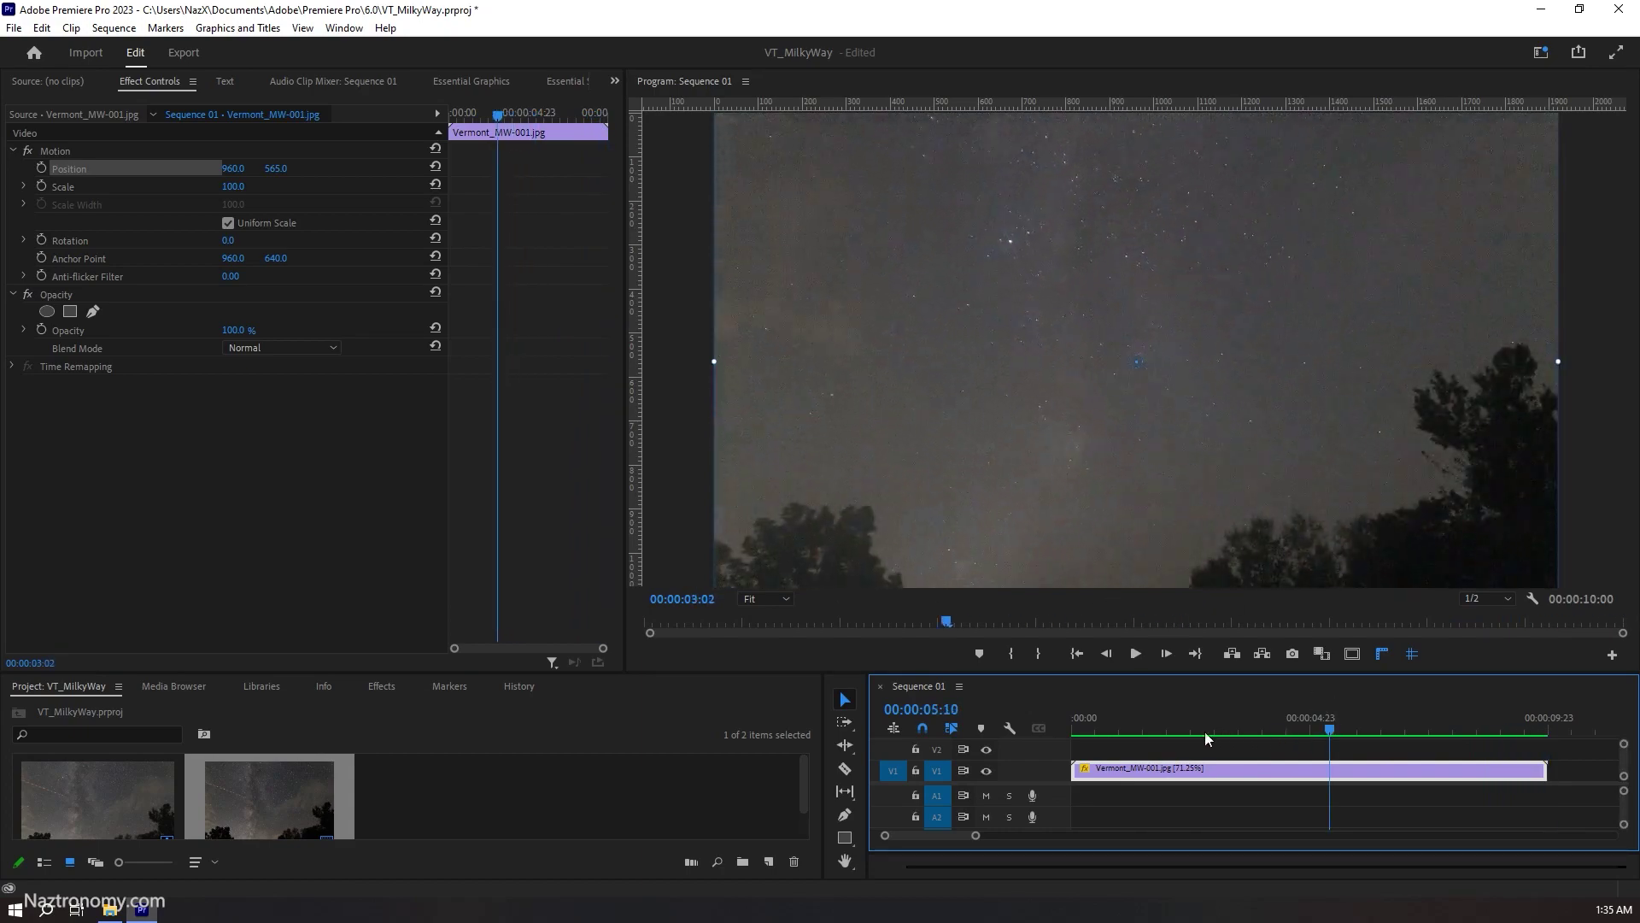
pyautogui.moveTo(1336, 731); pyautogui.dragTo(1093, 739)
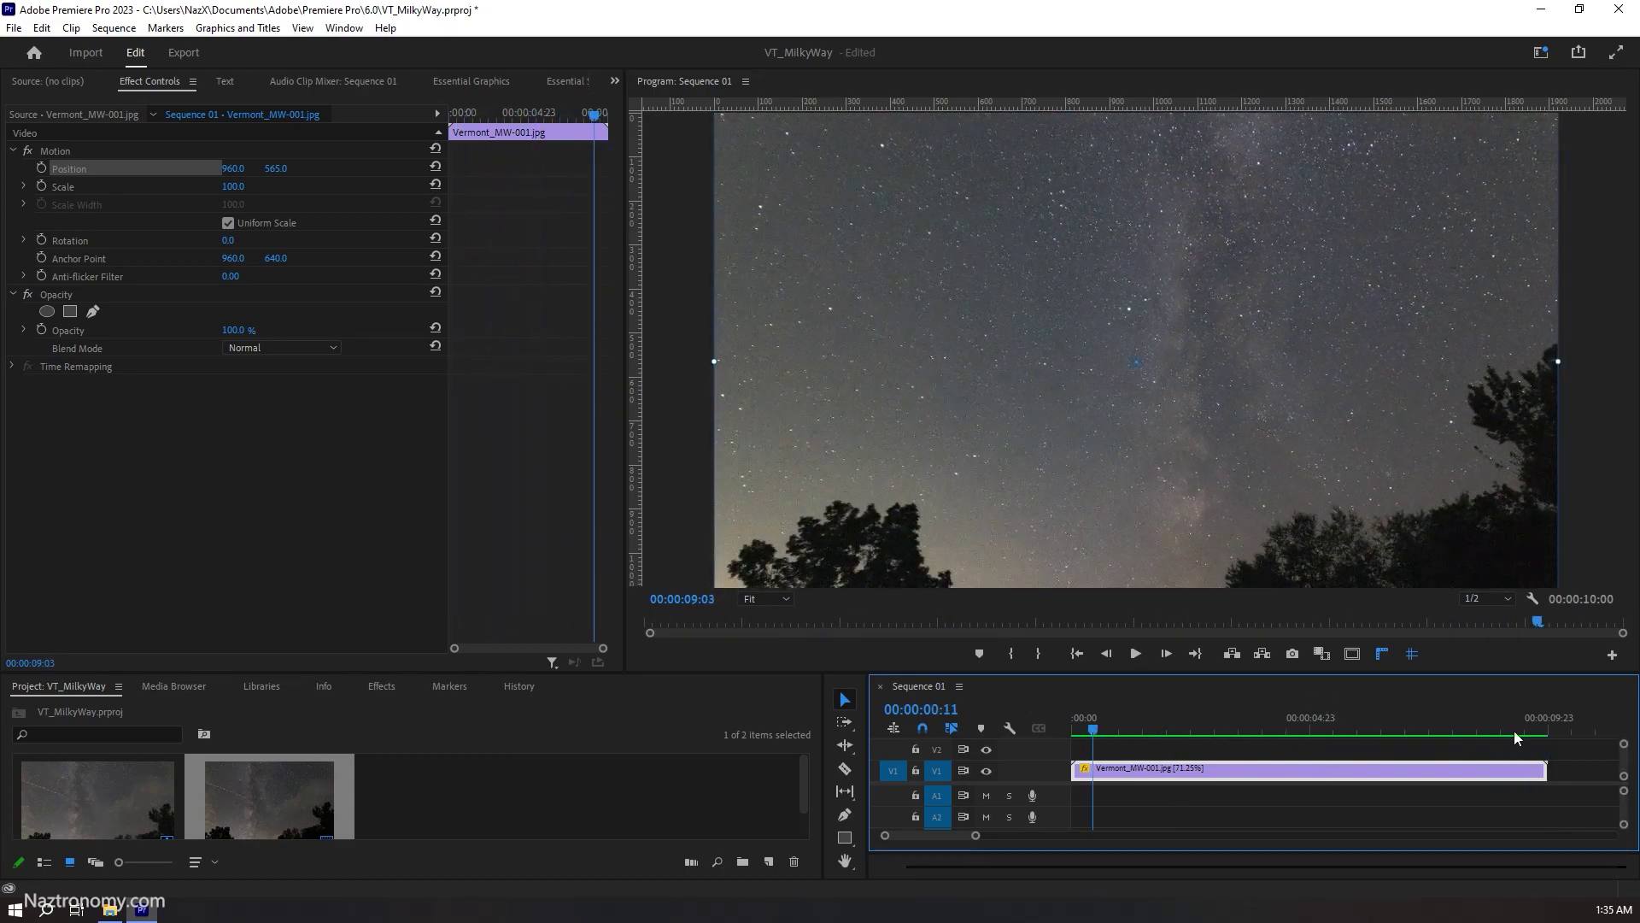
pyautogui.moveTo(1277, 721); pyautogui.dragTo(1100, 734)
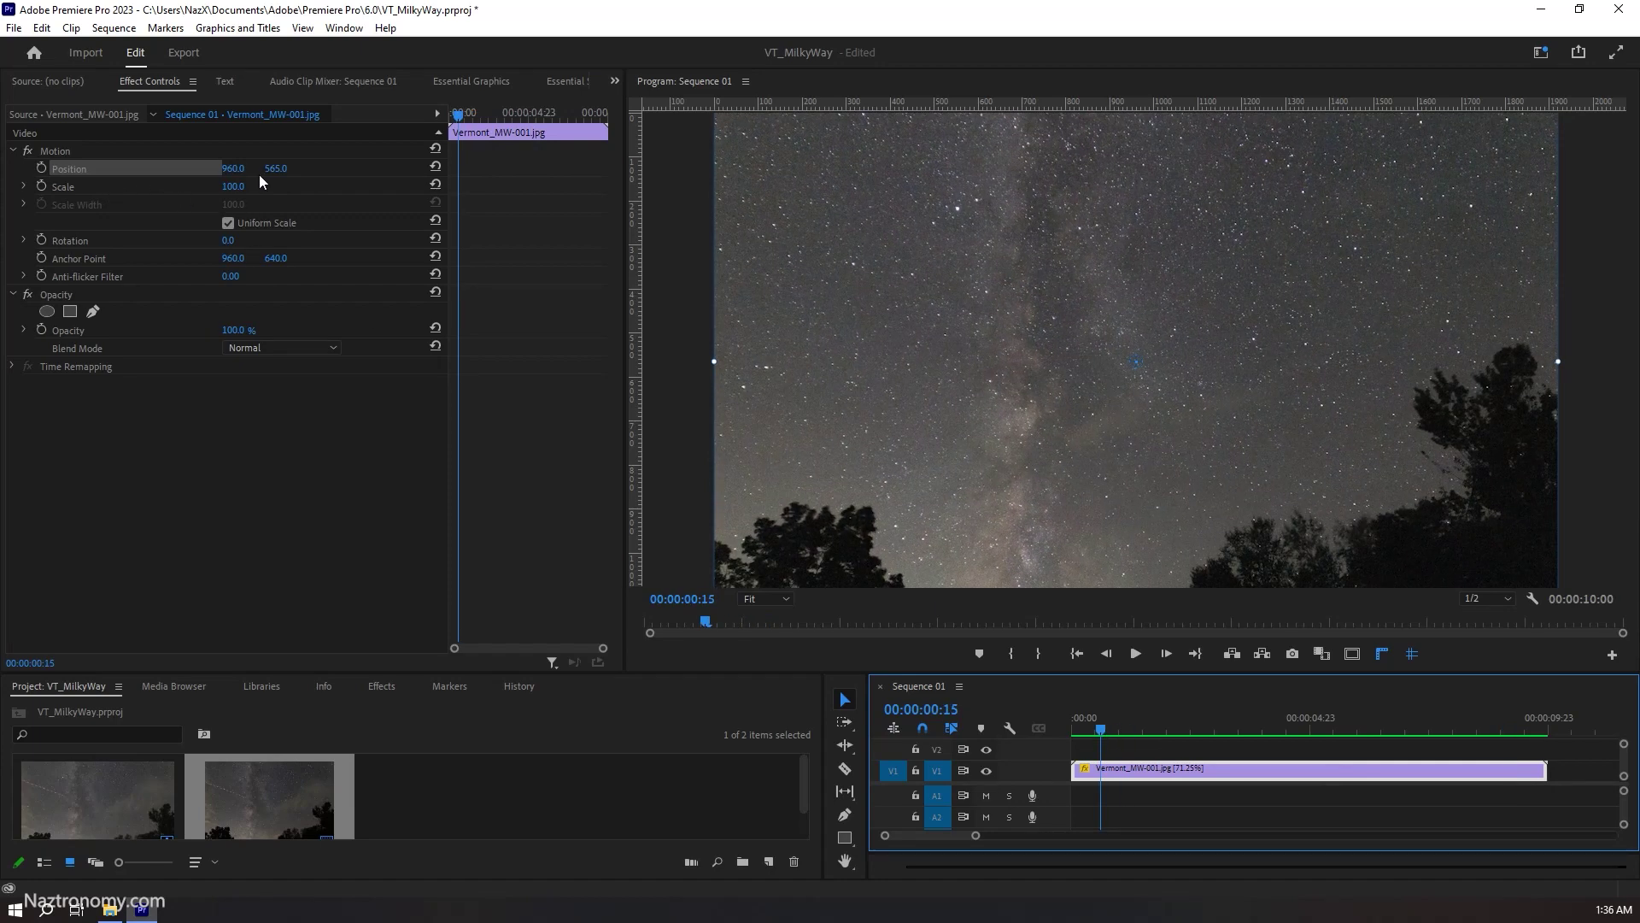
# - Raise the image to Position Y 448 and render the sequence In to Out again
pyautogui.moveTo(270, 169); pyautogui.dragTo(196, 167)
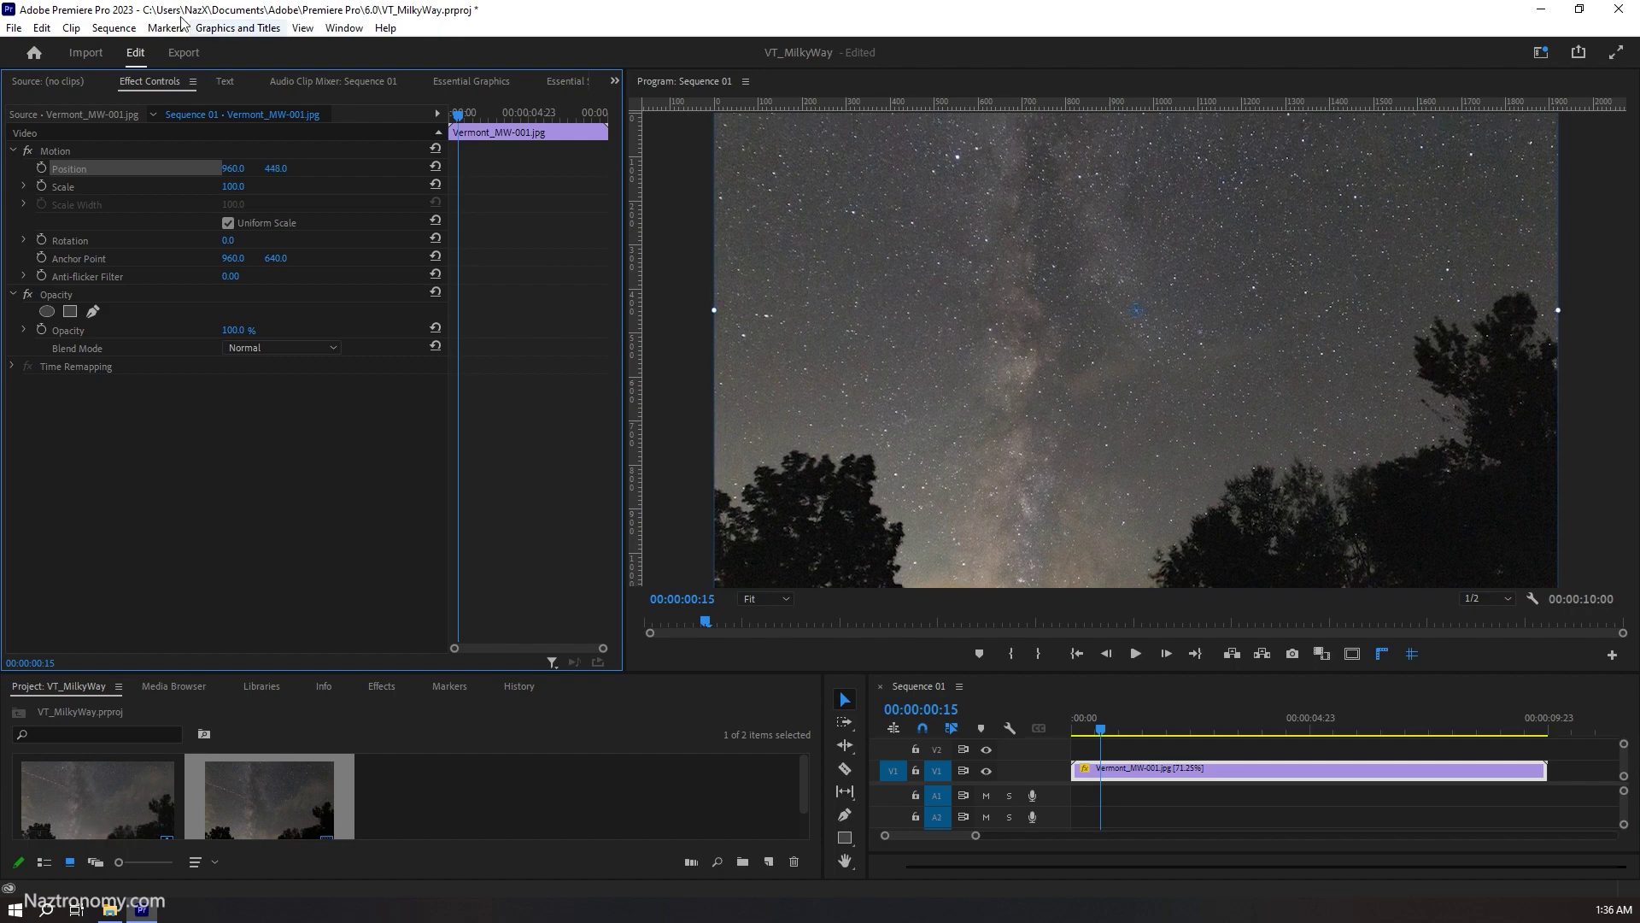
pyautogui.click(114, 27)
pyautogui.click(151, 91)
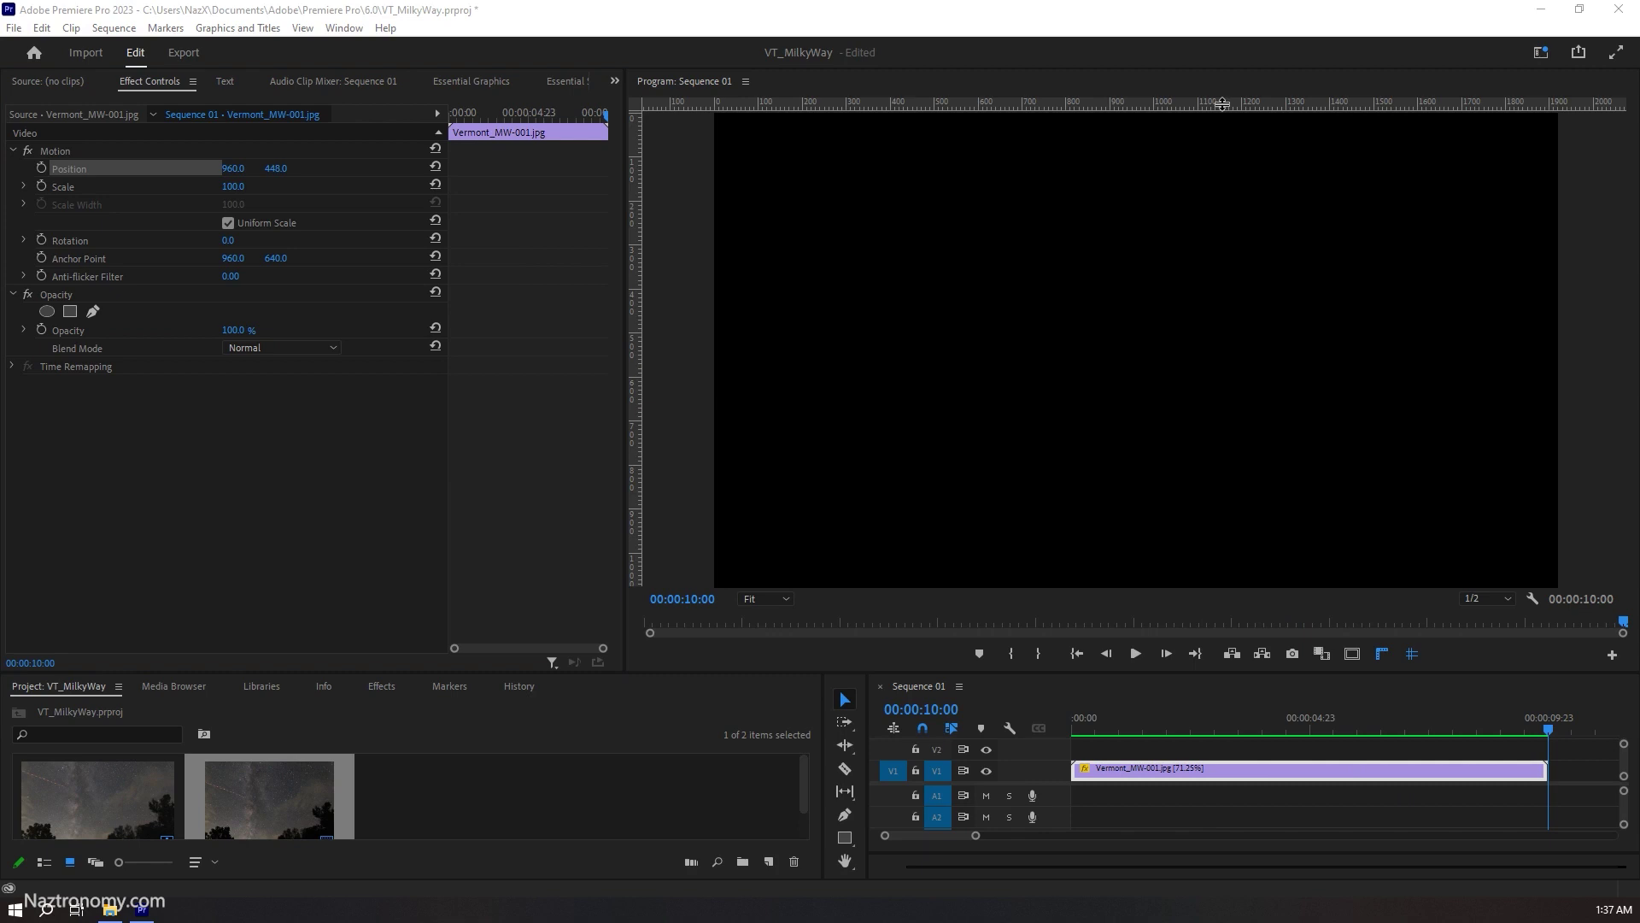
# - Export the sequence as H.264 file 'VT_MilkyWay_V1.mp4' with audio turned off
pyautogui.click(13, 28)
pyautogui.moveTo(77, 560)
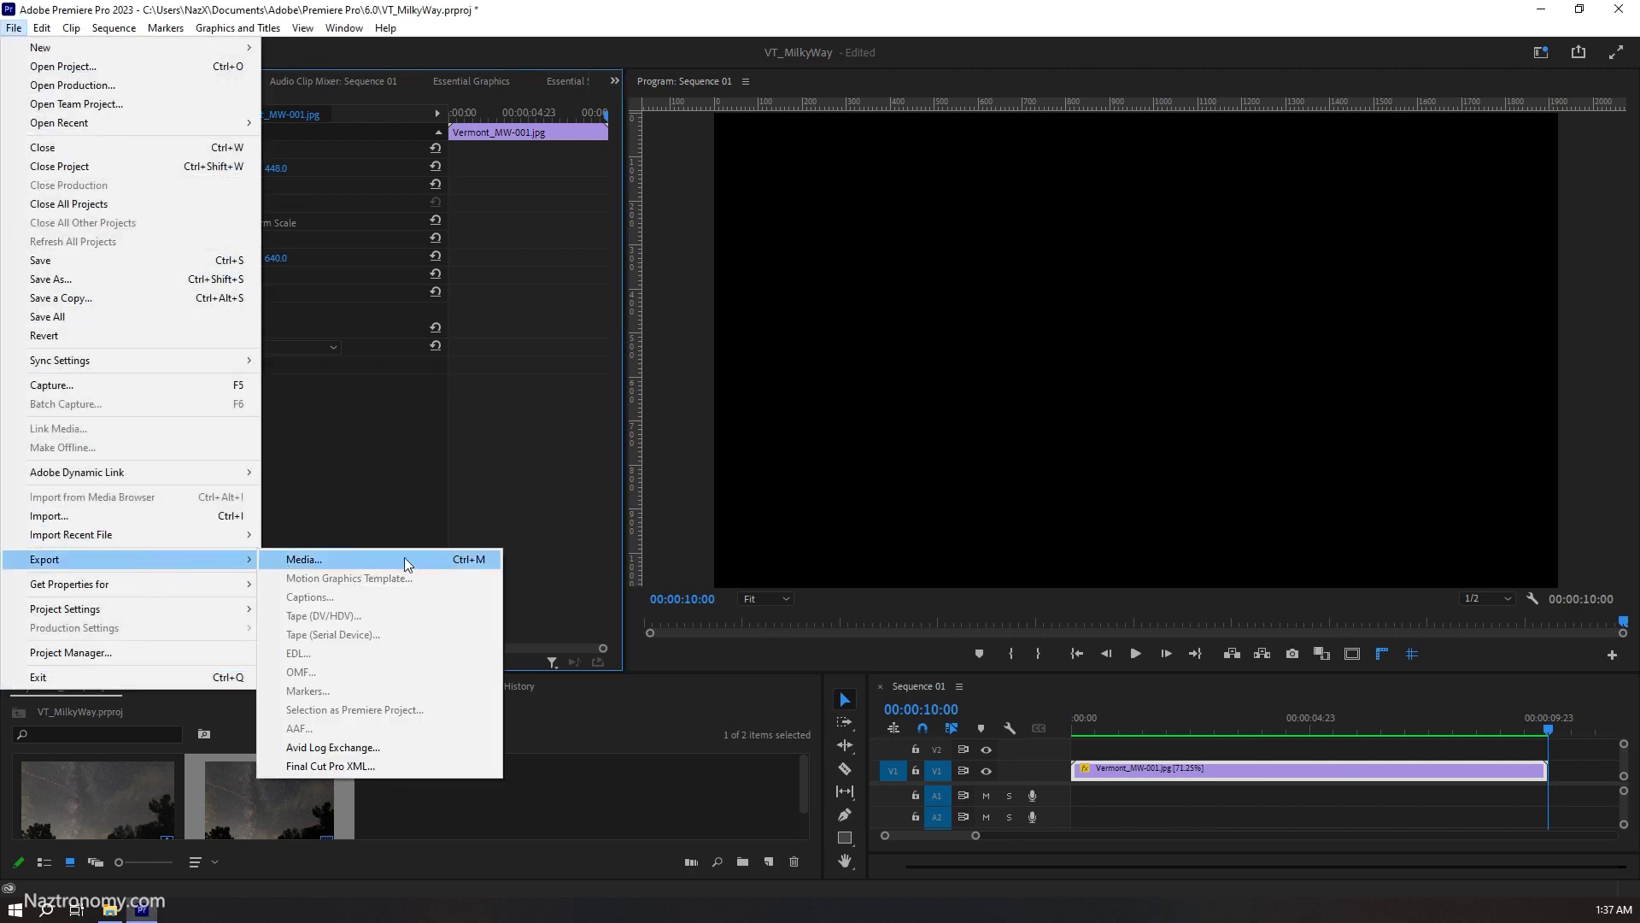
pyautogui.click(359, 559)
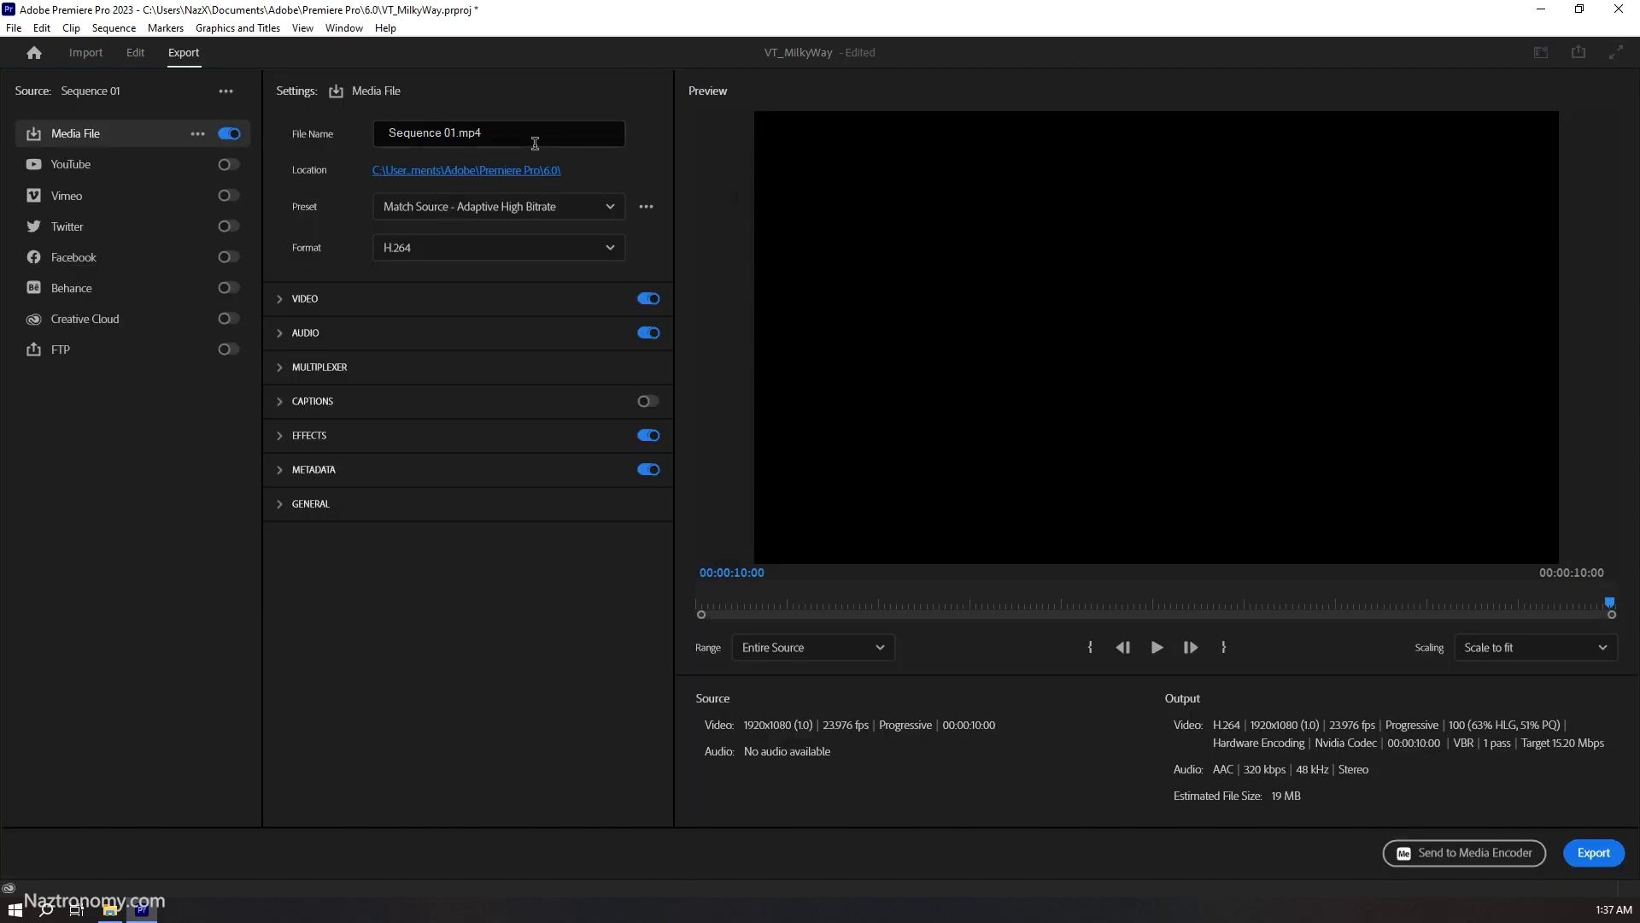
pyautogui.click(534, 142)
pyautogui.write('VT_MilkyWay_V1')
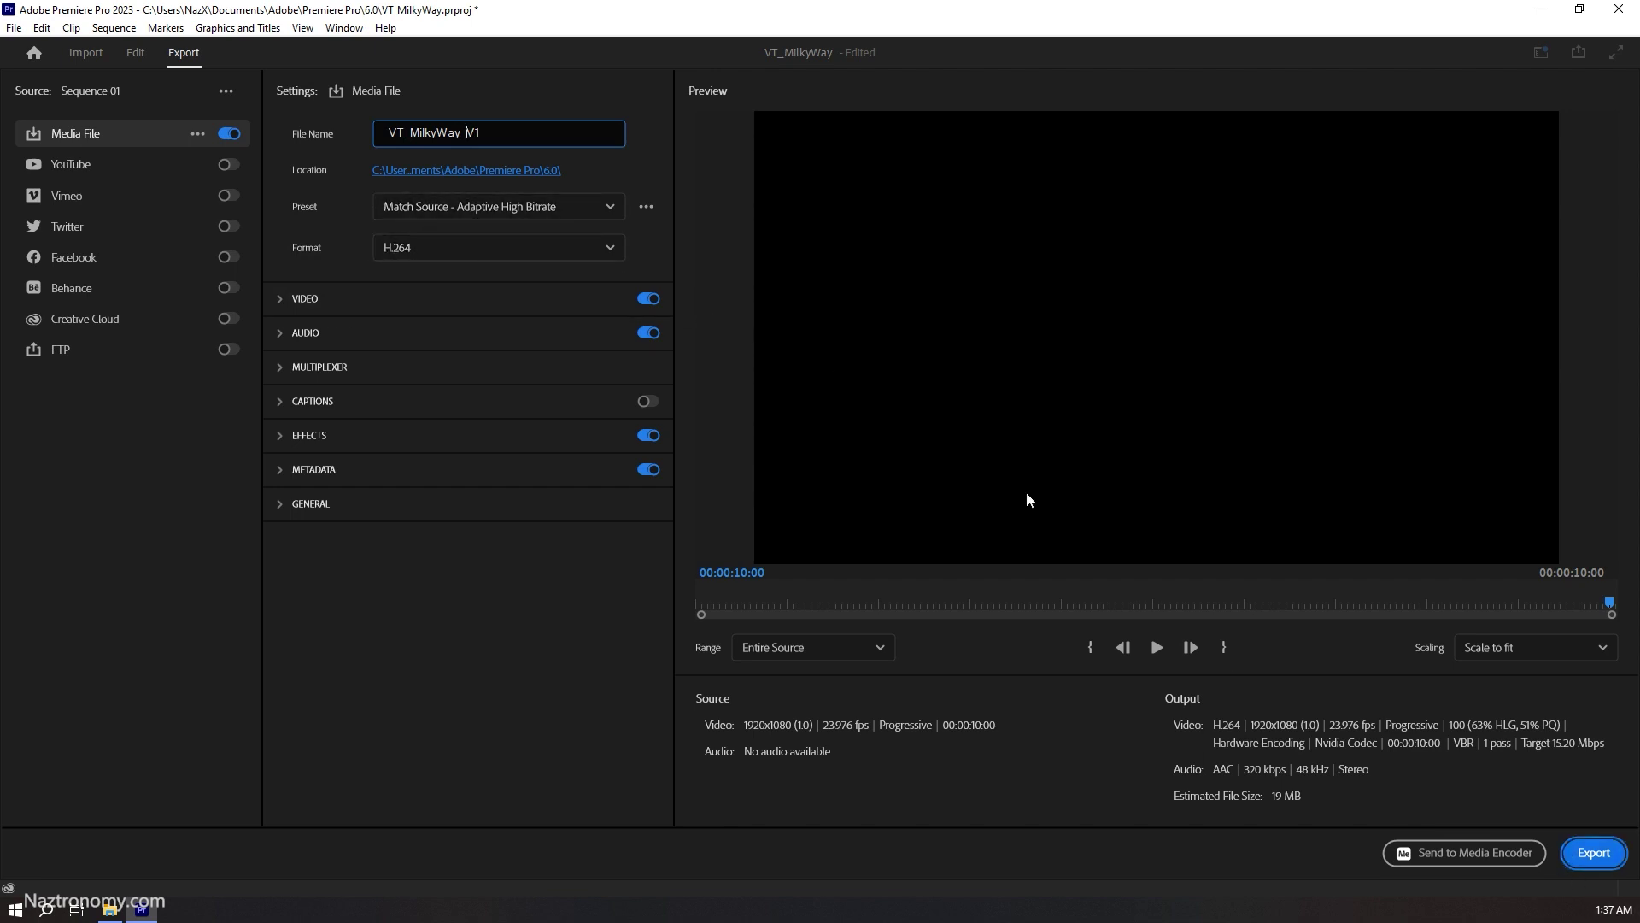
pyautogui.click(649, 335)
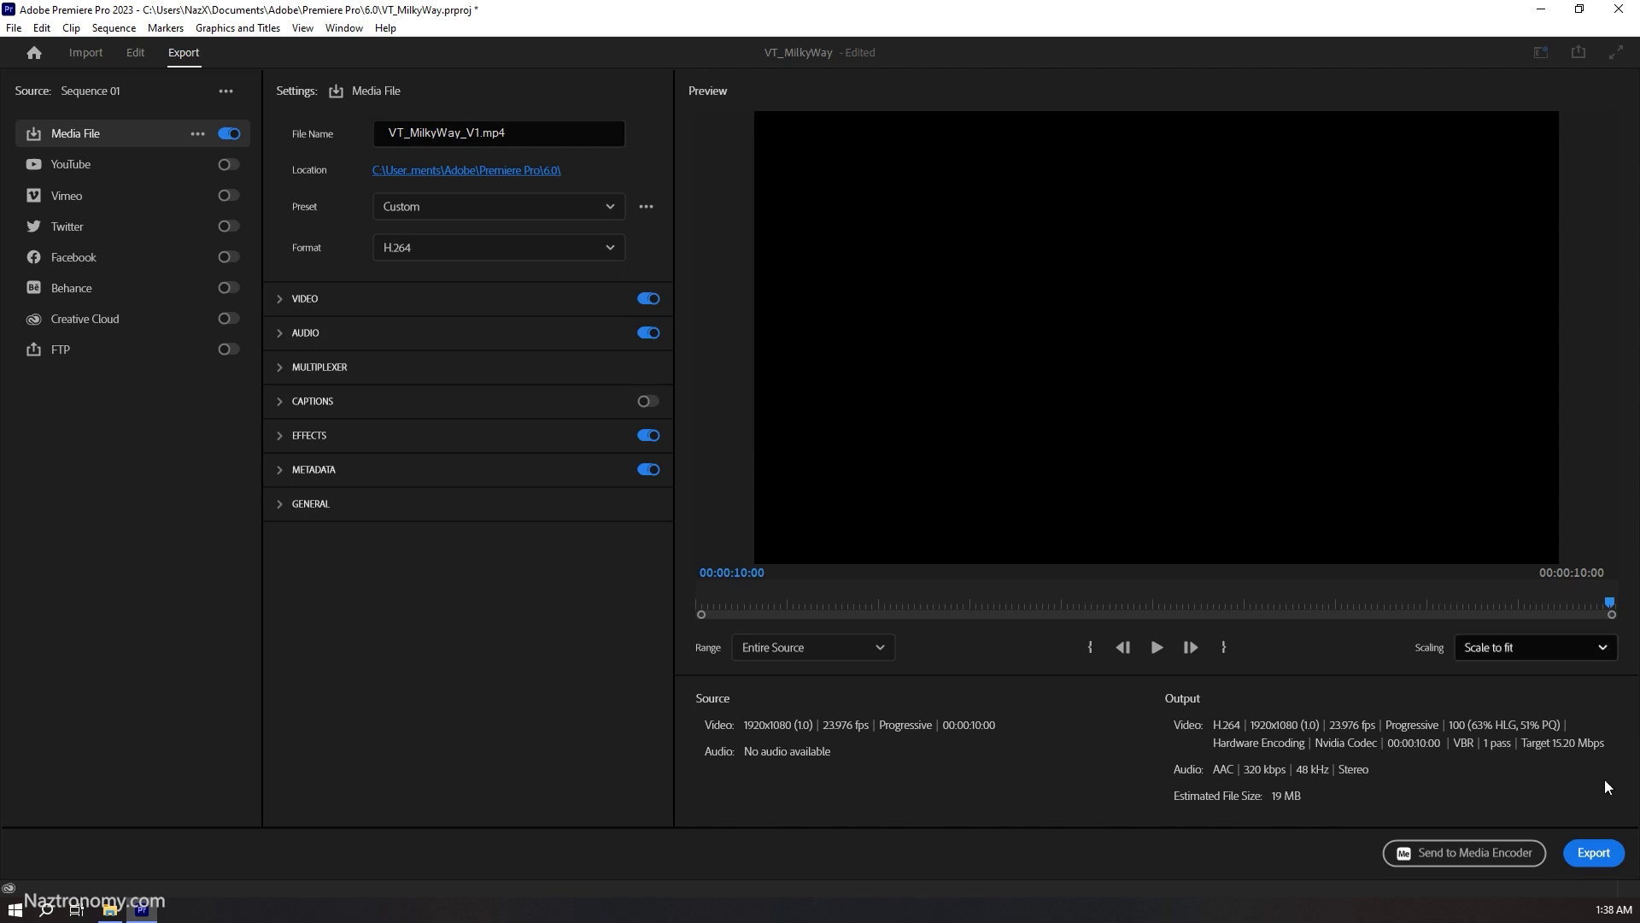
pyautogui.click(1593, 852)
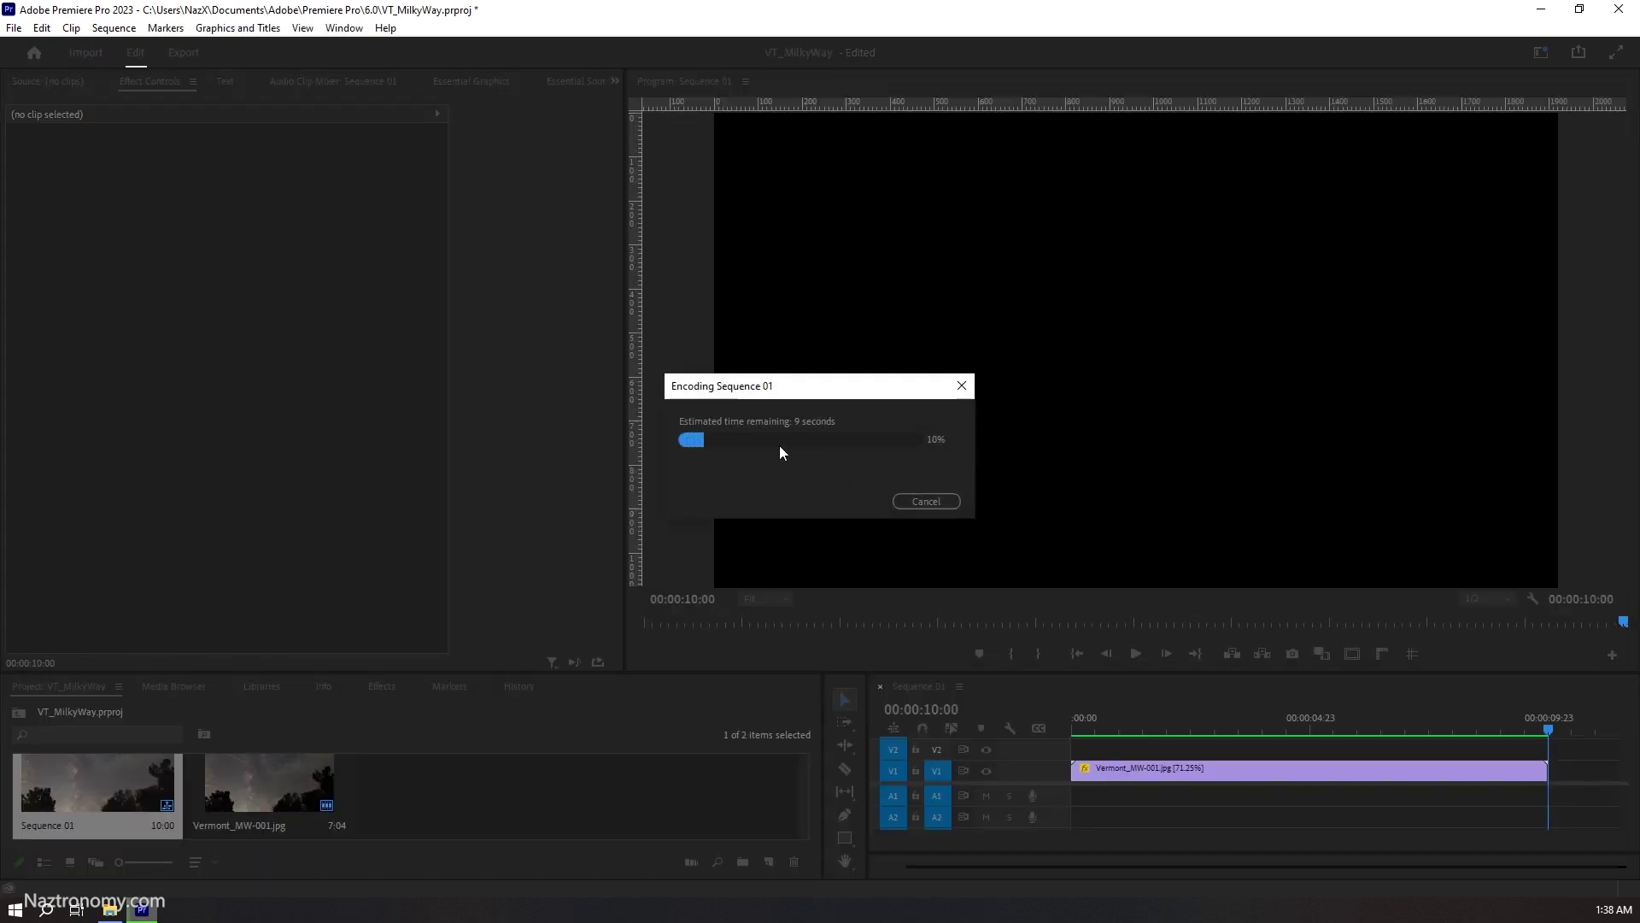